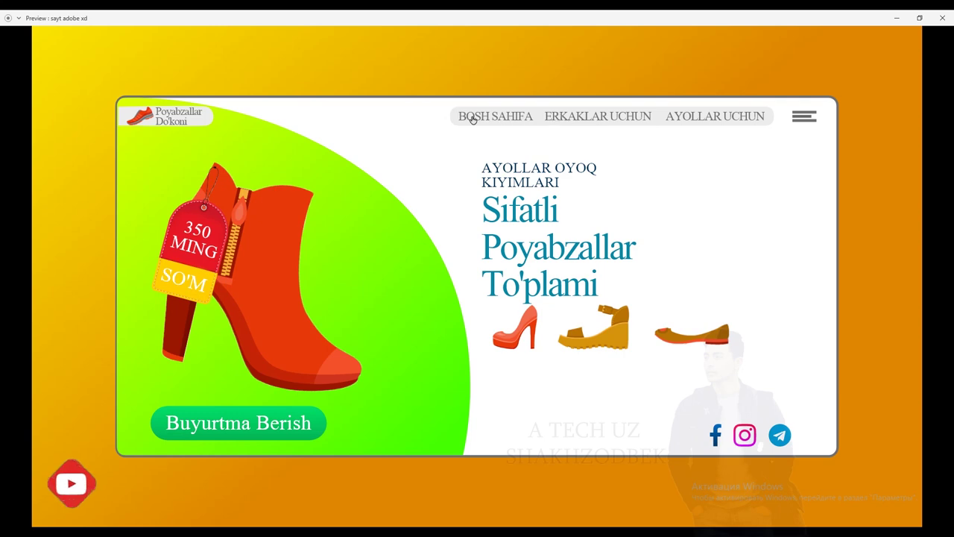
Preview the finished shoe-store prototype's home and men's shoe pages, and close the preview
{"action": "left_click", "coordinate": [463, 119]}
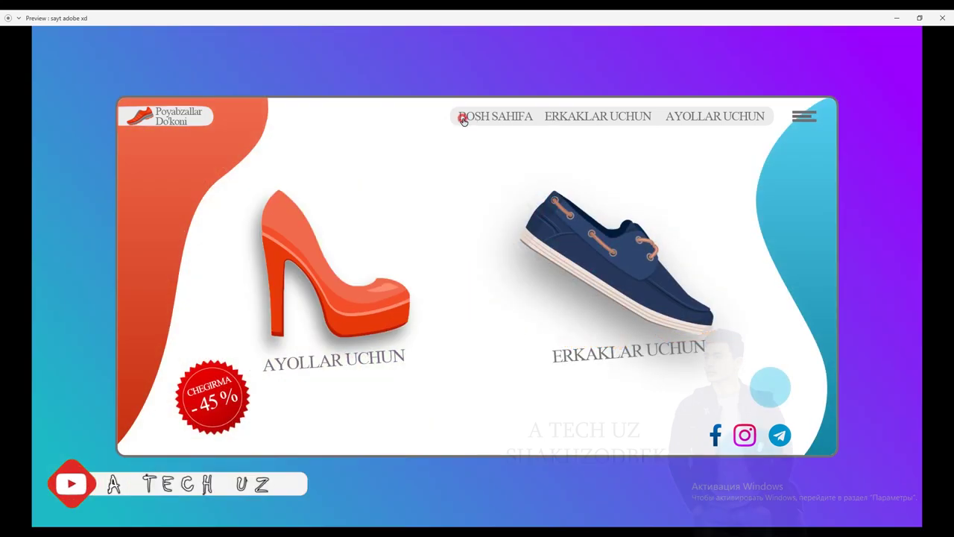
{"action": "left_click", "coordinate": [620, 251]}
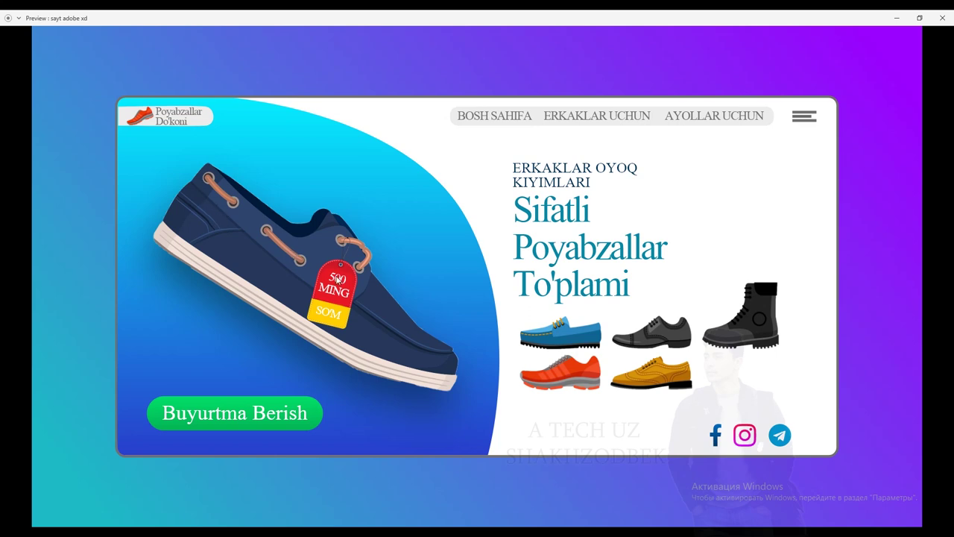
{"action": "left_click", "coordinate": [943, 20]}
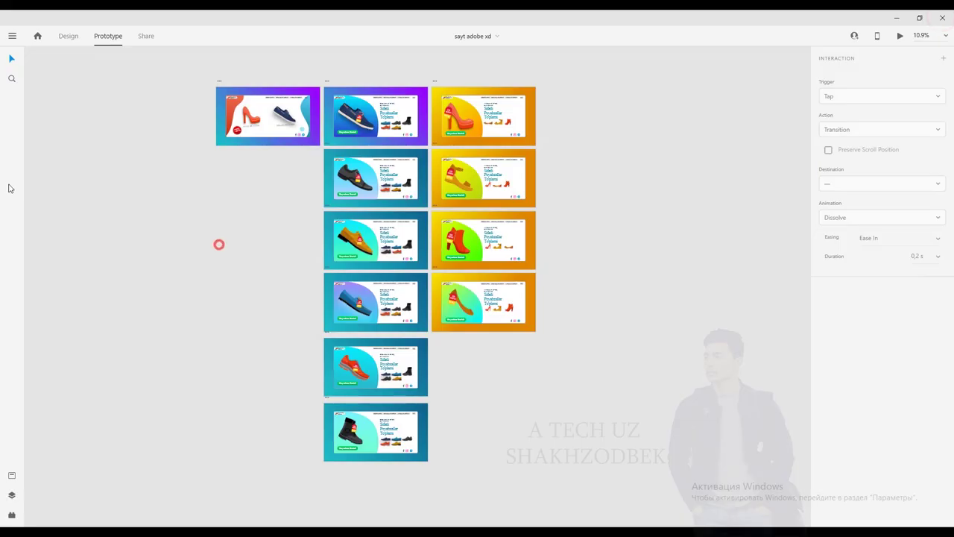
Create a new document with a Web 1920 artboard, and enlarge its window to fill the screen
{"action": "left_click", "coordinate": [12, 35]}
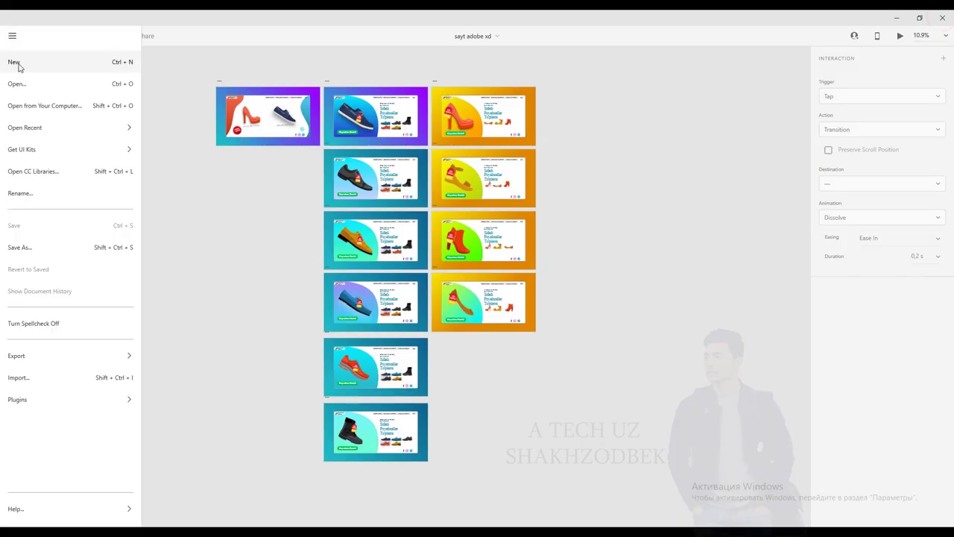
{"action": "left_click", "coordinate": [18, 64]}
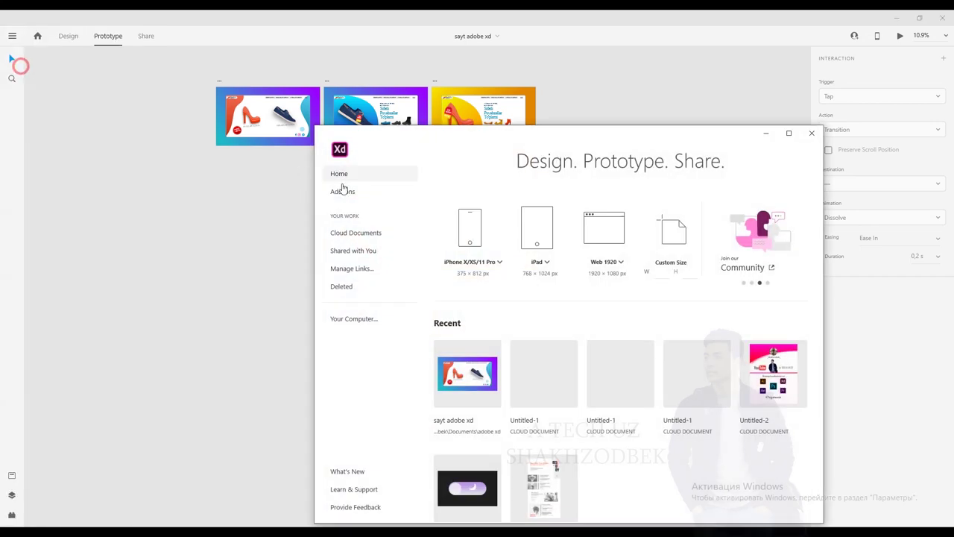
{"action": "left_click", "coordinate": [600, 227]}
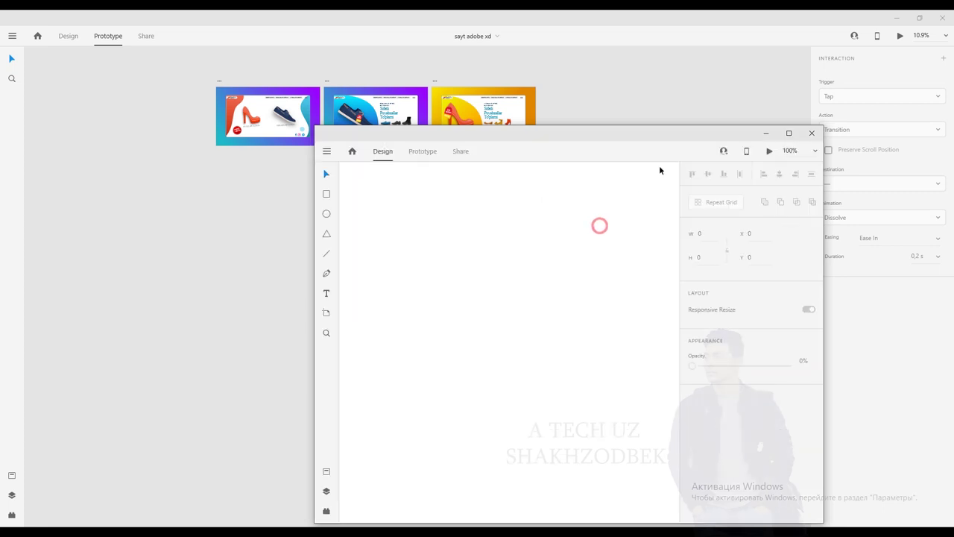
{"action": "left_click", "coordinate": [795, 132]}
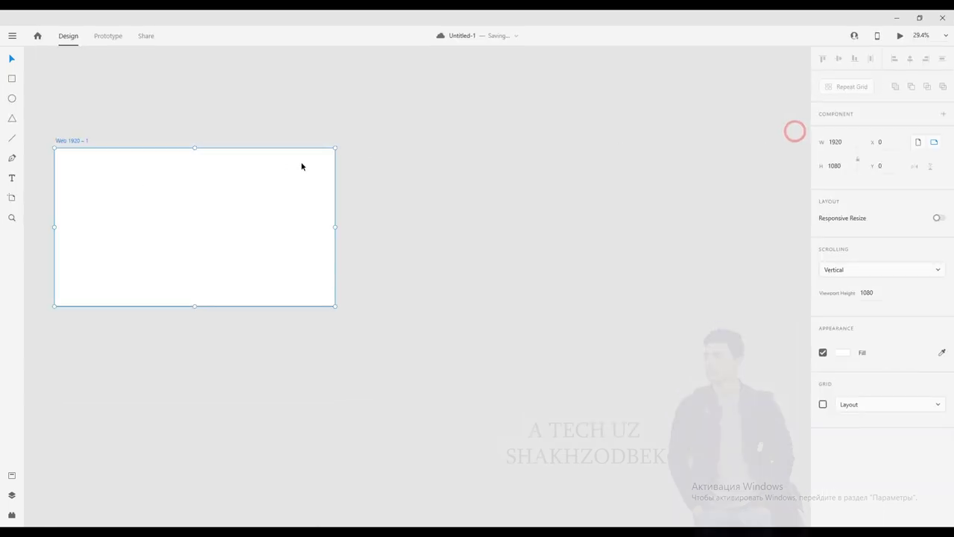
{"action": "key", "text": "ctrl+0"}
{"action": "scroll", "coordinate": [419, 368], "scroll_direction": "up", "scroll_amount": 2, "text": "ctrl"}
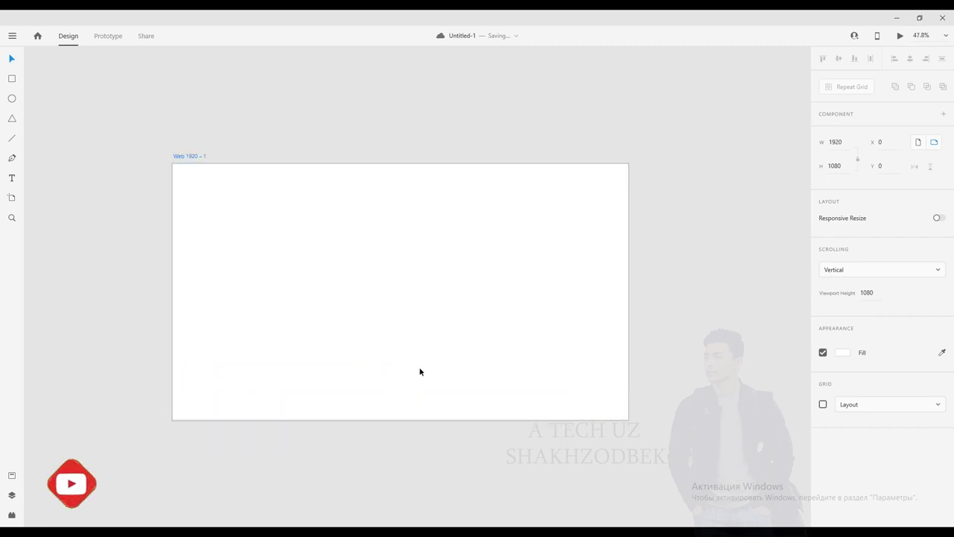
{"action": "left_click", "coordinate": [119, 143]}
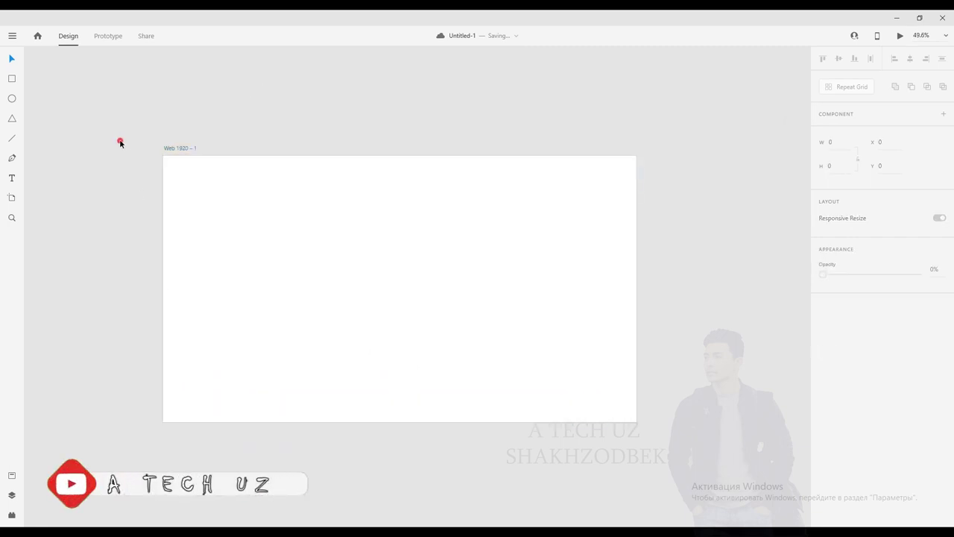
Draw a rectangle about 1569 by 842 in the middle of the artboard and round its corners to a radius of about 62
{"action": "left_click", "coordinate": [11, 81]}
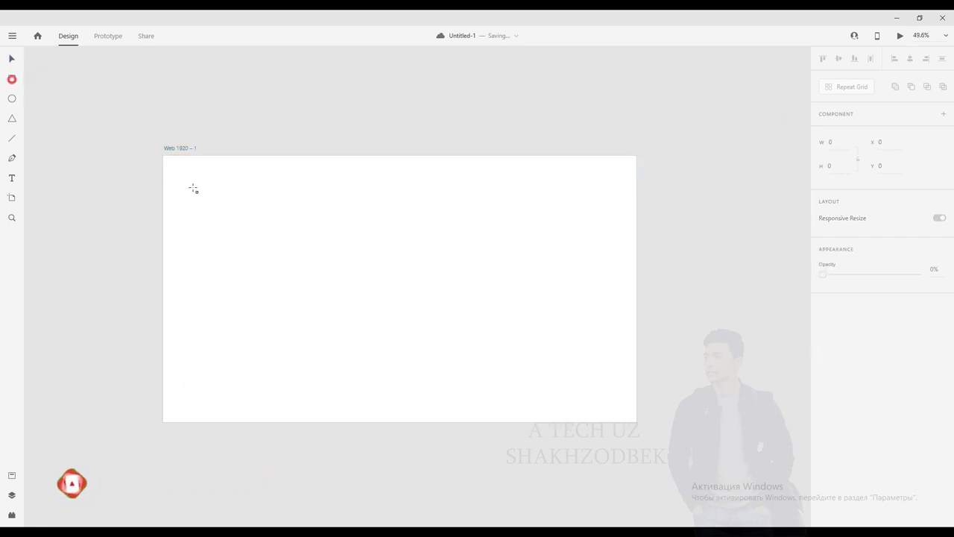
{"action": "mouse_move", "coordinate": [196, 196]}
{"action": "left_mouse_down"}
{"action": "mouse_move", "coordinate": [447, 351]}
{"action": "mouse_move", "coordinate": [586, 370]}
{"action": "mouse_move", "coordinate": [595, 385]}
{"action": "left_mouse_up"}
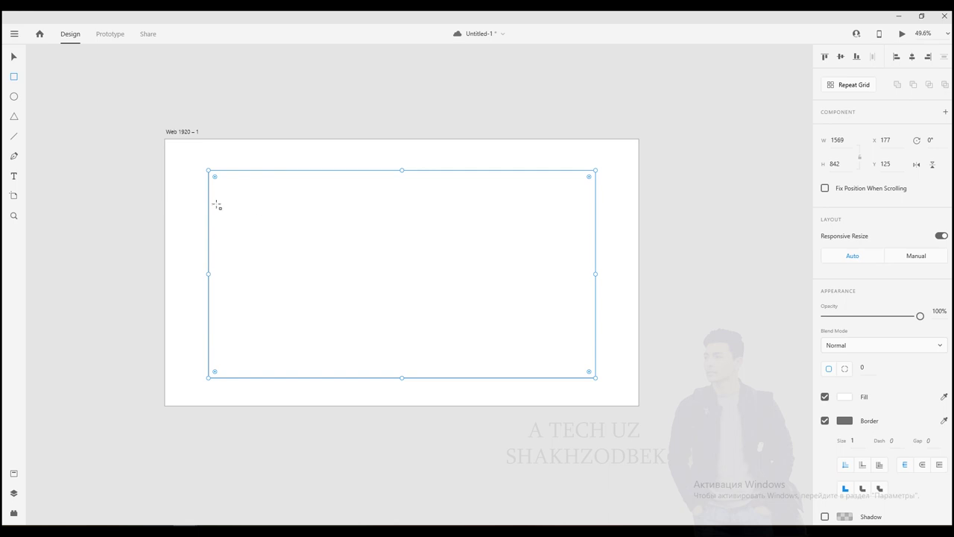
{"action": "left_click_drag", "start_coordinate": [214, 177], "coordinate": [221, 184]}
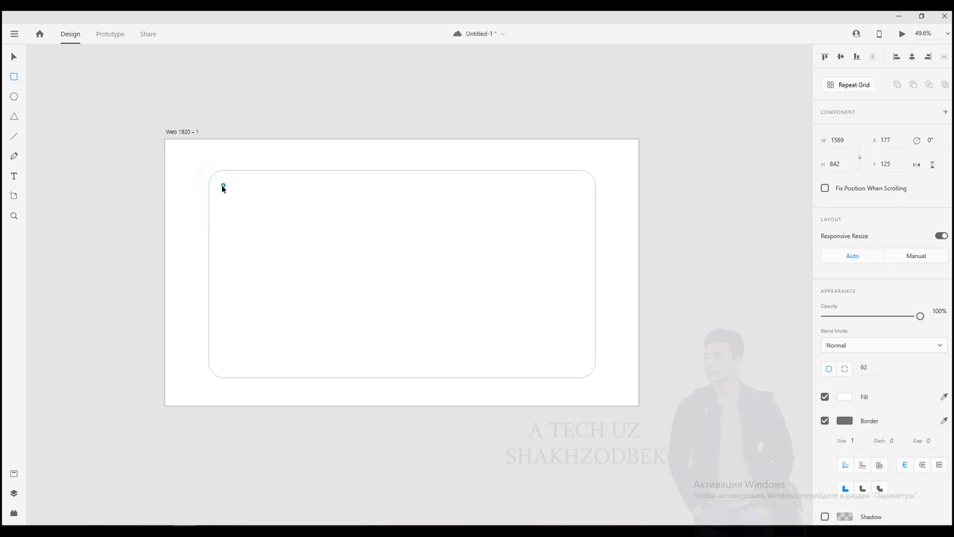
{"action": "left_click", "coordinate": [222, 186]}
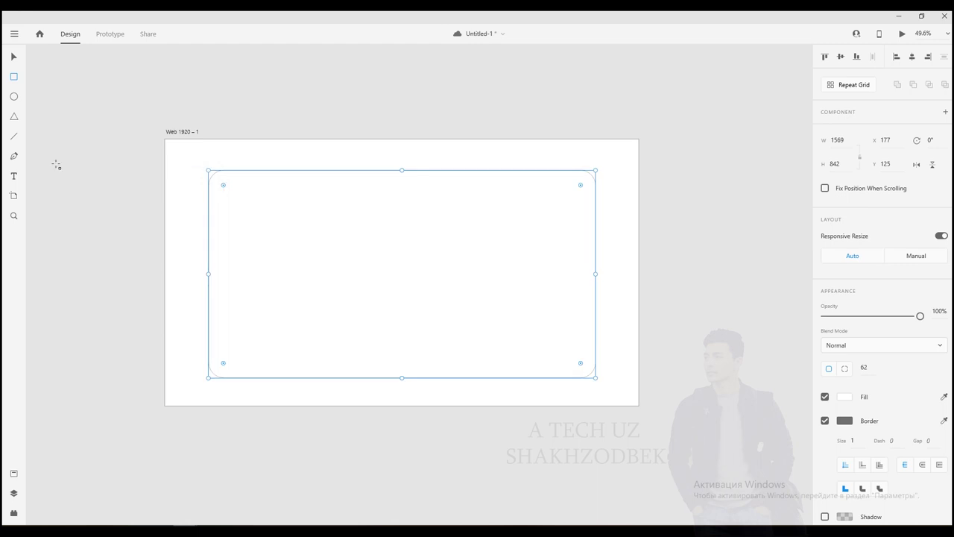
Set the rounded rectangle's border size to 11
{"action": "left_click", "coordinate": [824, 421]}
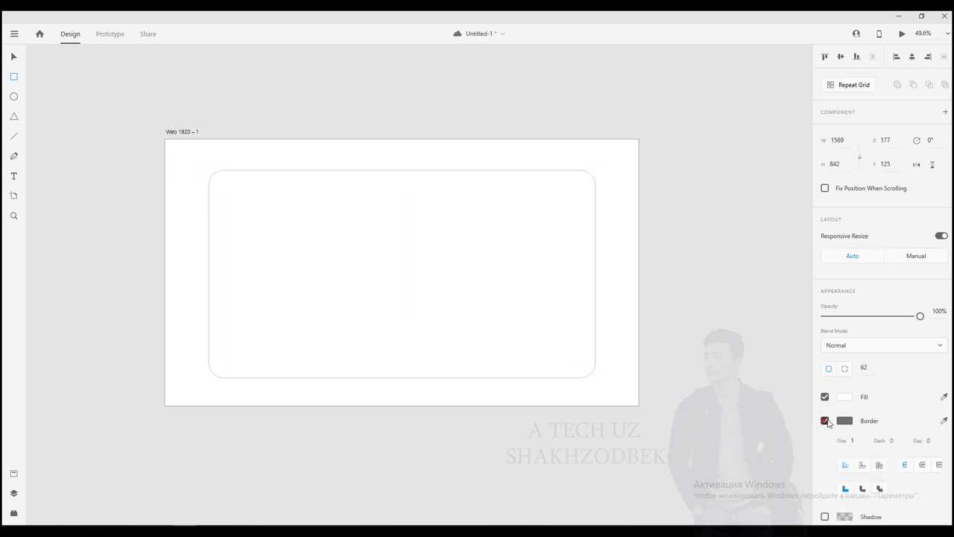
{"action": "left_click", "coordinate": [854, 441]}
{"action": "type", "text": "11"}
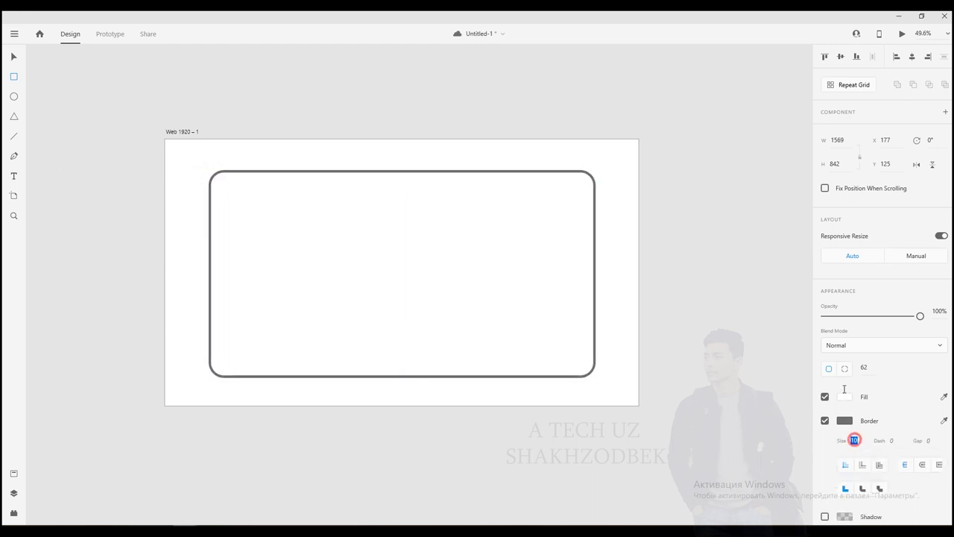
{"action": "key", "text": "Return"}
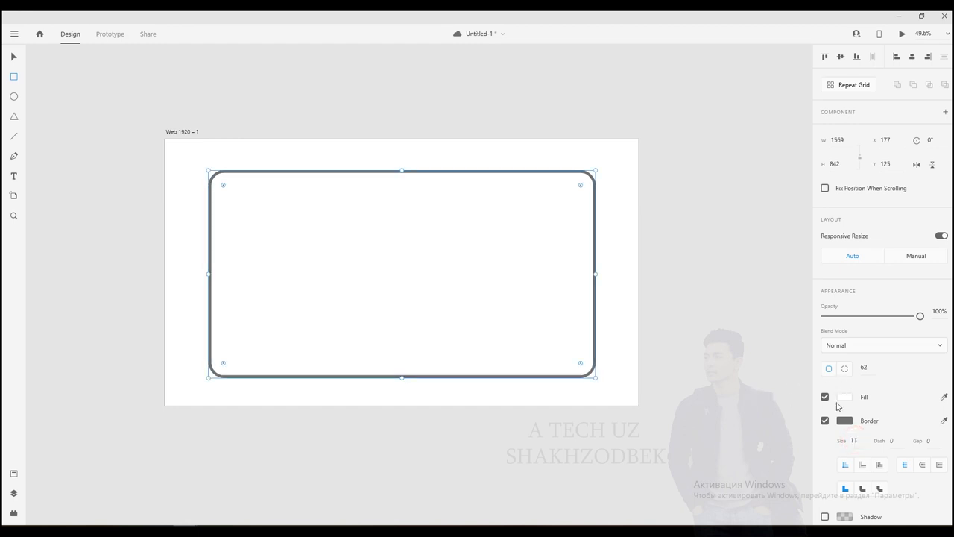
Give the rectangle a linear gradient fill running from blue #4885FF to a light green
{"action": "left_click", "coordinate": [845, 397]}
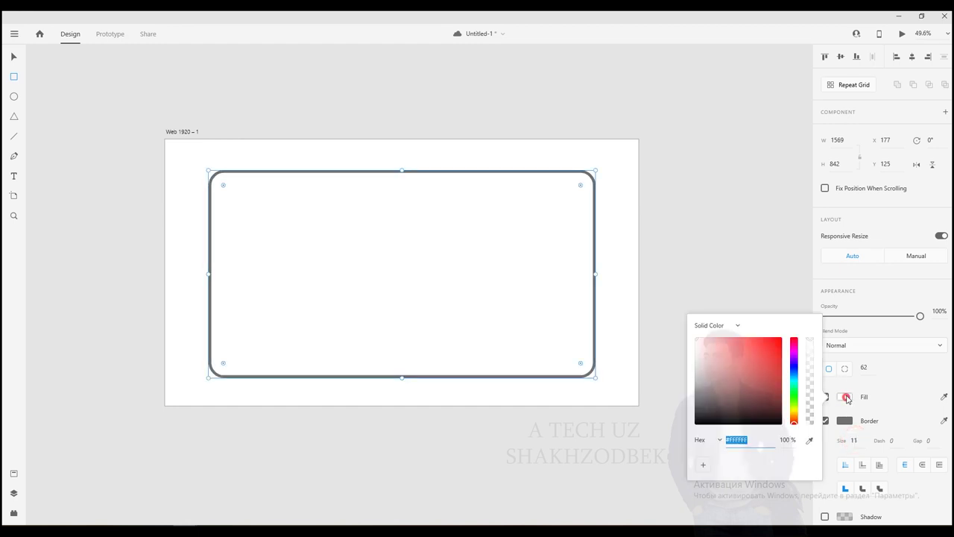
{"action": "left_click", "coordinate": [720, 320]}
{"action": "left_click", "coordinate": [720, 344]}
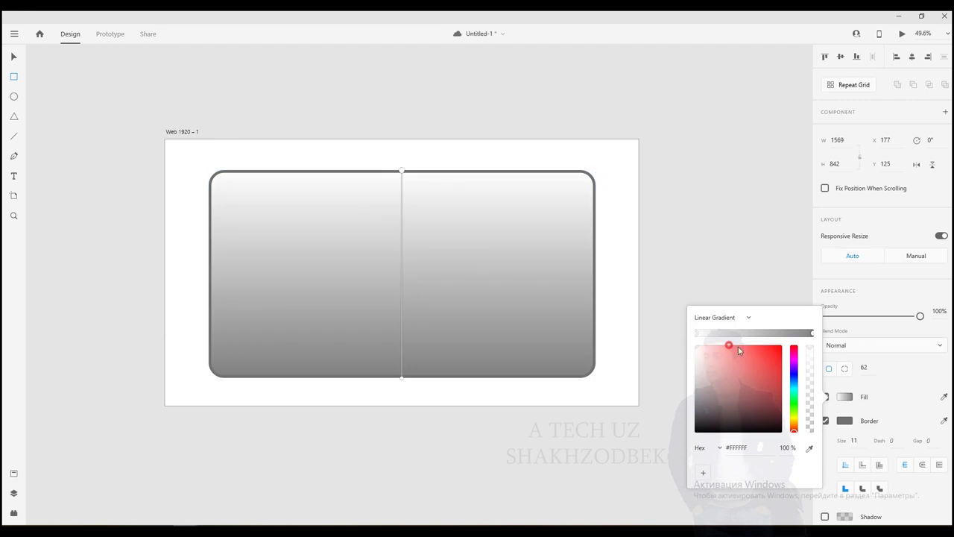
{"action": "left_click", "coordinate": [794, 379]}
{"action": "mouse_move", "coordinate": [746, 354]}
{"action": "left_mouse_down"}
{"action": "mouse_move", "coordinate": [755, 339]}
{"action": "mouse_move", "coordinate": [743, 342]}
{"action": "left_mouse_up"}
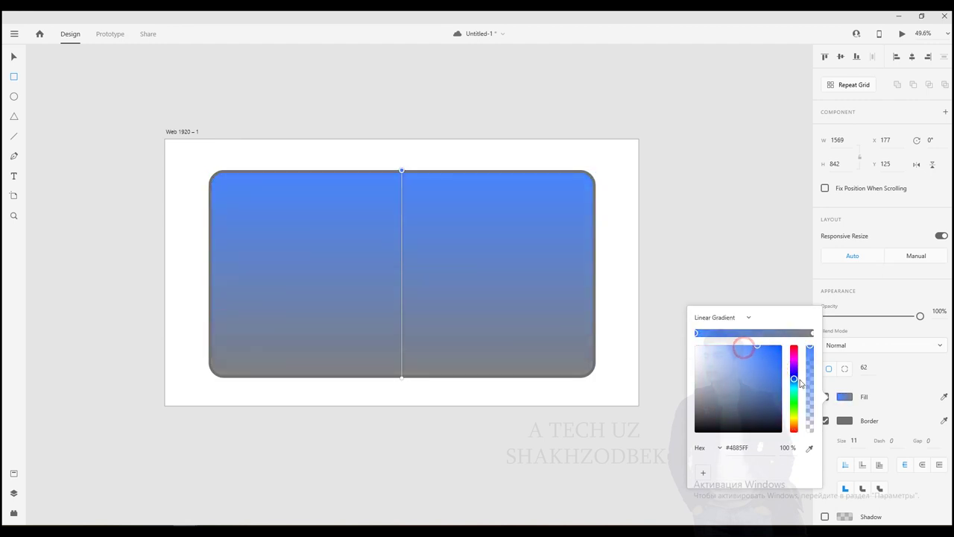
{"action": "left_click", "coordinate": [813, 333]}
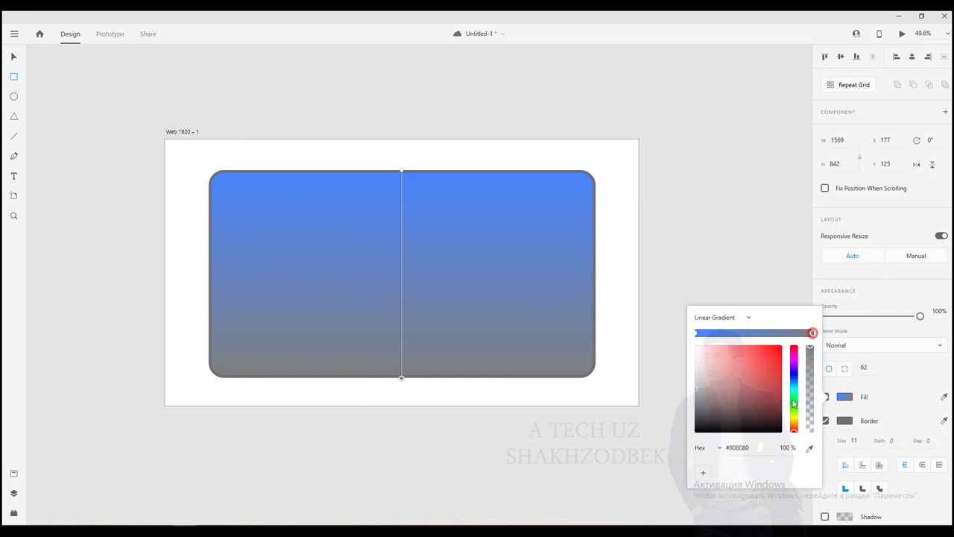
{"action": "left_click", "coordinate": [795, 398]}
{"action": "left_click_drag", "start_coordinate": [746, 356], "coordinate": [743, 348]}
Angle the gradient diagonally, from well outside the rectangle's upper-right corner down to its lower-left corner
{"action": "left_click_drag", "start_coordinate": [402, 173], "coordinate": [591, 167]}
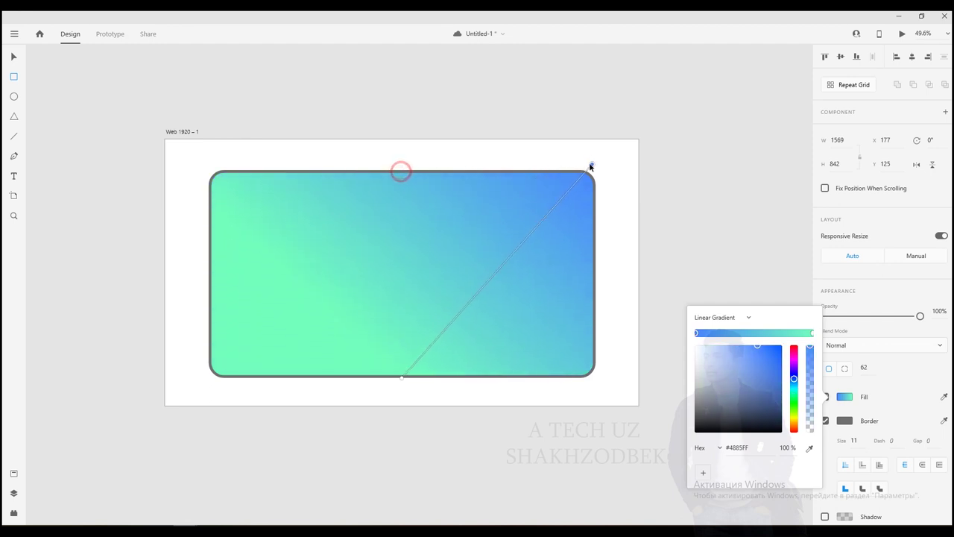
{"action": "left_click_drag", "start_coordinate": [402, 377], "coordinate": [220, 374]}
{"action": "left_click_drag", "start_coordinate": [592, 170], "coordinate": [742, 92]}
Make the gradient more vivid, with about #1DFF95 at the green end and #3377FF at the blue end, and deselect the rectangle
{"action": "left_click_drag", "start_coordinate": [757, 349], "coordinate": [752, 345]}
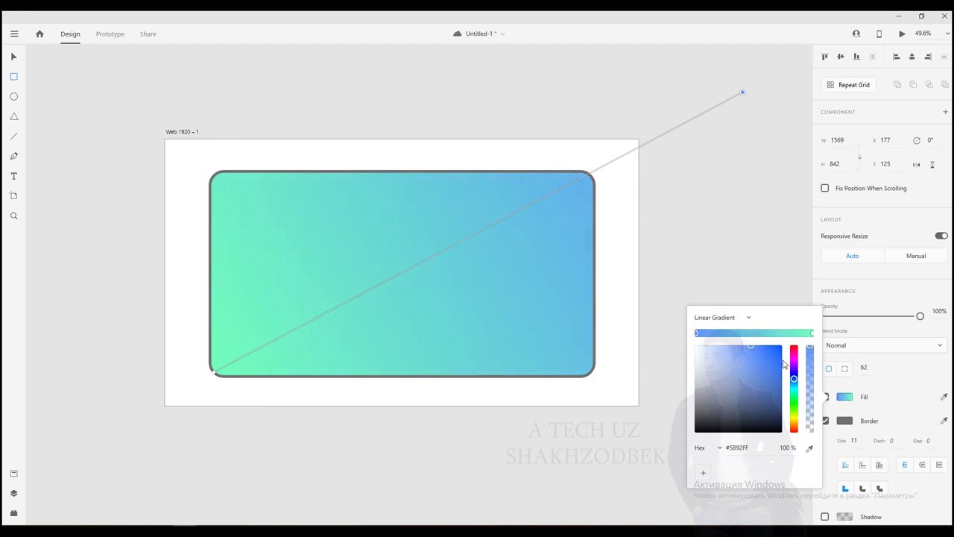
{"action": "left_click", "coordinate": [812, 333]}
{"action": "left_click_drag", "start_coordinate": [749, 353], "coordinate": [745, 347]}
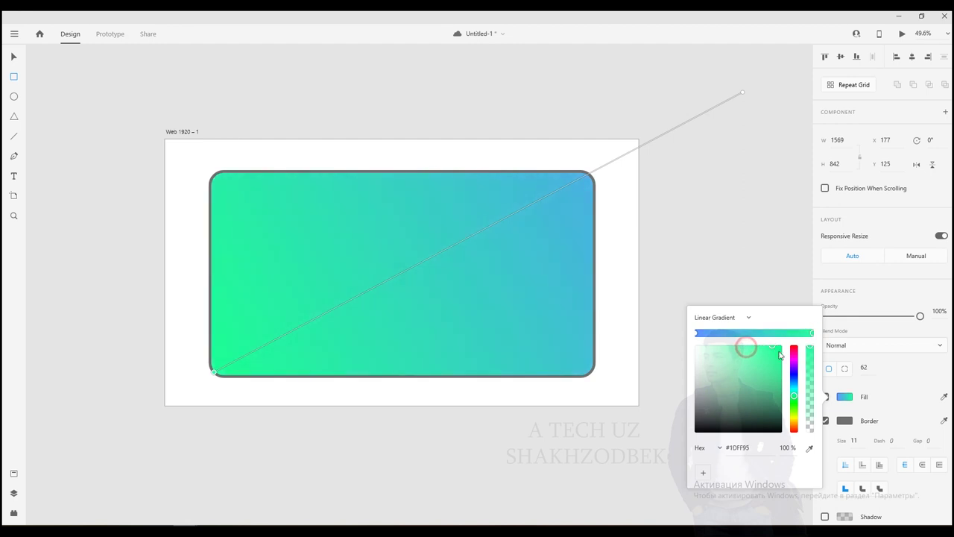
{"action": "left_click", "coordinate": [697, 333]}
{"action": "mouse_move", "coordinate": [753, 349]}
{"action": "left_mouse_down"}
{"action": "mouse_move", "coordinate": [750, 342]}
{"action": "mouse_move", "coordinate": [764, 345]}
{"action": "left_mouse_up"}
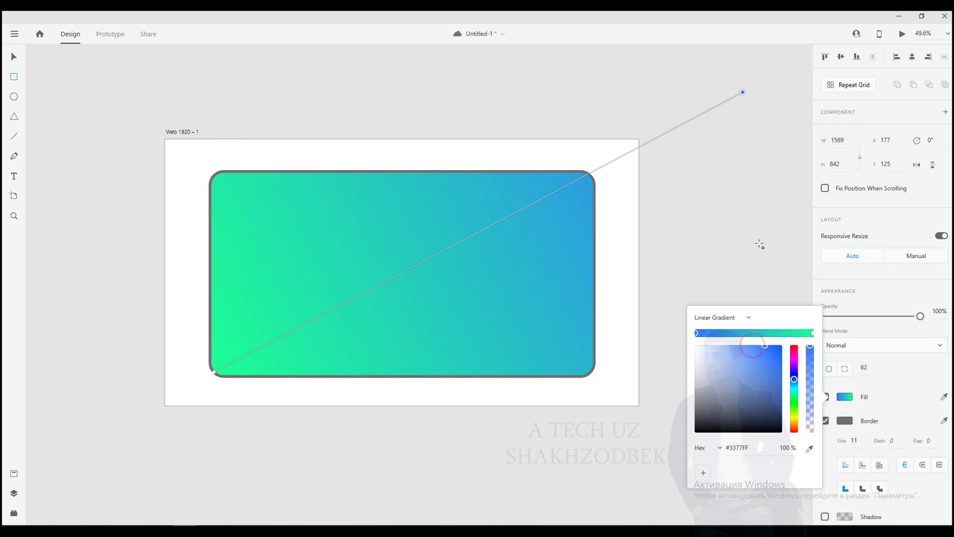
{"action": "left_click", "coordinate": [11, 58]}
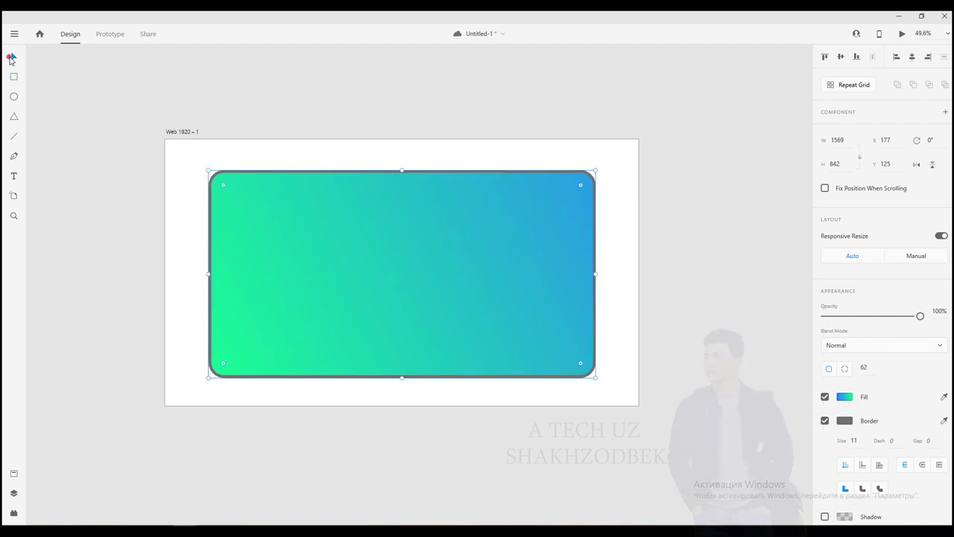
{"action": "left_click", "coordinate": [238, 106]}
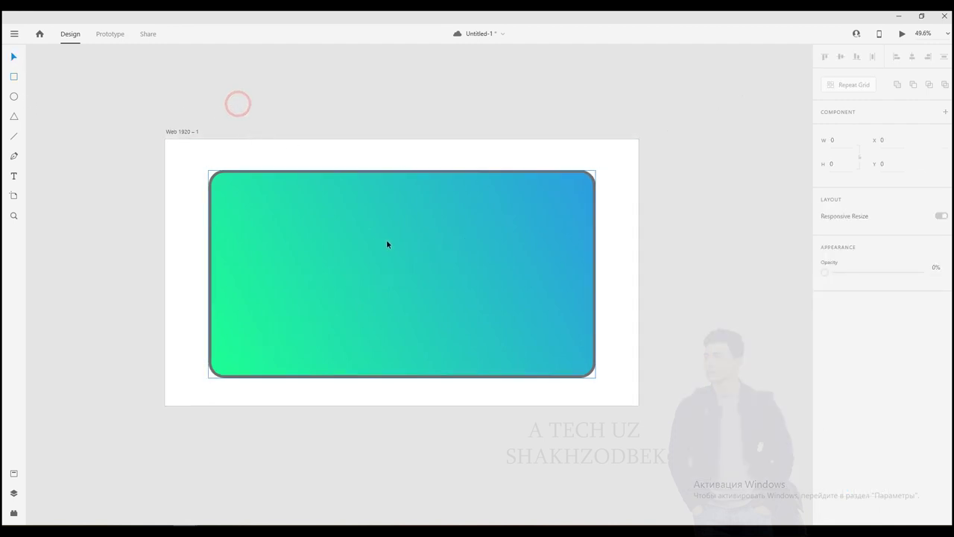
Shift the rectangle up slightly and place a horizontal guide across its upper part
{"action": "left_click_drag", "start_coordinate": [386, 240], "coordinate": [385, 243]}
{"action": "left_click", "coordinate": [401, 111]}
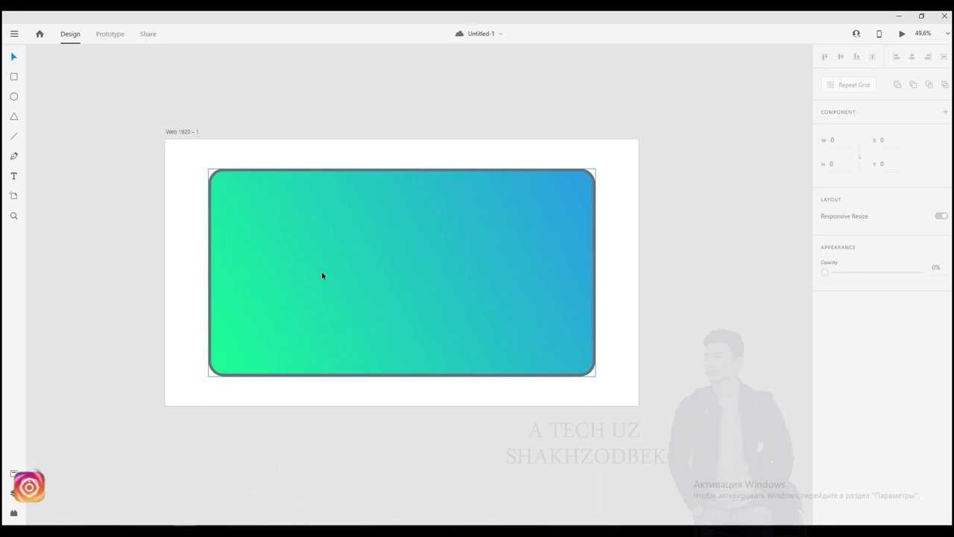
{"action": "left_click", "coordinate": [328, 136]}
{"action": "left_click_drag", "start_coordinate": [327, 135], "coordinate": [338, 192]}
{"action": "left_click", "coordinate": [343, 193]}
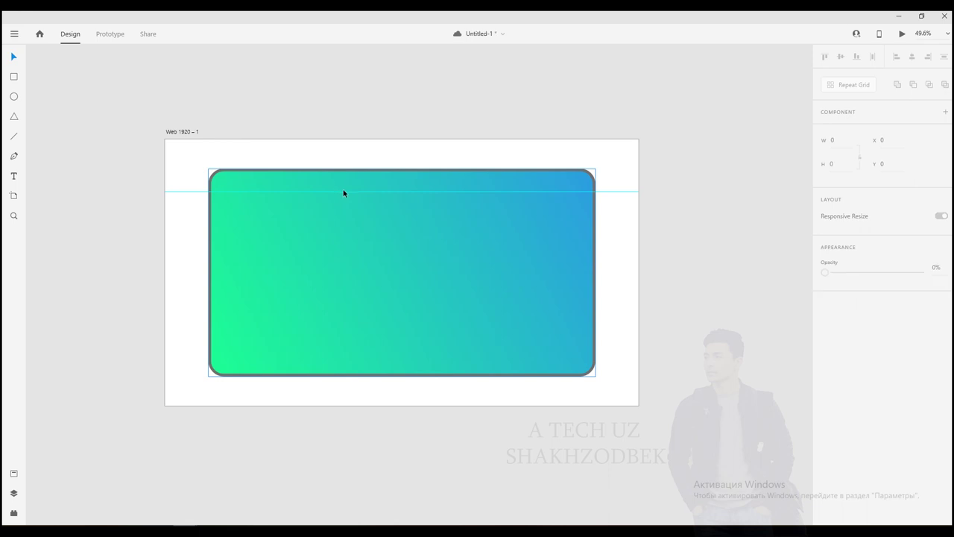
Draw a white bar about 729 by 63 above the guide in the rectangle's upper-right part, and fully round its ends
{"action": "scroll", "coordinate": [603, 192], "scroll_direction": "up", "scroll_amount": 3}
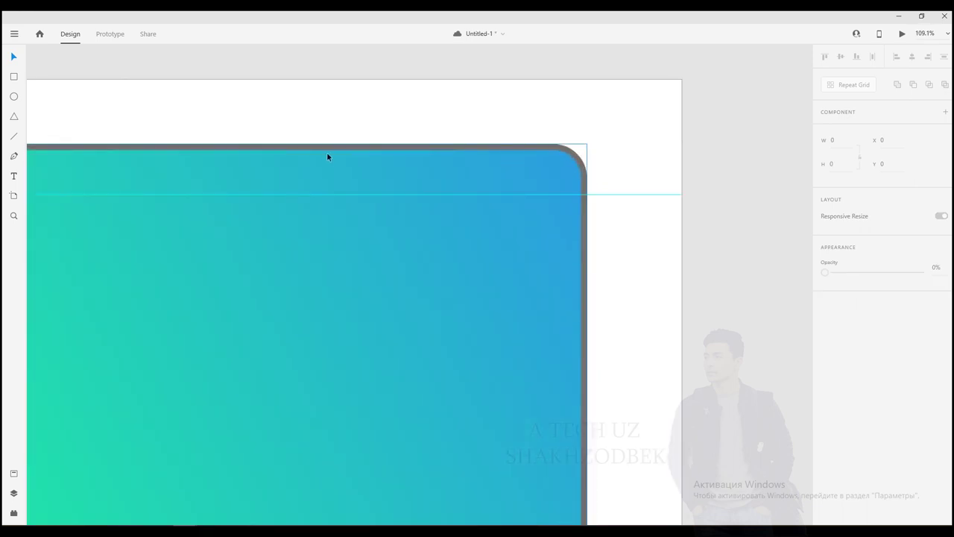
{"action": "scroll", "coordinate": [326, 151], "scroll_direction": "down", "scroll_amount": 3}
{"action": "left_click", "coordinate": [14, 77]}
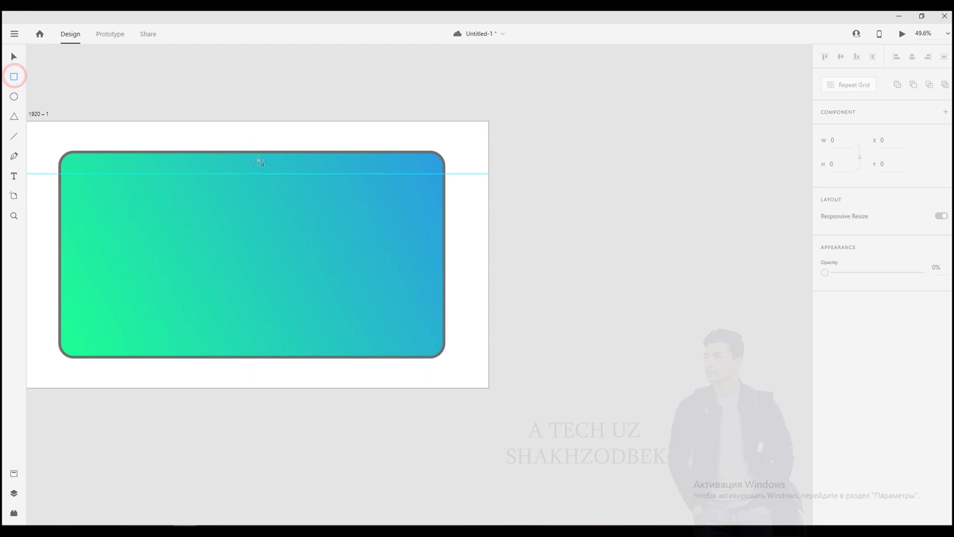
{"action": "mouse_move", "coordinate": [255, 159]}
{"action": "left_mouse_down"}
{"action": "mouse_move", "coordinate": [268, 169]}
{"action": "mouse_move", "coordinate": [439, 174]}
{"action": "left_mouse_up"}
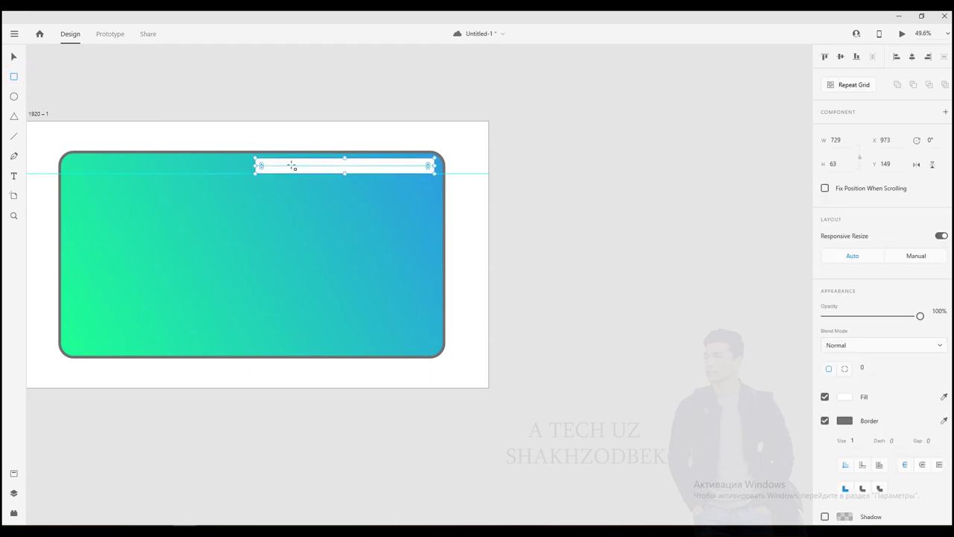
{"action": "left_click", "coordinate": [260, 164]}
{"action": "left_click_drag", "start_coordinate": [261, 164], "coordinate": [267, 168]}
Move the white bar to about X 967, Y 140 and extend its left end to a total width of about 819
{"action": "key", "text": "v"}
{"action": "left_click_drag", "start_coordinate": [309, 171], "coordinate": [305, 171]}
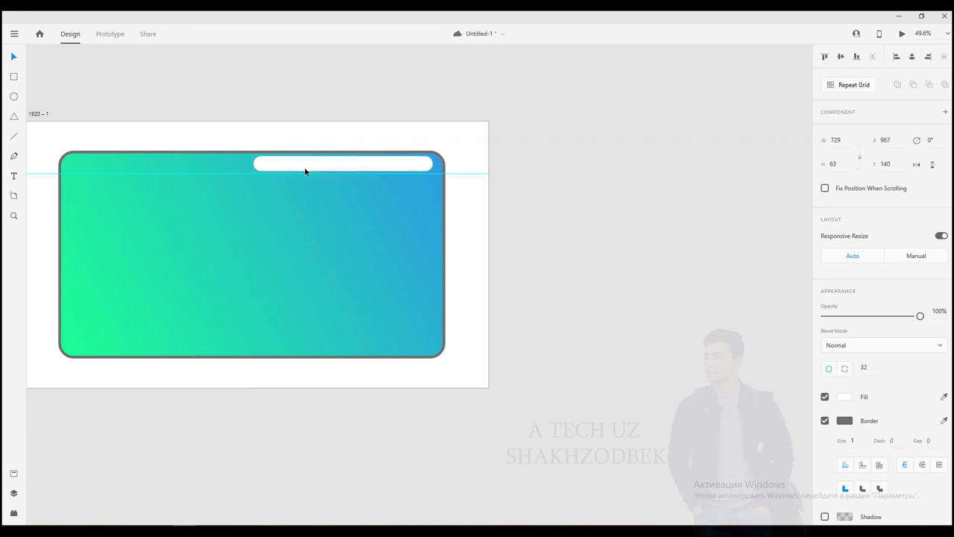
{"action": "key", "text": "Down"}
{"action": "left_click_drag", "start_coordinate": [253, 164], "coordinate": [231, 165]}
{"action": "left_click", "coordinate": [287, 97]}
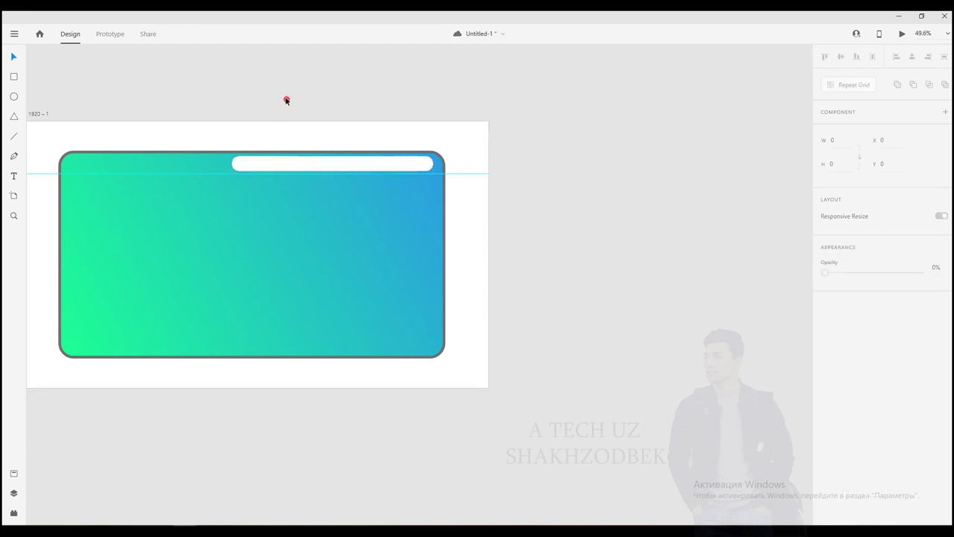
Give the white navigation bar a near-white fill at 63% opacity and remove its border
{"action": "left_click", "coordinate": [287, 168]}
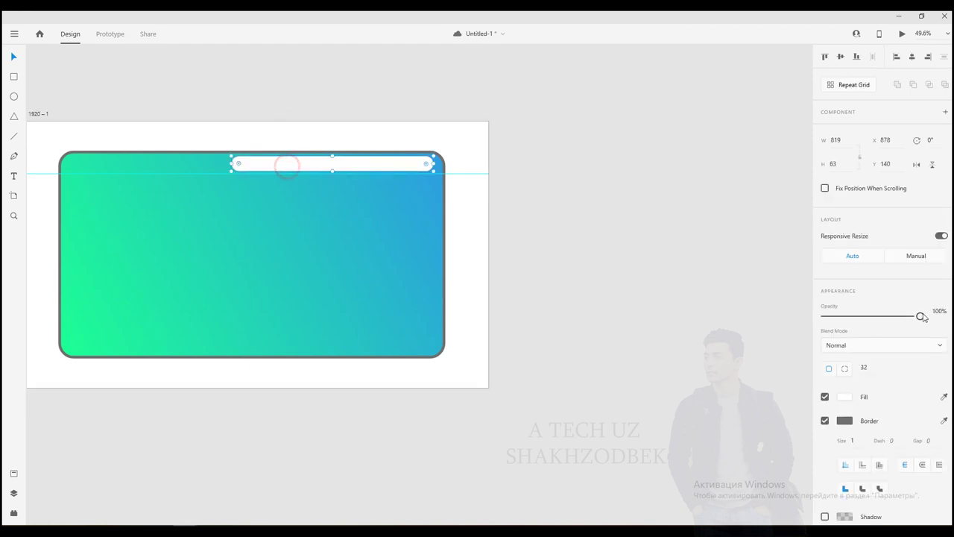
{"action": "mouse_move", "coordinate": [923, 319]}
{"action": "left_mouse_down"}
{"action": "mouse_move", "coordinate": [869, 319]}
{"action": "mouse_move", "coordinate": [923, 319]}
{"action": "mouse_move", "coordinate": [918, 331]}
{"action": "left_mouse_up"}
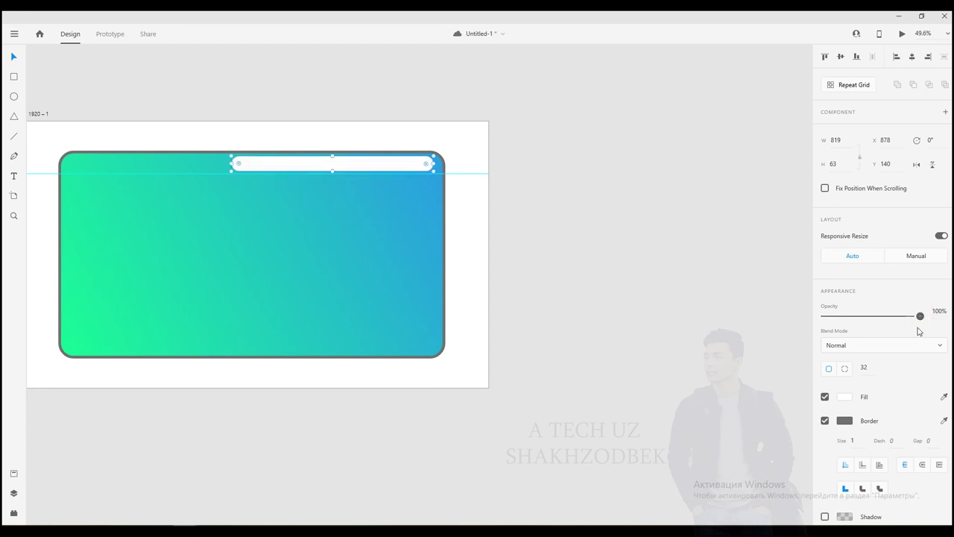
{"action": "left_click", "coordinate": [843, 398]}
{"action": "left_click_drag", "start_coordinate": [810, 342], "coordinate": [812, 370]}
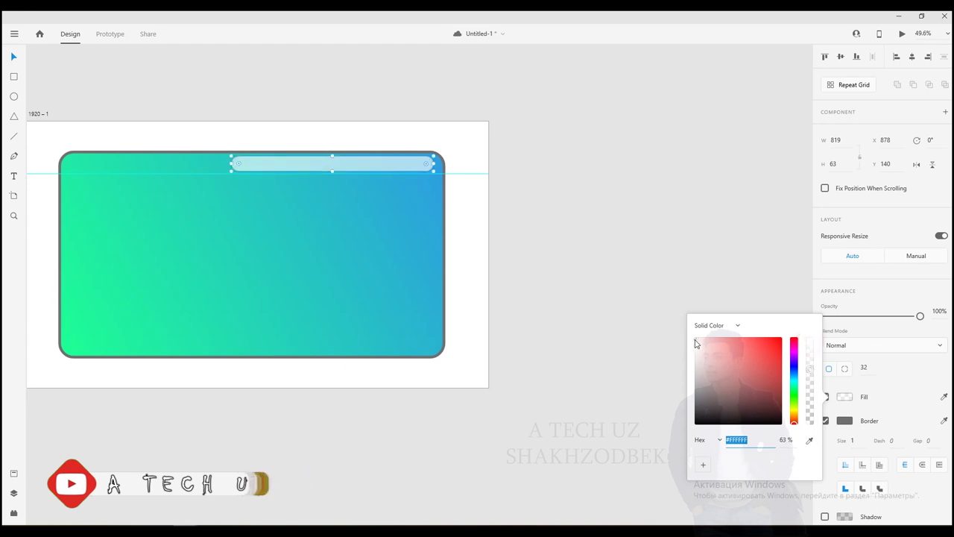
{"action": "left_click", "coordinate": [696, 342]}
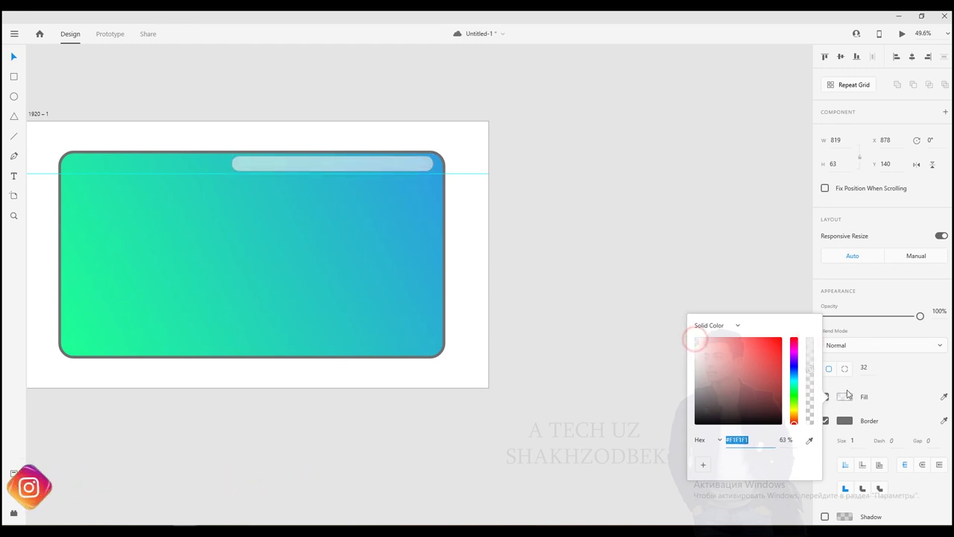
{"action": "left_click", "coordinate": [825, 422]}
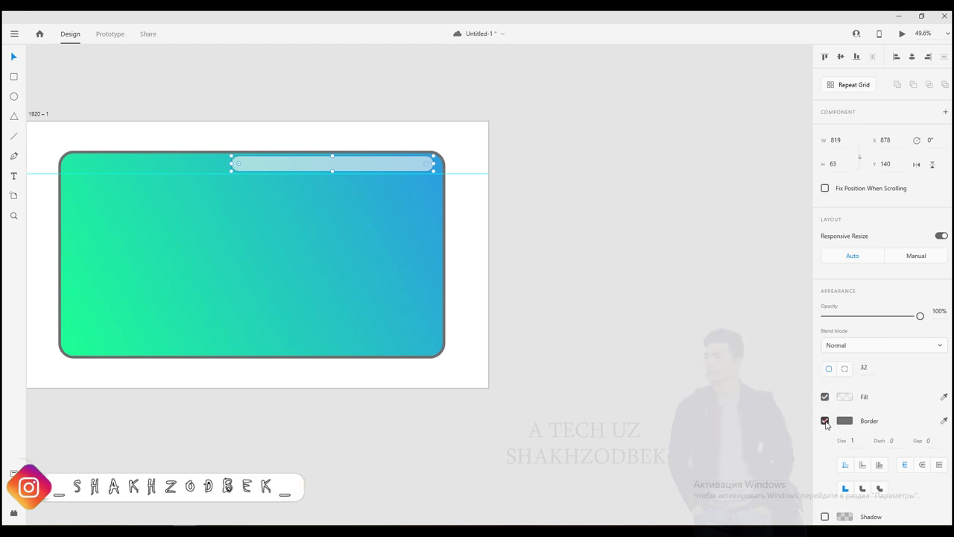
{"action": "left_click", "coordinate": [826, 421]}
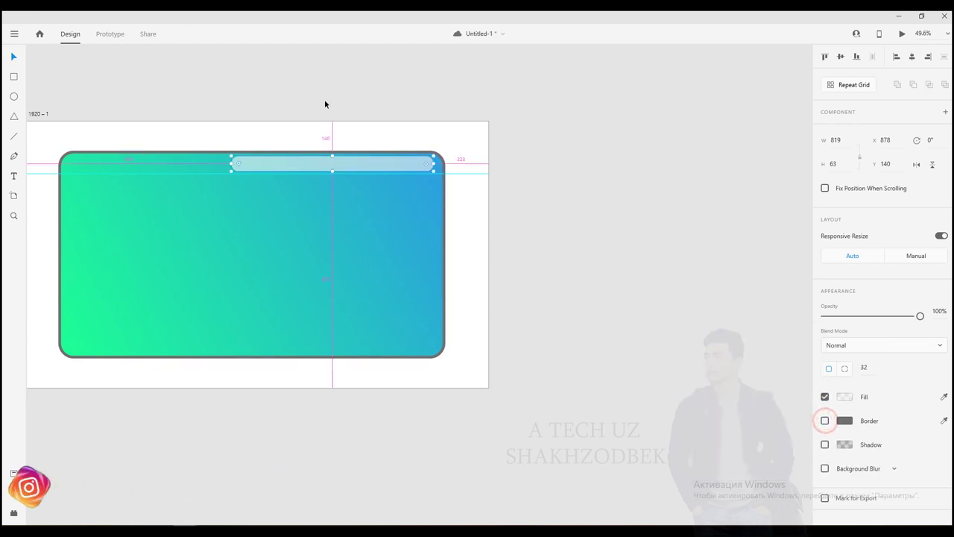
Add the text BOSH SAHIFA at the navigation bar's left end, enlarged to size 30 at about X 898, Y 152
{"action": "scroll", "coordinate": [324, 105], "scroll_direction": "up", "scroll_amount": 3}
{"action": "left_click", "coordinate": [14, 176]}
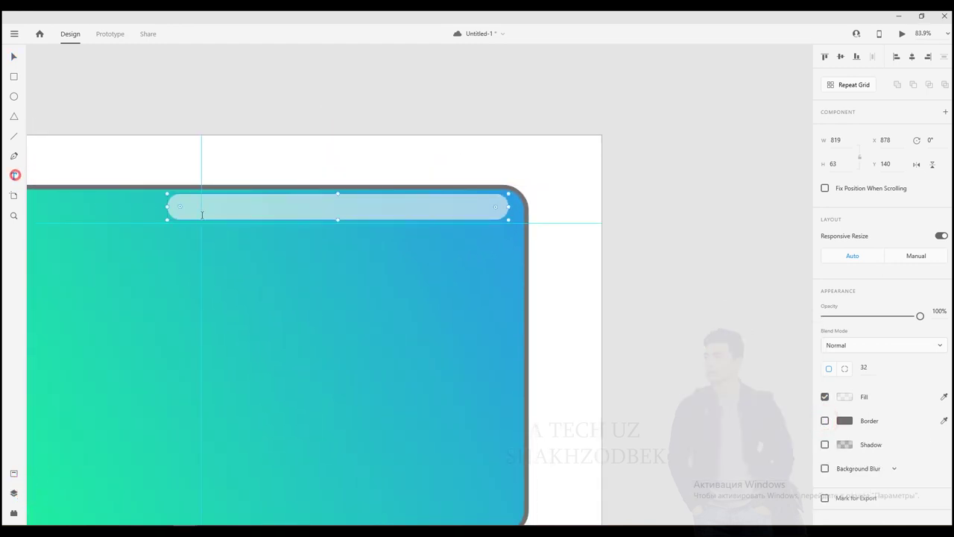
{"action": "left_click", "coordinate": [196, 211]}
{"action": "type", "text": "BOSH SAHIFA"}
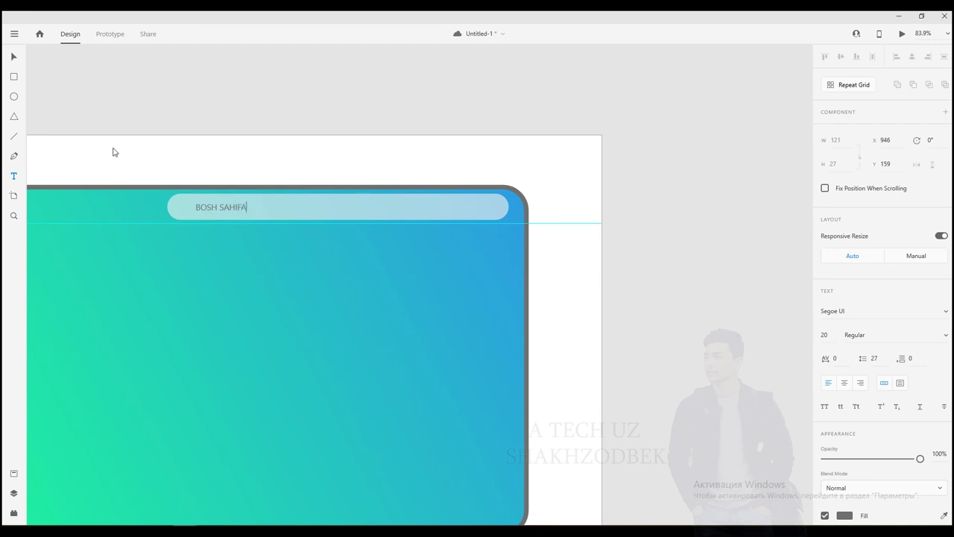
{"action": "left_click", "coordinate": [13, 57]}
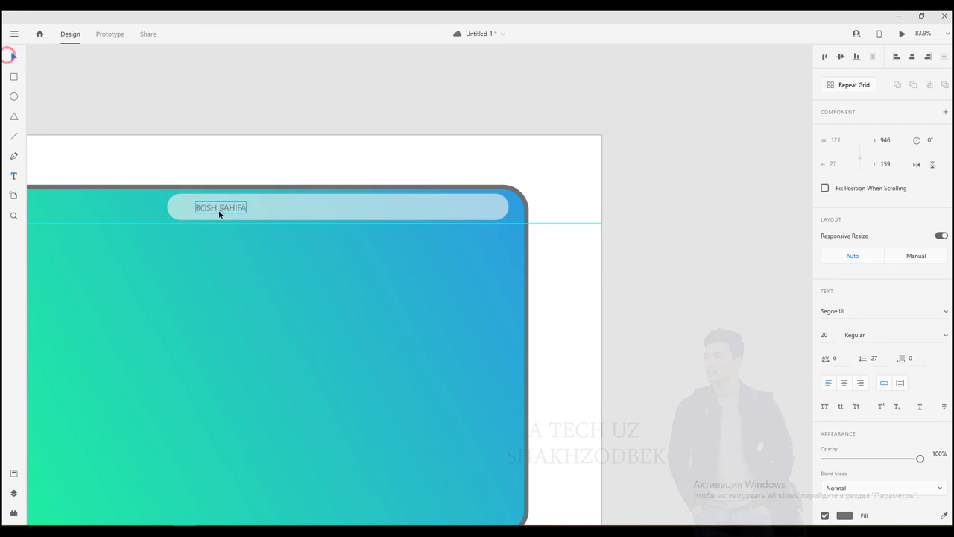
{"action": "left_click_drag", "start_coordinate": [220, 212], "coordinate": [216, 208]}
{"action": "left_click", "coordinate": [216, 208]}
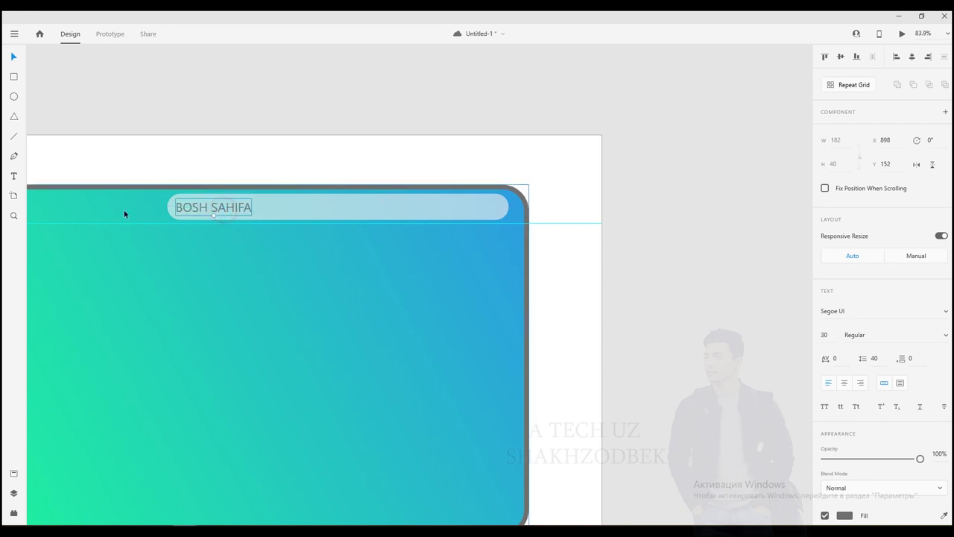
Duplicate the BOSH SAHIFA label to about X 1106 on the same line and change the copy's text to ERKAKLAR UCHUN
{"action": "key", "text": "alt"}
{"action": "left_click_drag", "start_coordinate": [226, 204], "coordinate": [311, 209]}
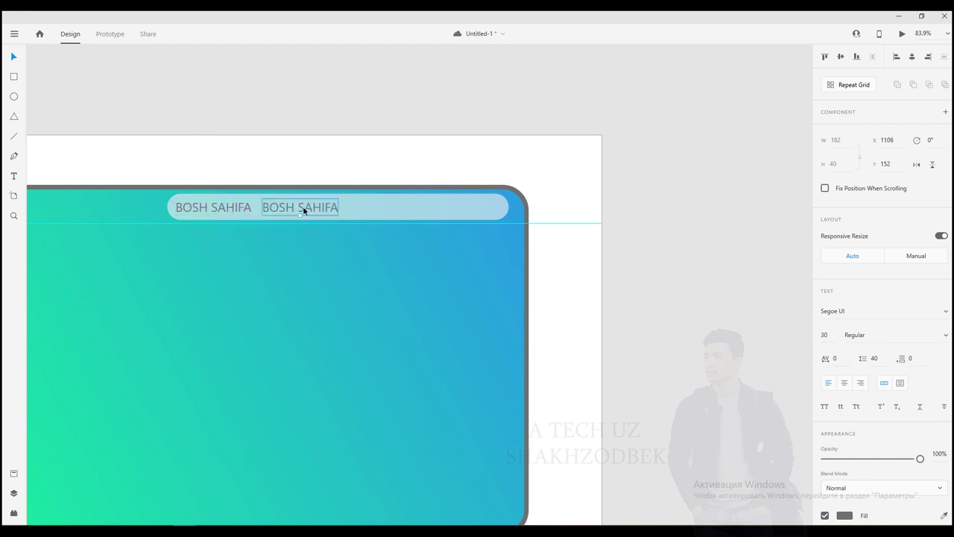
{"action": "double_click", "coordinate": [303, 208]}
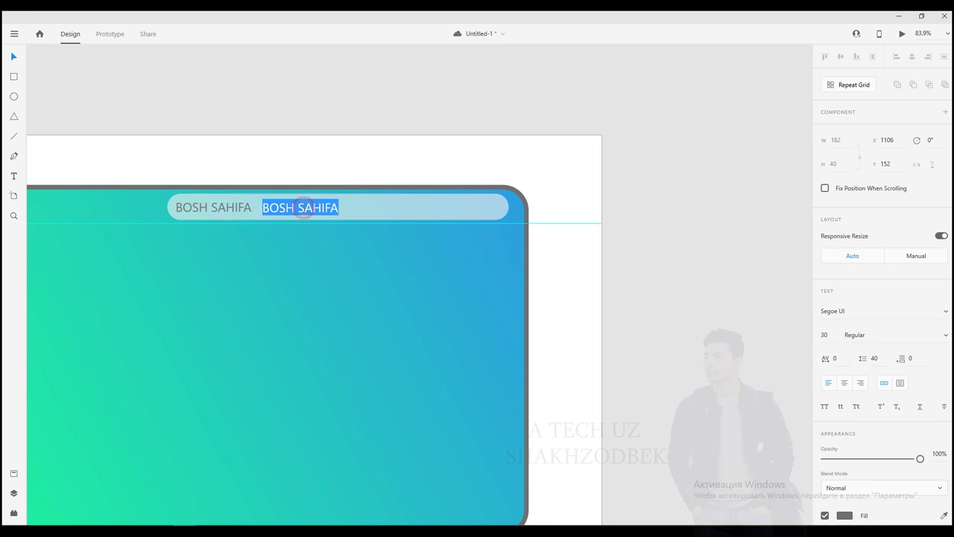
{"action": "type", "text": "ERKAKLAR UCHUN"}
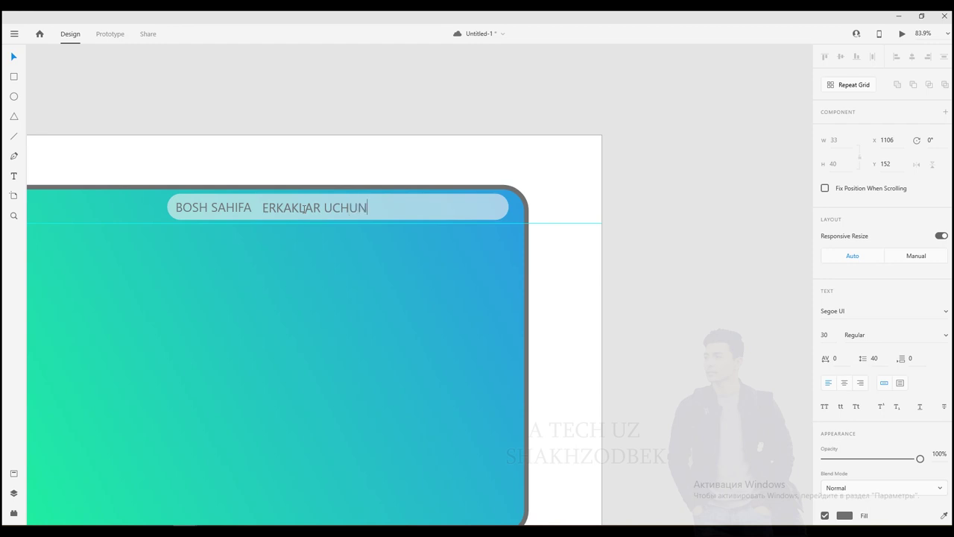
{"action": "key", "text": "Escape"}
Duplicate the ERKAKLAR UCHUN label to about X 1383 on the same line and change the copy's text to AYOLLAR UCHUN
{"action": "left_click_drag", "start_coordinate": [318, 207], "coordinate": [433, 209]}
{"action": "double_click", "coordinate": [432, 206]}
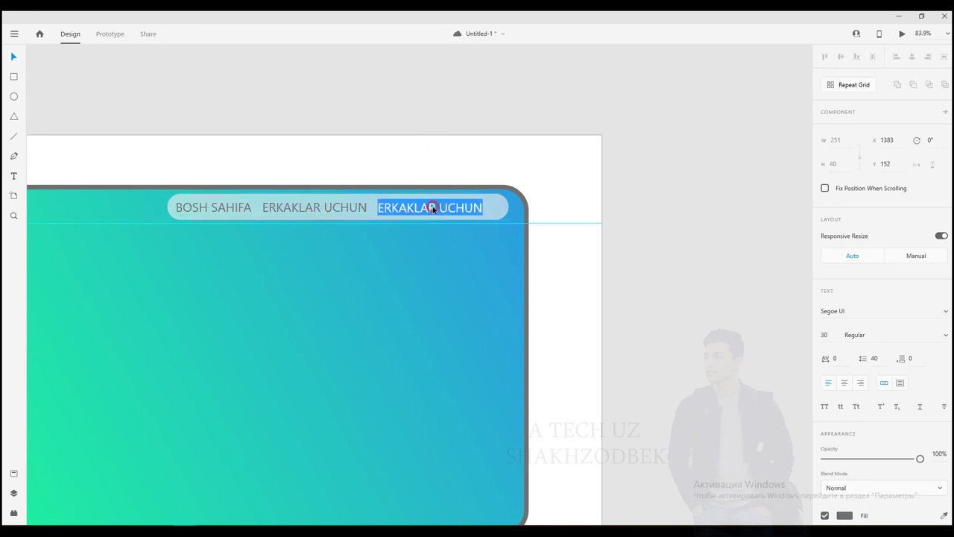
{"action": "type", "text": "A"}
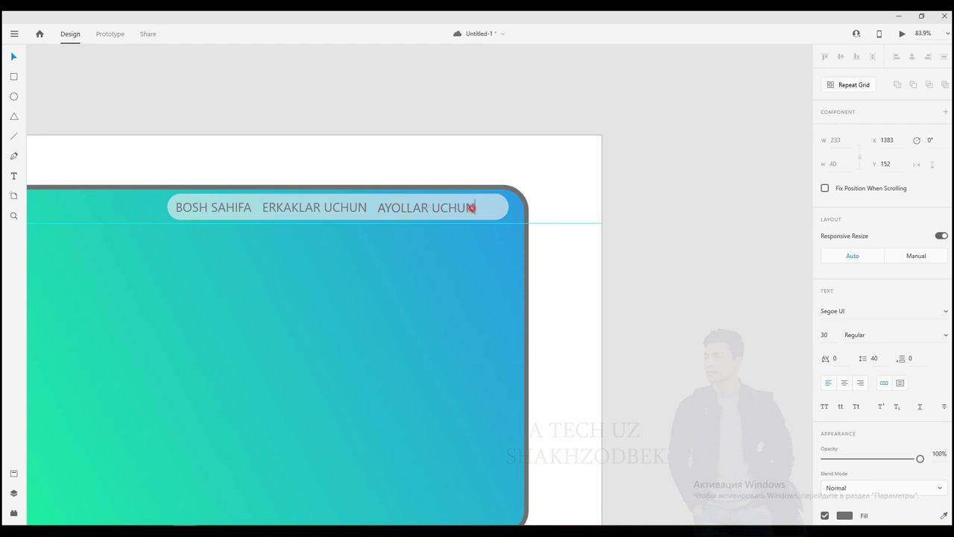
{"action": "left_click", "coordinate": [307, 103]}
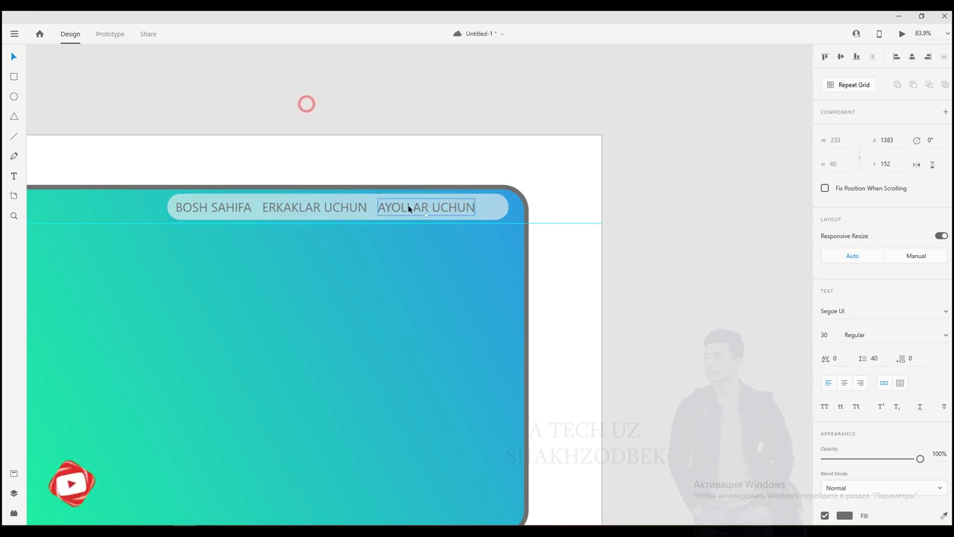
Change the AYOLLAR UCHUN label's font to Sitka Text
{"action": "left_click", "coordinate": [945, 312]}
{"action": "scroll", "coordinate": [846, 298], "scroll_direction": "down", "scroll_amount": 3}
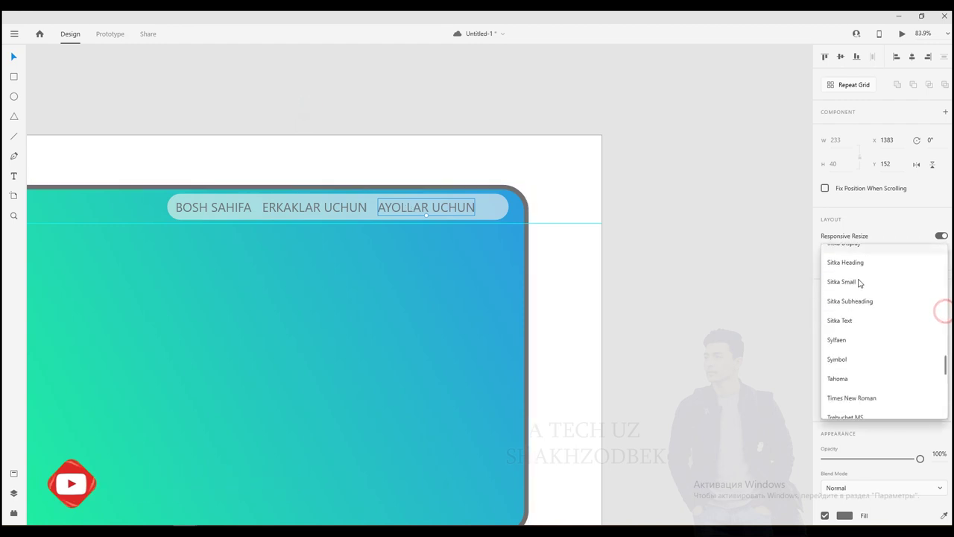
{"action": "left_click", "coordinate": [846, 320]}
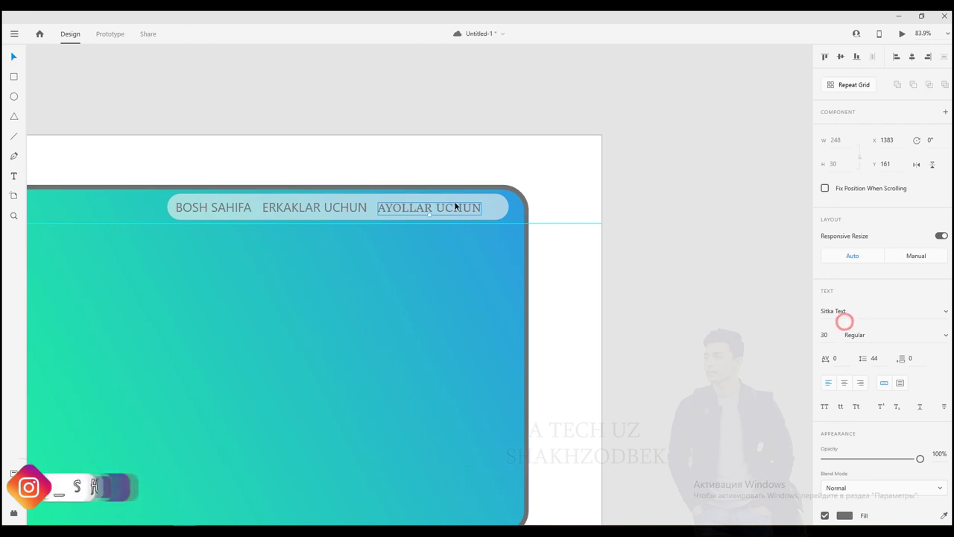
Change the ERKAKLAR UCHUN label's font to Sitka Text and move the label to about X 1101, Y 157
{"action": "left_click", "coordinate": [337, 208]}
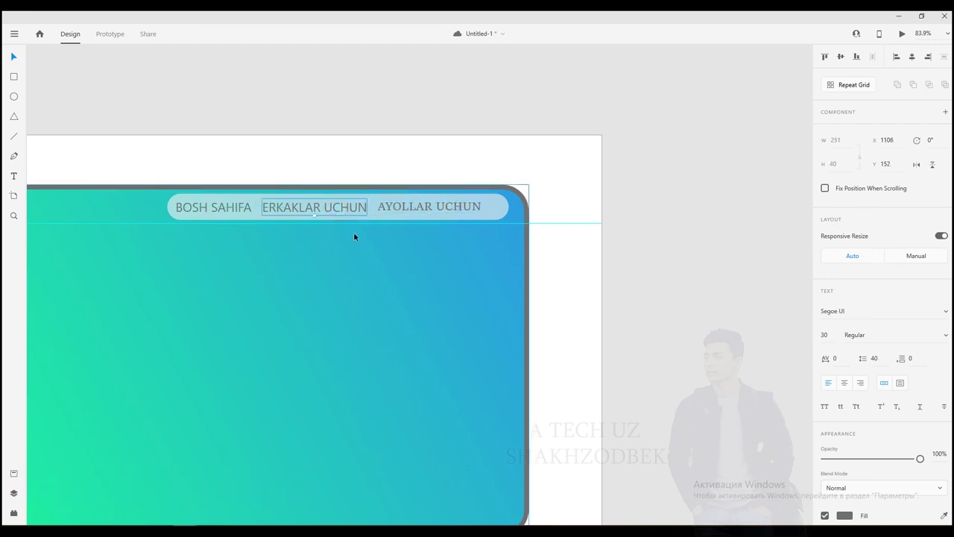
{"action": "left_click", "coordinate": [392, 209]}
{"action": "left_click", "coordinate": [341, 210]}
{"action": "left_click", "coordinate": [838, 311]}
{"action": "key", "text": "Down"}
{"action": "key", "text": "Down"}
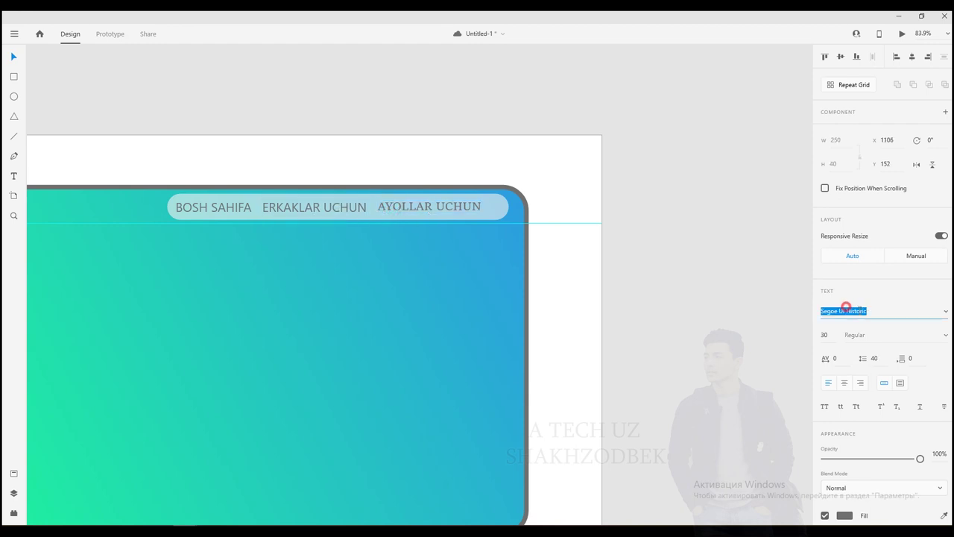
{"action": "key", "text": "Up"}
{"action": "key", "text": "Down"}
{"action": "key", "text": "Down"}
{"action": "key", "text": "Down"}
{"action": "key", "text": "Down"}
{"action": "key", "text": "Down"}
{"action": "key", "text": "Down"}
{"action": "key", "text": "Down"}
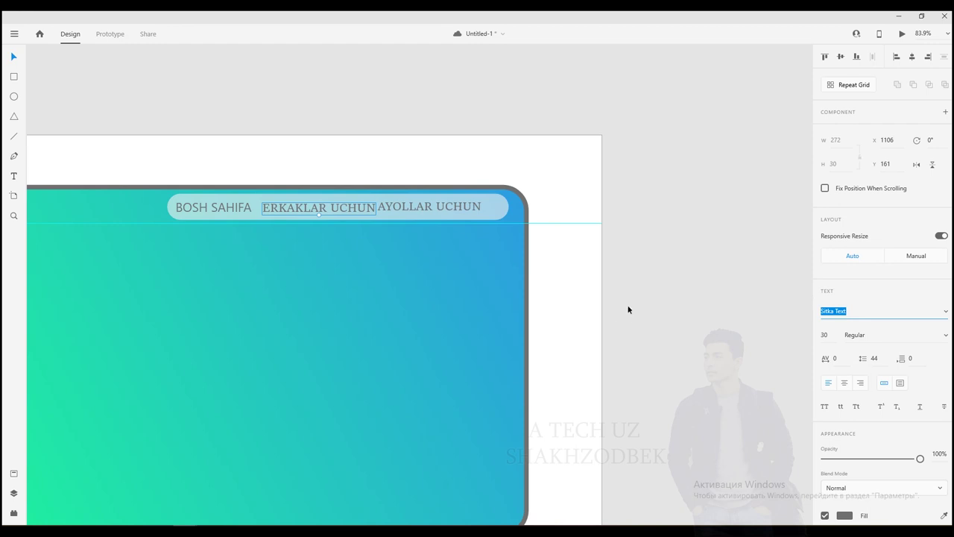
{"action": "left_click", "coordinate": [696, 253]}
{"action": "left_click_drag", "start_coordinate": [309, 211], "coordinate": [307, 209]}
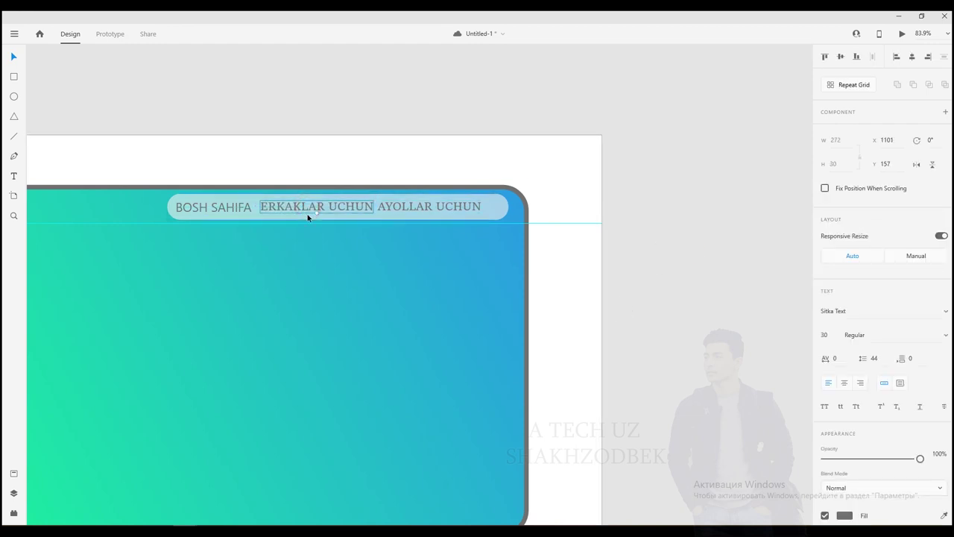
Change the BOSH SAHIFA label's font to Sitka Text and move the label to about X 896, Y 157
{"action": "left_click", "coordinate": [234, 209]}
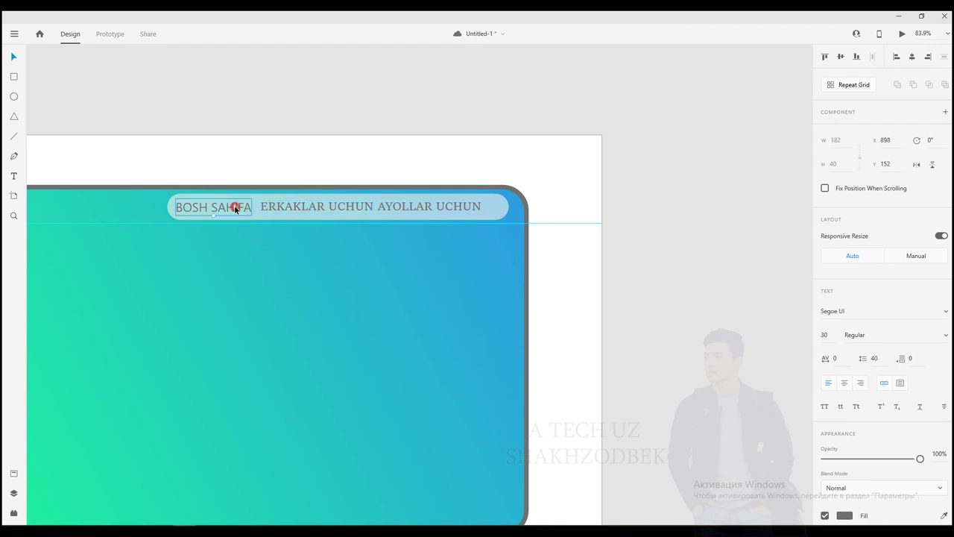
{"action": "left_click", "coordinate": [848, 310]}
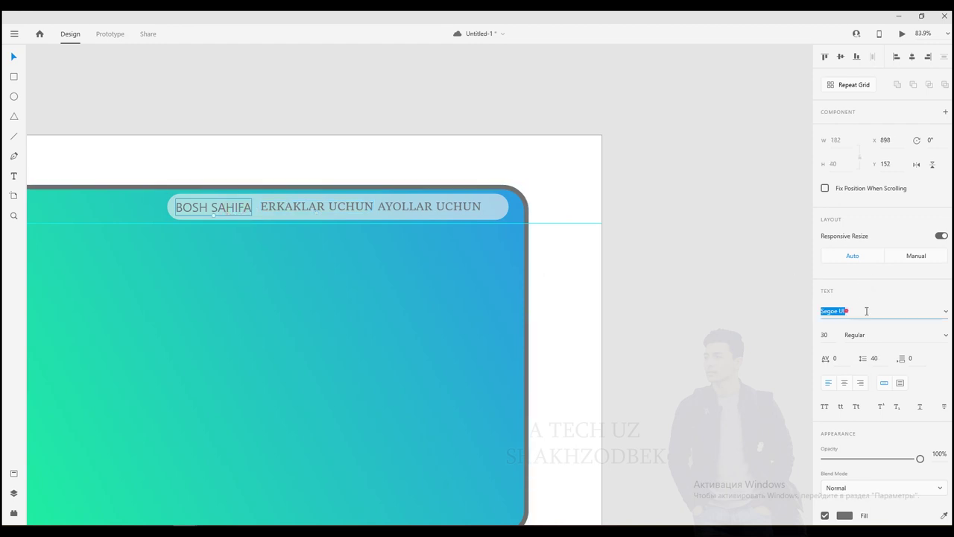
{"action": "left_click", "coordinate": [947, 313]}
{"action": "scroll", "coordinate": [948, 313], "scroll_direction": "down", "scroll_amount": 5}
{"action": "left_click", "coordinate": [849, 372]}
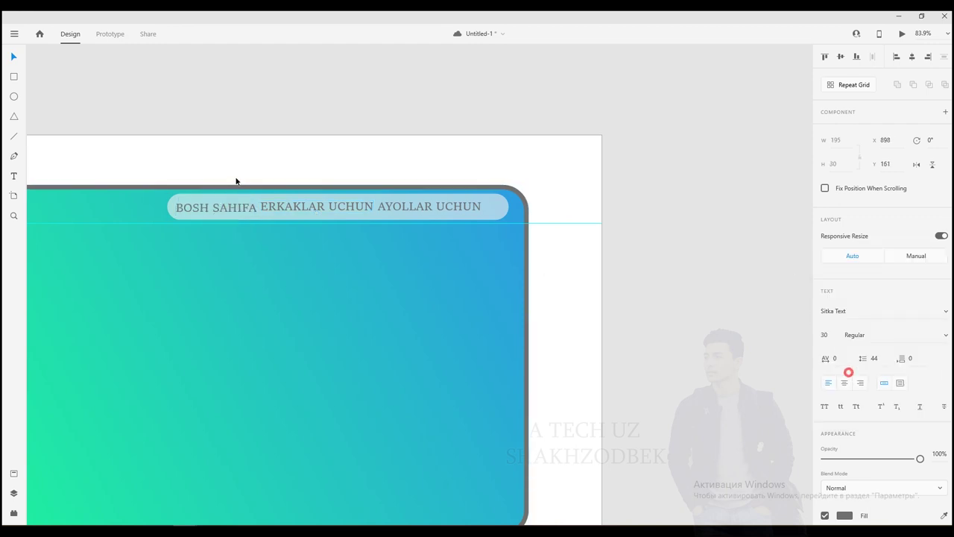
{"action": "left_click_drag", "start_coordinate": [219, 206], "coordinate": [220, 208]}
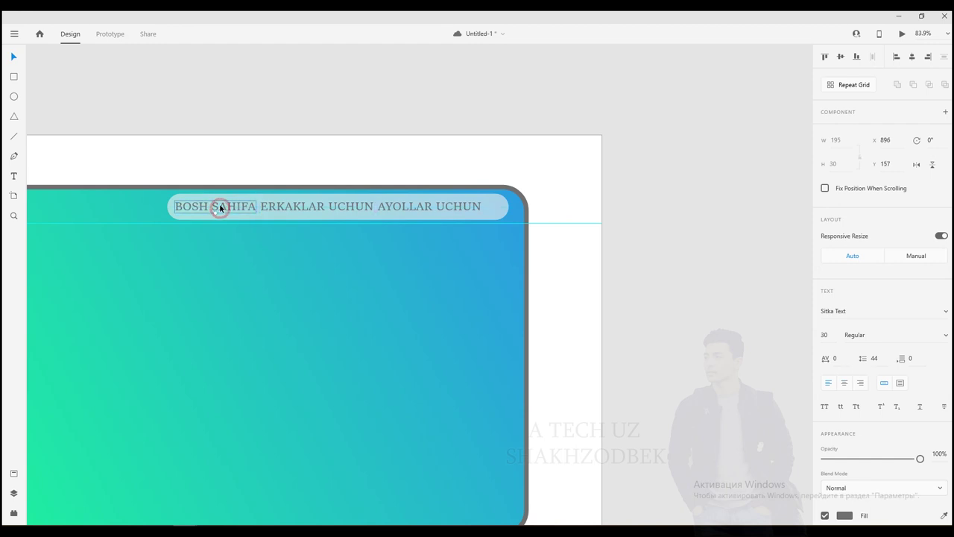
Space out the three navigation labels by shifting AYOLLAR UCHUN slightly right and ERKAKLAR UCHUN to about X 1111, then deselect
{"action": "left_click", "coordinate": [456, 210]}
{"action": "left_click_drag", "start_coordinate": [456, 210], "coordinate": [463, 211]}
{"action": "left_click_drag", "start_coordinate": [349, 206], "coordinate": [353, 205]}
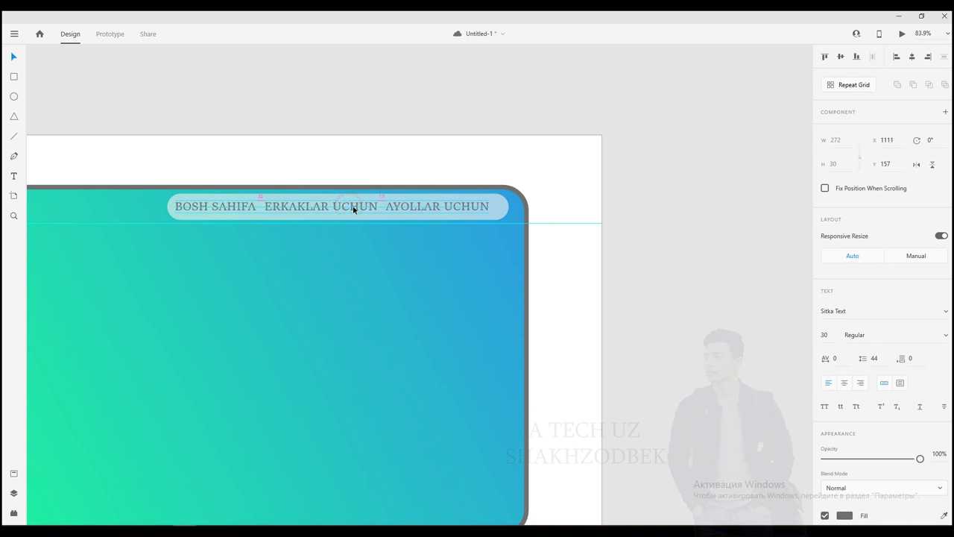
{"action": "left_click", "coordinate": [351, 90]}
{"action": "left_click_drag", "start_coordinate": [426, 212], "coordinate": [427, 211]}
{"action": "left_click", "coordinate": [390, 107]}
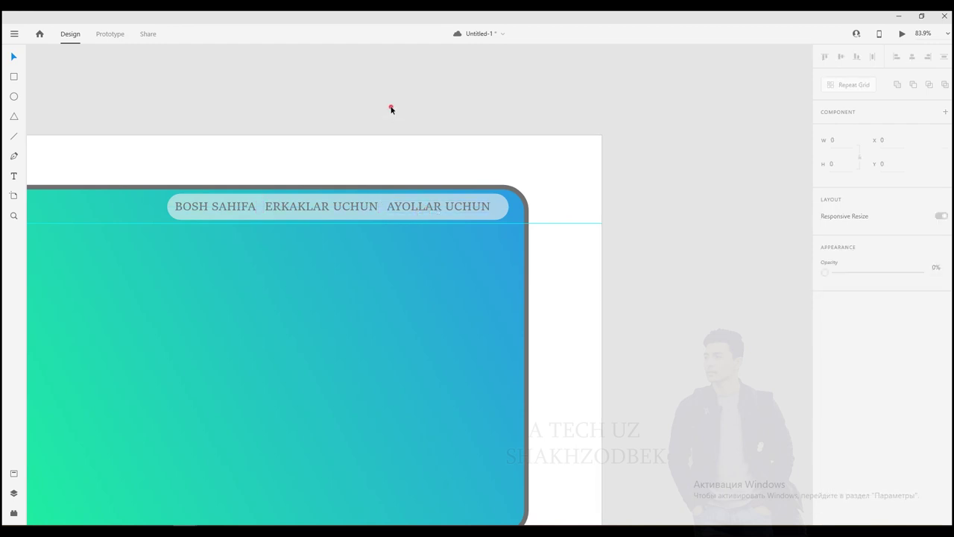
Import the red sneaker image hre from the onlayn do'kon png foto folder onto the artboard
{"action": "scroll", "coordinate": [294, 254], "scroll_direction": "down", "scroll_amount": 4}
{"action": "scroll", "coordinate": [209, 268], "scroll_direction": "up", "scroll_amount": 1}
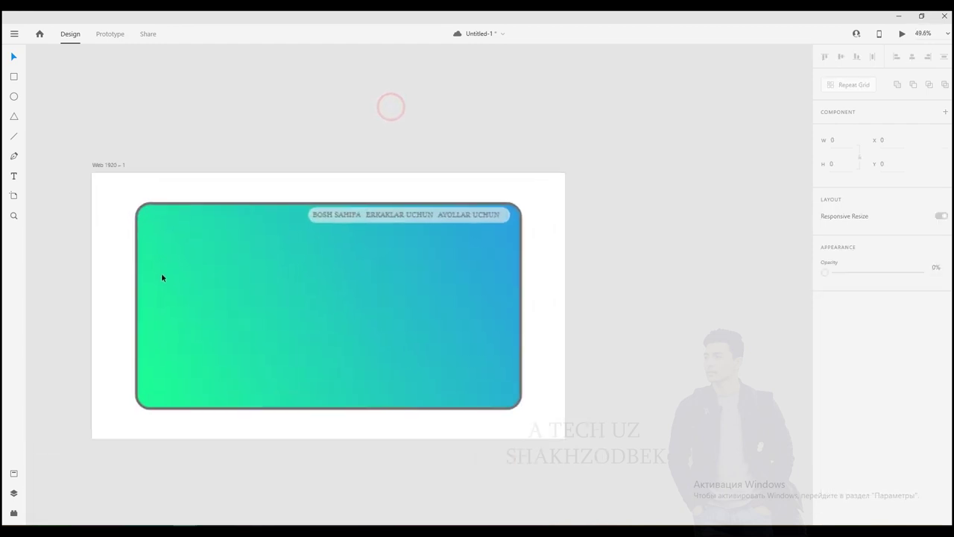
{"action": "scroll", "coordinate": [248, 303], "scroll_direction": "up", "scroll_amount": 2}
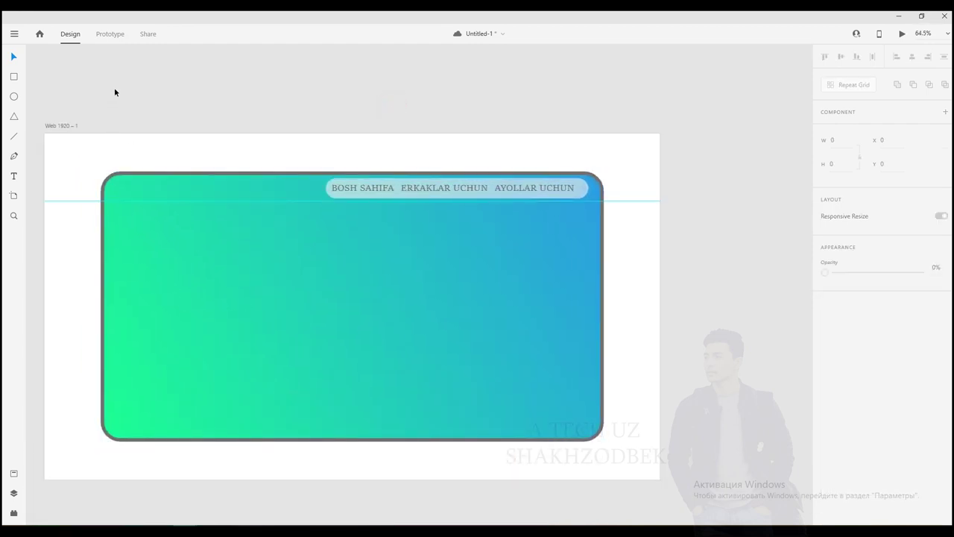
{"action": "scroll", "coordinate": [102, 176], "scroll_direction": "up", "scroll_amount": 1}
{"action": "scroll", "coordinate": [102, 176], "scroll_direction": "up", "scroll_amount": 3}
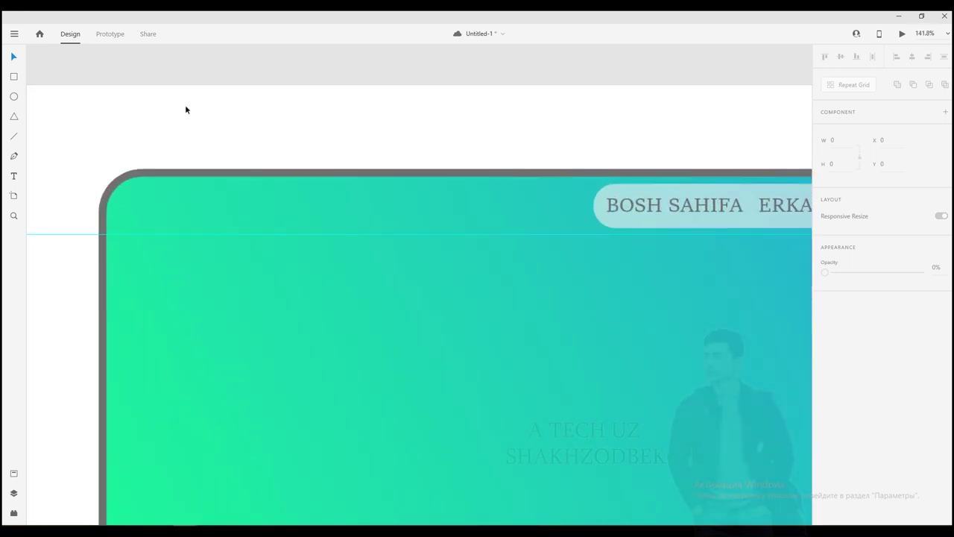
{"action": "left_click", "coordinate": [187, 67]}
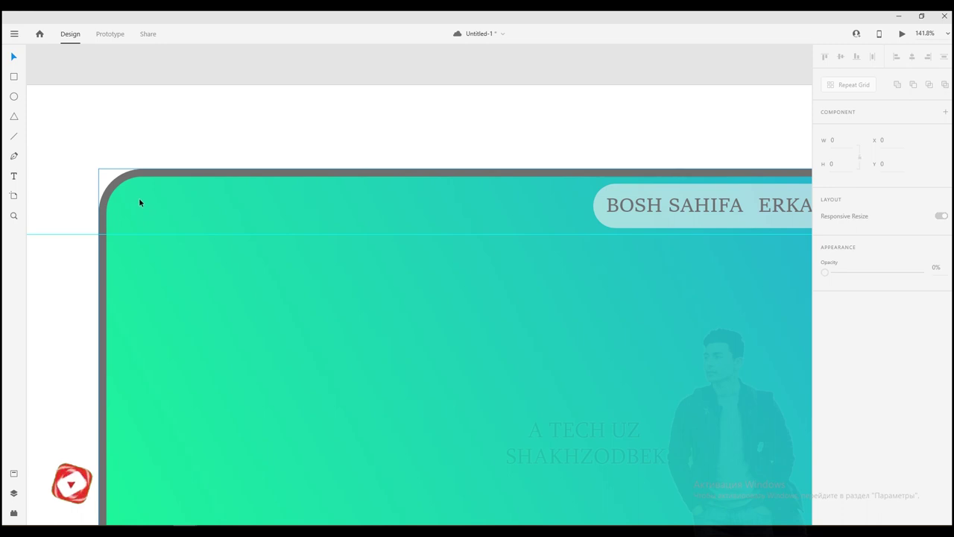
{"action": "left_click", "coordinate": [15, 34]}
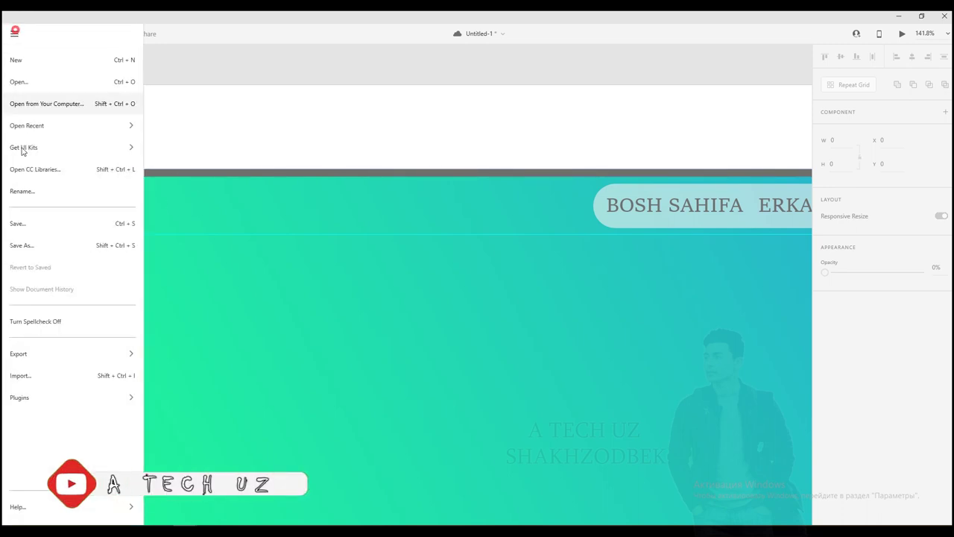
{"action": "left_click", "coordinate": [21, 377]}
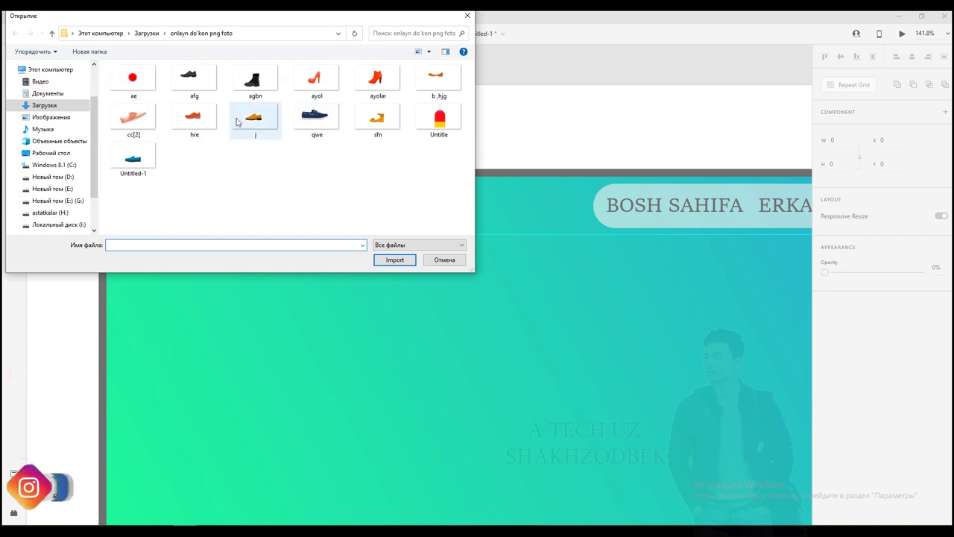
{"action": "left_click", "coordinate": [195, 121]}
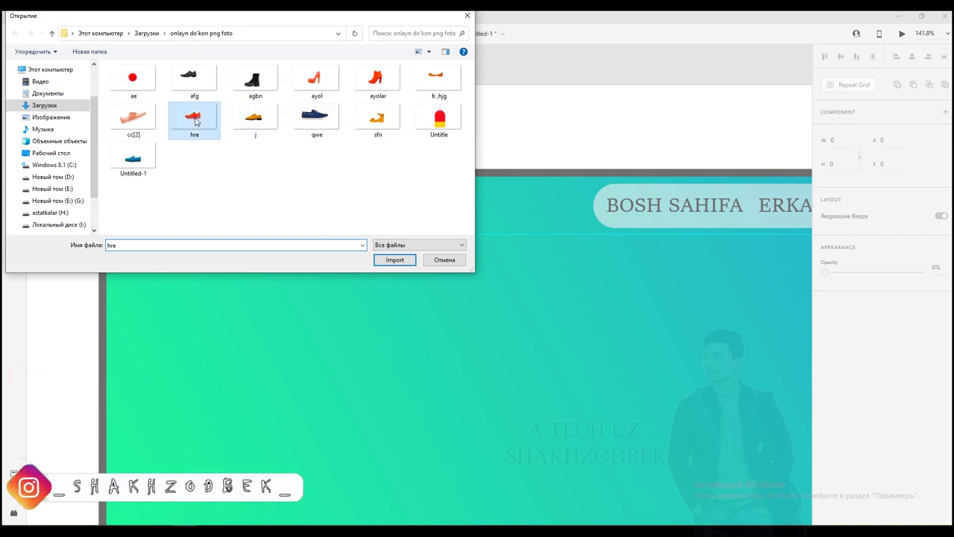
{"action": "left_click", "coordinate": [396, 262]}
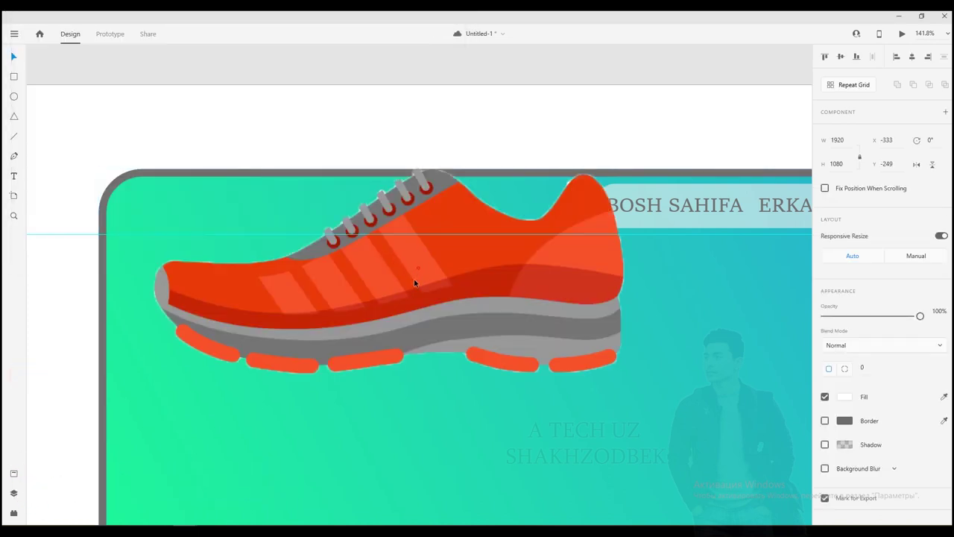
Shrink the sneaker image to 278 × 157 and place it in the panel's upper-left corner at about X 123, Y 94
{"action": "left_click_drag", "start_coordinate": [416, 276], "coordinate": [498, 308]}
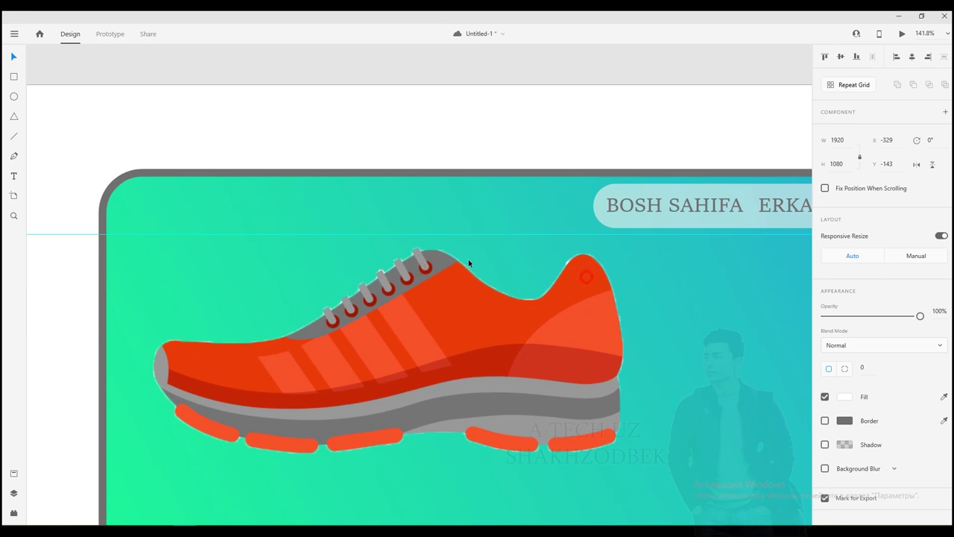
{"action": "key", "text": "ctrl+0"}
{"action": "left_click", "coordinate": [481, 280]}
{"action": "left_click_drag", "start_coordinate": [455, 185], "coordinate": [451, 364]}
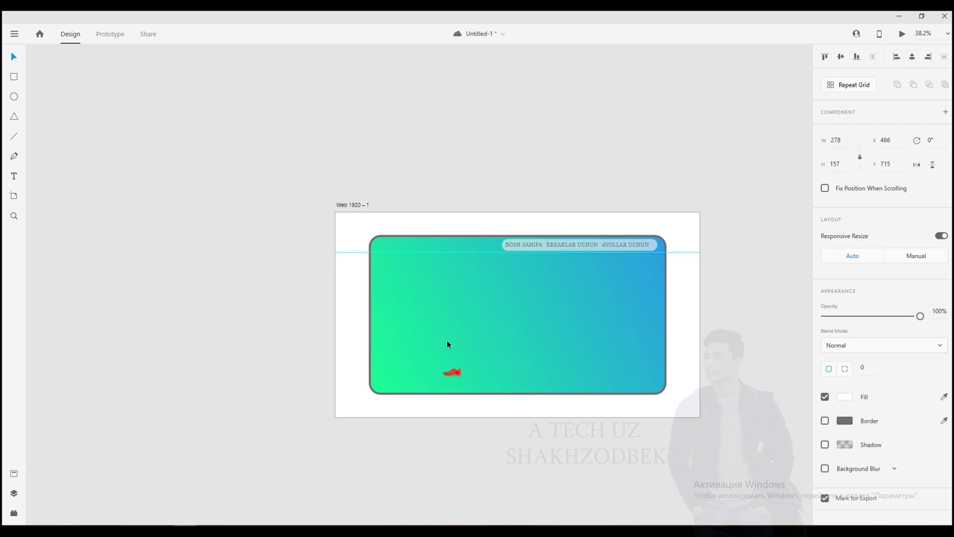
{"action": "left_click_drag", "start_coordinate": [388, 236], "coordinate": [387, 241]}
{"action": "scroll", "coordinate": [392, 236], "scroll_direction": "up", "scroll_amount": 5}
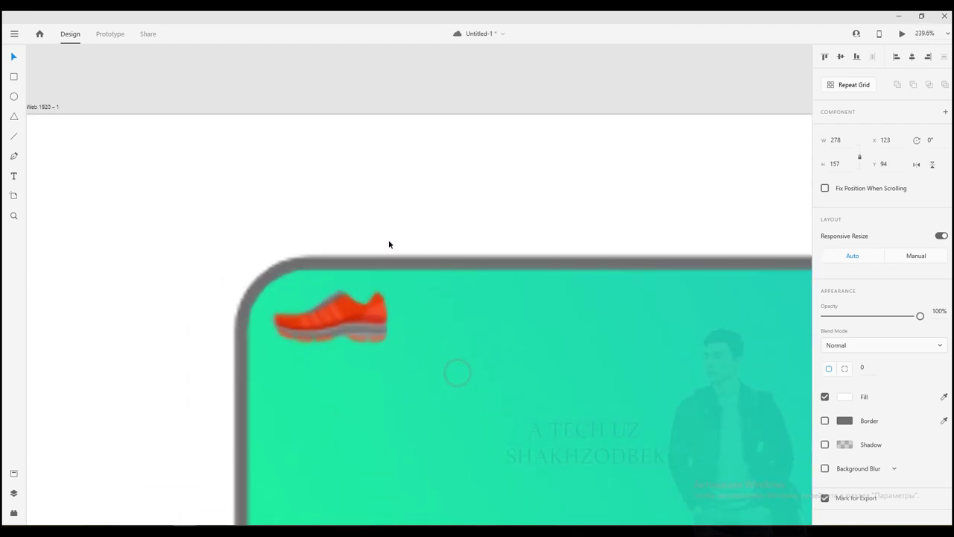
Rotate the sneaker to -28° and scale it down to 206 × 116 in the panel's upper-left corner
{"action": "left_click_drag", "start_coordinate": [334, 318], "coordinate": [336, 315]}
{"action": "left_click_drag", "start_coordinate": [504, 220], "coordinate": [417, 198]}
{"action": "left_click", "coordinate": [335, 325]}
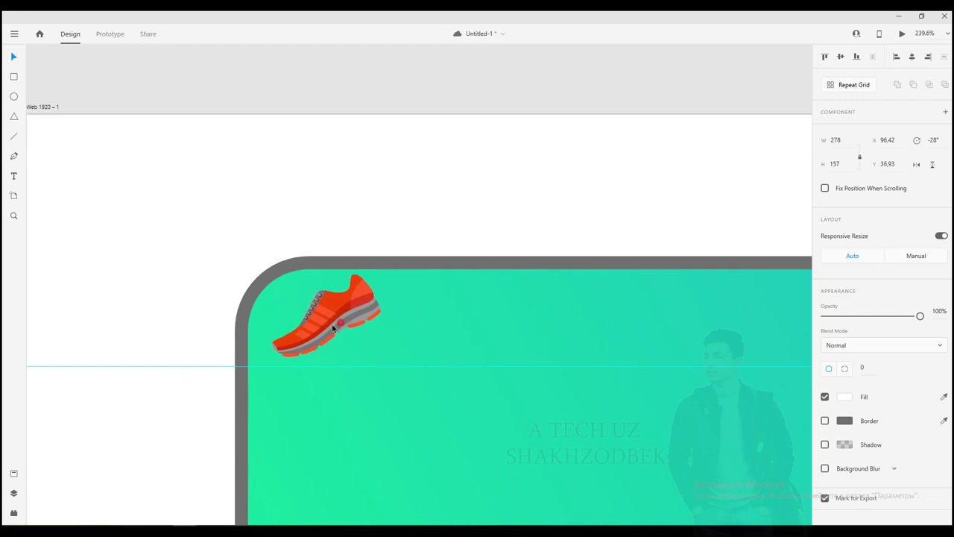
{"action": "left_click_drag", "start_coordinate": [373, 403], "coordinate": [347, 356]}
{"action": "left_click_drag", "start_coordinate": [313, 279], "coordinate": [309, 297]}
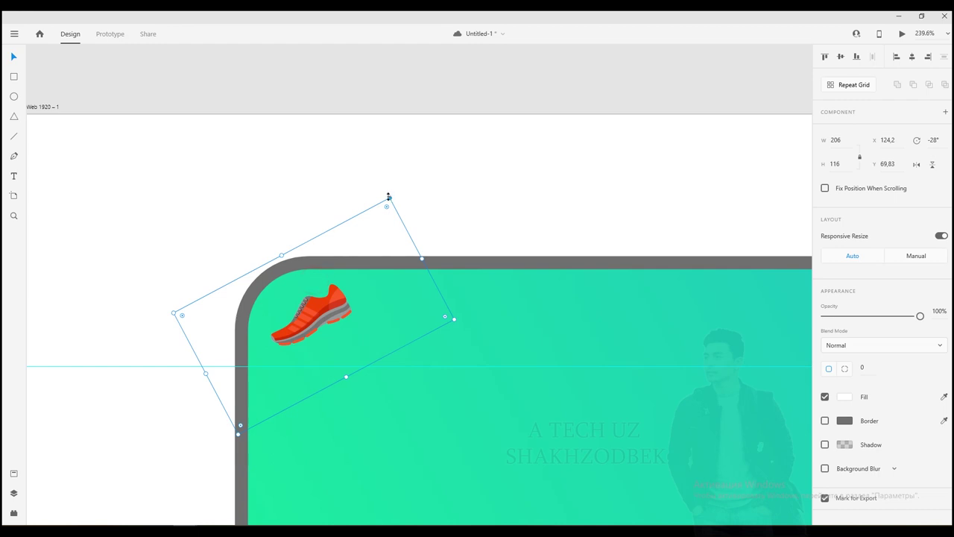
Tilt the sneaker to -32°, nudge it to about X 129, Y 65, and deselect it
{"action": "left_click_drag", "start_coordinate": [389, 196], "coordinate": [377, 192]}
{"action": "left_click_drag", "start_coordinate": [328, 307], "coordinate": [331, 313]}
{"action": "left_click", "coordinate": [314, 102]}
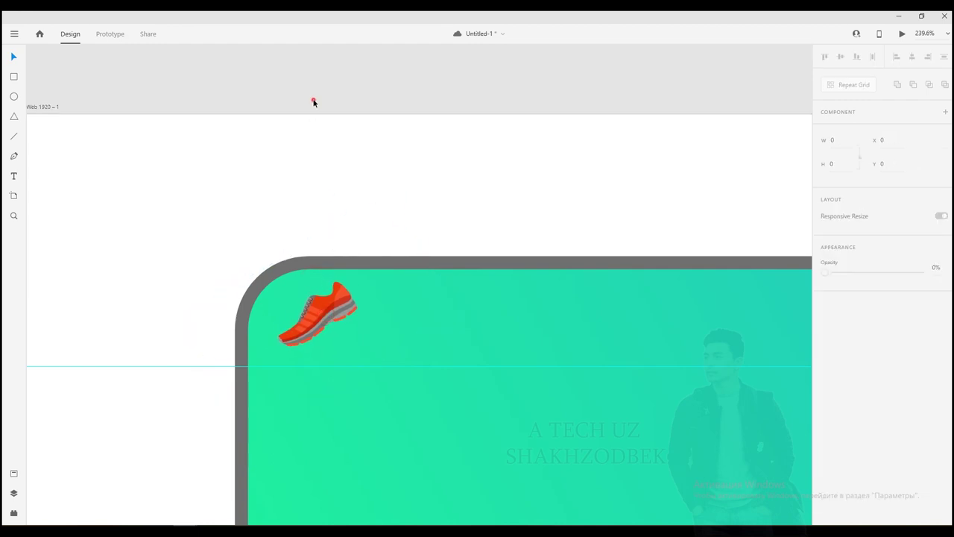
Add a two-line text label beside the sneaker reading POYABZALLAR and DO'KONI, at about X 293, Y 138
{"action": "left_click", "coordinate": [14, 176]}
{"action": "left_click", "coordinate": [374, 307]}
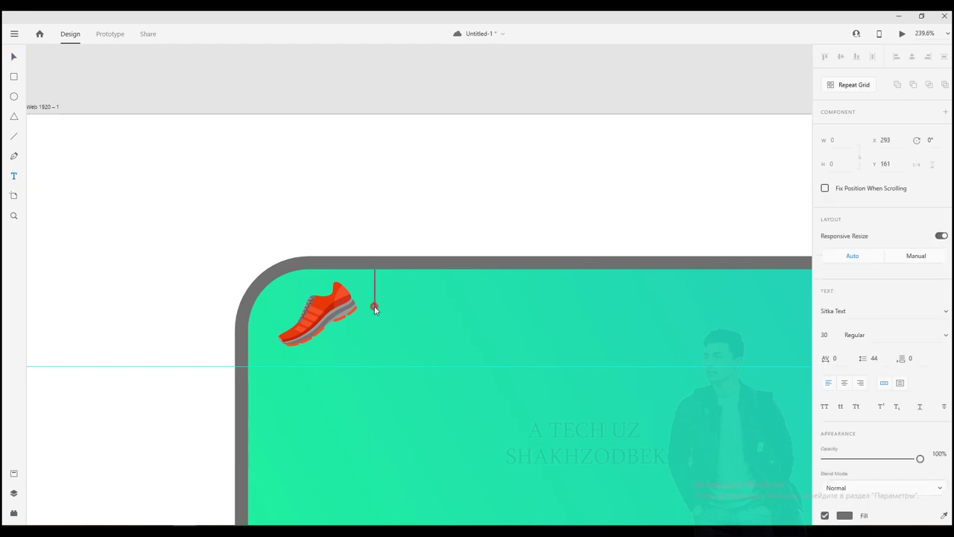
{"action": "type", "text": "PO"}
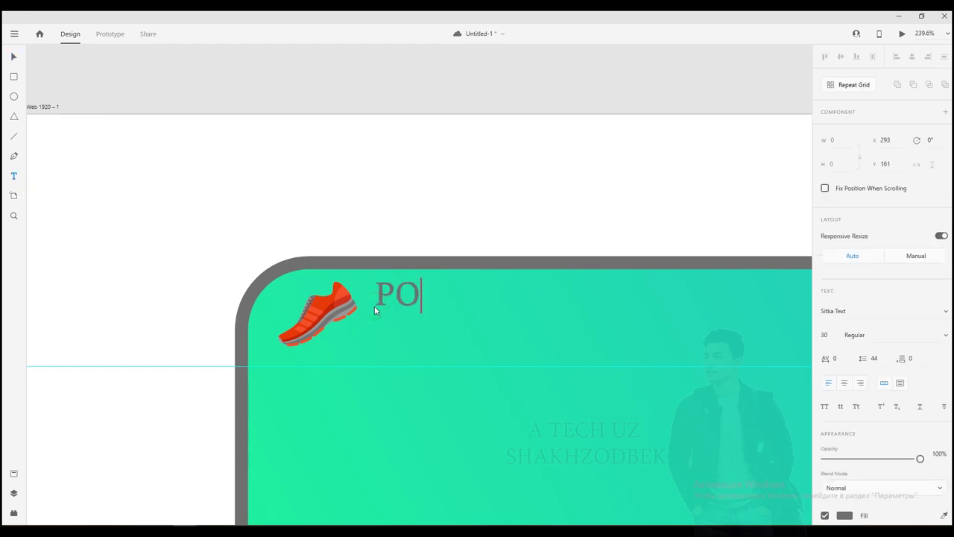
{"action": "type", "text": "YABZAL"}
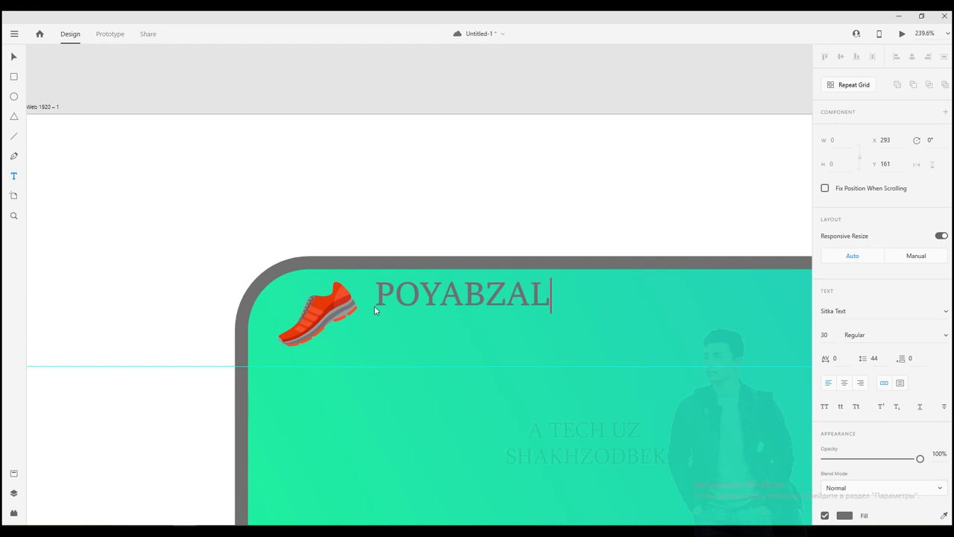
{"action": "type", "text": "LAR"}
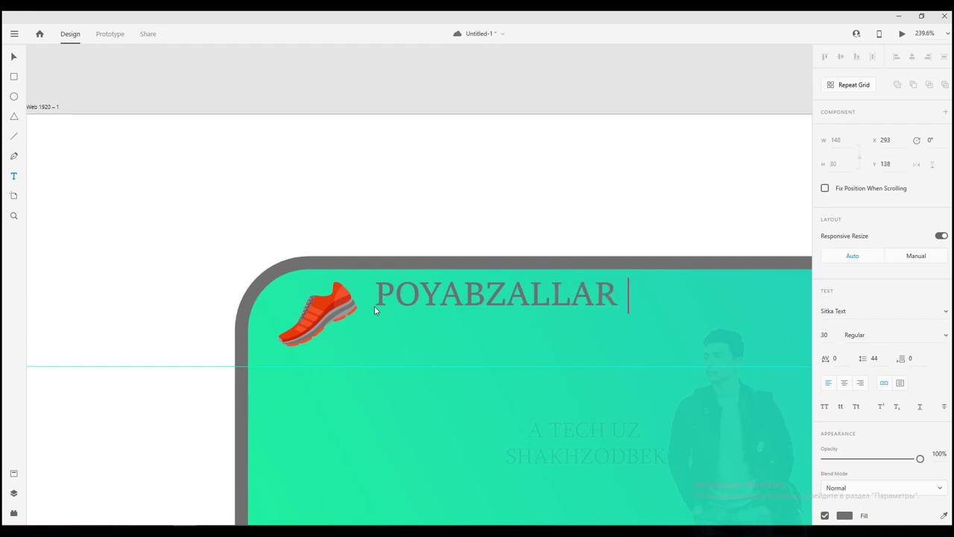
{"action": "key", "text": "Return"}
{"action": "type", "text": "Do'"}
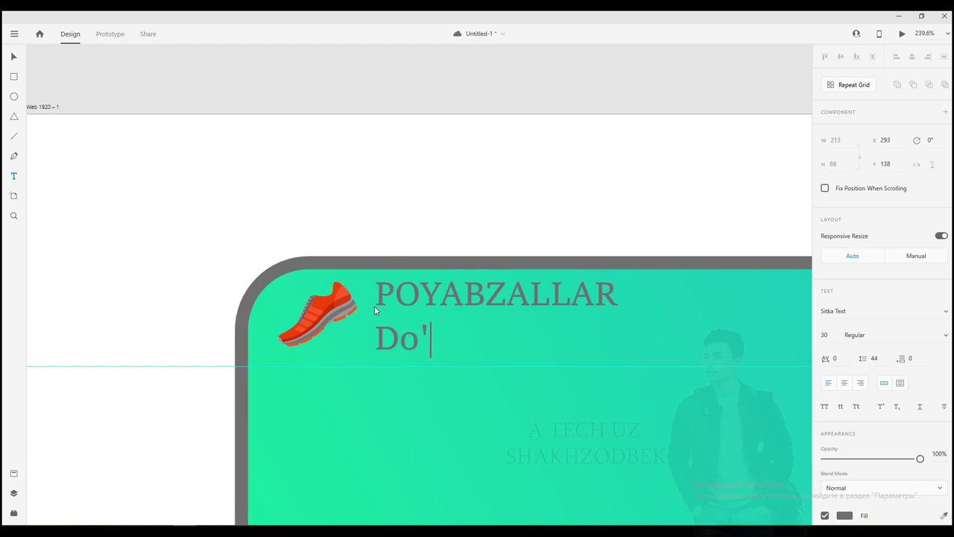
{"action": "key", "text": "BackSpace"}
{"action": "key", "text": "BackSpace"}
{"action": "type", "text": "O'"}
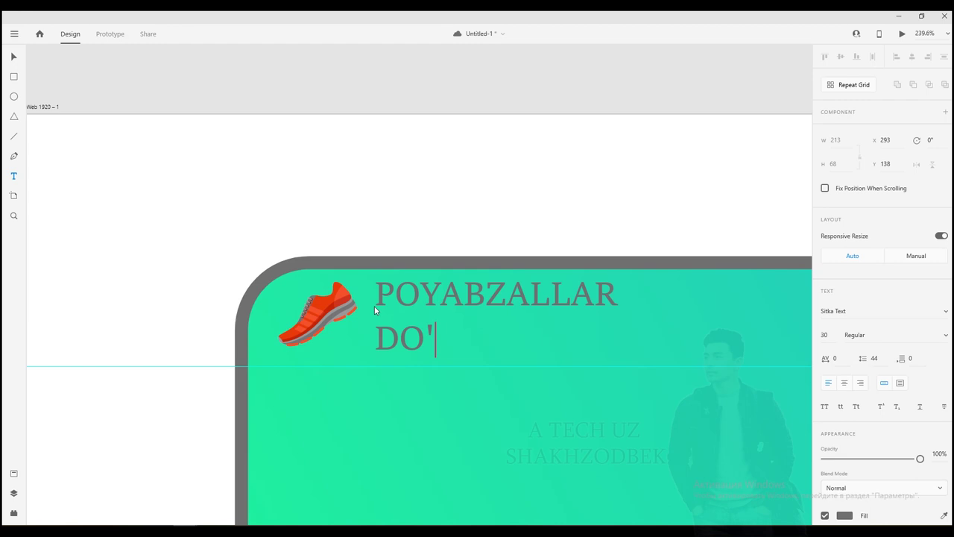
{"action": "type", "text": "KONU"}
{"action": "key", "text": "BackSpace"}
{"action": "type", "text": "I"}
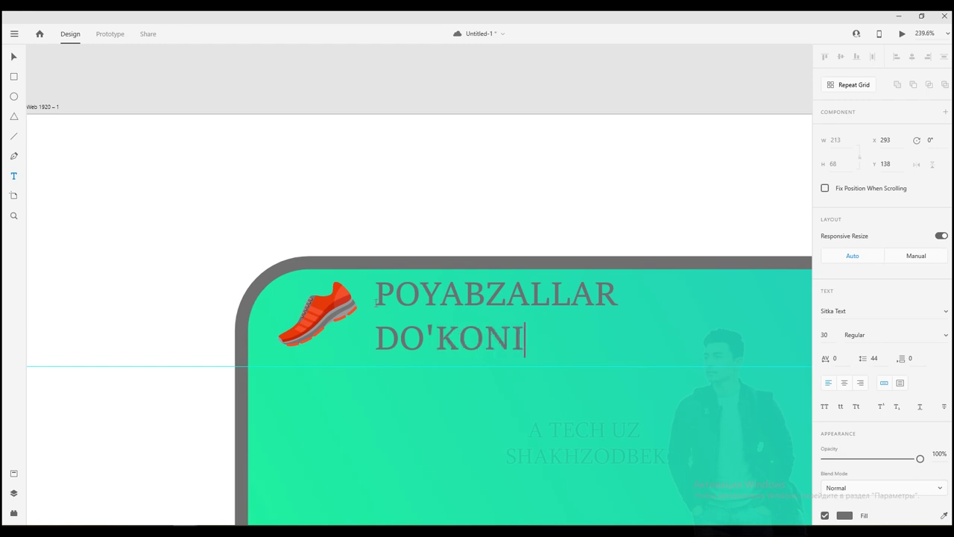
{"action": "left_click", "coordinate": [15, 58]}
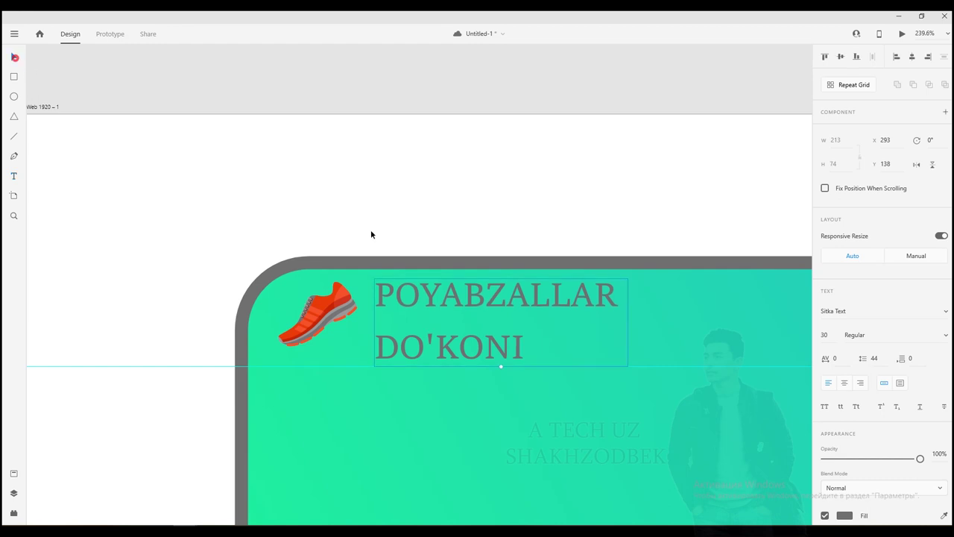
Tighten the line spacing of the POYABZALLAR DO'KONI label until its lines sit close together, and move the label nearer the sneaker
{"action": "left_click", "coordinate": [470, 293]}
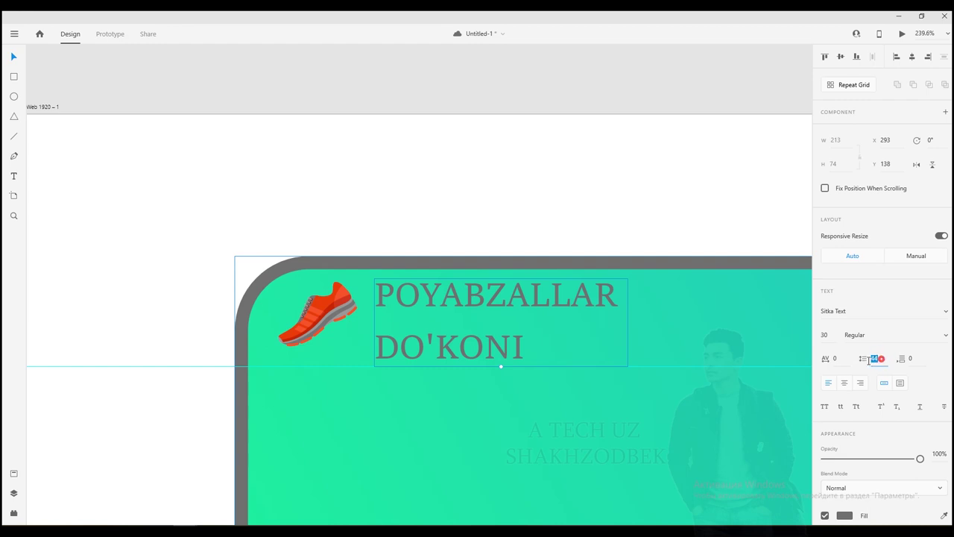
{"action": "key", "text": "Down"}
{"action": "key", "text": "Down"}
{"action": "key", "text": "Down"}
{"action": "key", "text": "Down"}
{"action": "key", "text": "Down"}
{"action": "key", "text": "Down"}
{"action": "key", "text": "Down"}
{"action": "key", "text": "Down"}
{"action": "key", "text": "Down"}
{"action": "key", "text": "Down"}
{"action": "key", "text": "Down"}
{"action": "key", "text": "Down"}
{"action": "key", "text": "Down"}
{"action": "key", "text": "Down"}
{"action": "key", "text": "Down"}
{"action": "key", "text": "Down"}
{"action": "key", "text": "Down"}
{"action": "key", "text": "Down"}
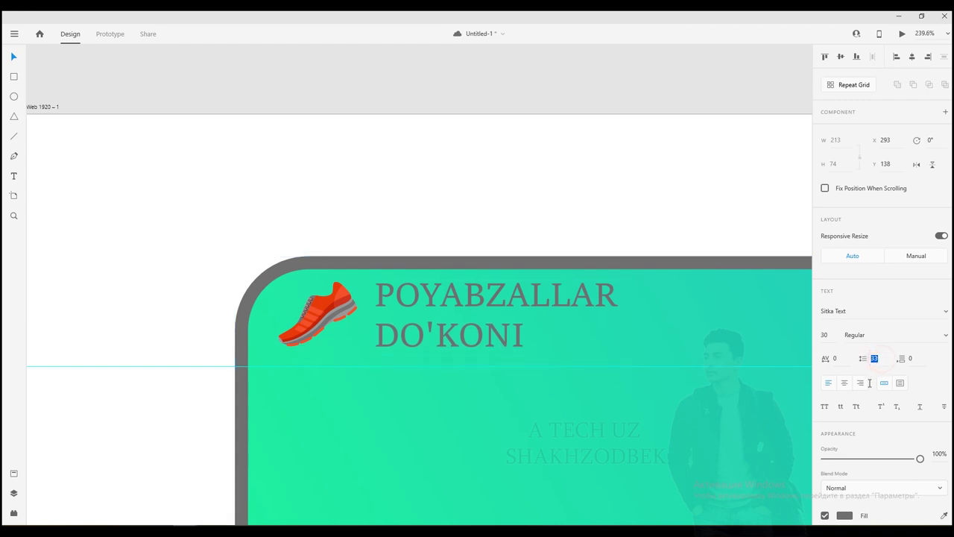
{"action": "left_click_drag", "start_coordinate": [460, 302], "coordinate": [450, 304]}
Add horizontal guides at Y 144 and Y 190 along the upper and lower edges of the POYABZALLAR DO'KONI label
{"action": "left_click", "coordinate": [322, 301]}
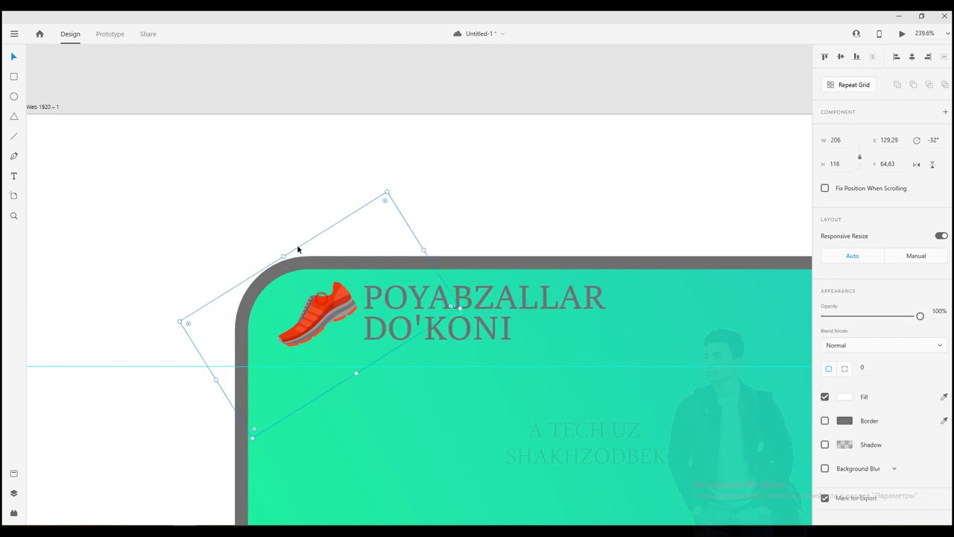
{"action": "left_click_drag", "start_coordinate": [414, 110], "coordinate": [414, 285]}
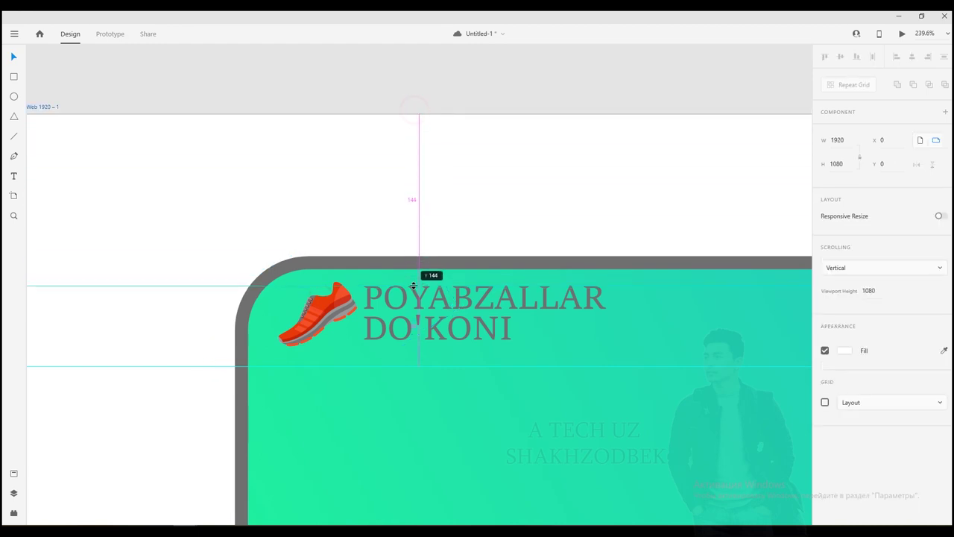
{"action": "left_click", "coordinate": [373, 216]}
{"action": "left_click_drag", "start_coordinate": [369, 114], "coordinate": [382, 340]}
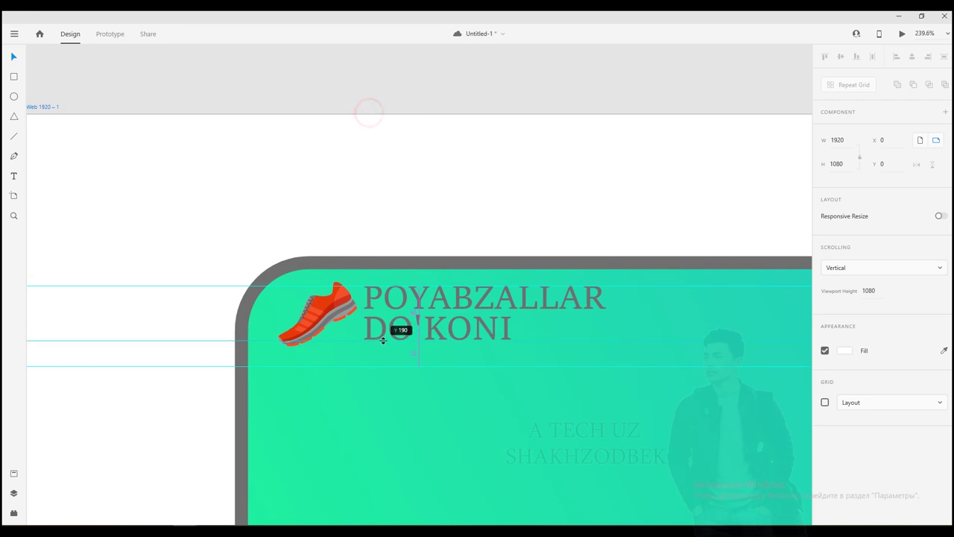
Shrink the sneaker to 166 × 93 and fit it between the two guides beside the label
{"action": "left_click", "coordinate": [334, 304]}
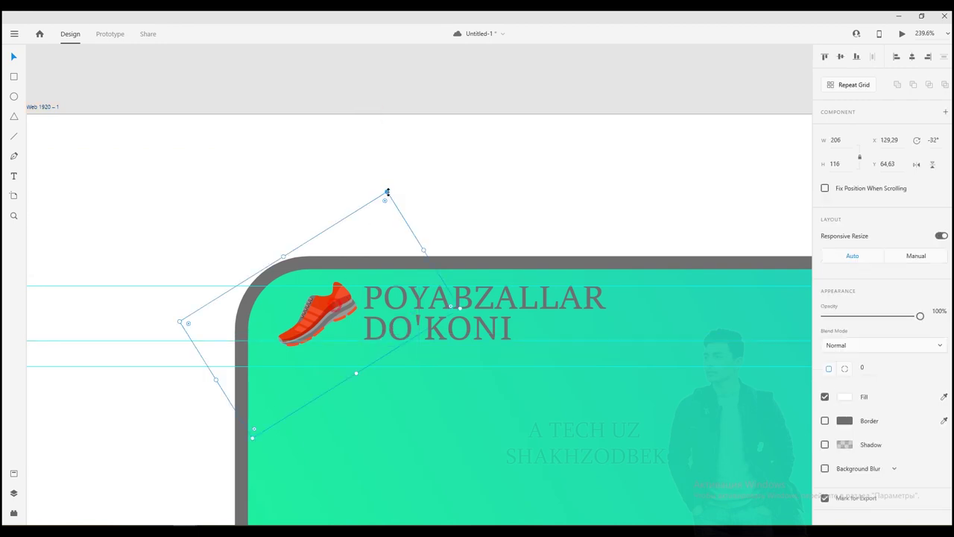
{"action": "left_click_drag", "start_coordinate": [386, 191], "coordinate": [357, 216]}
{"action": "left_click_drag", "start_coordinate": [320, 325], "coordinate": [337, 309]}
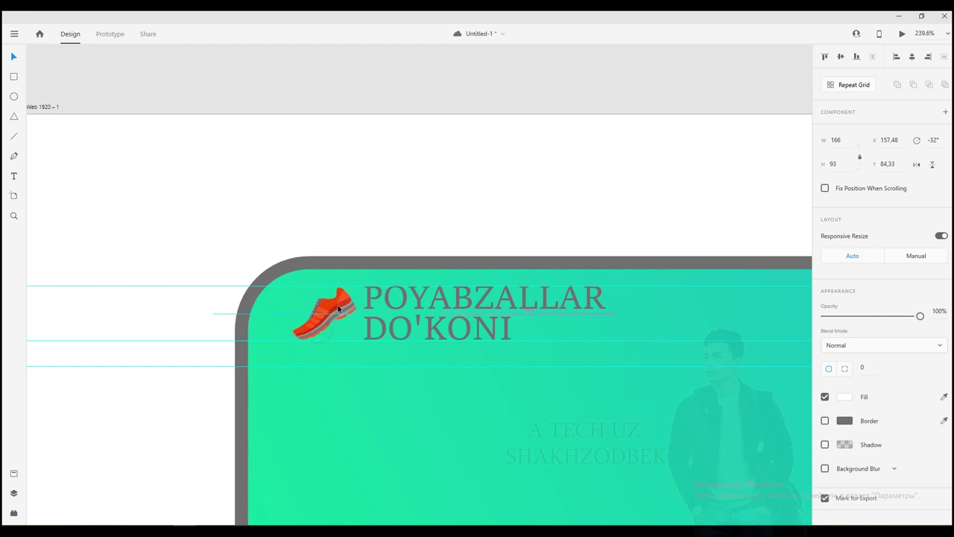
{"action": "left_click", "coordinate": [345, 200]}
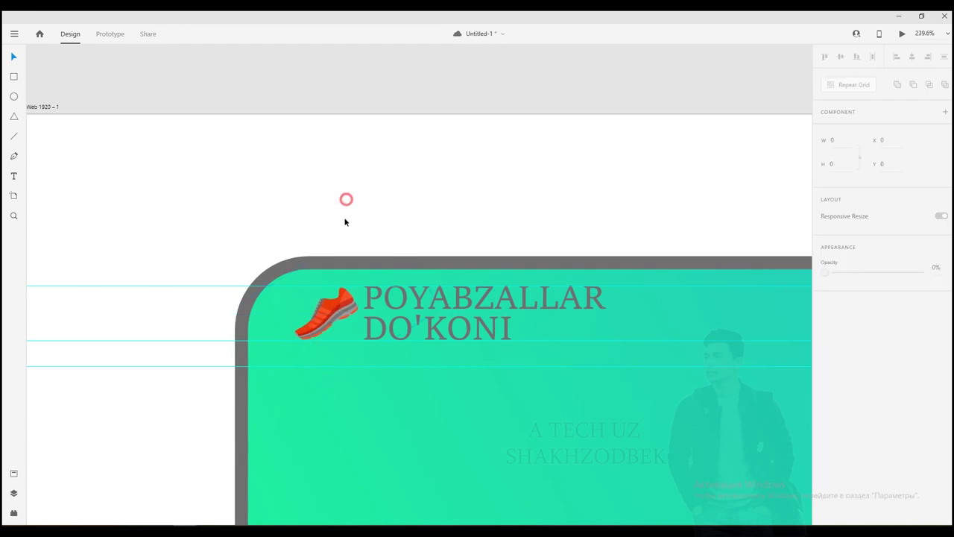
Remove all three horizontal guides from the artboard
{"action": "left_click_drag", "start_coordinate": [236, 286], "coordinate": [243, 104]}
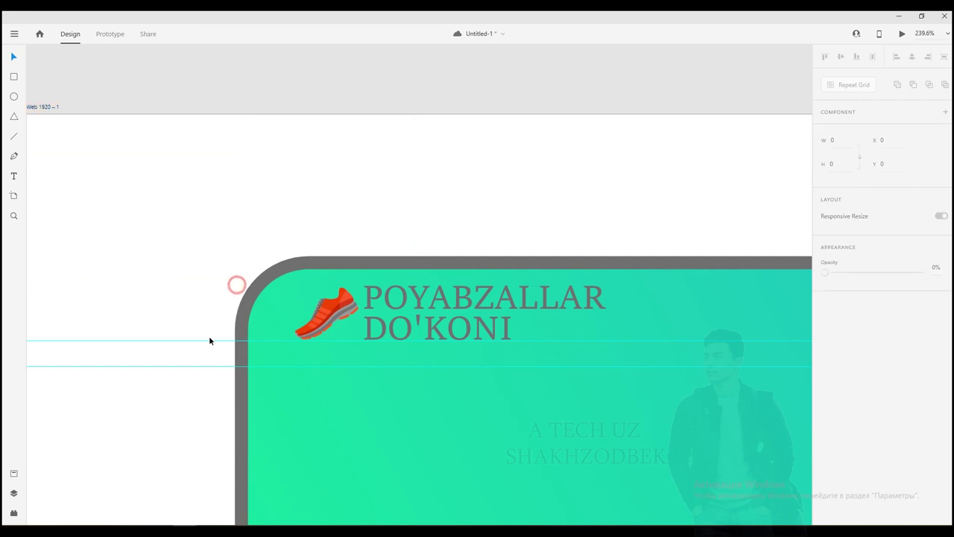
{"action": "left_click_drag", "start_coordinate": [210, 340], "coordinate": [226, 107]}
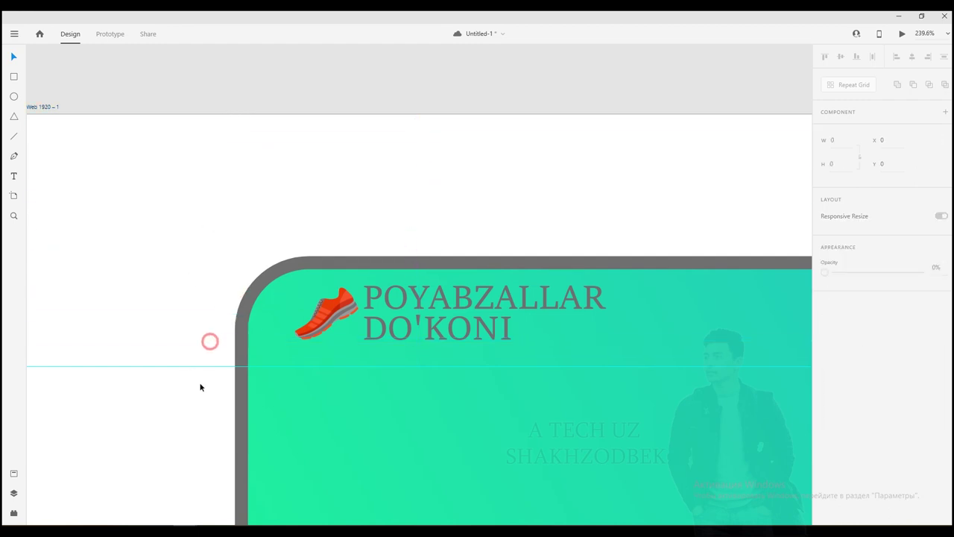
{"action": "left_click_drag", "start_coordinate": [204, 367], "coordinate": [236, 112]}
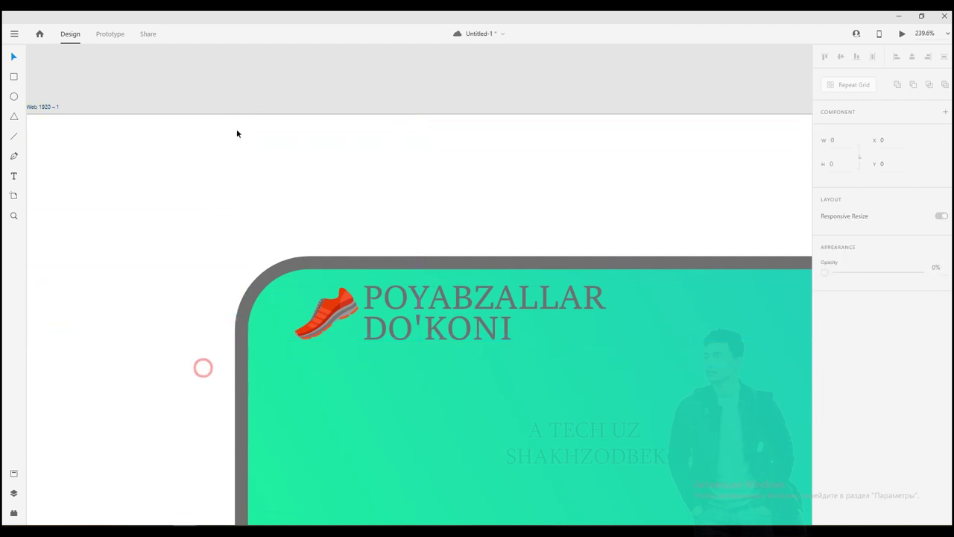
{"action": "key", "text": "ctrl+0"}
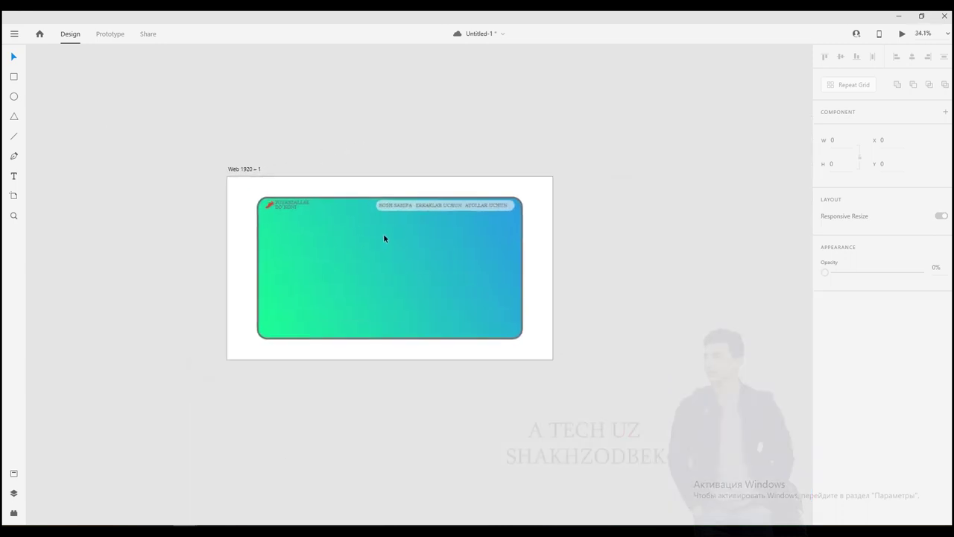
{"action": "scroll", "coordinate": [312, 249], "scroll_direction": "up", "scroll_amount": 1}
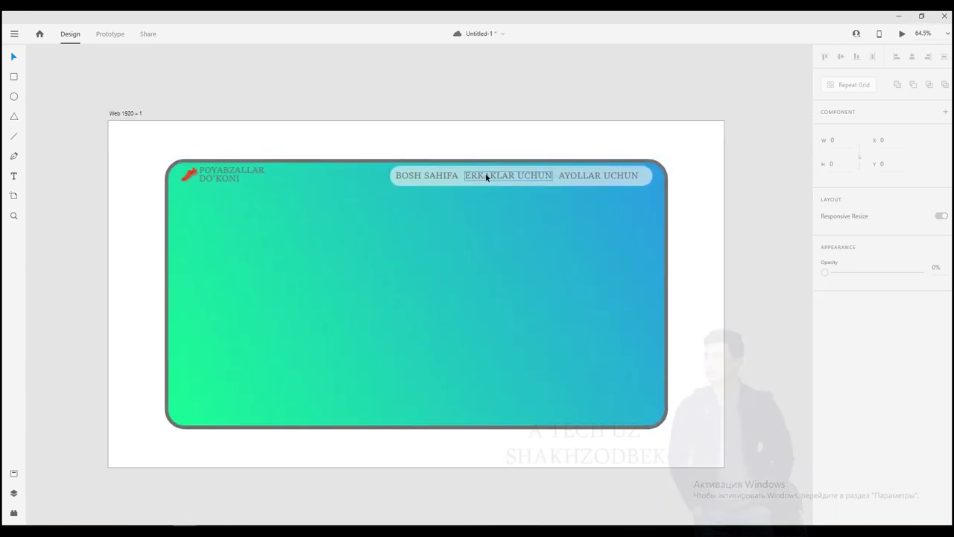
Import the shoe images ayol and qwe together from the onlayn do'kon png foto folder
{"action": "left_click", "coordinate": [13, 35]}
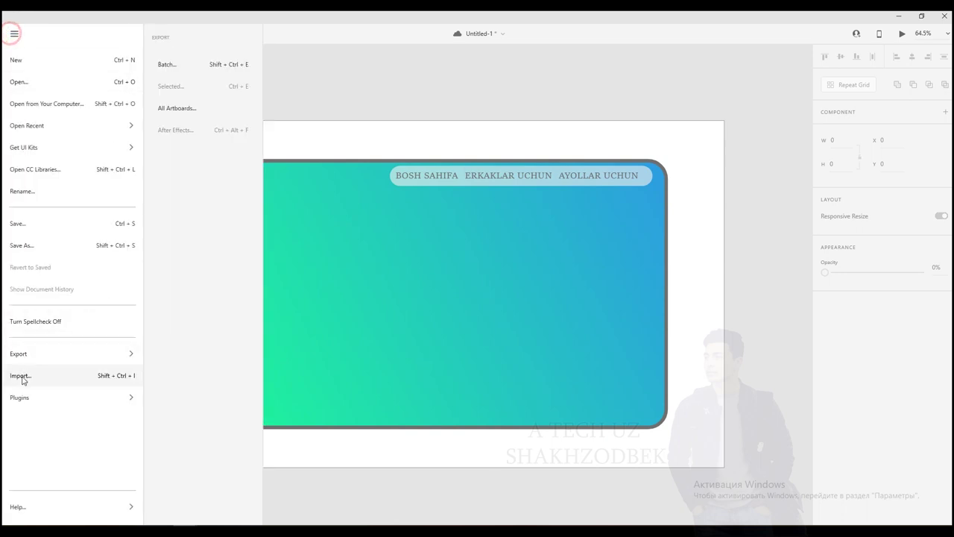
{"action": "left_click", "coordinate": [22, 377]}
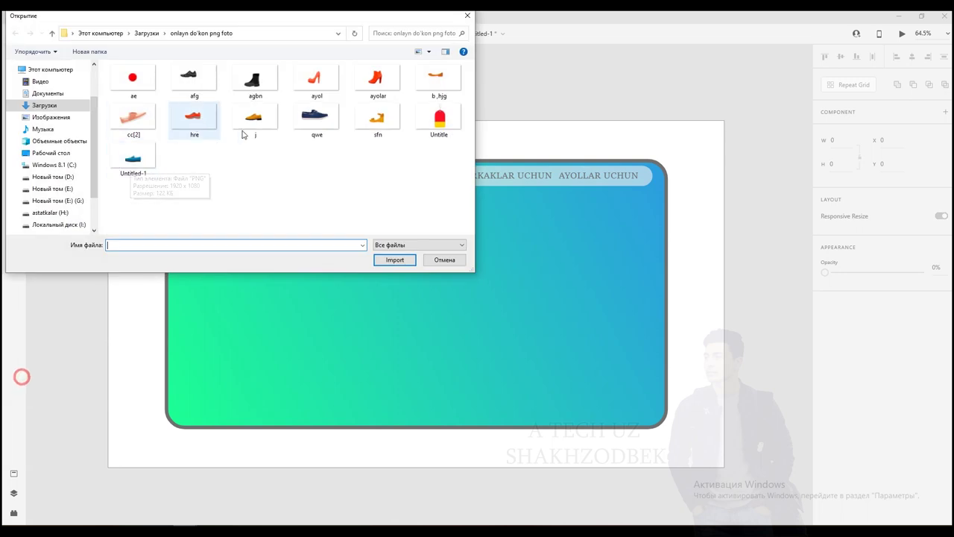
{"action": "left_click", "coordinate": [305, 121]}
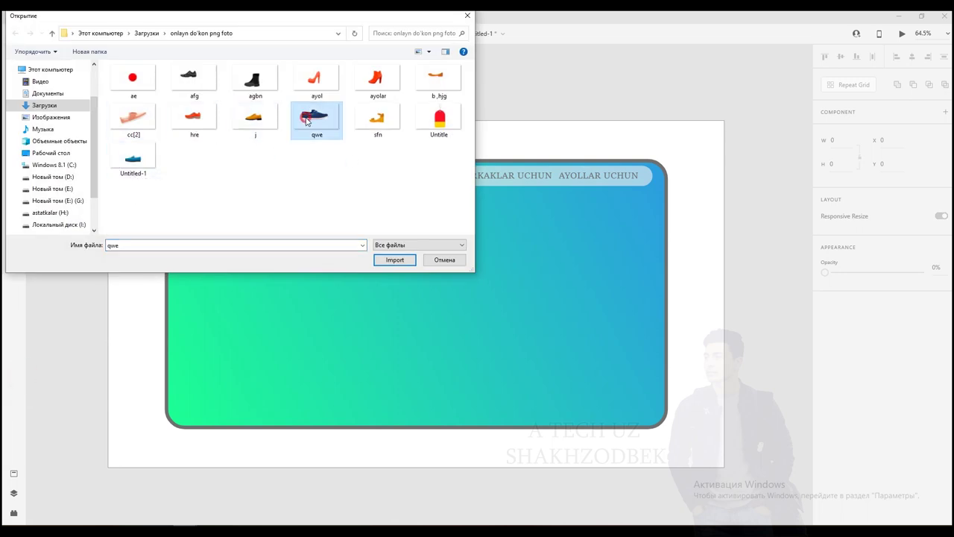
{"action": "left_click", "coordinate": [315, 79], "text": "shift"}
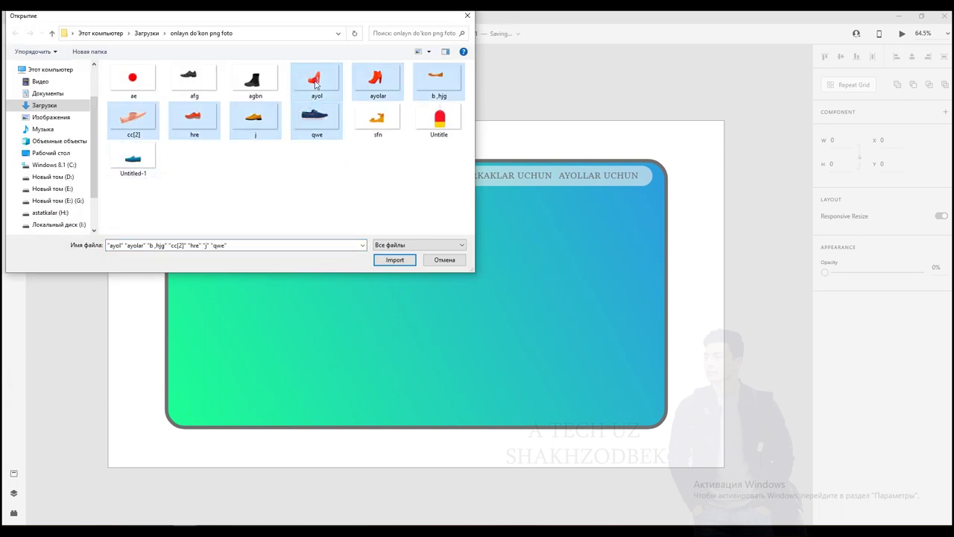
{"action": "left_click", "coordinate": [355, 200]}
{"action": "left_click", "coordinate": [315, 79]}
{"action": "left_click", "coordinate": [315, 115], "text": "ctrl"}
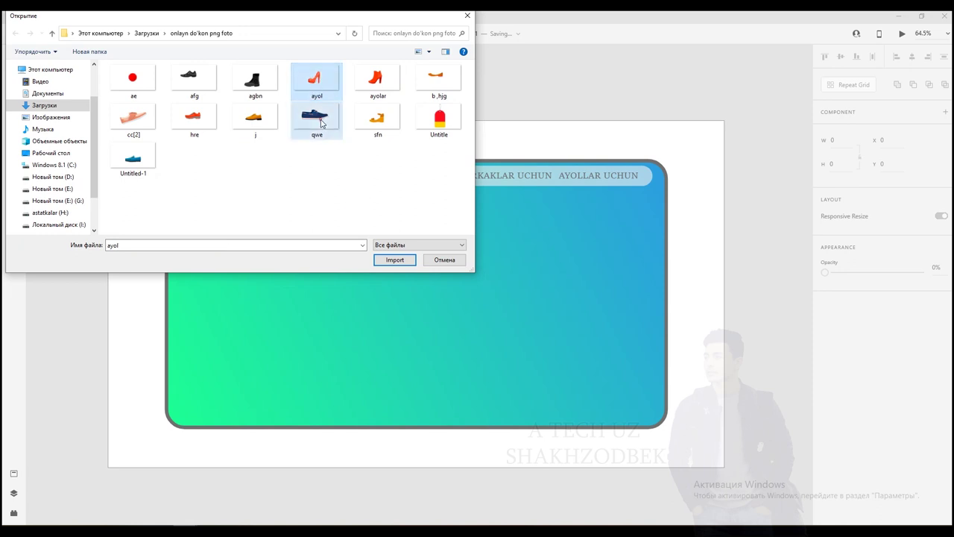
{"action": "left_click", "coordinate": [394, 259]}
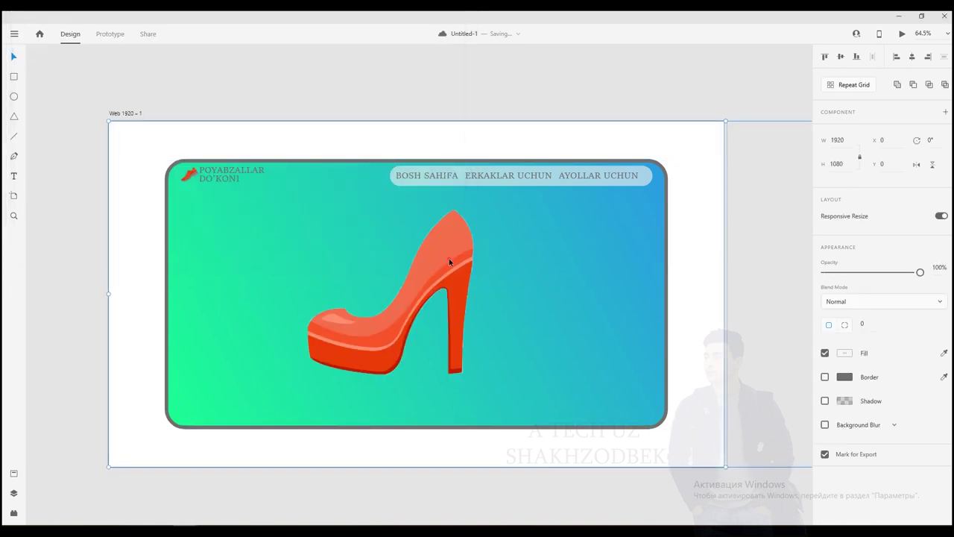
Flip the red heel horizontally, scale it to 1331 × 748, and place it in the panel's left half at X -147, Y 119
{"action": "left_click_drag", "start_coordinate": [442, 258], "coordinate": [367, 258]}
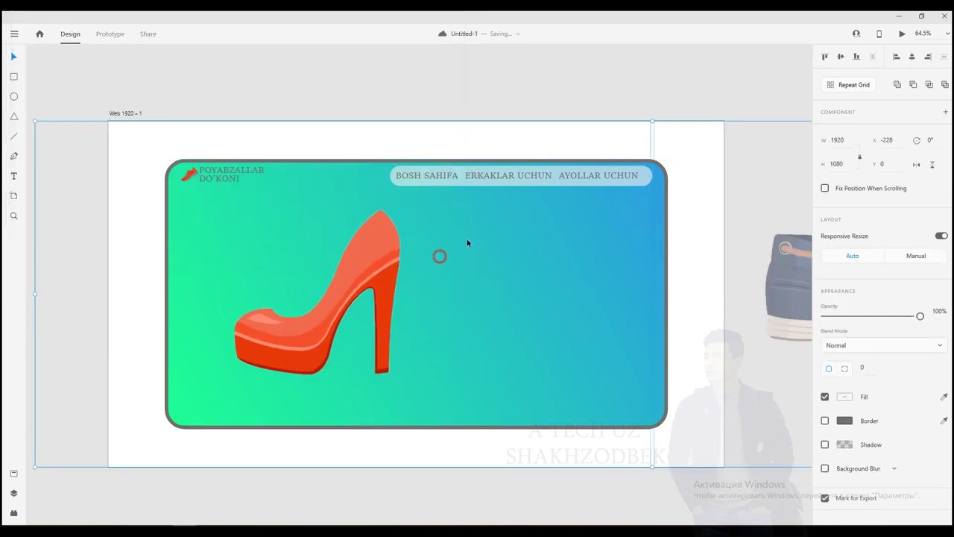
{"action": "left_click", "coordinate": [548, 79]}
{"action": "left_click", "coordinate": [366, 268]}
{"action": "left_click_drag", "start_coordinate": [313, 298], "coordinate": [337, 286]}
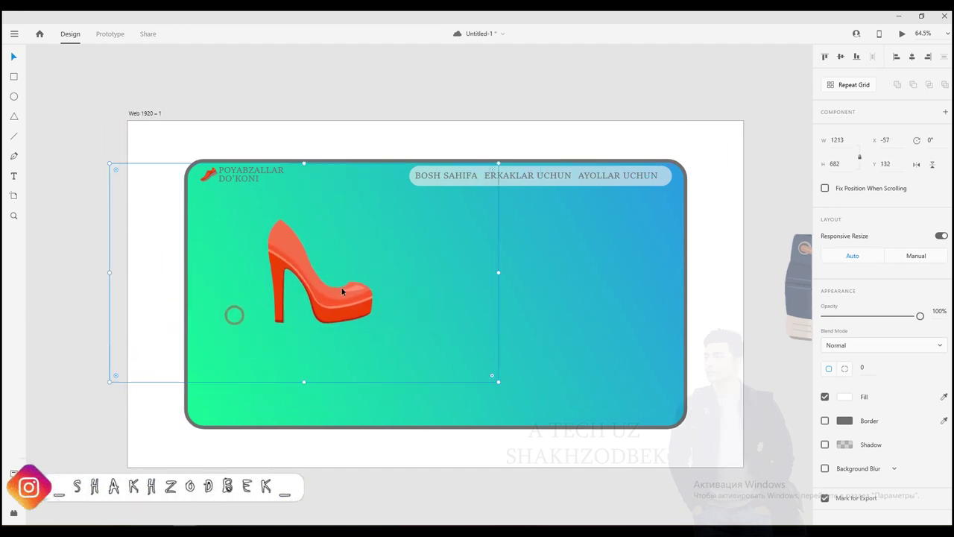
{"action": "left_click_drag", "start_coordinate": [110, 272], "coordinate": [101, 270]}
{"action": "mouse_move", "coordinate": [316, 298]}
{"action": "left_mouse_down"}
{"action": "mouse_move", "coordinate": [340, 299]}
{"action": "mouse_move", "coordinate": [314, 302]}
{"action": "left_mouse_up"}
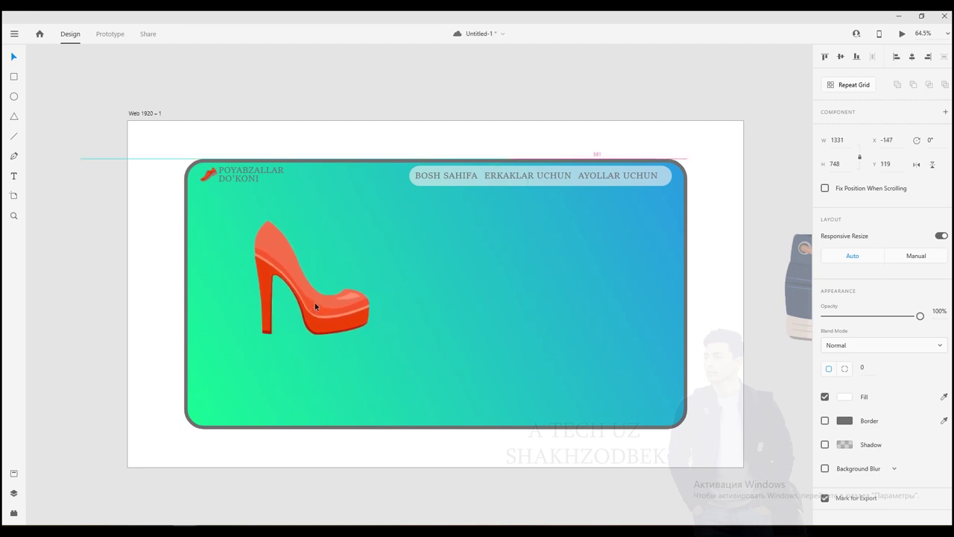
{"action": "left_click", "coordinate": [274, 92]}
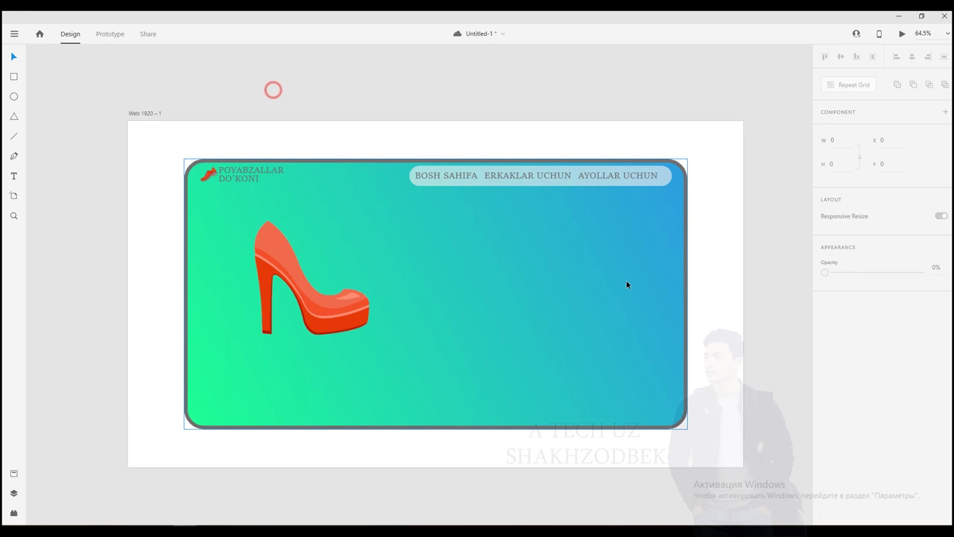
Paste the navy loafer onto the artboard, rotate it to 31°, and scale it to 1201 × 676 beside the heel
{"action": "scroll", "coordinate": [625, 276], "scroll_direction": "down", "scroll_amount": 4}
{"action": "scroll", "coordinate": [164, 302], "scroll_direction": "down", "scroll_amount": 3}
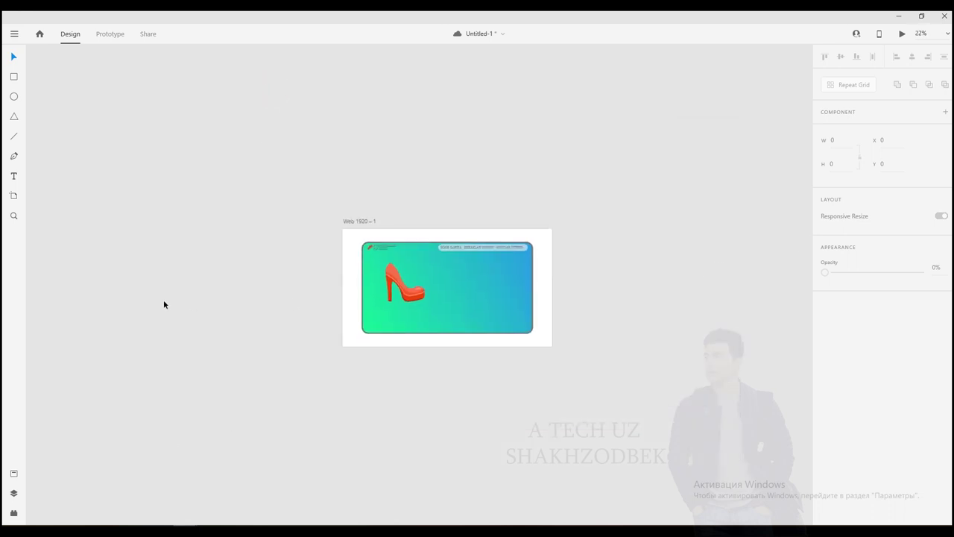
{"action": "scroll", "coordinate": [395, 286], "scroll_direction": "down", "scroll_amount": 2}
{"action": "scroll", "coordinate": [395, 284], "scroll_direction": "up", "scroll_amount": 2}
{"action": "key", "text": "ctrl+v"}
{"action": "left_click_drag", "start_coordinate": [495, 280], "coordinate": [360, 284]}
{"action": "left_click_drag", "start_coordinate": [457, 241], "coordinate": [392, 324]}
{"action": "left_click_drag", "start_coordinate": [322, 328], "coordinate": [333, 298]}
{"action": "scroll", "coordinate": [320, 286], "scroll_direction": "up", "scroll_amount": 4}
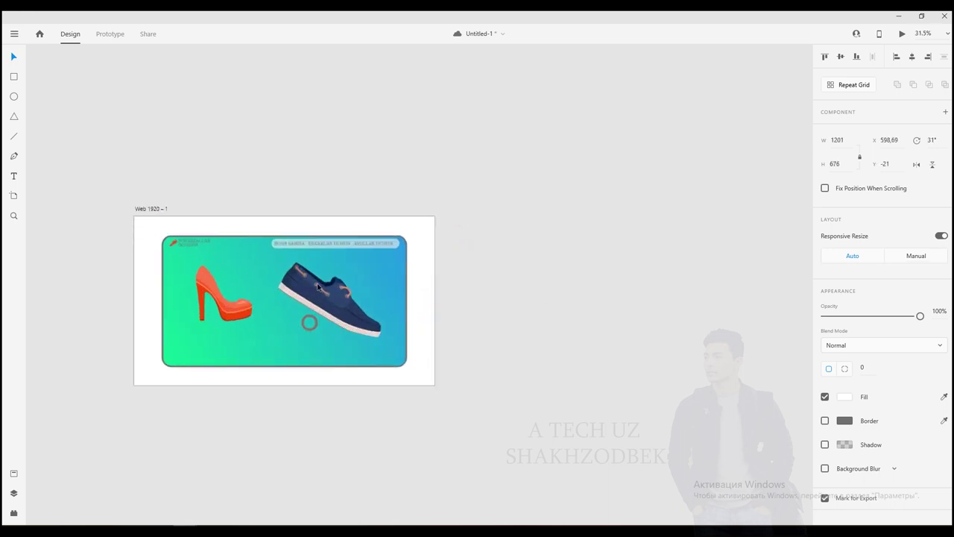
Shrink the loafer to 805 × 452, rotate it to 40°, and place it in the panel's right half
{"action": "left_click_drag", "start_coordinate": [219, 244], "coordinate": [295, 289]}
{"action": "left_click_drag", "start_coordinate": [362, 316], "coordinate": [157, 274]}
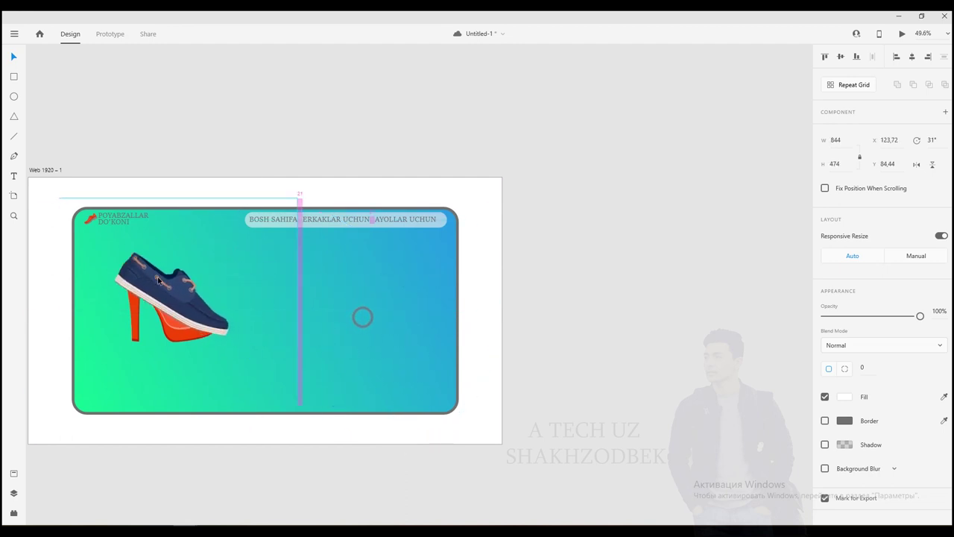
{"action": "left_click_drag", "start_coordinate": [242, 326], "coordinate": [301, 302]}
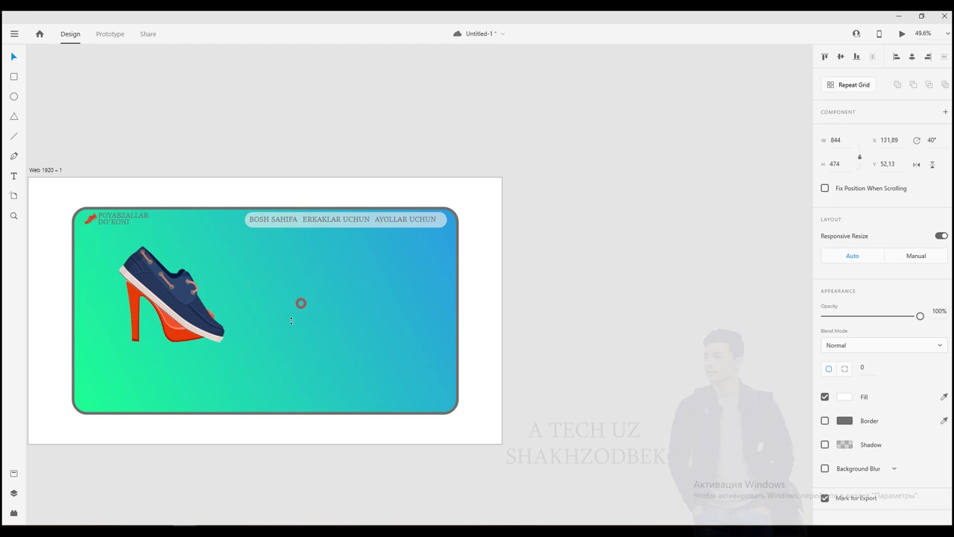
{"action": "left_click_drag", "start_coordinate": [255, 368], "coordinate": [383, 337]}
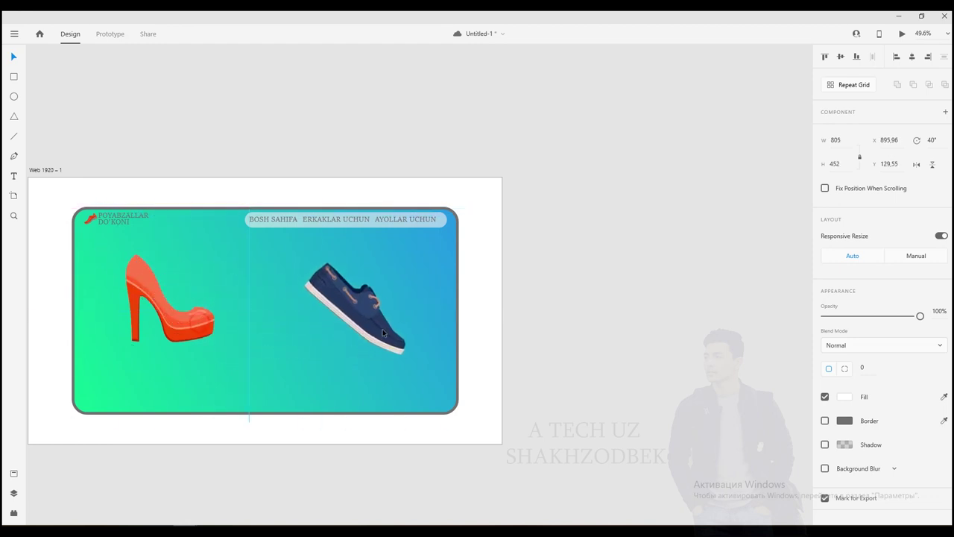
Add horizontal guides along the heel's upper and lower edges, and move the loafer up to the upper guide
{"action": "scroll", "coordinate": [308, 360], "scroll_direction": "down", "scroll_amount": 1}
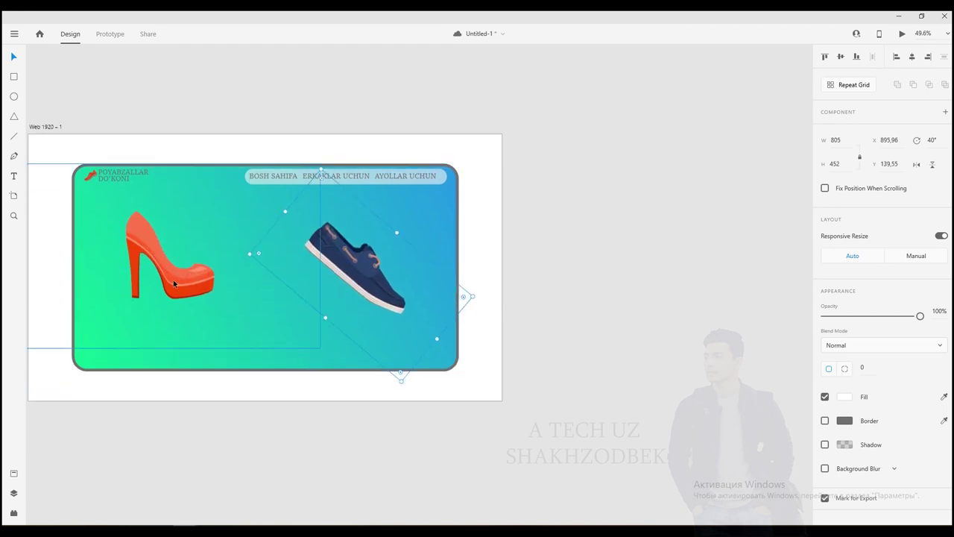
{"action": "scroll", "coordinate": [179, 246], "scroll_direction": "down", "scroll_amount": 3}
{"action": "scroll", "coordinate": [154, 247], "scroll_direction": "up", "scroll_amount": 3}
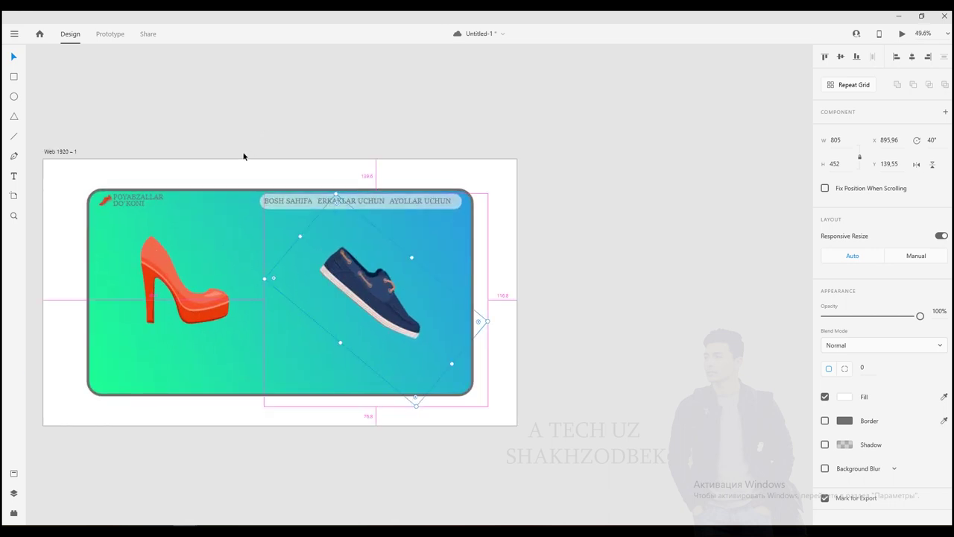
{"action": "left_click_drag", "start_coordinate": [250, 154], "coordinate": [251, 233]}
{"action": "left_click_drag", "start_coordinate": [342, 264], "coordinate": [324, 250]}
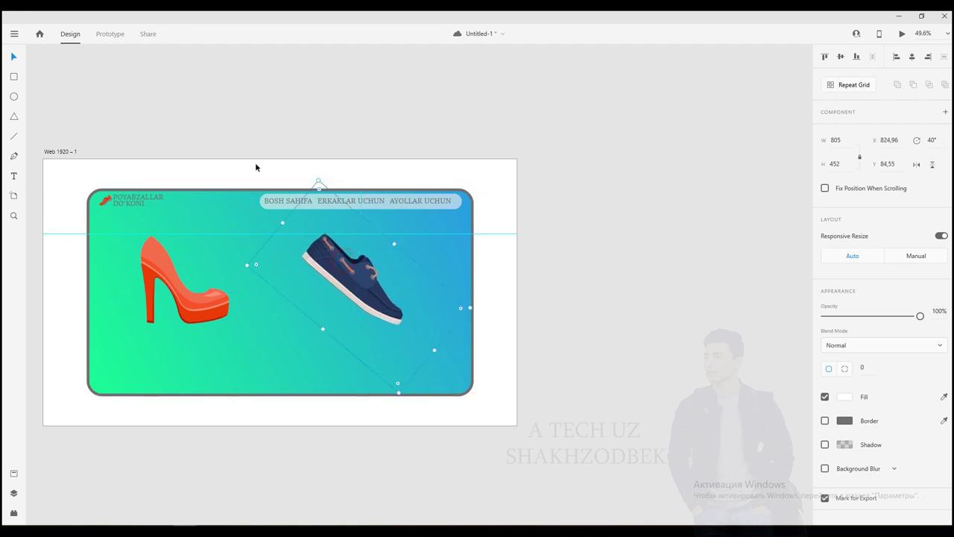
{"action": "left_click_drag", "start_coordinate": [255, 155], "coordinate": [270, 323]}
Rotate the loafer to 37° and position it between the two guides at X 772.11, Y 87.68
{"action": "left_click", "coordinate": [364, 314]}
{"action": "mouse_move", "coordinate": [371, 292]}
{"action": "left_mouse_down"}
{"action": "mouse_move", "coordinate": [356, 286]}
{"action": "mouse_move", "coordinate": [365, 292]}
{"action": "left_mouse_up"}
{"action": "left_click_drag", "start_coordinate": [468, 307], "coordinate": [466, 304]}
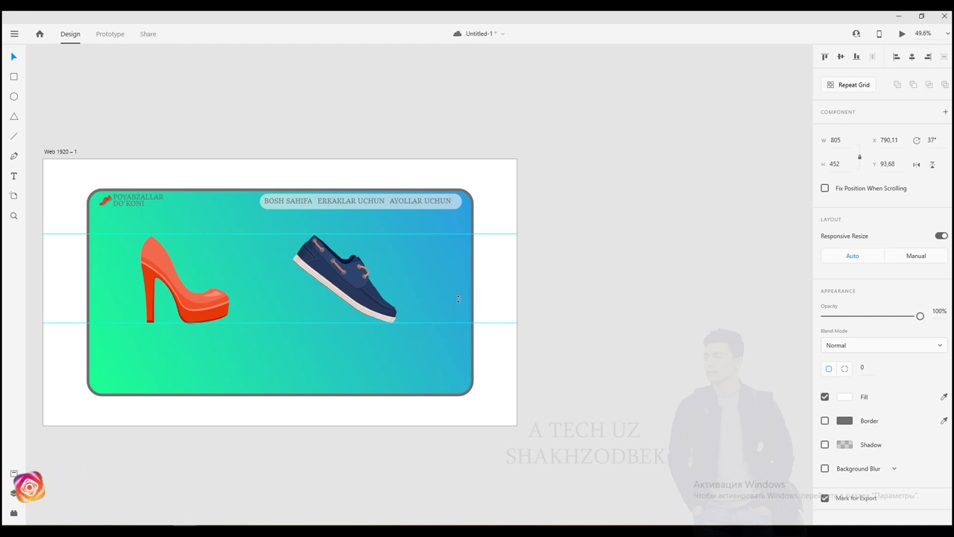
{"action": "left_click_drag", "start_coordinate": [350, 282], "coordinate": [344, 280]}
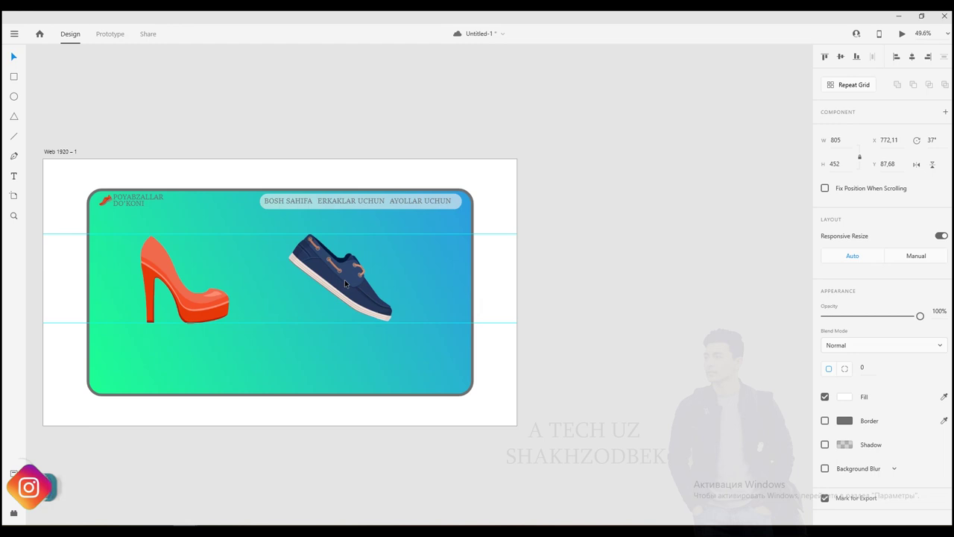
Shift the heel and the loafer slightly to the right within the panel, keeping both between the guides
{"action": "left_click", "coordinate": [167, 277]}
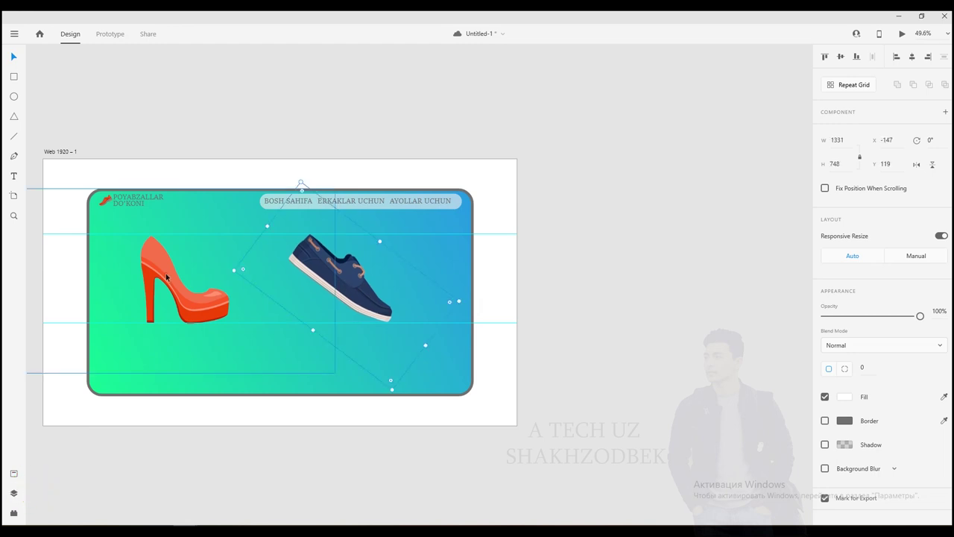
{"action": "left_click_drag", "start_coordinate": [167, 277], "coordinate": [176, 277]}
{"action": "left_click", "coordinate": [350, 274]}
{"action": "left_click_drag", "start_coordinate": [350, 274], "coordinate": [359, 274]}
{"action": "left_click", "coordinate": [714, 246]}
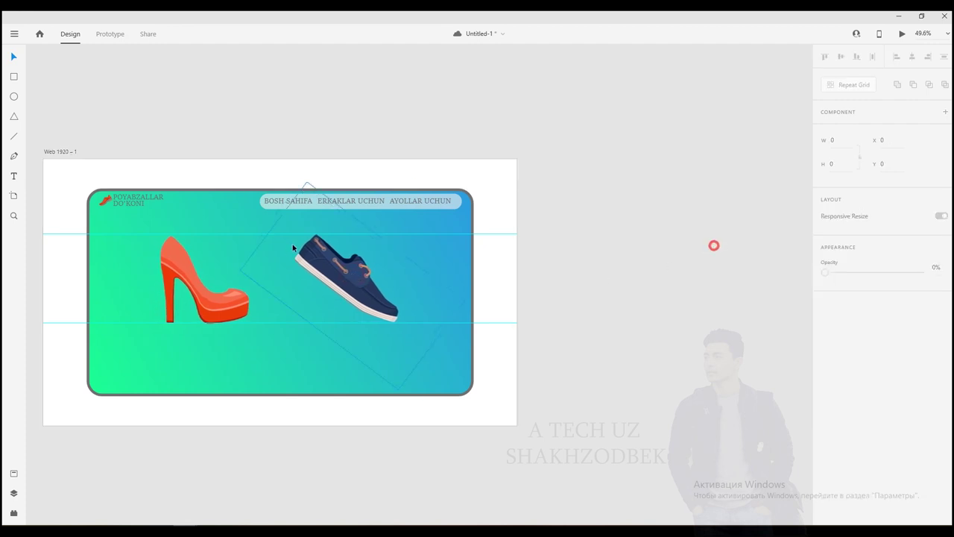
Add the text label AYOLLAR POYABZALI below the heel and enlarge it to font size 46
{"action": "scroll", "coordinate": [157, 237], "scroll_direction": "down", "scroll_amount": 3}
{"action": "scroll", "coordinate": [110, 216], "scroll_direction": "up", "scroll_amount": 3}
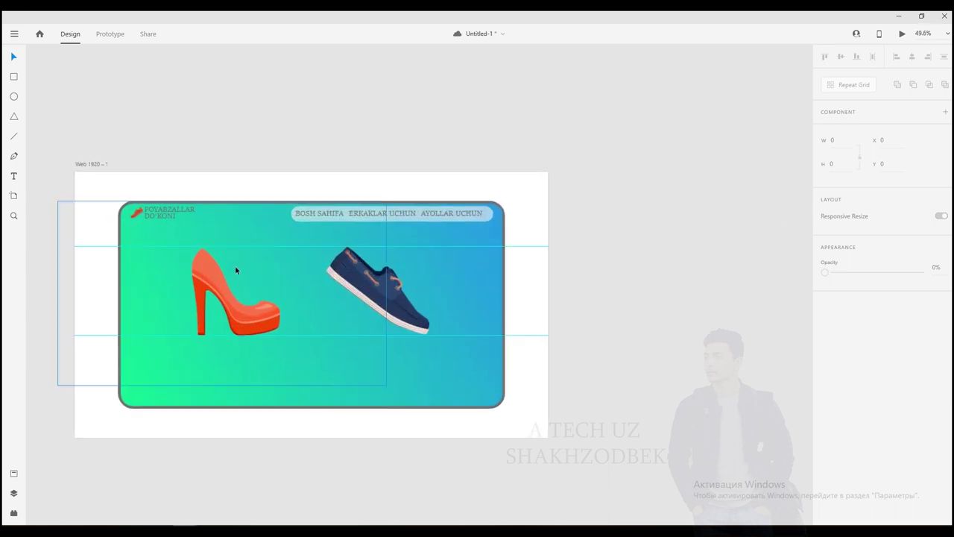
{"action": "scroll", "coordinate": [251, 268], "scroll_direction": "up", "scroll_amount": 2}
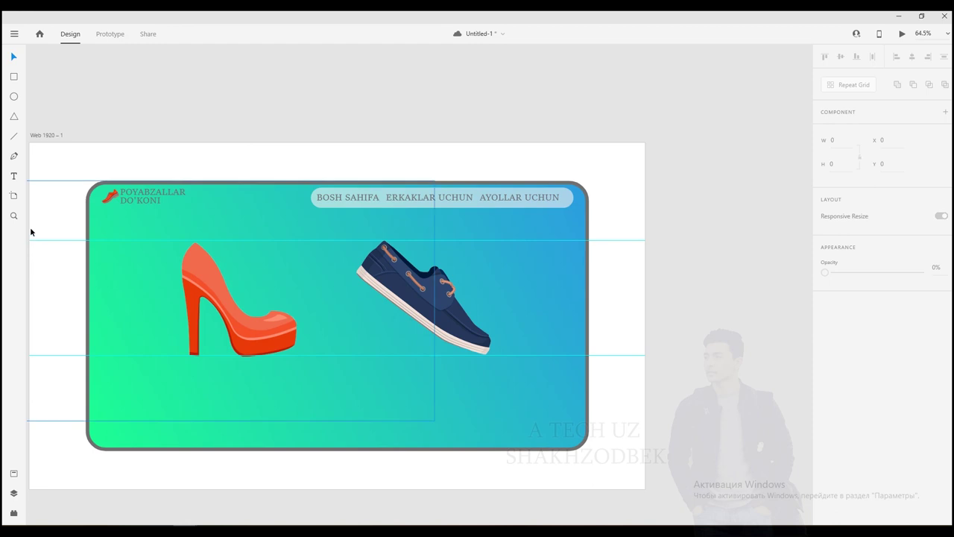
{"action": "left_click", "coordinate": [13, 177]}
{"action": "left_click", "coordinate": [186, 376]}
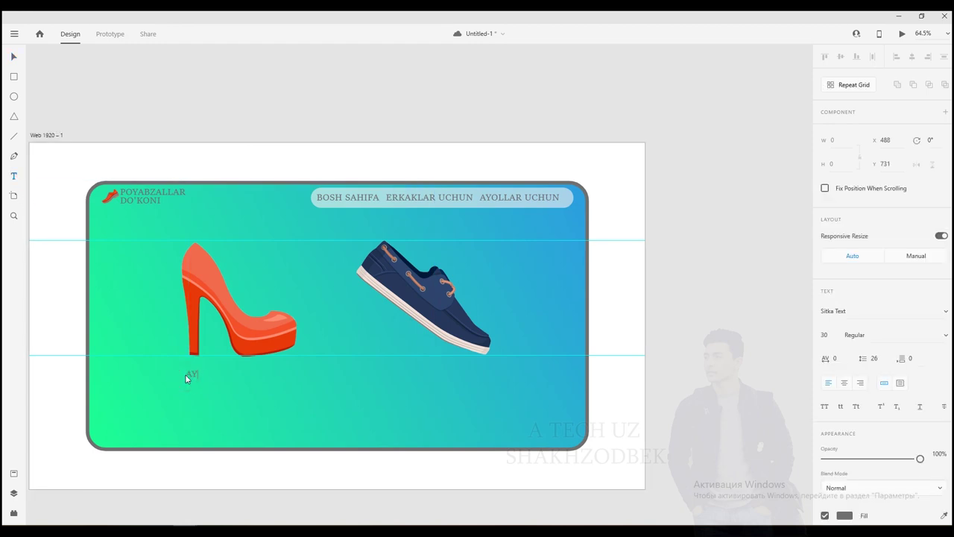
{"action": "type", "text": "AYOLLAR POYABZALI"}
{"action": "left_click", "coordinate": [13, 57]}
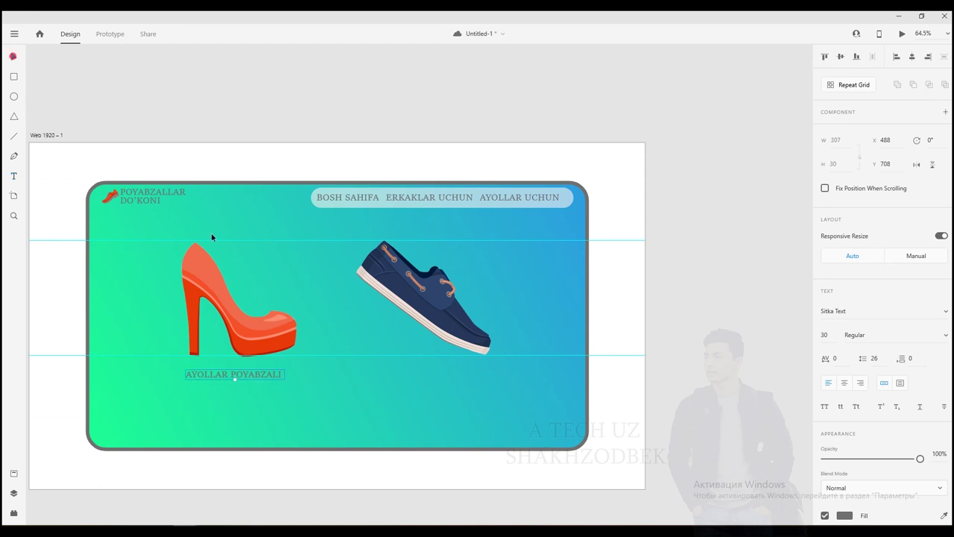
{"action": "left_click_drag", "start_coordinate": [234, 378], "coordinate": [298, 371]}
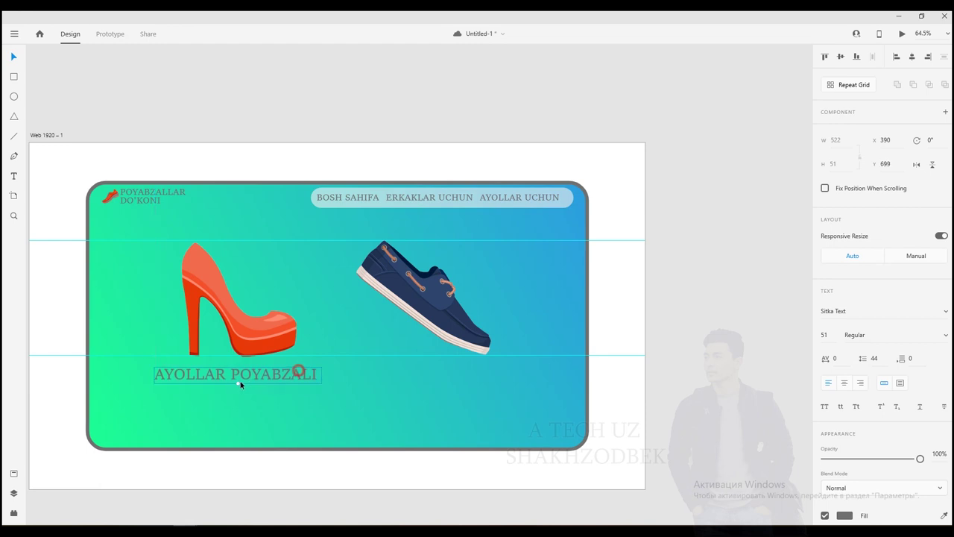
{"action": "left_click_drag", "start_coordinate": [239, 385], "coordinate": [238, 381]}
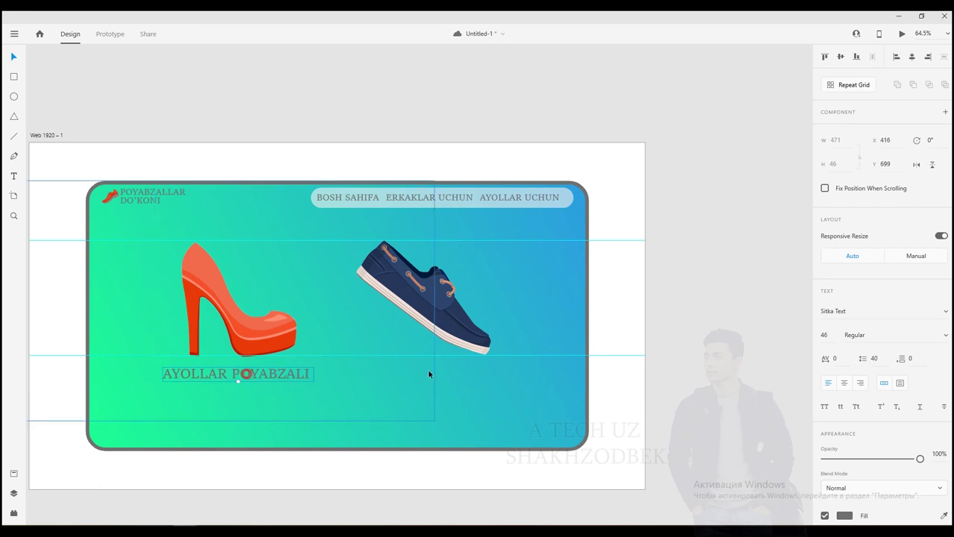
Change the AYOLLAR POYABZALI label's font to Times New Roman
{"action": "left_click", "coordinate": [849, 311]}
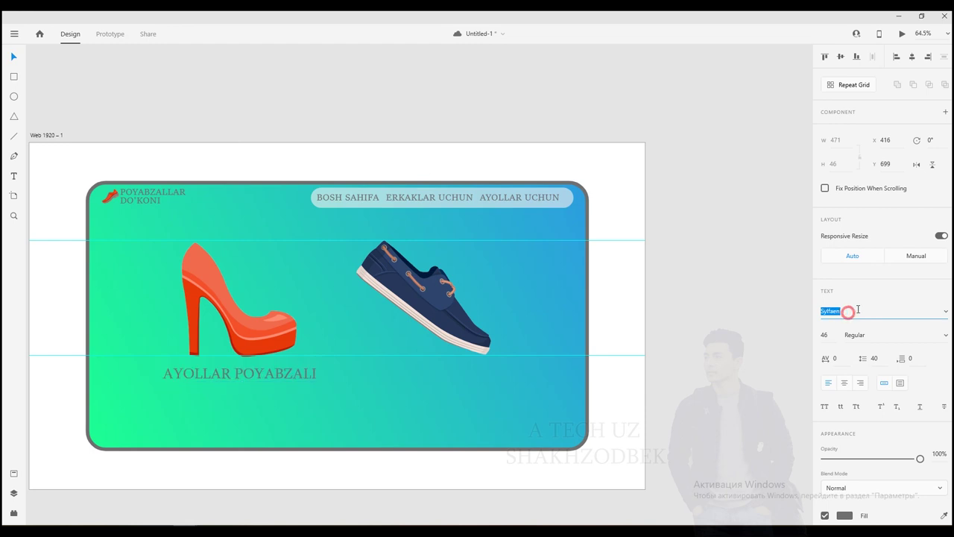
{"action": "key", "text": "Down"}
{"action": "key", "text": "Down"}
{"action": "key", "text": "Down"}
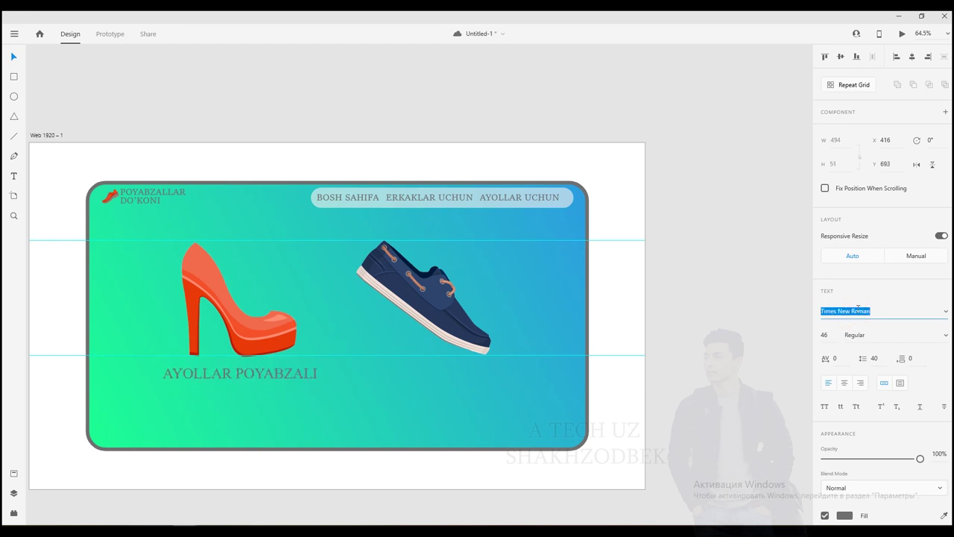
{"action": "key", "text": "Down"}
{"action": "key", "text": "Up"}
{"action": "left_click", "coordinate": [707, 289]}
Duplicate the AYOLLAR POYABZALI label below the loafer and change the copy's text to ERKAKLAR POYABZALI
{"action": "left_click_drag", "start_coordinate": [276, 372], "coordinate": [461, 370]}
{"action": "double_click", "coordinate": [462, 371]}
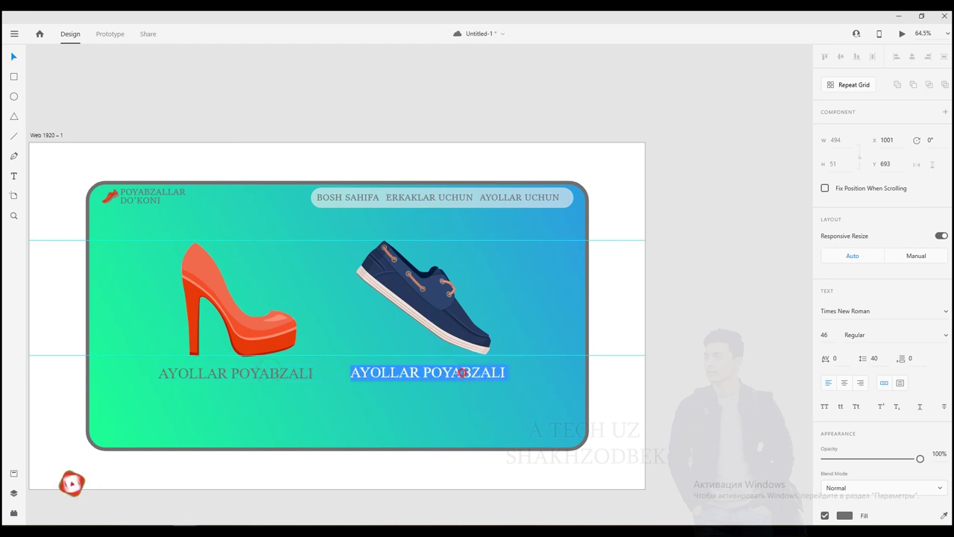
{"action": "type", "text": "ER"}
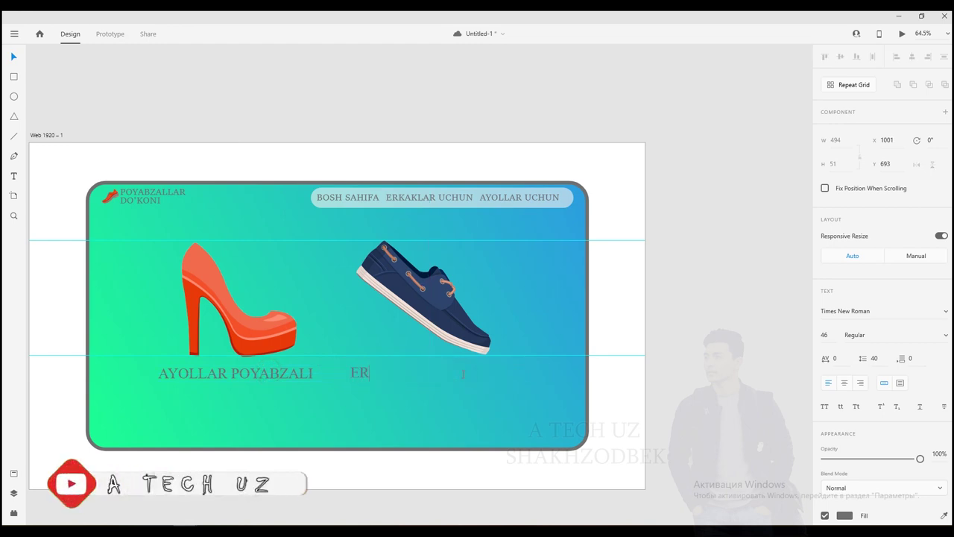
{"action": "type", "text": "KAKKLA"}
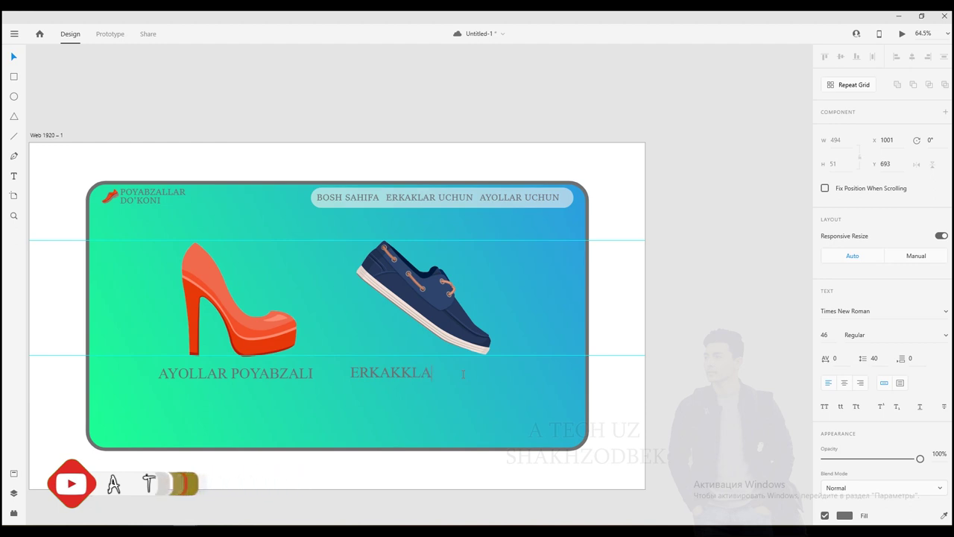
{"action": "key", "text": "BackSpace"}
{"action": "key", "text": "BackSpace"}
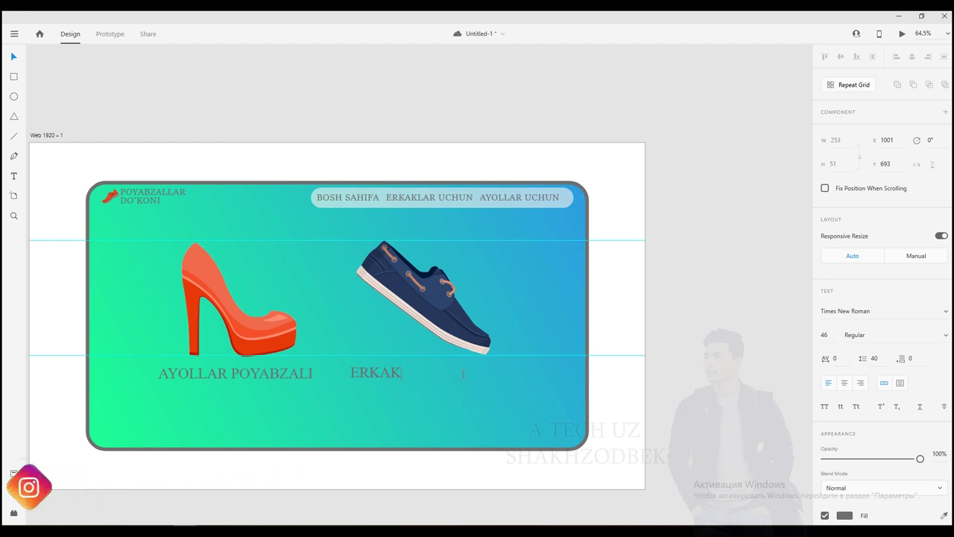
{"action": "type", "text": "LAR POYABZALI"}
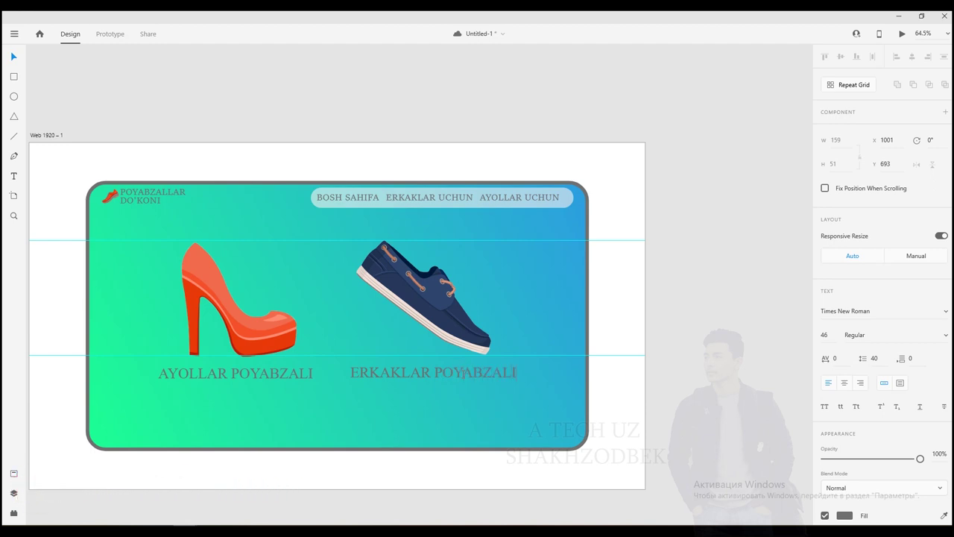
Reduce the text size of the AYOLLAR POYABZALI and ERKAKLAR POYABZALI labels so each fits beneath its shoe
{"action": "left_click", "coordinate": [165, 80]}
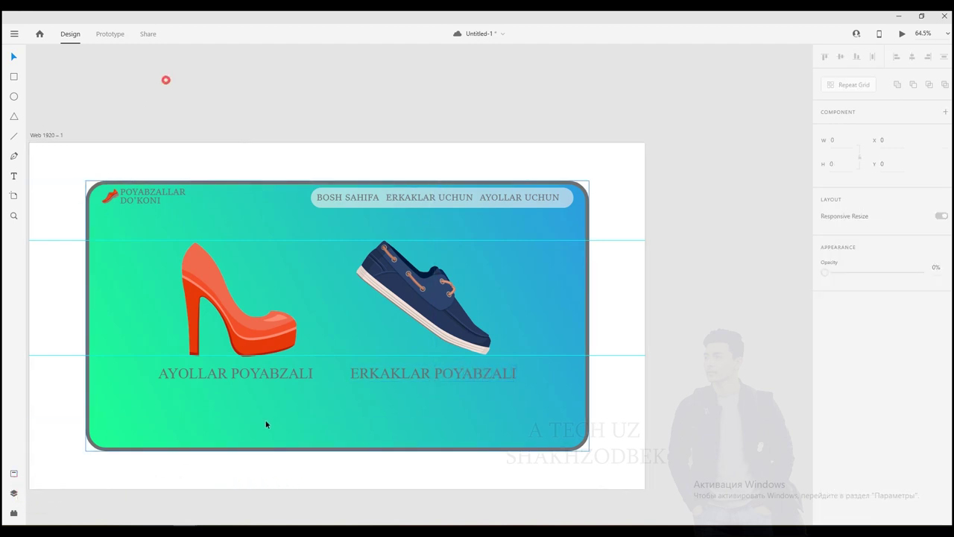
{"action": "left_click", "coordinate": [266, 376]}
{"action": "left_click_drag", "start_coordinate": [238, 381], "coordinate": [247, 368]}
{"action": "key", "text": "ctrl+z"}
{"action": "left_click", "coordinate": [397, 374]}
{"action": "mouse_move", "coordinate": [430, 385]}
{"action": "left_mouse_down"}
{"action": "mouse_move", "coordinate": [432, 376]}
{"action": "mouse_move", "coordinate": [313, 373]}
{"action": "mouse_move", "coordinate": [235, 381]}
{"action": "mouse_move", "coordinate": [447, 375]}
{"action": "mouse_move", "coordinate": [431, 373]}
{"action": "left_mouse_up"}
{"action": "left_click", "coordinate": [674, 353]}
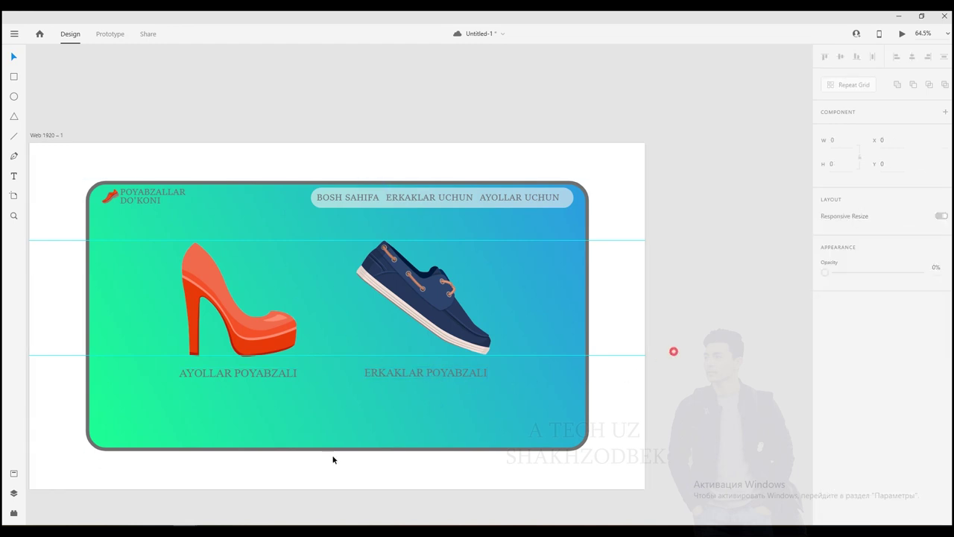
Shift the ERKAKLAR POYABZALI label slightly to the right beneath the loafer
{"action": "left_click", "coordinate": [447, 373]}
{"action": "left_click_drag", "start_coordinate": [449, 371], "coordinate": [452, 371]}
{"action": "left_click", "coordinate": [673, 312]}
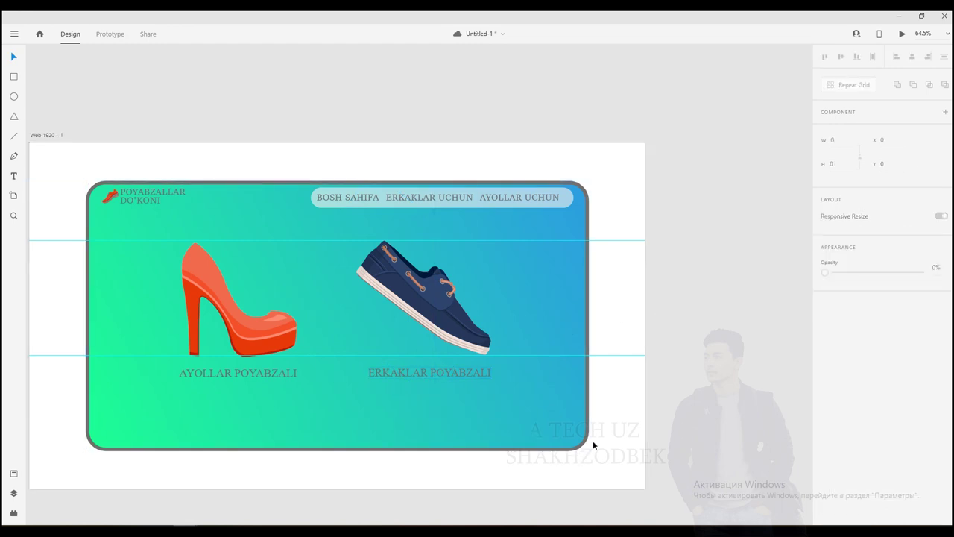
Examine the installed plugins and the plugin catalogue's Discover, Browse and Manage pages
{"action": "scroll", "coordinate": [593, 450], "scroll_direction": "up", "scroll_amount": 3}
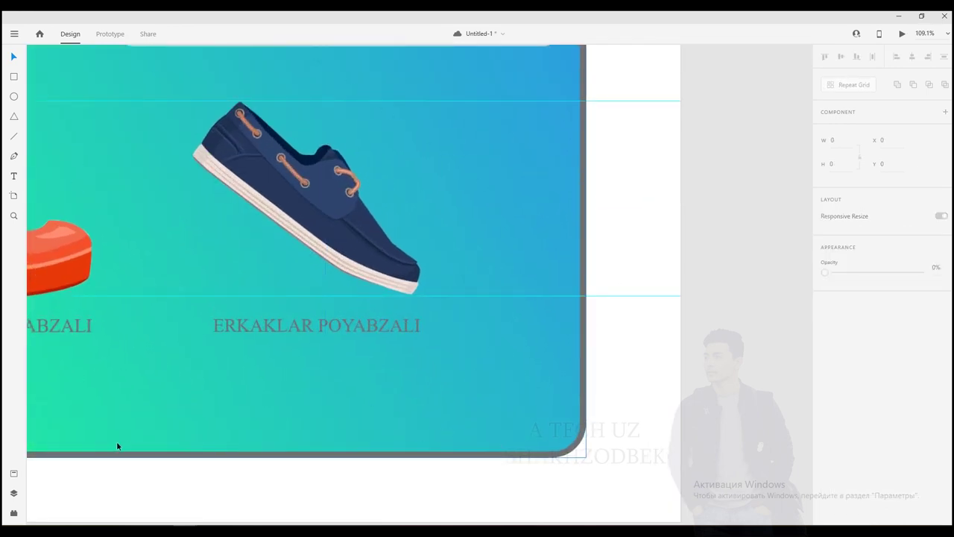
{"action": "left_click", "coordinate": [14, 514]}
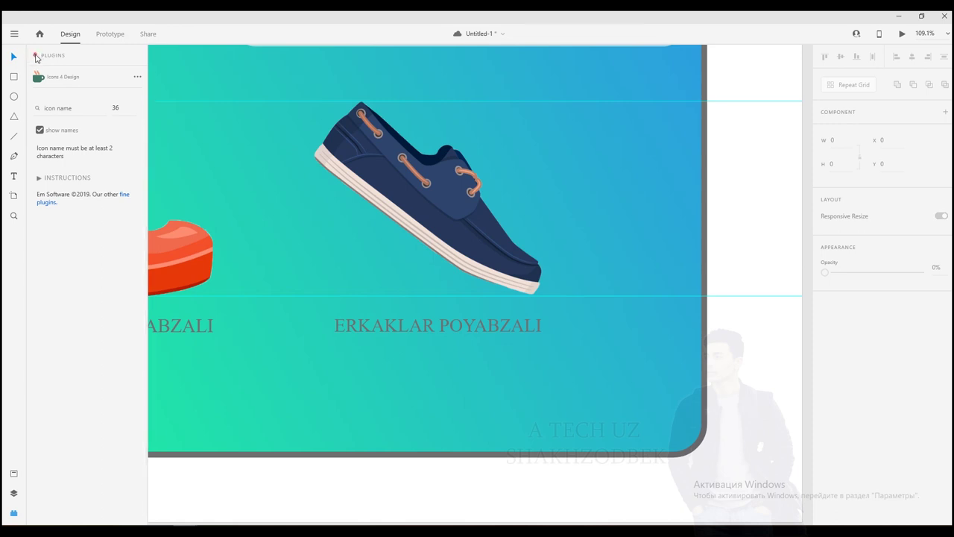
{"action": "left_click", "coordinate": [32, 56]}
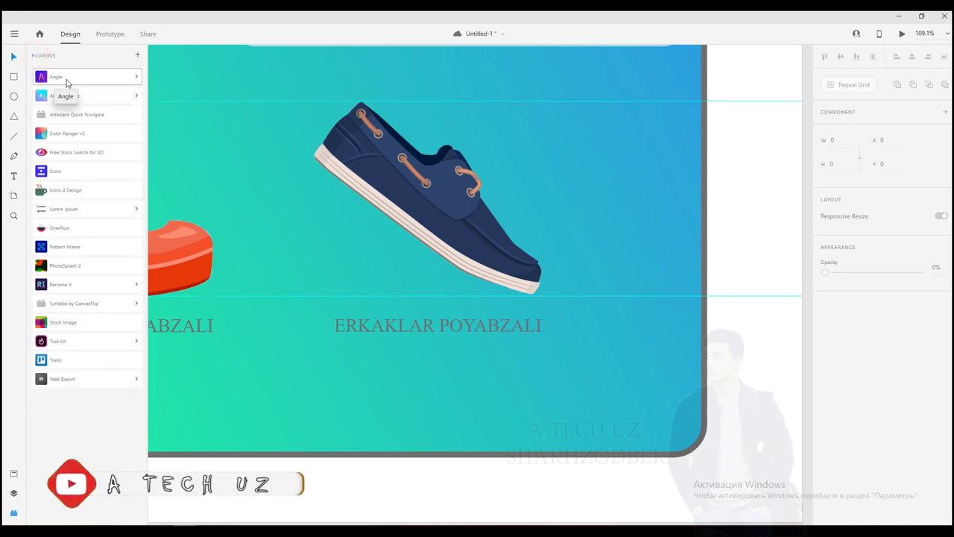
{"action": "left_click", "coordinate": [137, 57]}
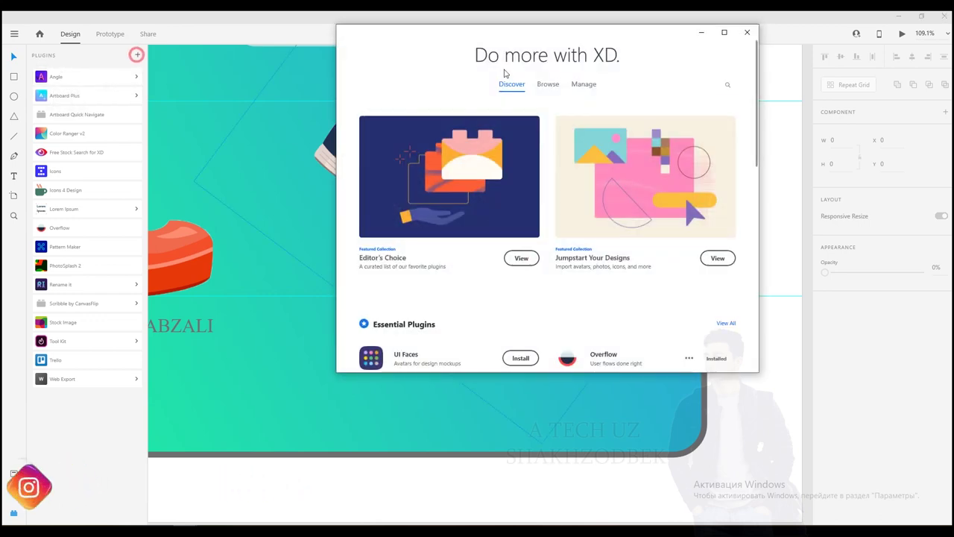
{"action": "left_click", "coordinate": [548, 86]}
{"action": "left_click", "coordinate": [498, 141]}
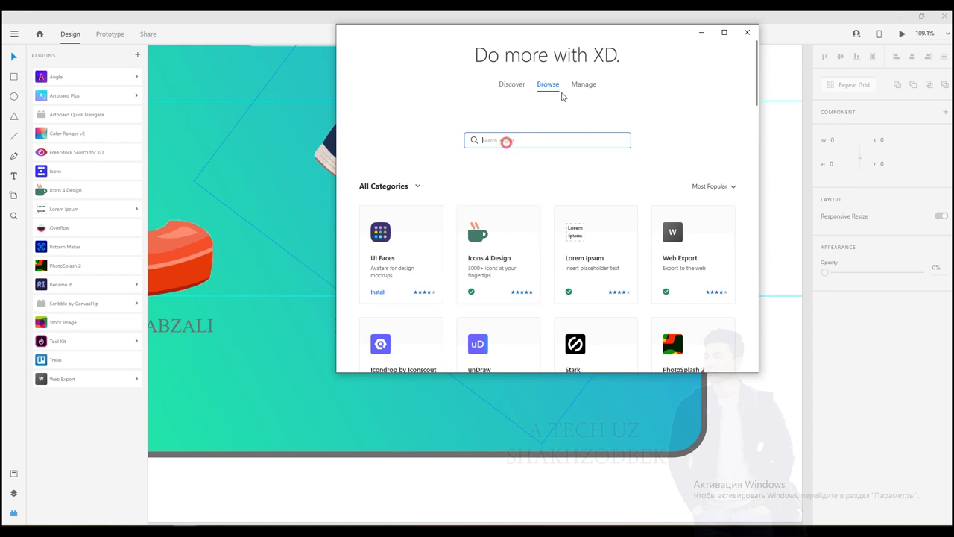
{"action": "left_click", "coordinate": [583, 85]}
{"action": "scroll", "coordinate": [417, 157], "scroll_direction": "down", "scroll_amount": 4}
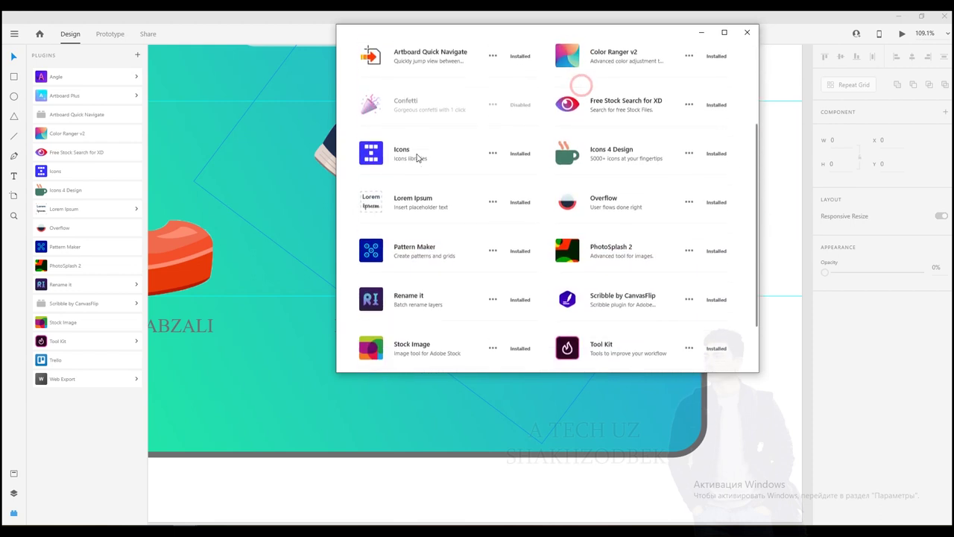
{"action": "scroll", "coordinate": [478, 237], "scroll_direction": "up", "scroll_amount": 4}
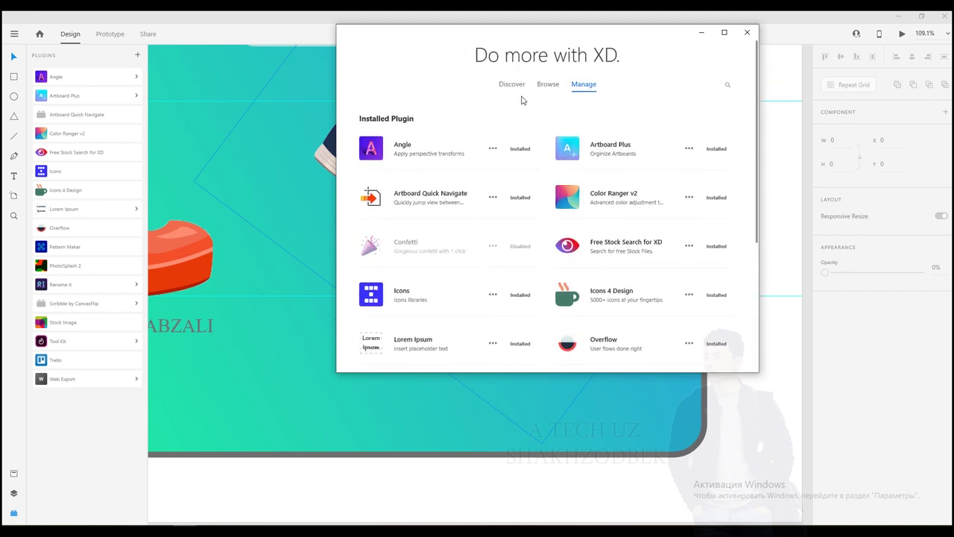
{"action": "left_click", "coordinate": [747, 32]}
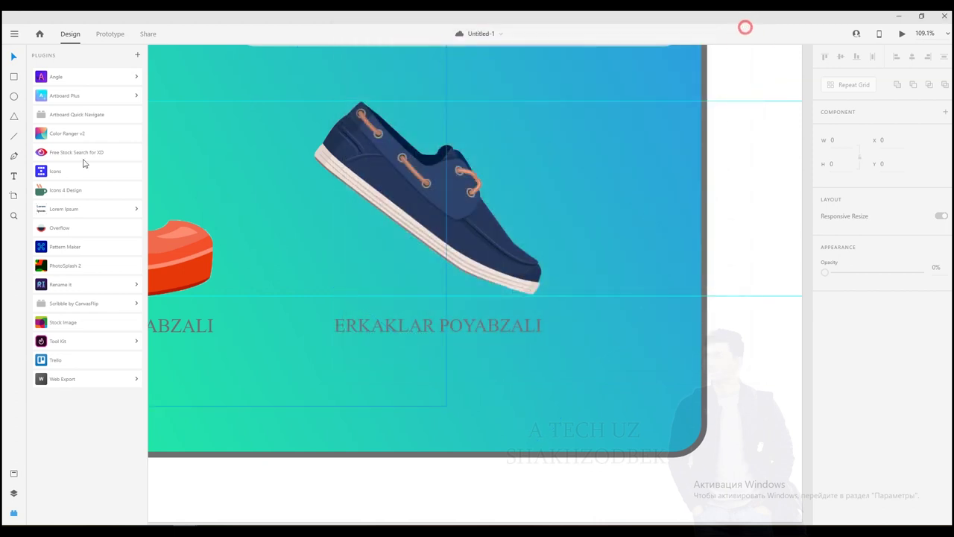
Search the Icons 4 Design plugin for TELEGRAM and insert the round telegram icon from the Awesome set
{"action": "left_click", "coordinate": [44, 193]}
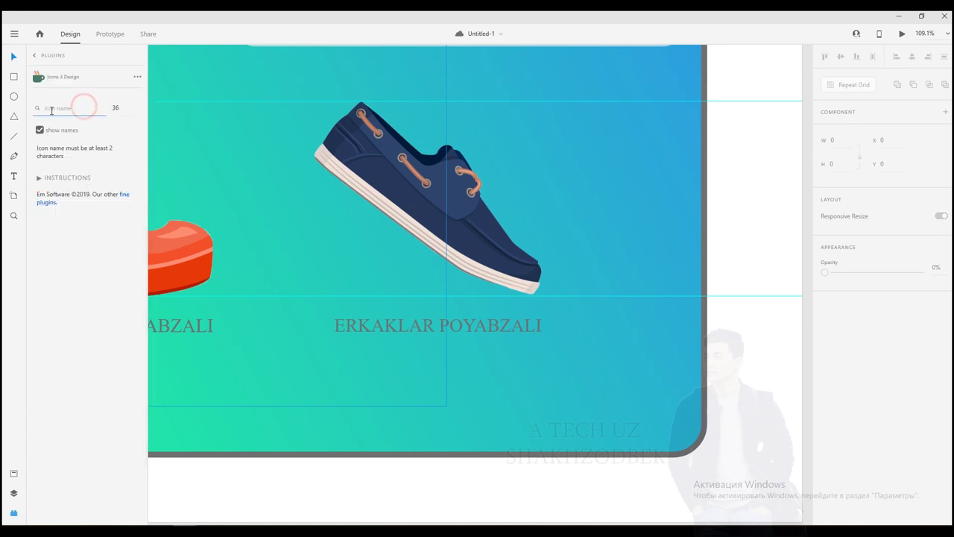
{"action": "type", "text": "TELEGRAM"}
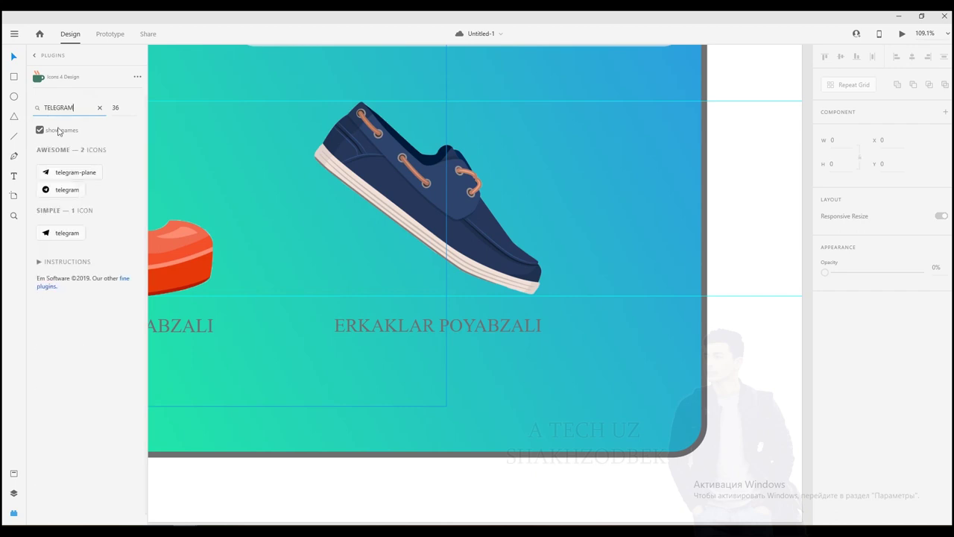
{"action": "left_click", "coordinate": [45, 190]}
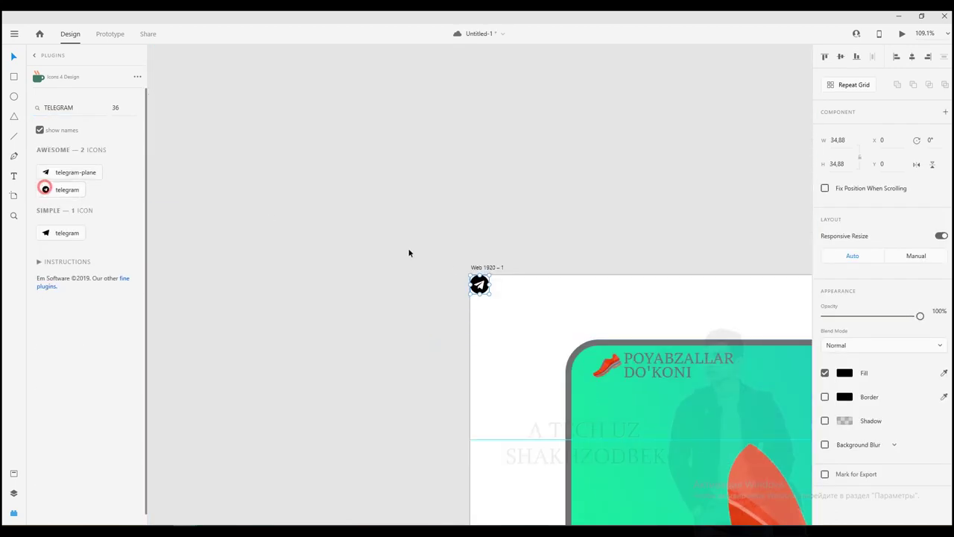
Enlarge the Telegram icon to about 93 by 84 and move it into the gradient panel's lower-right corner
{"action": "left_click_drag", "start_coordinate": [498, 300], "coordinate": [628, 416]}
{"action": "left_click", "coordinate": [603, 386], "text": "shift"}
{"action": "left_click", "coordinate": [549, 231]}
{"action": "scroll", "coordinate": [467, 231], "scroll_direction": "down", "scroll_amount": 5}
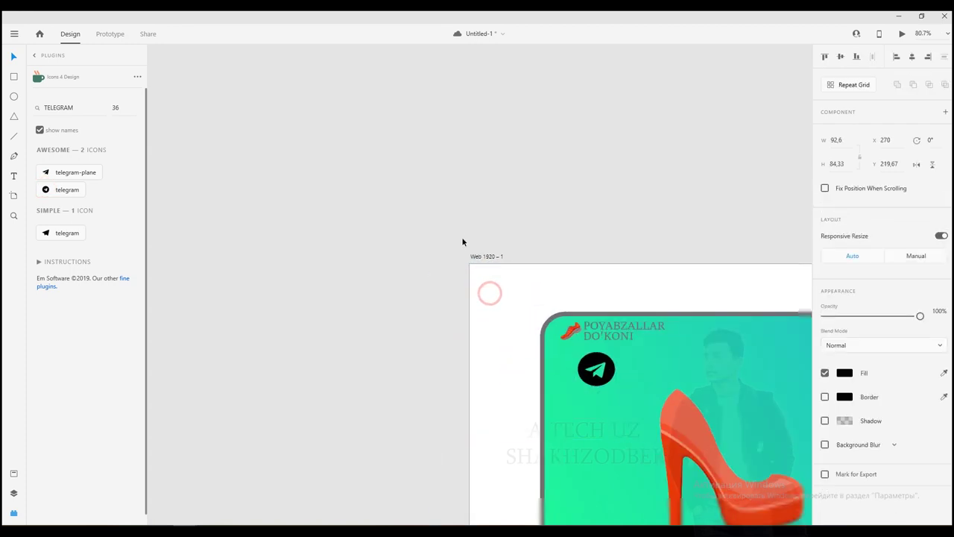
{"action": "scroll", "coordinate": [696, 366], "scroll_direction": "up", "scroll_amount": 3}
{"action": "left_click_drag", "start_coordinate": [299, 188], "coordinate": [708, 381]}
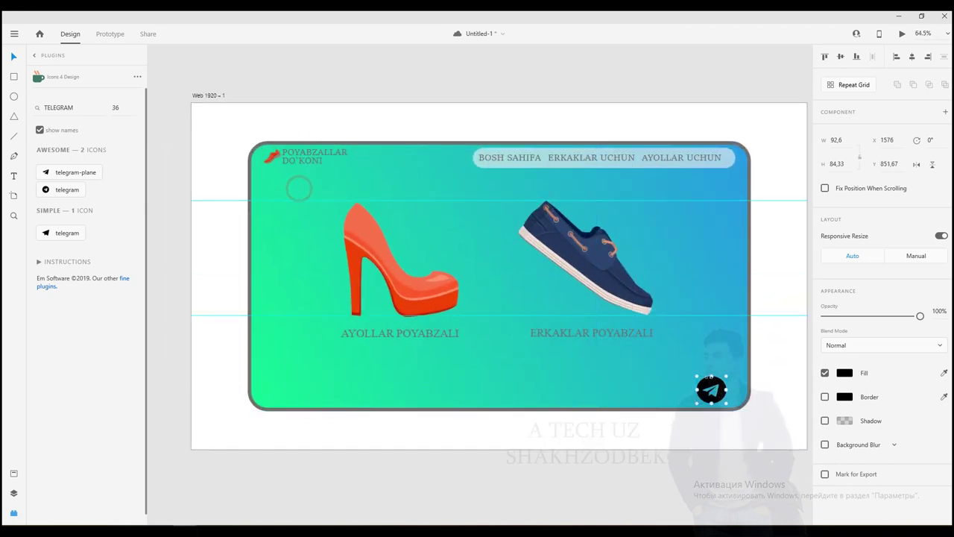
Resize the Telegram icon to about 68 by 63, keeping it in the panel's lower-right corner
{"action": "left_click_drag", "start_coordinate": [693, 390], "coordinate": [676, 360]}
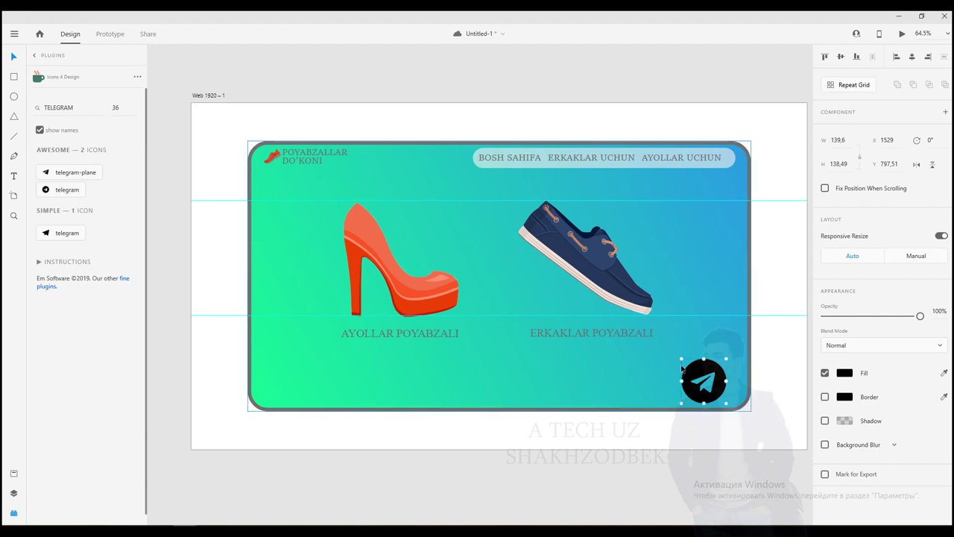
{"action": "mouse_move", "coordinate": [681, 381]}
{"action": "left_mouse_down"}
{"action": "mouse_move", "coordinate": [640, 383]}
{"action": "mouse_move", "coordinate": [676, 385]}
{"action": "mouse_move", "coordinate": [701, 358]}
{"action": "mouse_move", "coordinate": [681, 382]}
{"action": "left_mouse_up"}
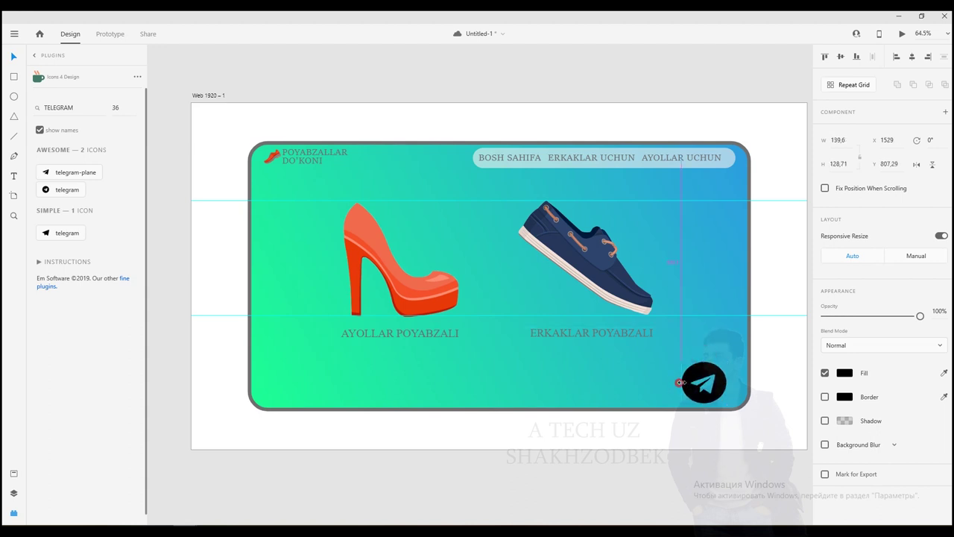
{"action": "left_click_drag", "start_coordinate": [681, 362], "coordinate": [710, 383]}
{"action": "left_click", "coordinate": [777, 382]}
Change the Telegram icon's fill from black to the bright sky blue #00C2FF
{"action": "left_click", "coordinate": [721, 389]}
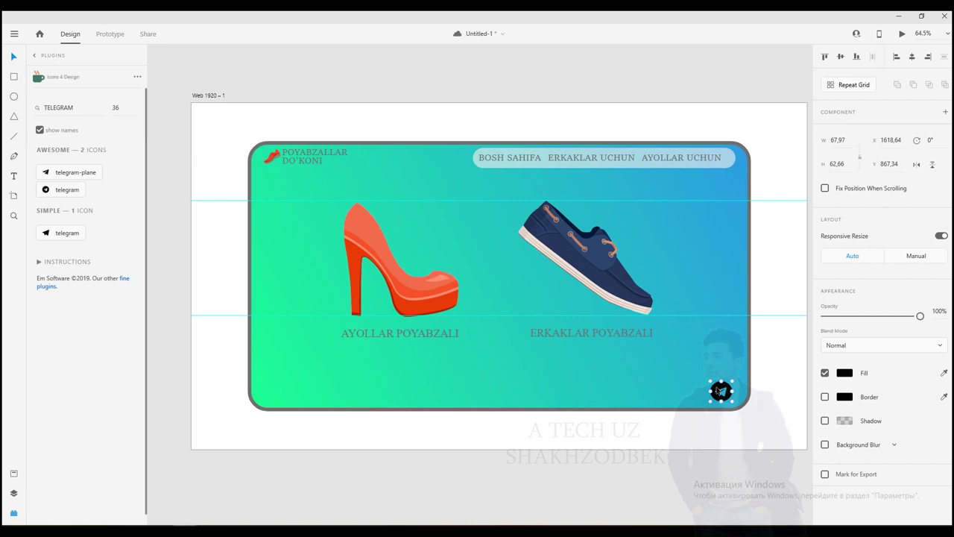
{"action": "left_click", "coordinate": [844, 373]}
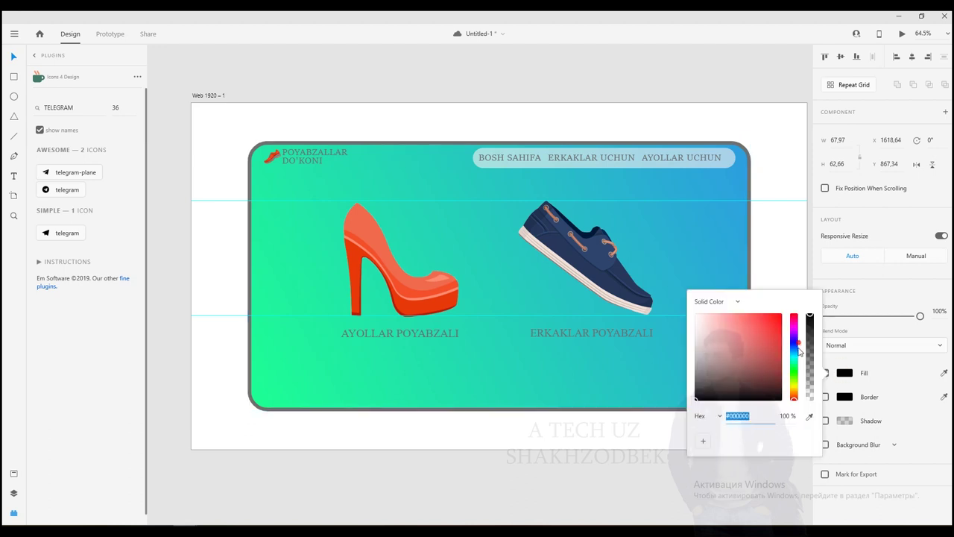
{"action": "left_click_drag", "start_coordinate": [799, 350], "coordinate": [795, 357]}
{"action": "left_click", "coordinate": [779, 323]}
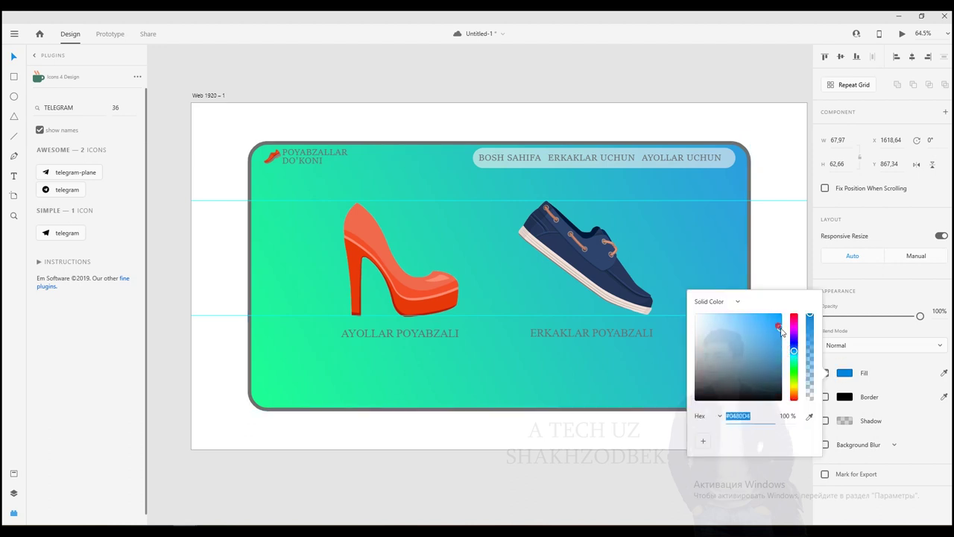
{"action": "left_click", "coordinate": [887, 370]}
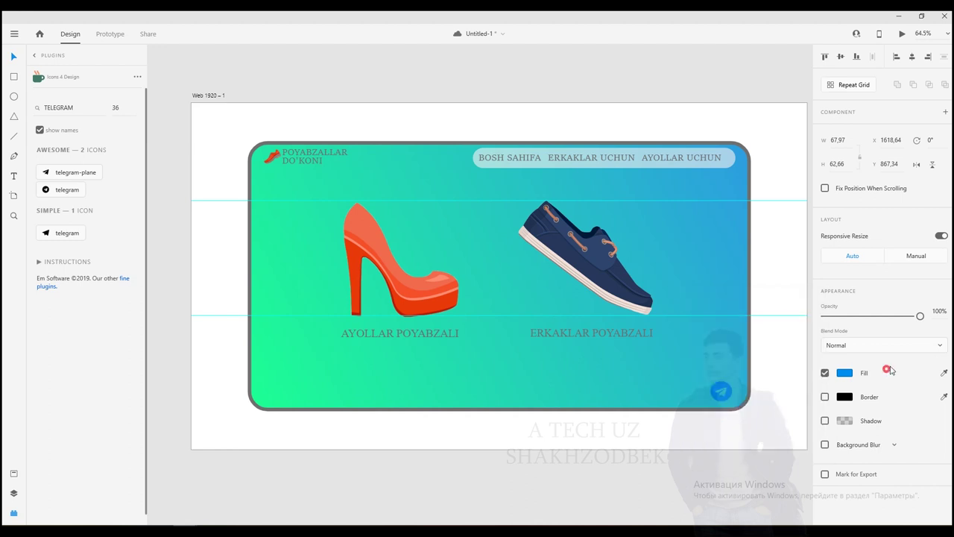
{"action": "left_click", "coordinate": [844, 372]}
{"action": "left_click_drag", "start_coordinate": [767, 323], "coordinate": [781, 314]}
{"action": "left_click_drag", "start_coordinate": [792, 350], "coordinate": [795, 354]}
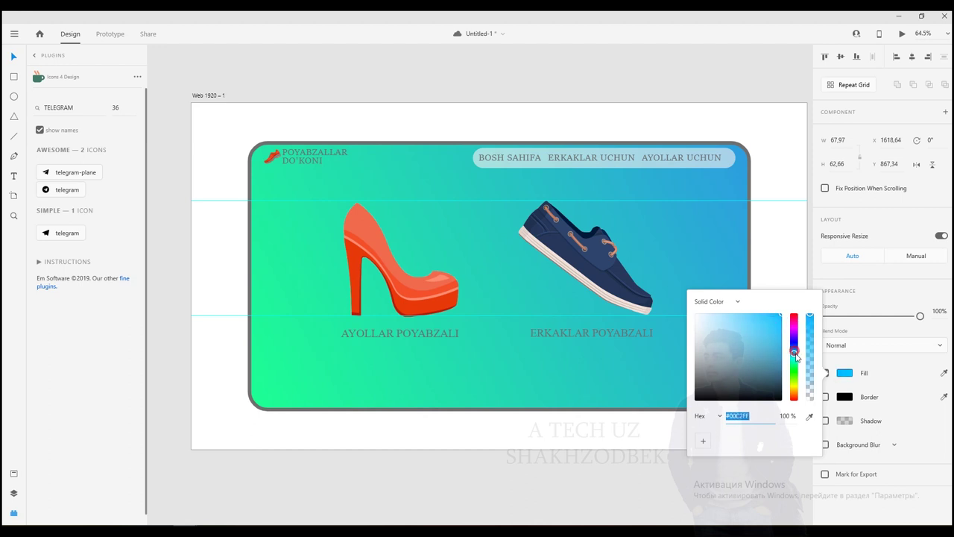
{"action": "left_click", "coordinate": [784, 282]}
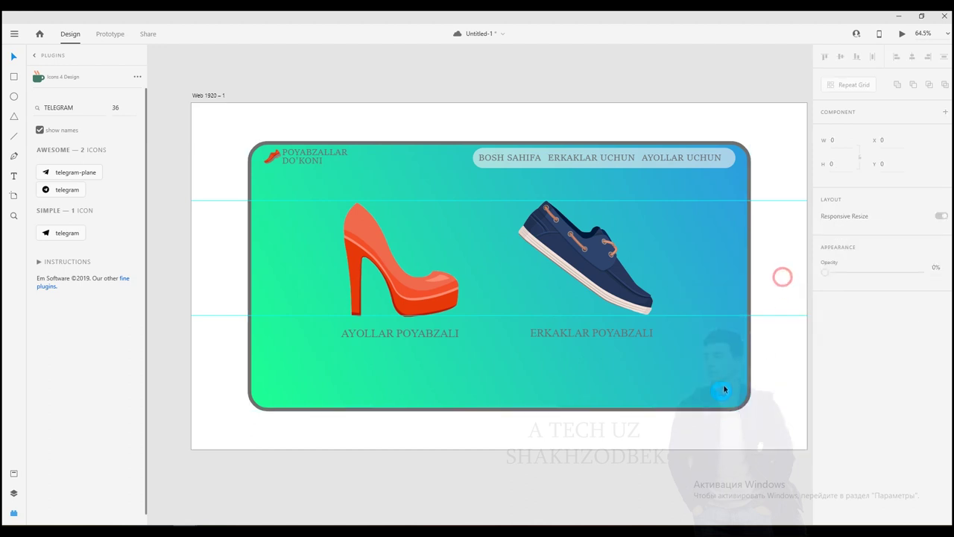
Try a black border of size 1 on the Telegram icon and remove it again
{"action": "left_click", "coordinate": [828, 397]}
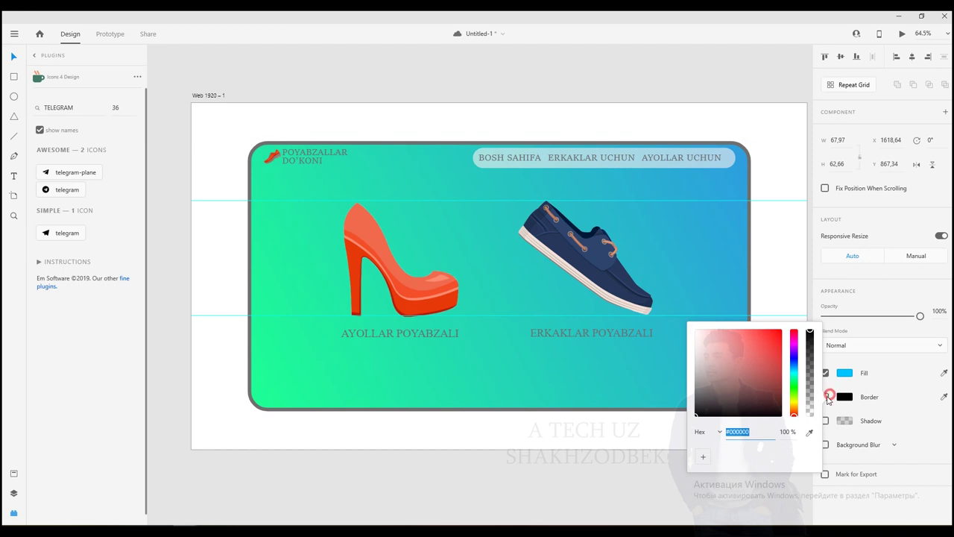
{"action": "left_click", "coordinate": [840, 386]}
{"action": "left_click", "coordinate": [825, 396]}
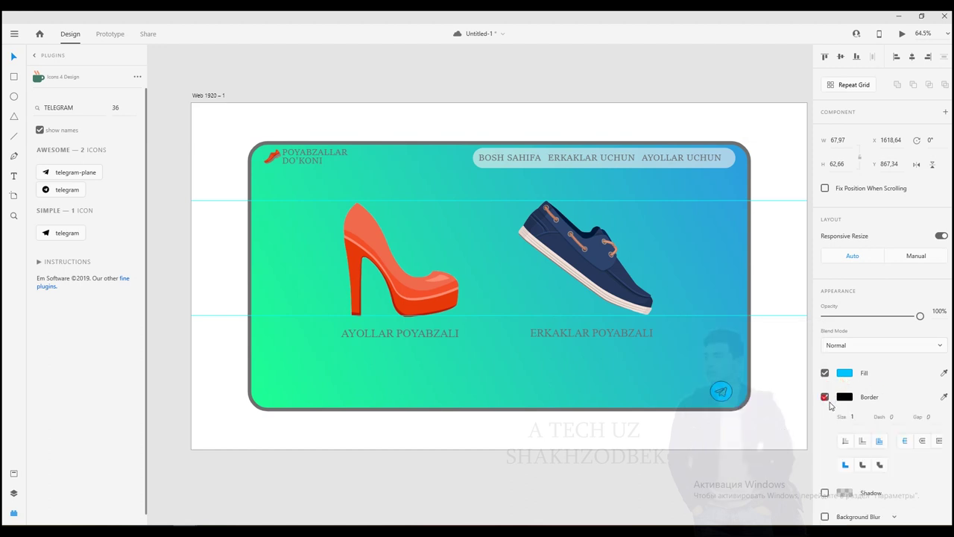
{"action": "left_click", "coordinate": [824, 397]}
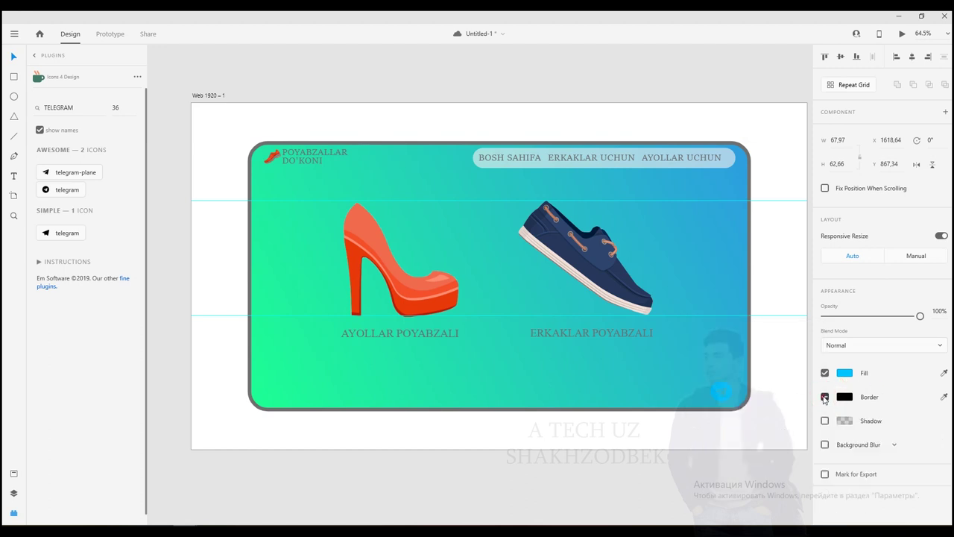
Darken the Telegram icon's fill to a deep blue and move the icon up slightly to Y 859.34
{"action": "left_click_drag", "start_coordinate": [726, 384], "coordinate": [724, 387]}
{"action": "left_click", "coordinate": [844, 373]}
{"action": "left_click_drag", "start_coordinate": [788, 341], "coordinate": [782, 355]}
{"action": "left_click", "coordinate": [878, 353]}
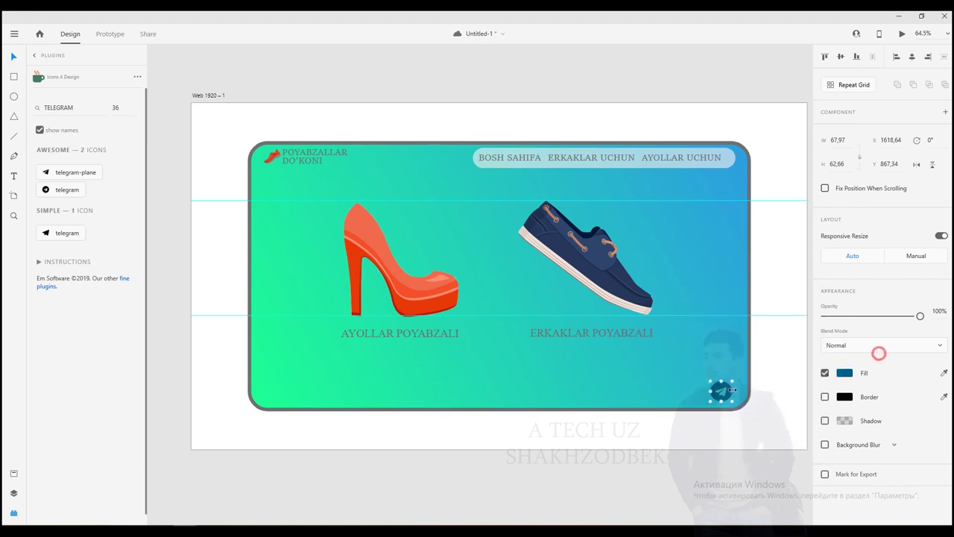
{"action": "left_click_drag", "start_coordinate": [721, 388], "coordinate": [720, 387]}
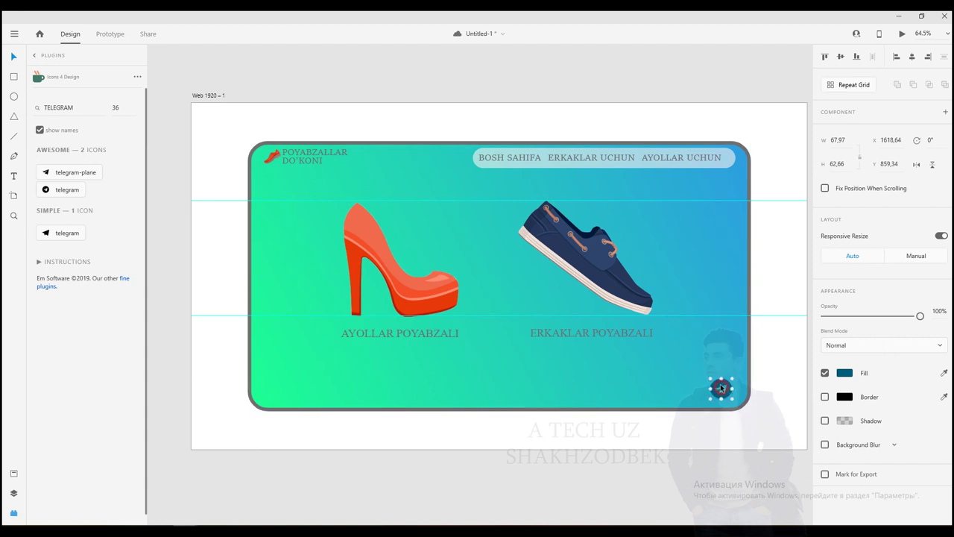
{"action": "left_click", "coordinate": [785, 381]}
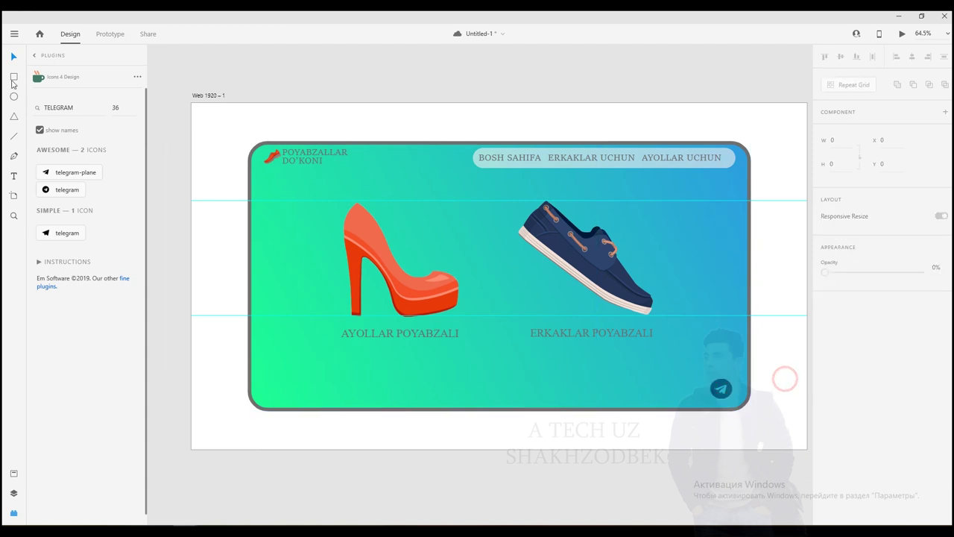
Find and insert the Awesome set's instagram icon, placing it just left of the Telegram icon at about 61 by 62
{"action": "left_click_drag", "start_coordinate": [79, 108], "coordinate": [32, 111]}
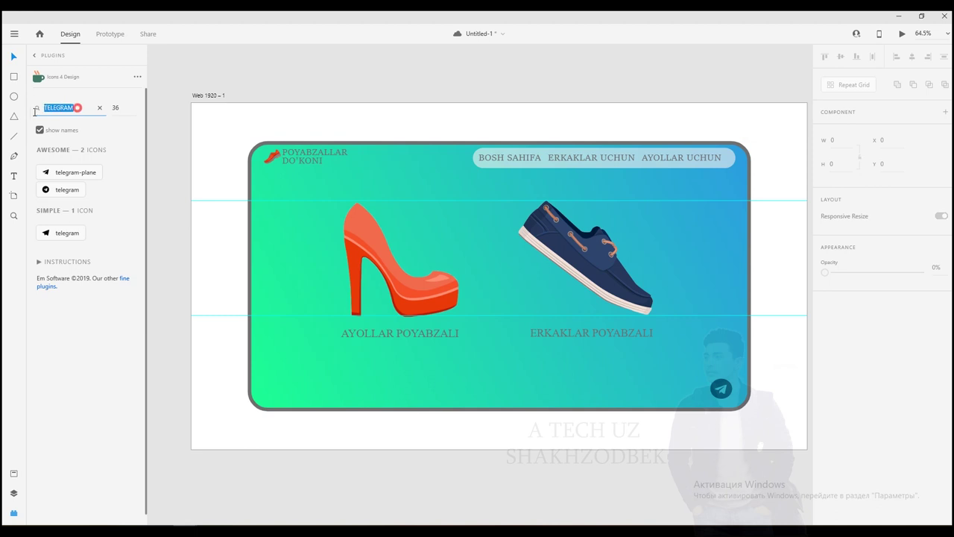
{"action": "type", "text": "i9nstagram"}
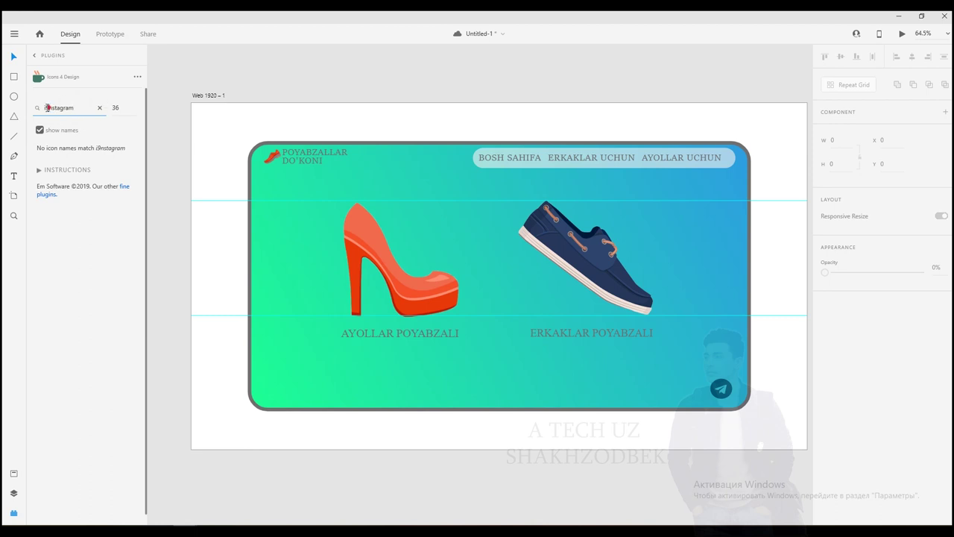
{"action": "left_click", "coordinate": [49, 108]}
{"action": "key", "text": "BackSpace"}
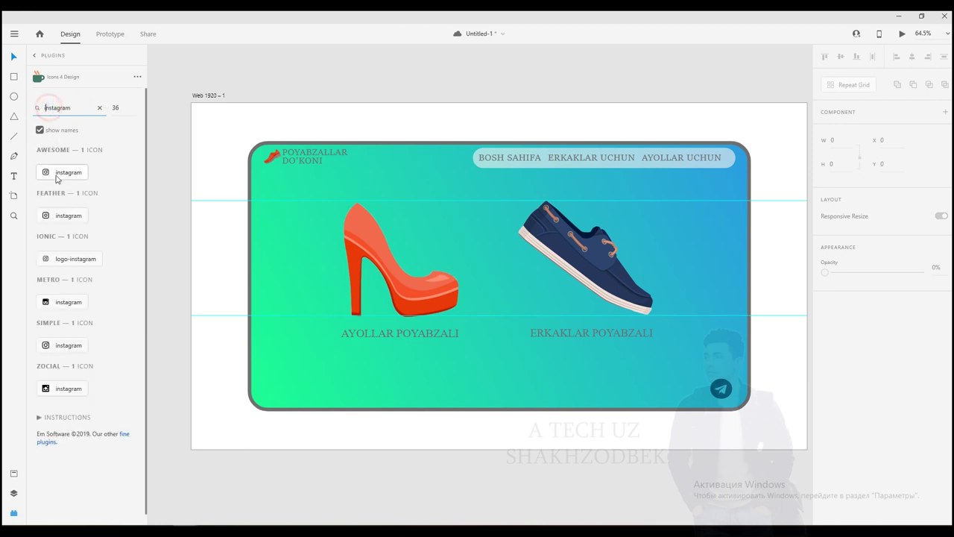
{"action": "left_click", "coordinate": [47, 173]}
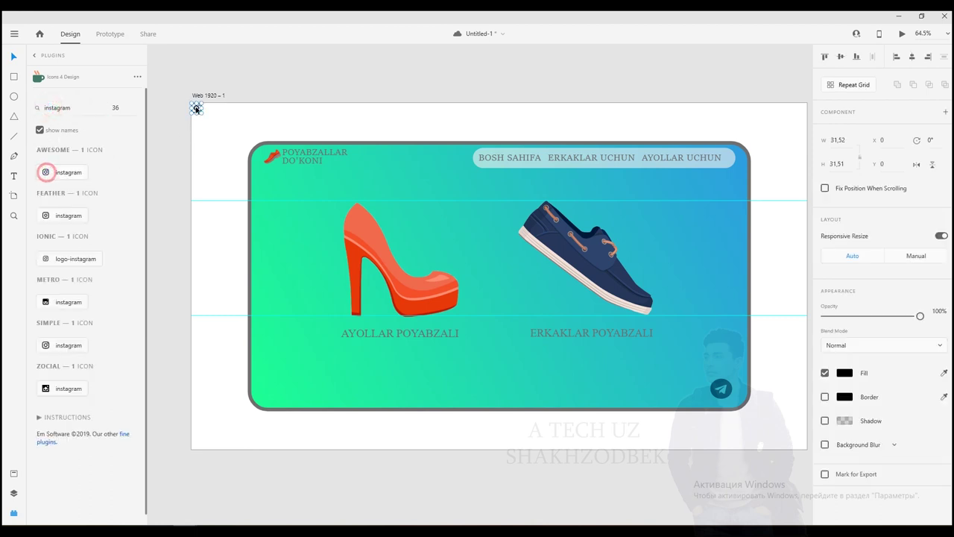
{"action": "left_click_drag", "start_coordinate": [196, 108], "coordinate": [694, 376]}
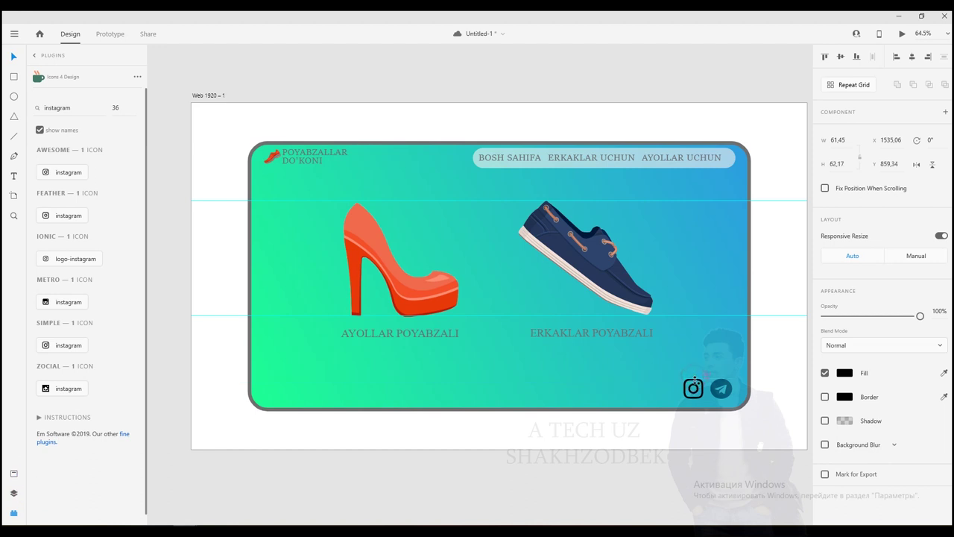
Give the Instagram icon a linear gradient fill with its start colour set to magenta #FF00E6
{"action": "left_click", "coordinate": [773, 355]}
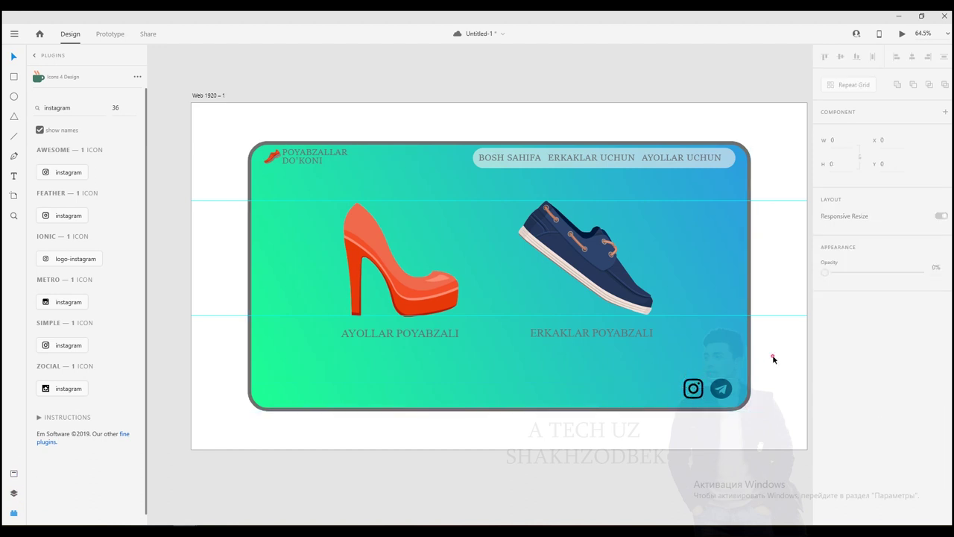
{"action": "left_click", "coordinate": [694, 389]}
{"action": "left_click", "coordinate": [835, 348]}
{"action": "left_click", "coordinate": [857, 314]}
{"action": "left_click", "coordinate": [845, 373]}
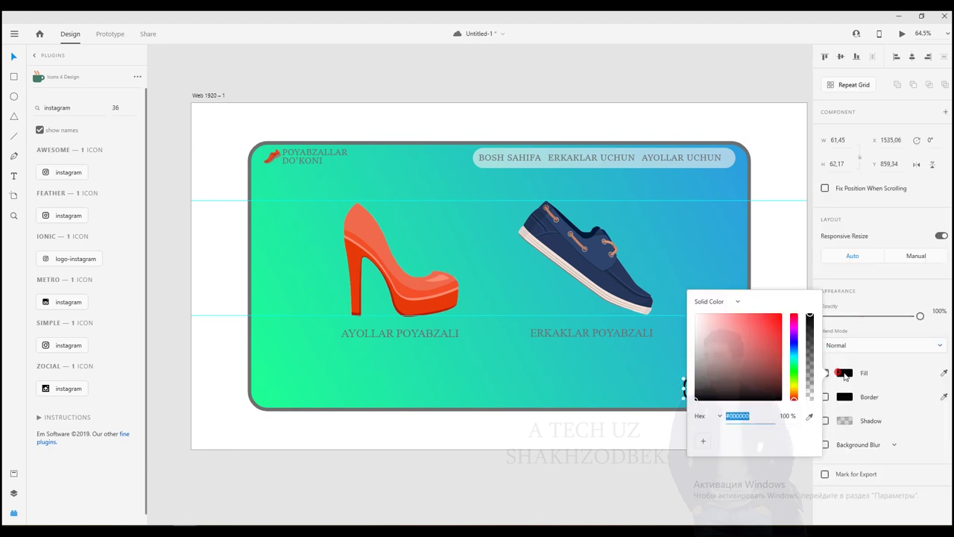
{"action": "left_click", "coordinate": [728, 303]}
{"action": "left_click", "coordinate": [724, 316]}
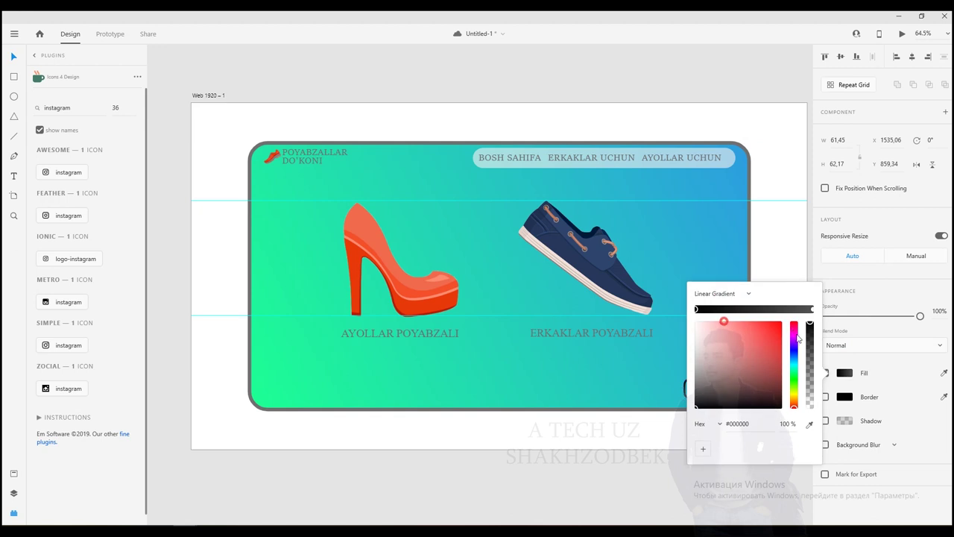
{"action": "left_click", "coordinate": [794, 333]}
{"action": "left_click", "coordinate": [764, 325]}
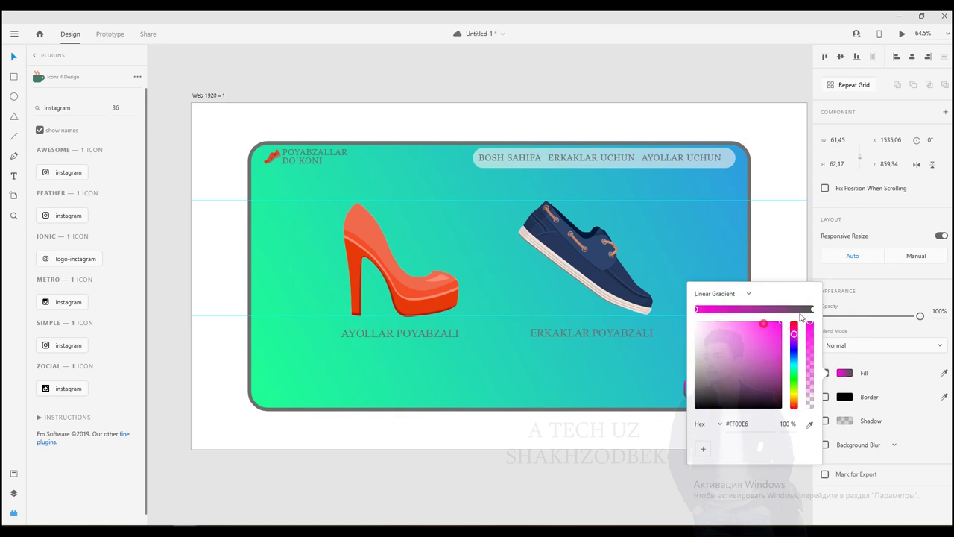
Change the end colour of the Instagram icon's gradient to a bright red
{"action": "left_click", "coordinate": [812, 308]}
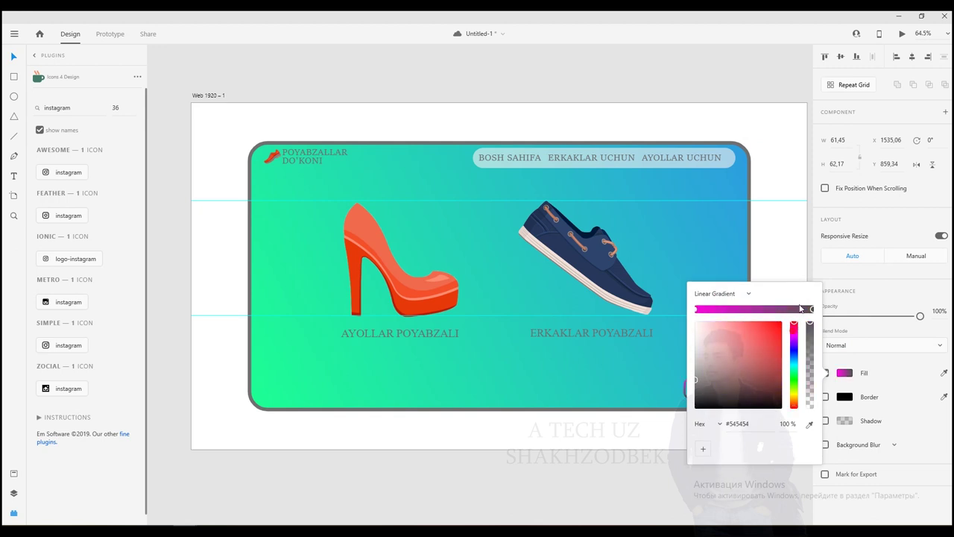
{"action": "left_click", "coordinate": [784, 256]}
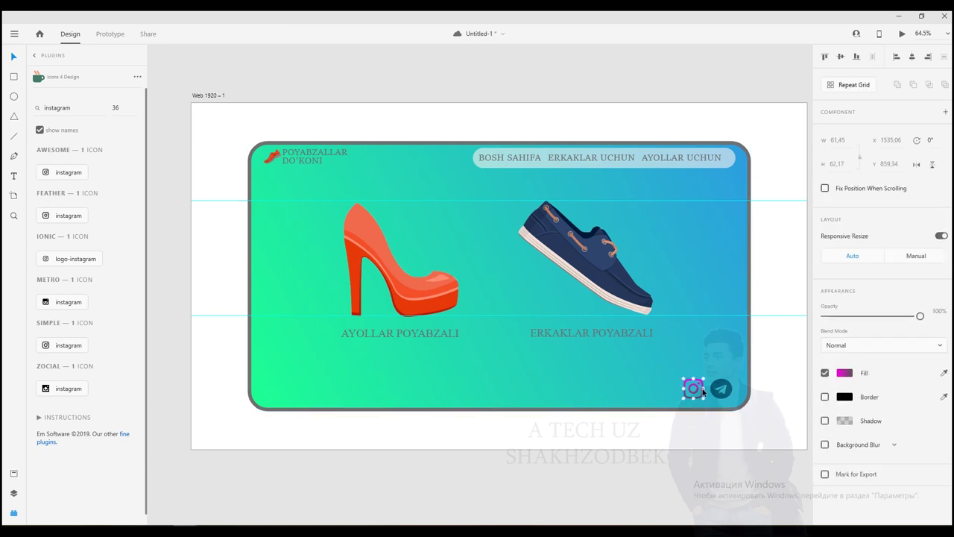
{"action": "left_click", "coordinate": [845, 373]}
{"action": "left_click_drag", "start_coordinate": [698, 377], "coordinate": [780, 326]}
{"action": "left_click", "coordinate": [787, 268]}
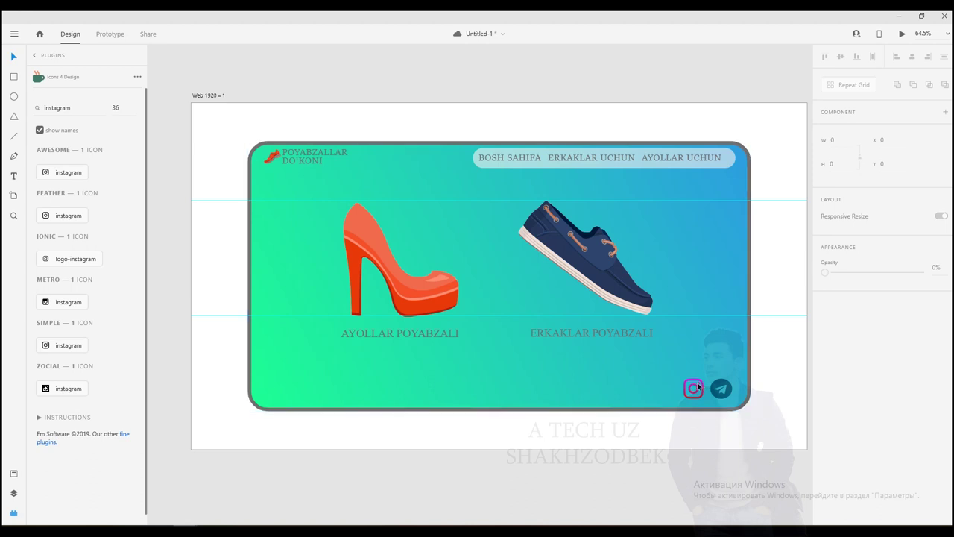
Find and insert the Awesome set's facebook-square icon, sized 63 by 63, just left of the Instagram icon at X 1449.5, Y 859
{"action": "double_click", "coordinate": [74, 108]}
{"action": "key", "text": "BackSpace"}
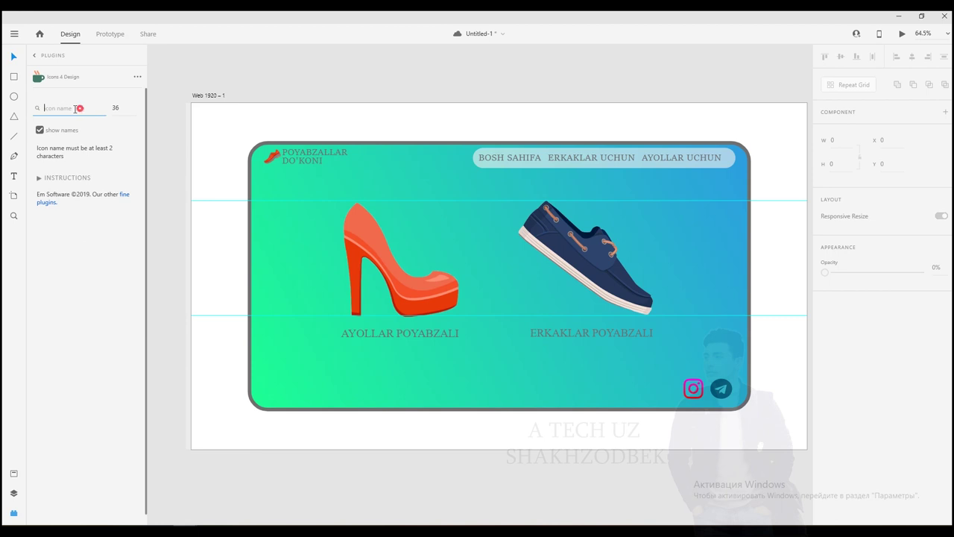
{"action": "type", "text": "facebook"}
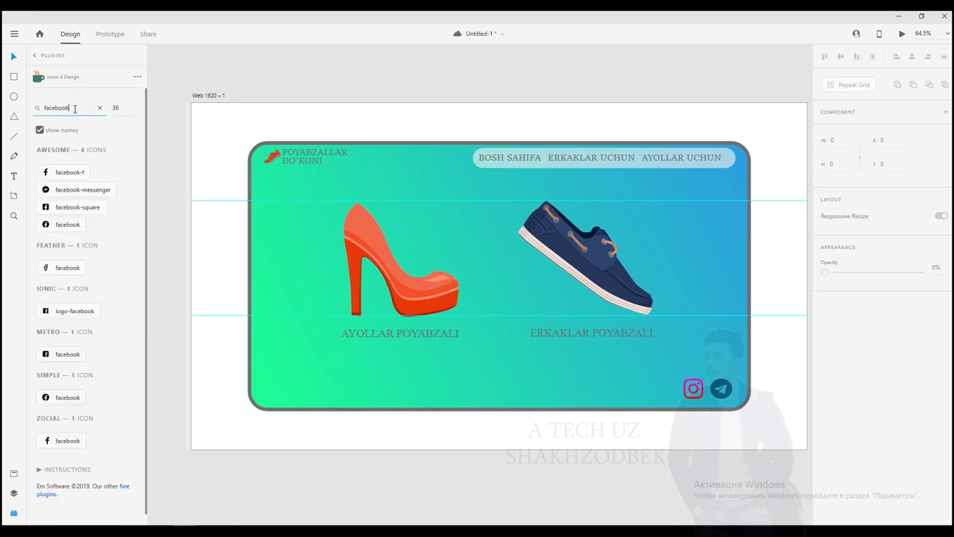
{"action": "left_click", "coordinate": [59, 214]}
{"action": "left_click_drag", "start_coordinate": [199, 110], "coordinate": [670, 387]}
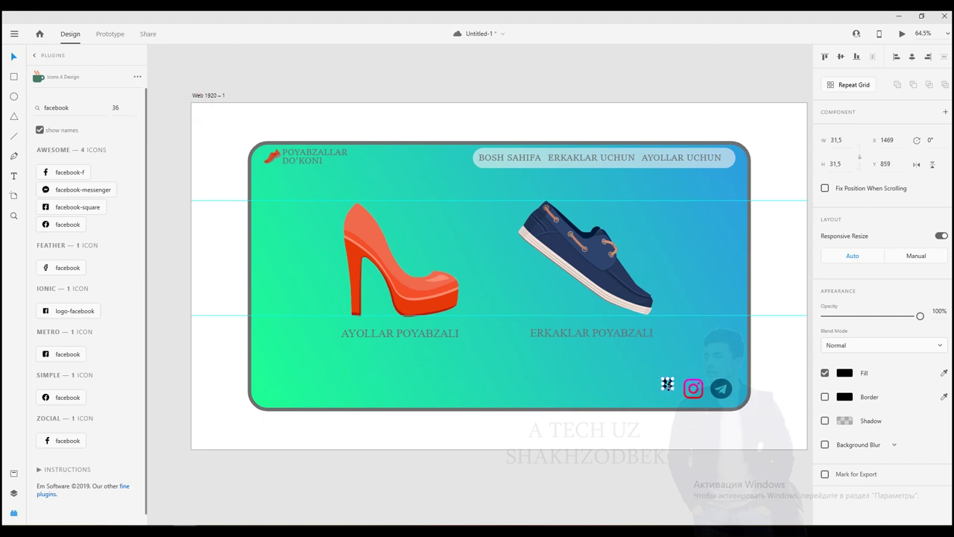
{"action": "mouse_move", "coordinate": [664, 389]}
{"action": "left_mouse_down"}
{"action": "mouse_move", "coordinate": [652, 401]}
{"action": "mouse_move", "coordinate": [667, 388]}
{"action": "left_mouse_up"}
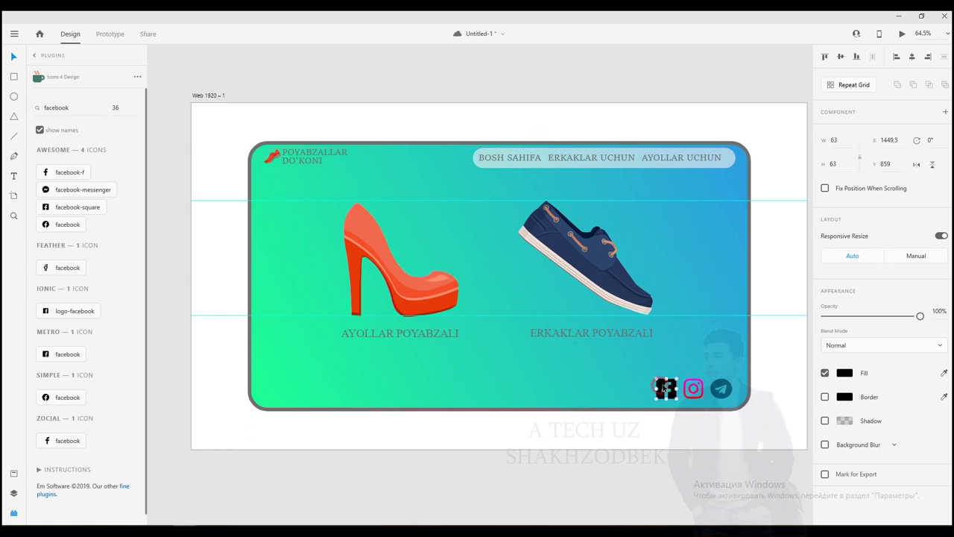
Give the Facebook icon a linear gradient fill with its start colour set to blue #0022FF
{"action": "left_click", "coordinate": [845, 375]}
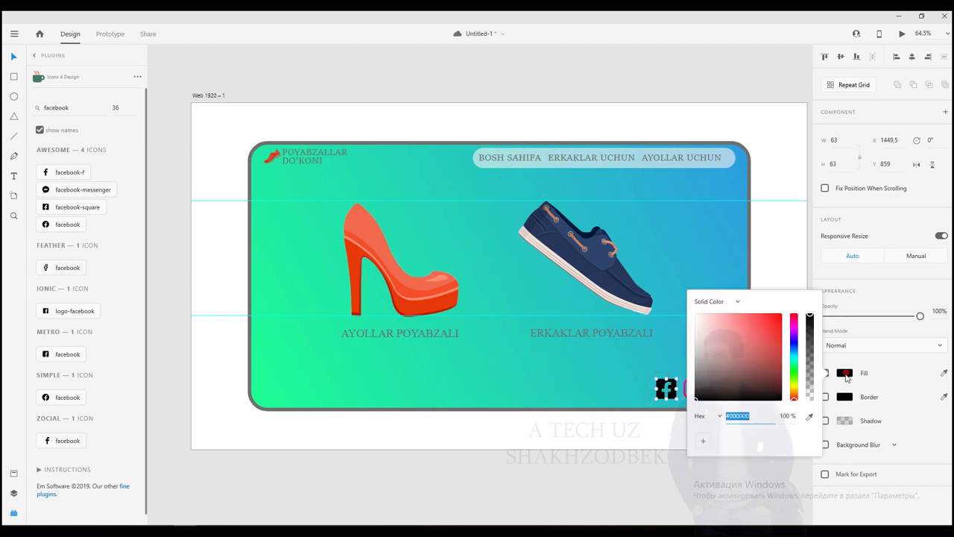
{"action": "left_click", "coordinate": [716, 301]}
{"action": "left_click", "coordinate": [714, 319]}
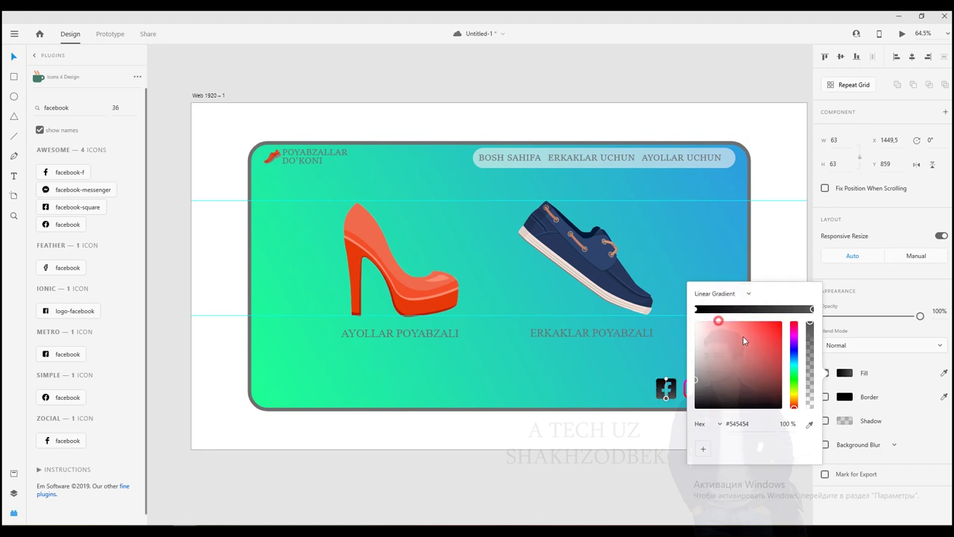
{"action": "left_click", "coordinate": [696, 308]}
{"action": "left_click", "coordinate": [795, 350]}
{"action": "left_click", "coordinate": [781, 340]}
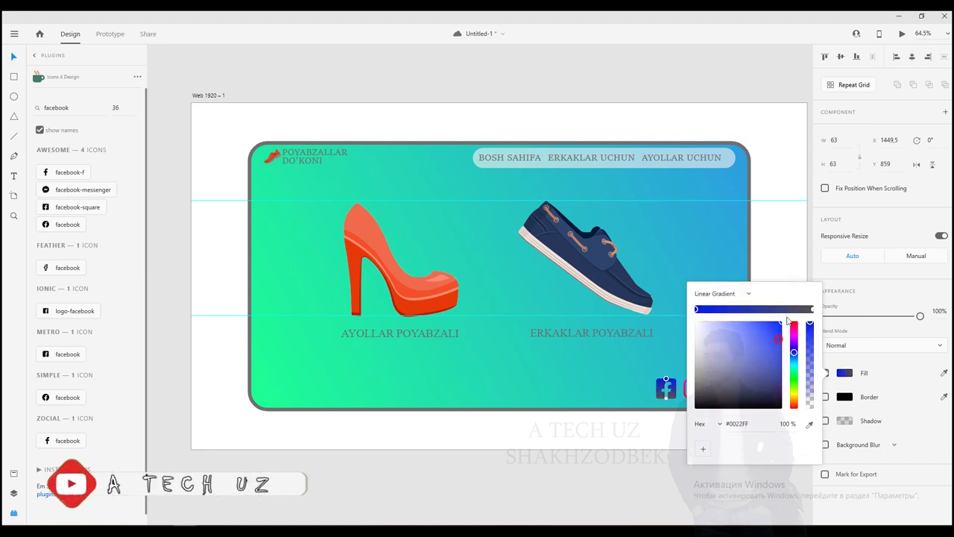
Set the Facebook icon's gradient end colour to #003CFF and its start colour to #006FFF
{"action": "left_click", "coordinate": [812, 308]}
{"action": "left_click", "coordinate": [794, 360]}
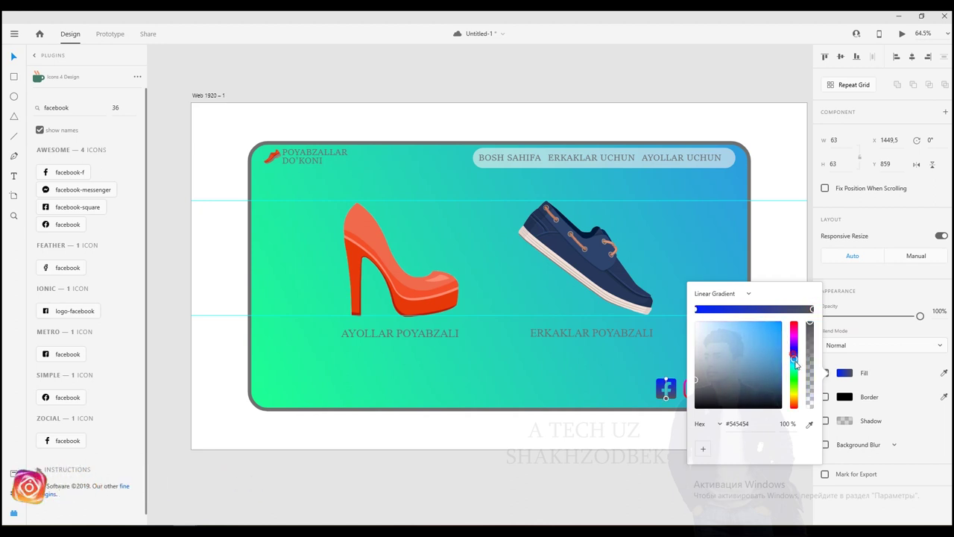
{"action": "left_click", "coordinate": [777, 341]}
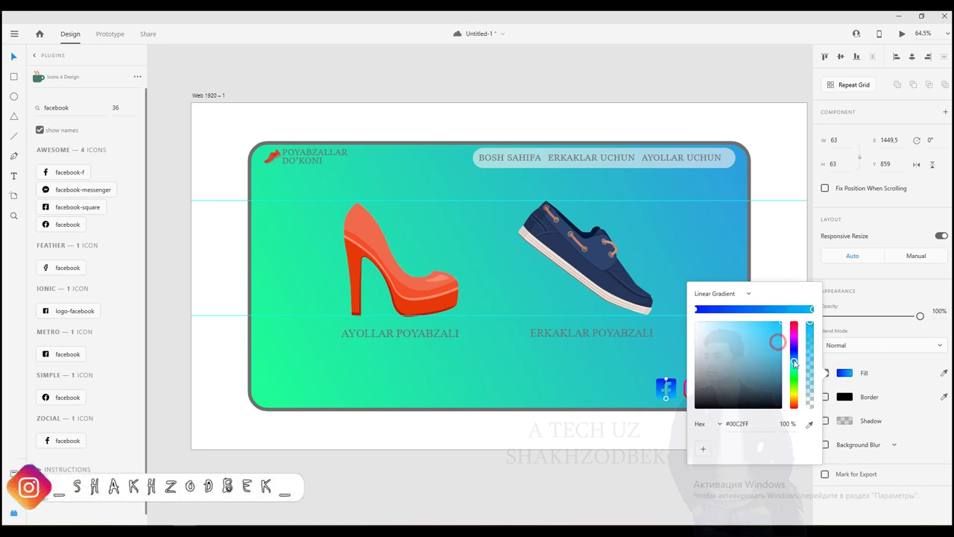
{"action": "left_click", "coordinate": [794, 353]}
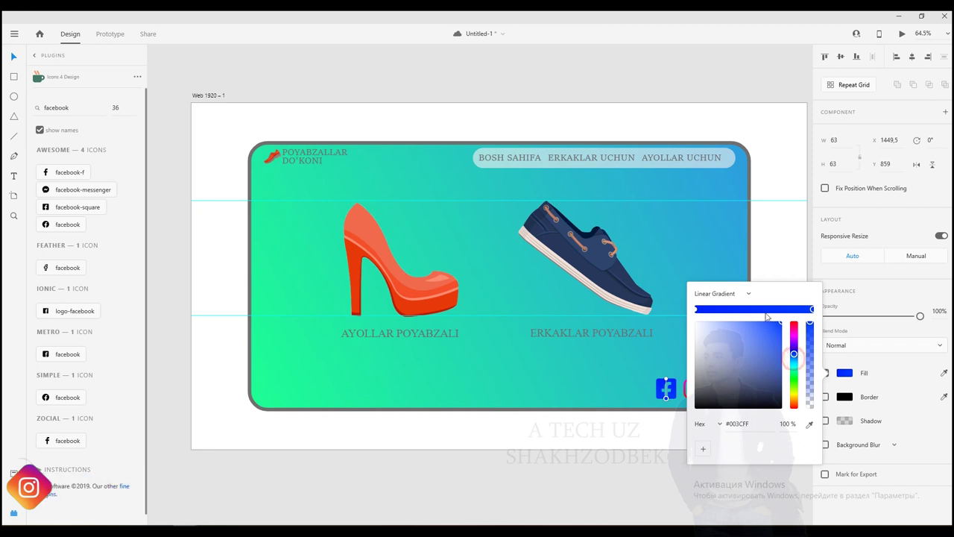
{"action": "left_click", "coordinate": [697, 310]}
{"action": "left_click_drag", "start_coordinate": [794, 352], "coordinate": [794, 357]}
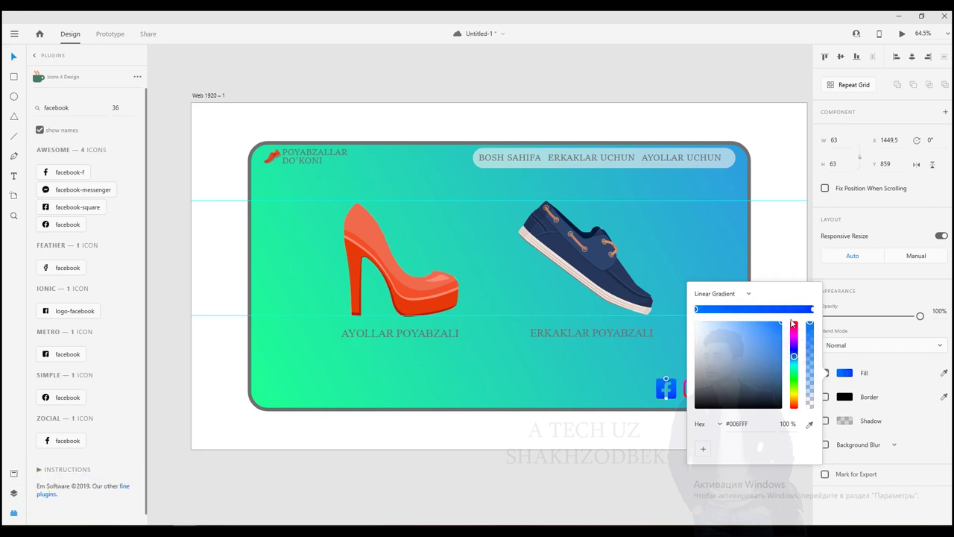
{"action": "left_click", "coordinate": [784, 253]}
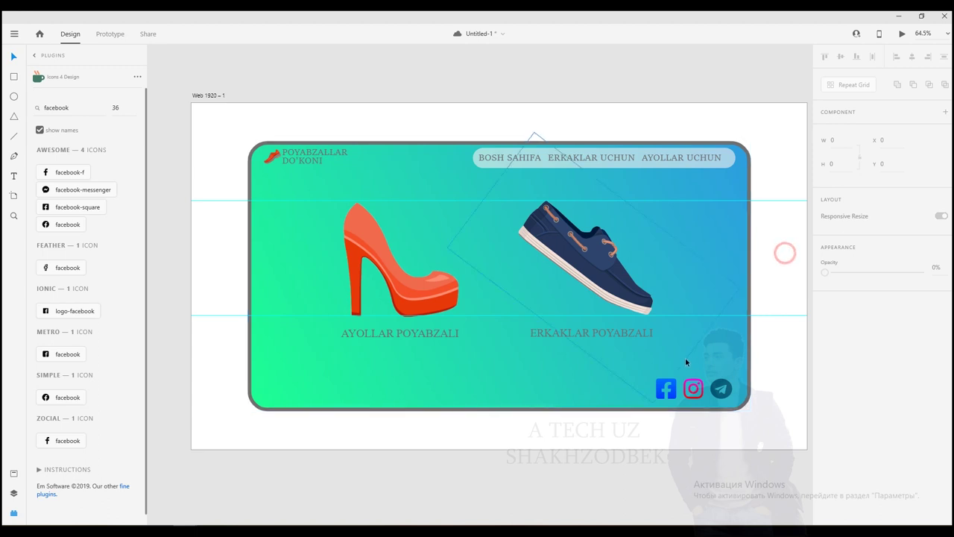
{"action": "scroll", "coordinate": [685, 361], "scroll_direction": "down", "scroll_amount": 4}
{"action": "scroll", "coordinate": [728, 357], "scroll_direction": "up", "scroll_amount": 3}
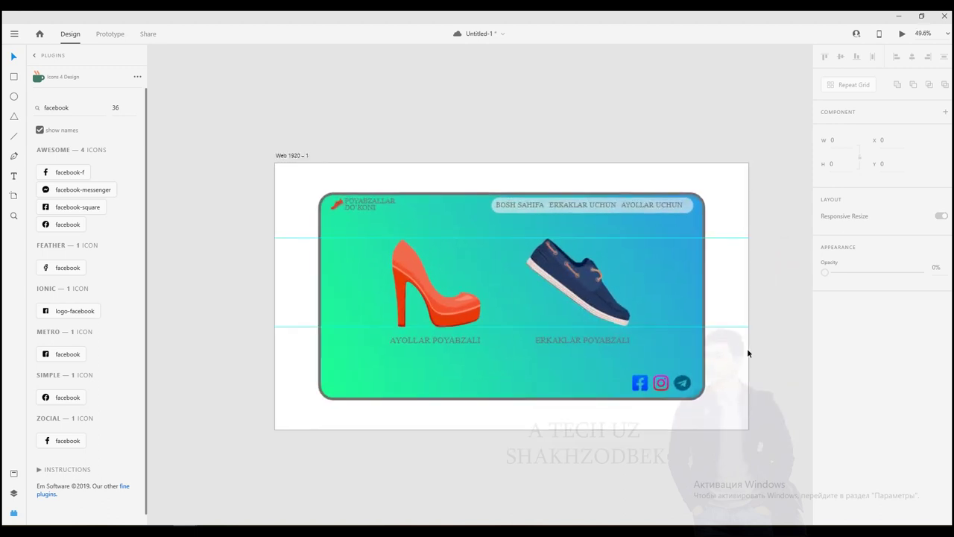
{"action": "scroll", "coordinate": [472, 369], "scroll_direction": "up", "scroll_amount": 2}
{"action": "scroll", "coordinate": [303, 360], "scroll_direction": "down", "scroll_amount": 2}
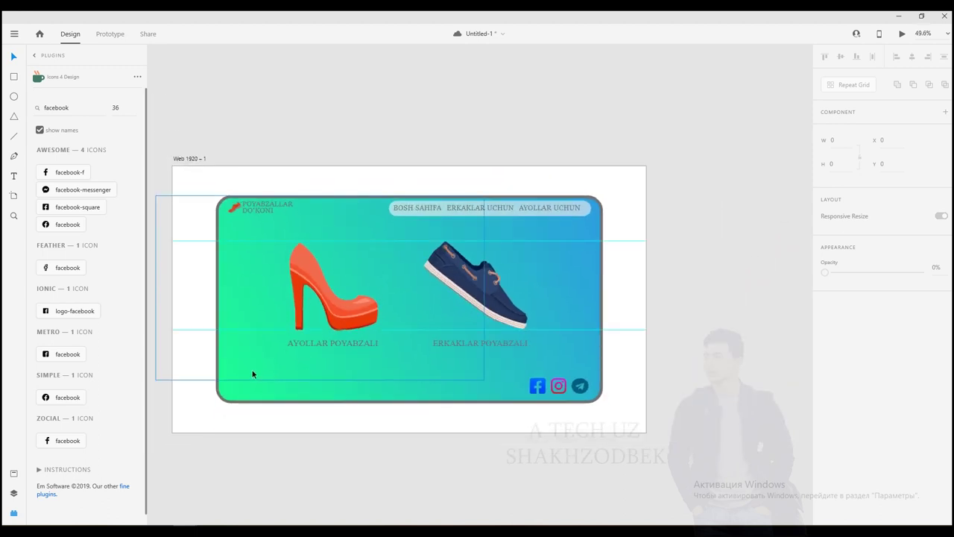
{"action": "scroll", "coordinate": [253, 373], "scroll_direction": "up", "scroll_amount": 2}
Leave the icon plugin and import the red starburst badge image from the computer
{"action": "left_click", "coordinate": [170, 74]}
{"action": "left_click", "coordinate": [33, 55]}
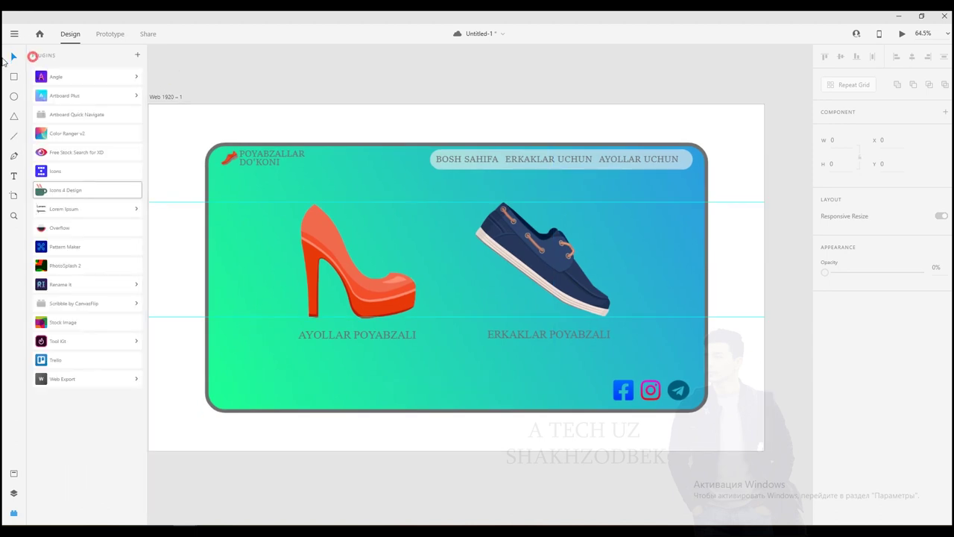
{"action": "left_click", "coordinate": [15, 33]}
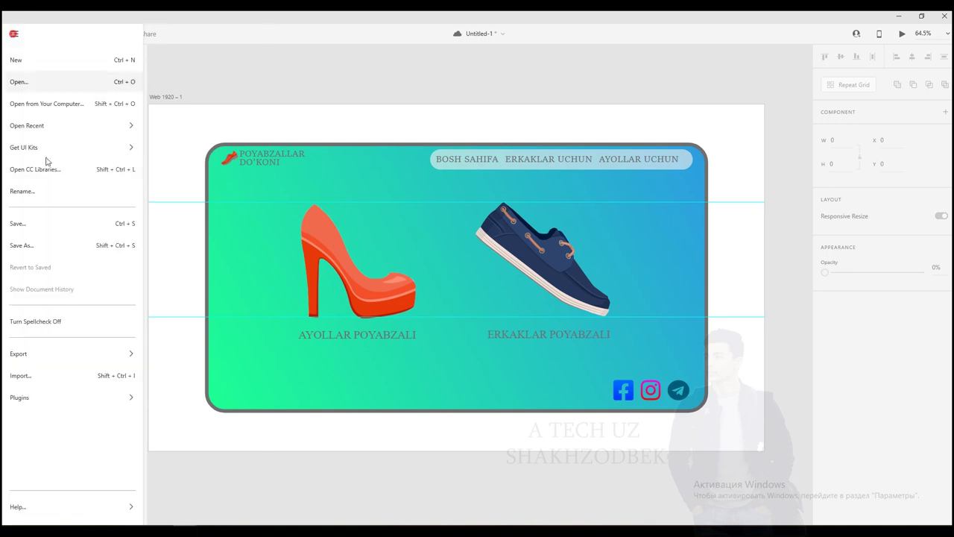
{"action": "left_click", "coordinate": [33, 375]}
{"action": "left_click", "coordinate": [139, 84]}
{"action": "left_click", "coordinate": [395, 260]}
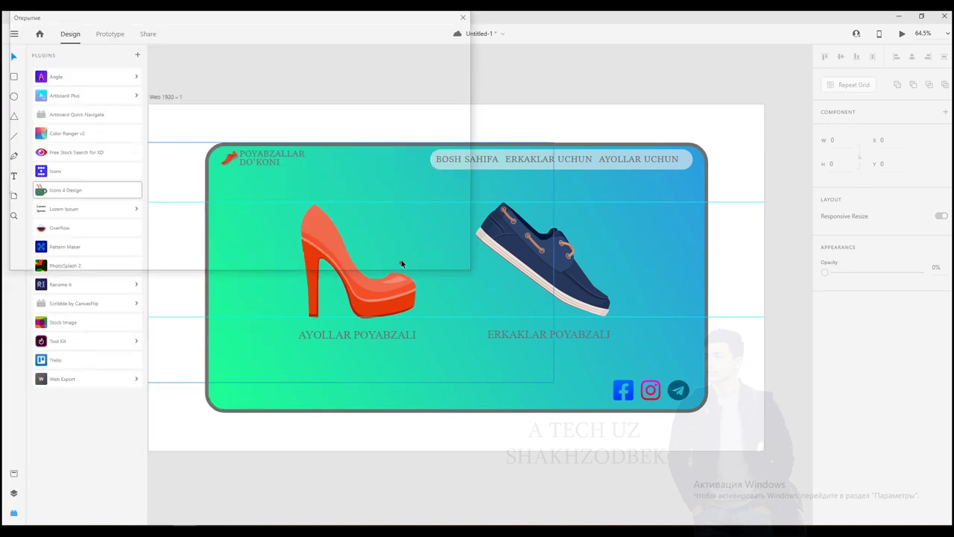
Shrink the imported badge image to 858 by 483 and position it in the gradient panel's lower-left corner at X -79, Y 571
{"action": "left_click_drag", "start_coordinate": [477, 284], "coordinate": [295, 343]}
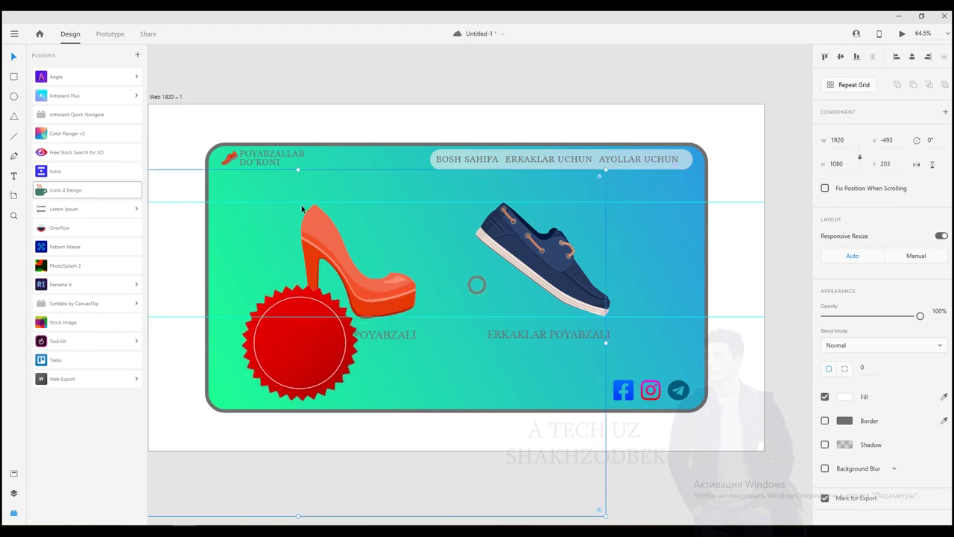
{"action": "left_click_drag", "start_coordinate": [295, 170], "coordinate": [259, 358]}
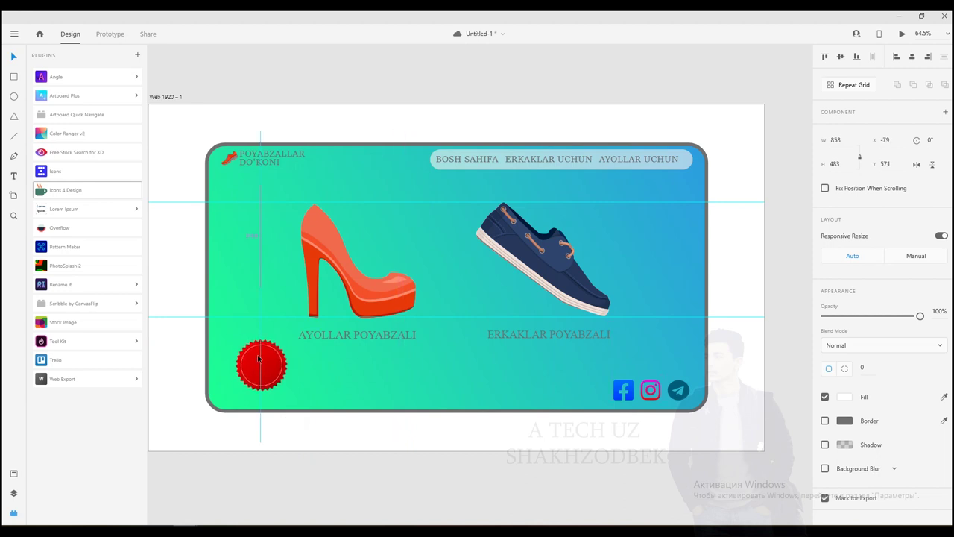
{"action": "left_click", "coordinate": [296, 503]}
Add the text CHEGIRMA in Times New Roman size 46 over the red badge
{"action": "scroll", "coordinate": [249, 363], "scroll_direction": "up", "scroll_amount": 4}
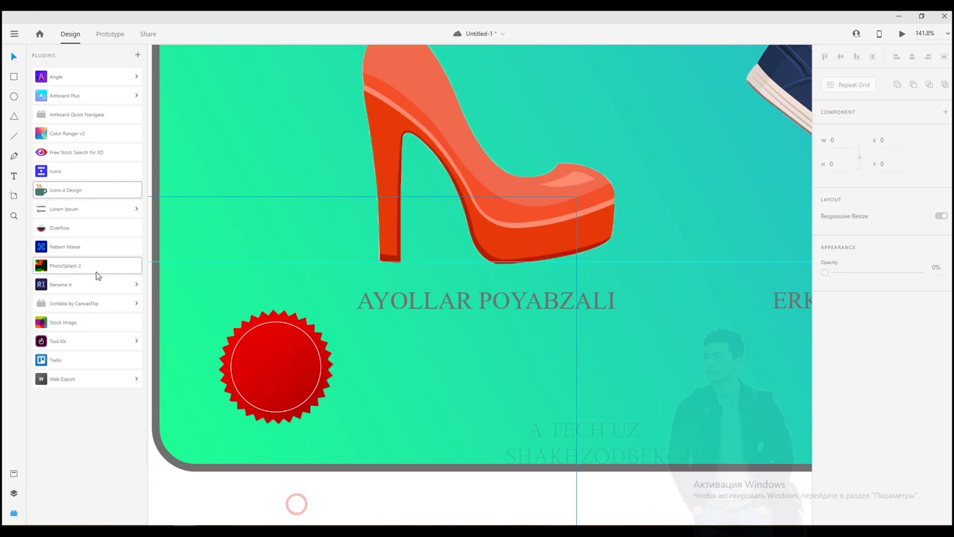
{"action": "left_click", "coordinate": [11, 177]}
{"action": "left_click", "coordinate": [251, 354]}
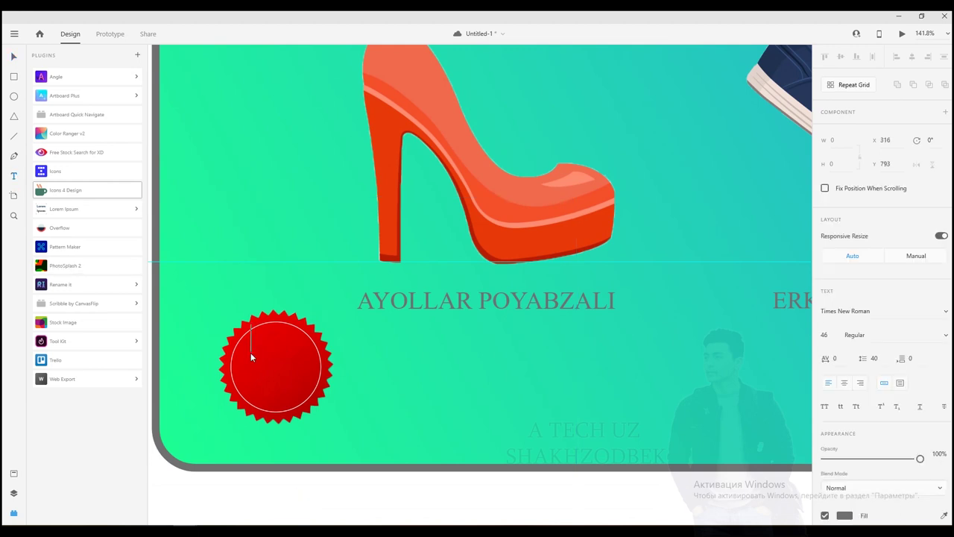
{"action": "type", "text": "CHEGIRMA"}
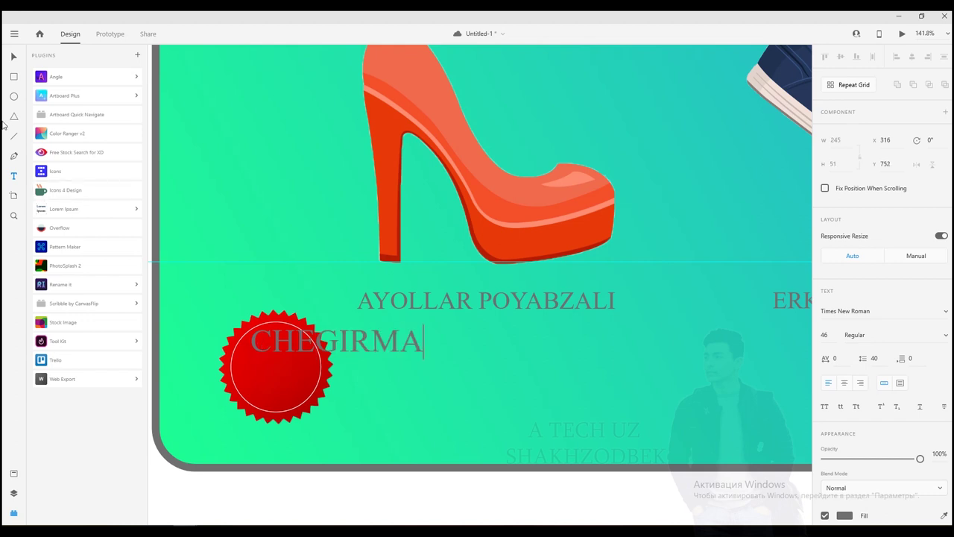
{"action": "left_click", "coordinate": [13, 58]}
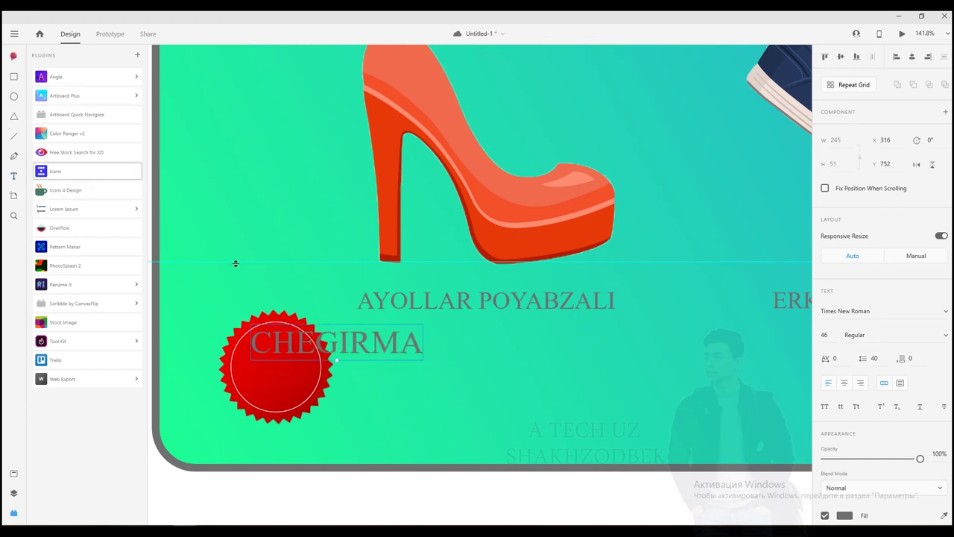
{"action": "left_click_drag", "start_coordinate": [302, 339], "coordinate": [274, 348]}
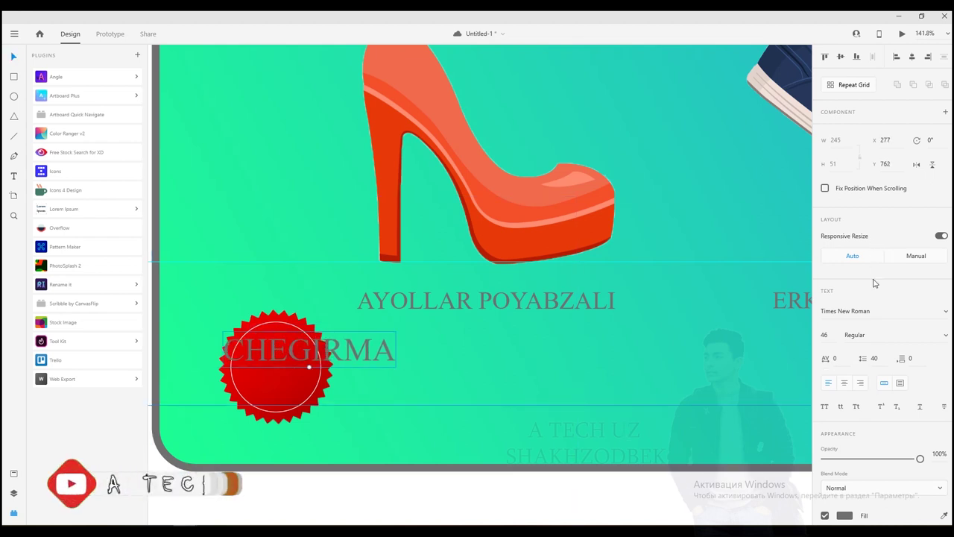
Change the CHEGIRMA text's fill to white
{"action": "scroll", "coordinate": [852, 424], "scroll_direction": "down", "scroll_amount": 3}
{"action": "left_click", "coordinate": [844, 414]}
{"action": "left_click", "coordinate": [702, 357]}
Scale the CHEGIRMA text down to size 17 and centre it in the upper part of the badge's circle
{"action": "left_click", "coordinate": [309, 356]}
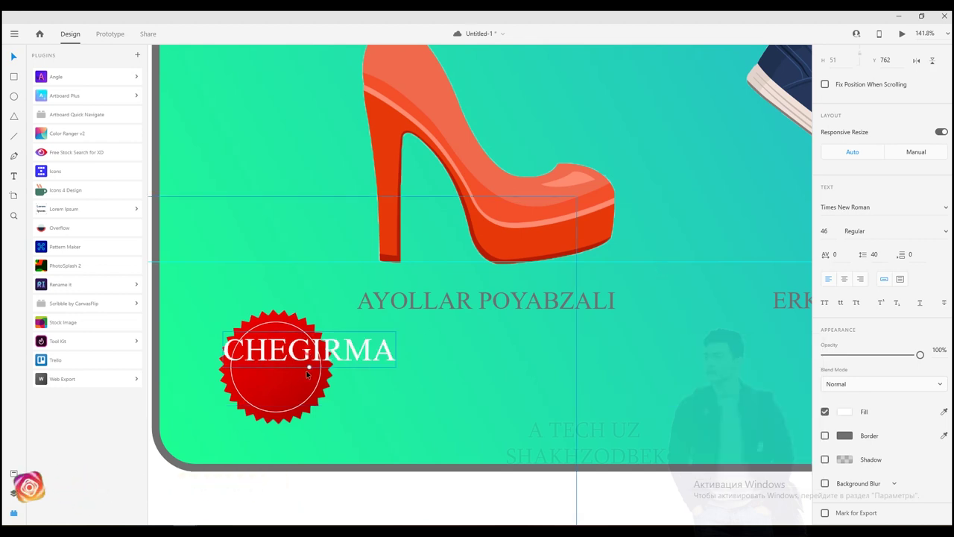
{"action": "left_click_drag", "start_coordinate": [309, 366], "coordinate": [294, 350]}
{"action": "left_click", "coordinate": [295, 350]}
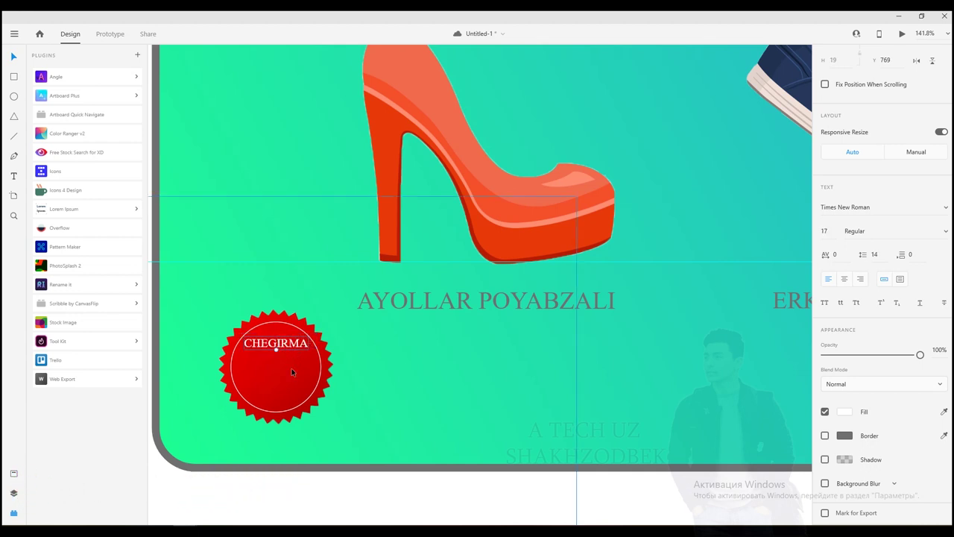
Add the text -25 % in Times New Roman size 46 over the red badge
{"action": "left_click", "coordinate": [15, 177]}
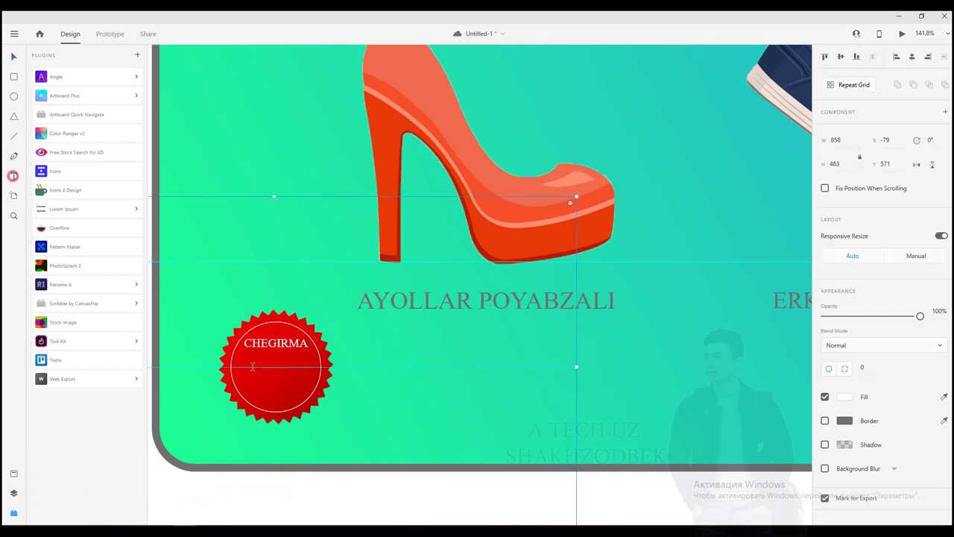
{"action": "left_click", "coordinate": [252, 370]}
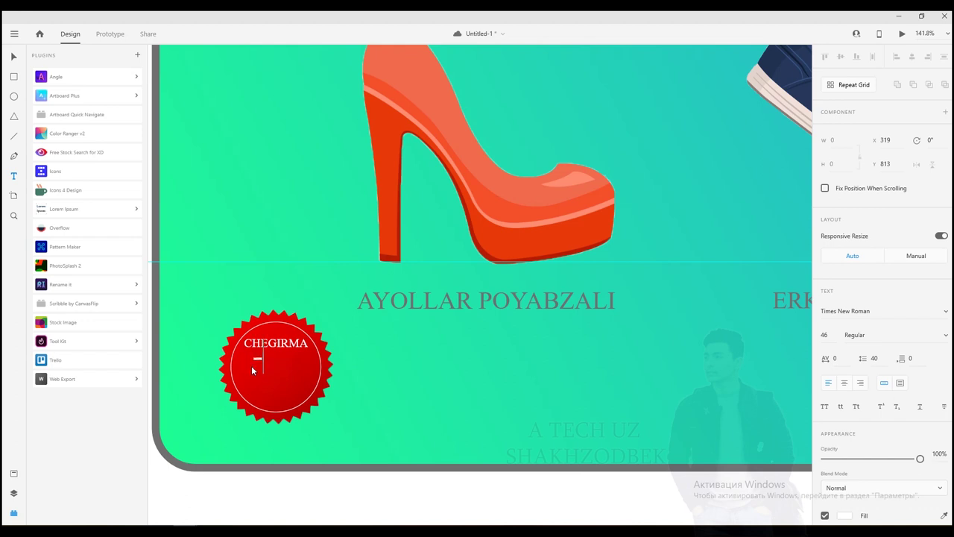
{"action": "type", "text": "-@"}
{"action": "key", "text": "BackSpace"}
{"action": "type", "text": "25 %"}
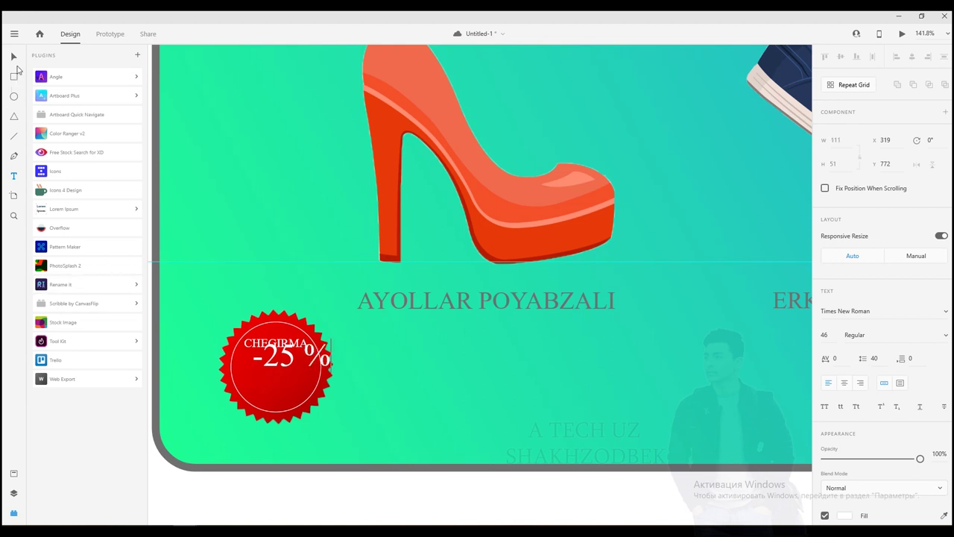
Move the -25 % text down to the centre of the badge's circle, just below the CHEGIRMA text
{"action": "left_click", "coordinate": [13, 56]}
{"action": "left_click_drag", "start_coordinate": [289, 361], "coordinate": [273, 365]}
{"action": "double_click", "coordinate": [274, 365]}
{"action": "key", "text": "Escape"}
{"action": "key", "text": "Down"}
{"action": "key", "text": "Down"}
{"action": "key", "text": "Down"}
{"action": "key", "text": "Down"}
{"action": "key", "text": "Down"}
{"action": "key", "text": "Down"}
{"action": "key", "text": "Down"}
{"action": "key", "text": "Down"}
{"action": "key", "text": "Down"}
{"action": "key", "text": "Down"}
{"action": "key", "text": "Down"}
Tilt the -25 % text counter-clockwise to about -20° and the CHEGIRMA text to -22°, keeping both inside the badge's circle
{"action": "left_click_drag", "start_coordinate": [276, 345], "coordinate": [276, 350]}
{"action": "left_click", "coordinate": [378, 349]}
{"action": "left_click", "coordinate": [287, 350]}
{"action": "left_click_drag", "start_coordinate": [274, 361], "coordinate": [275, 349]}
{"action": "left_click", "coordinate": [277, 373]}
{"action": "left_click_drag", "start_coordinate": [275, 398], "coordinate": [275, 373]}
{"action": "left_click", "coordinate": [267, 348]}
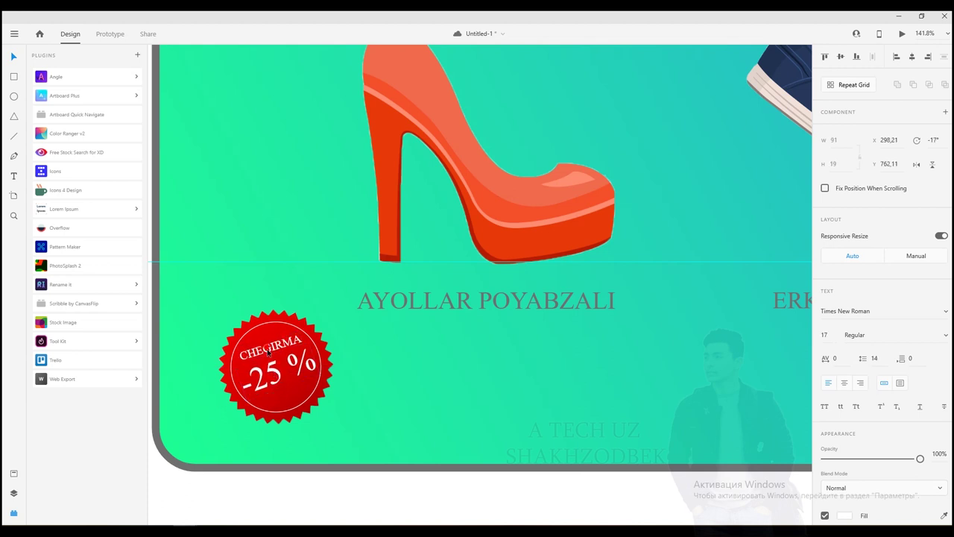
{"action": "left_click_drag", "start_coordinate": [273, 356], "coordinate": [278, 336]}
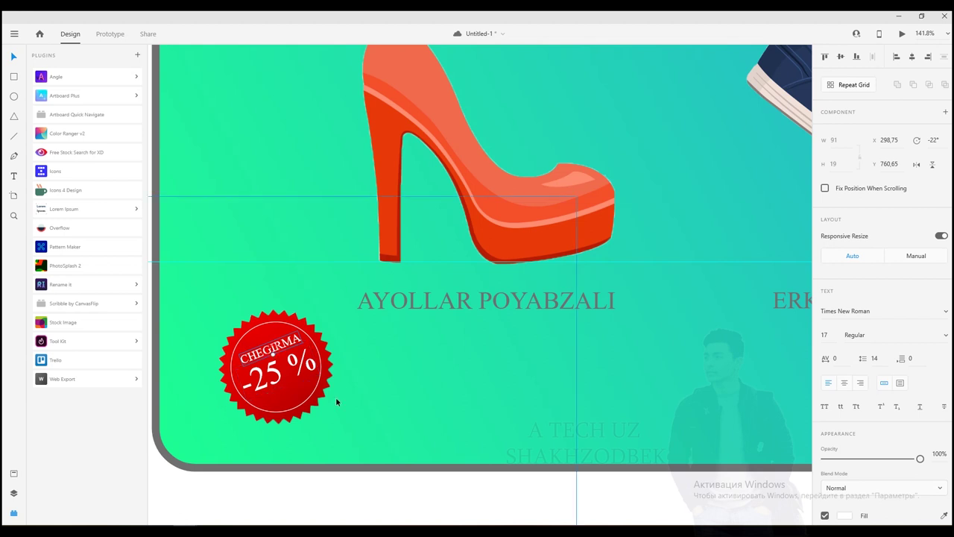
Set the -25 % text's rotation to -22° to match the CHEGIRMA text
{"action": "left_click", "coordinate": [414, 396]}
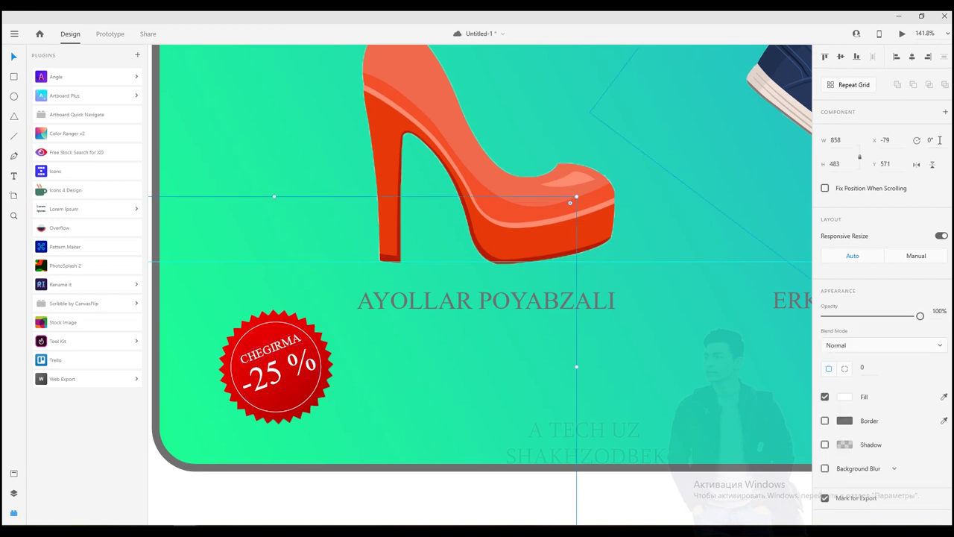
{"action": "left_click", "coordinate": [290, 345]}
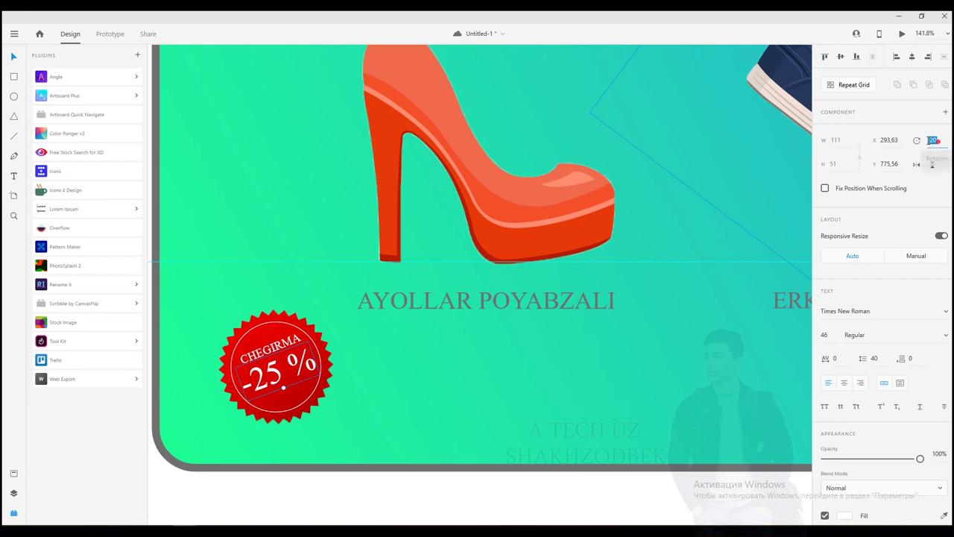
{"action": "left_click", "coordinate": [272, 345]}
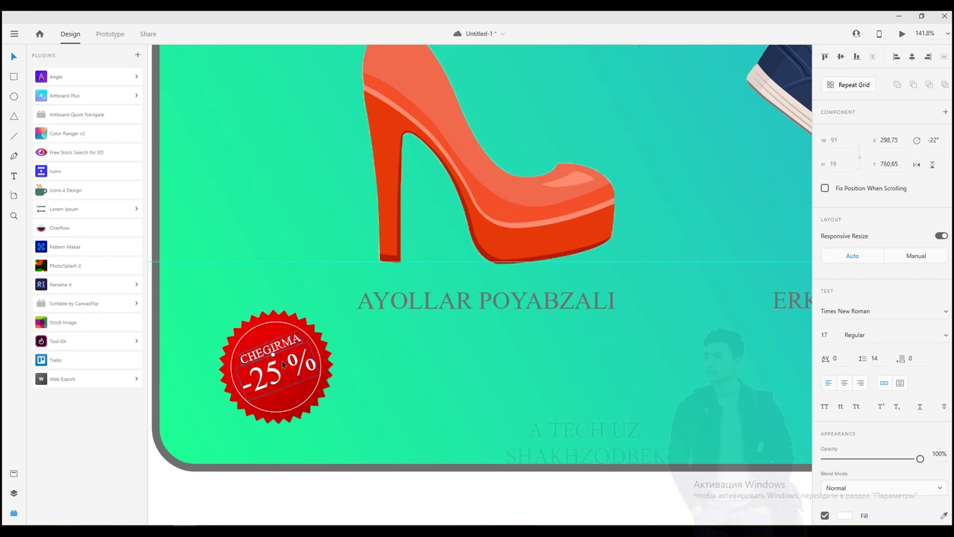
{"action": "left_click", "coordinate": [929, 140]}
{"action": "type", "text": "-22"}
{"action": "left_click", "coordinate": [925, 137]}
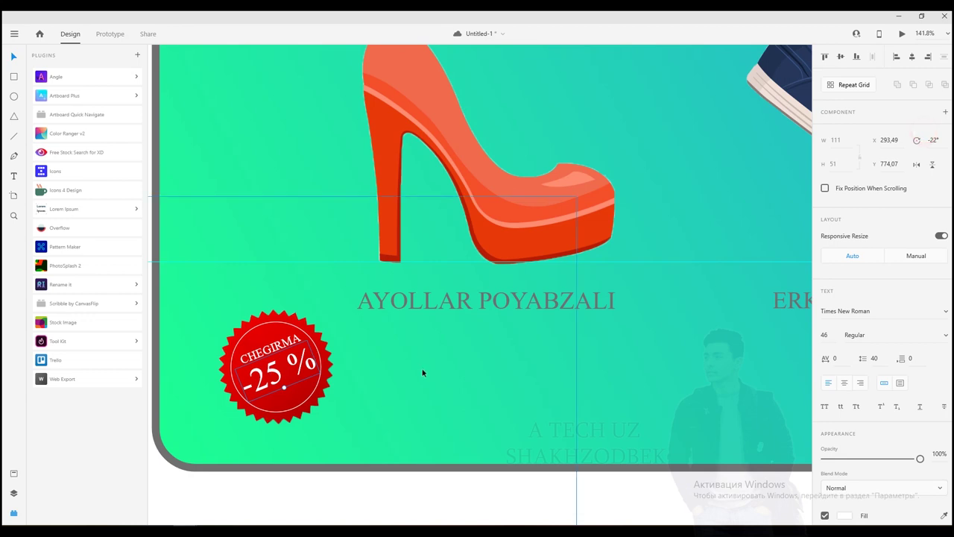
Change the large rounded panel's fill from a linear gradient to solid white (#FFFFFF)
{"action": "scroll", "coordinate": [422, 369], "scroll_direction": "down", "scroll_amount": 6}
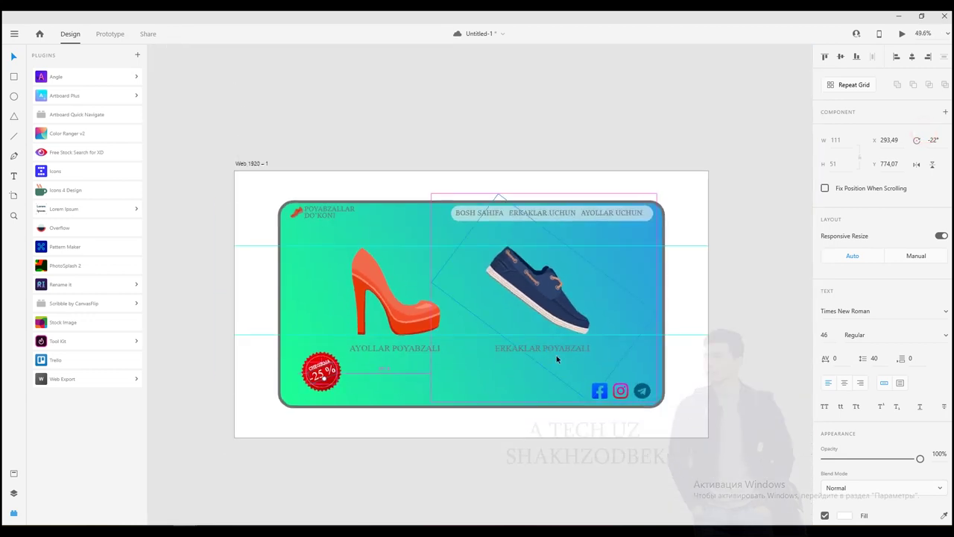
{"action": "scroll", "coordinate": [556, 356], "scroll_direction": "up", "scroll_amount": 2}
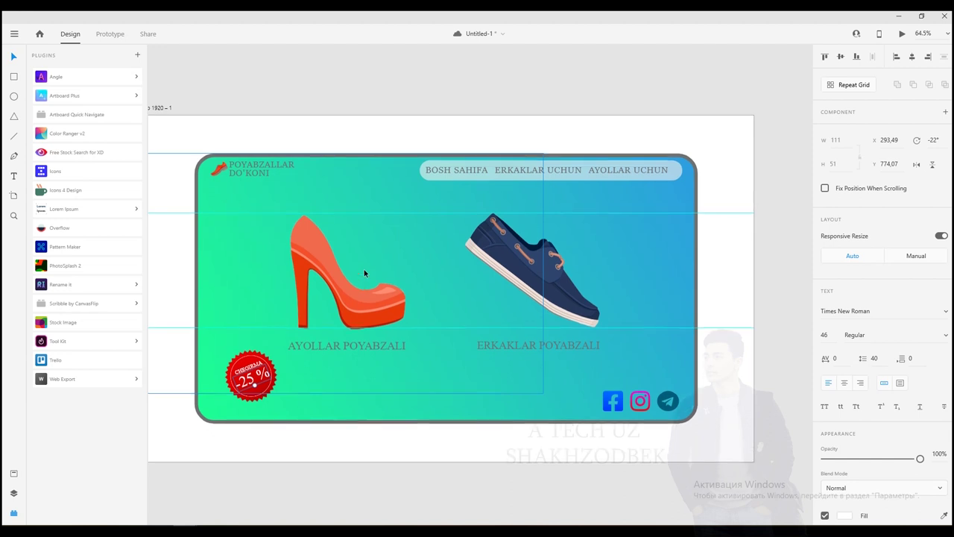
{"action": "scroll", "coordinate": [481, 279], "scroll_direction": "left", "scroll_amount": 3}
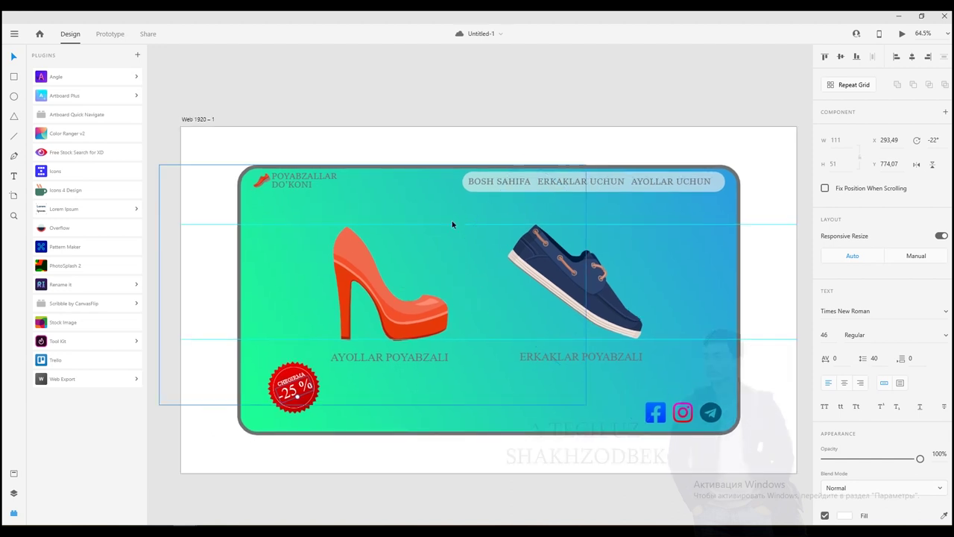
{"action": "left_click", "coordinate": [392, 232]}
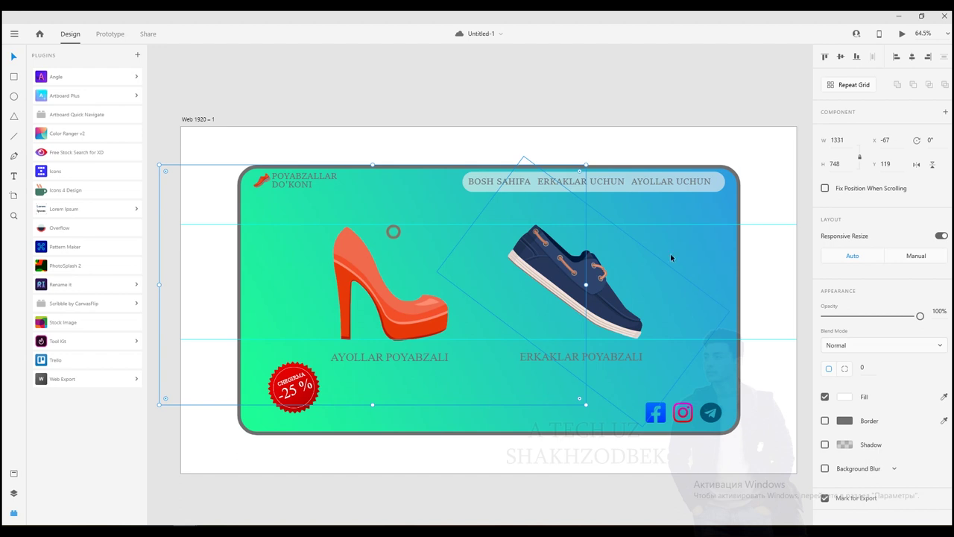
{"action": "left_click", "coordinate": [695, 206]}
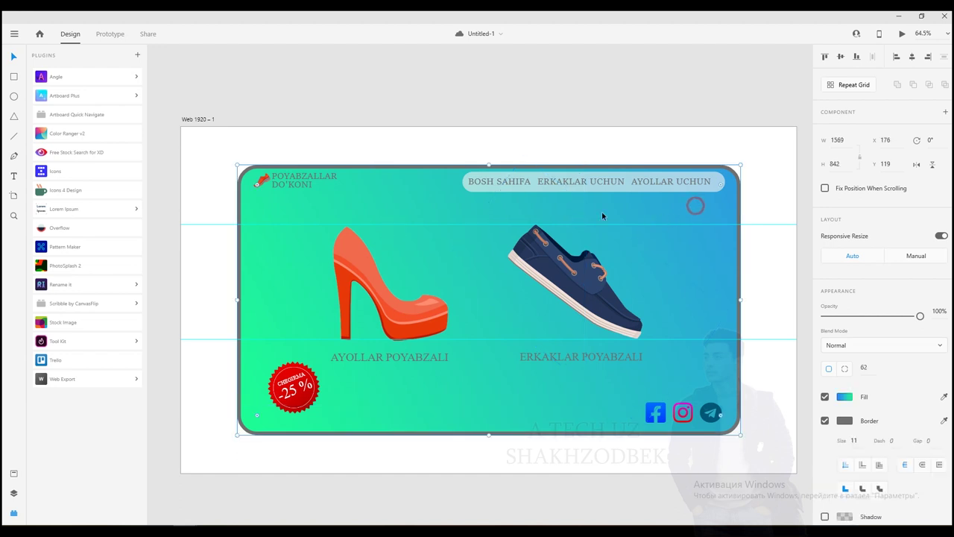
{"action": "left_click", "coordinate": [844, 396]}
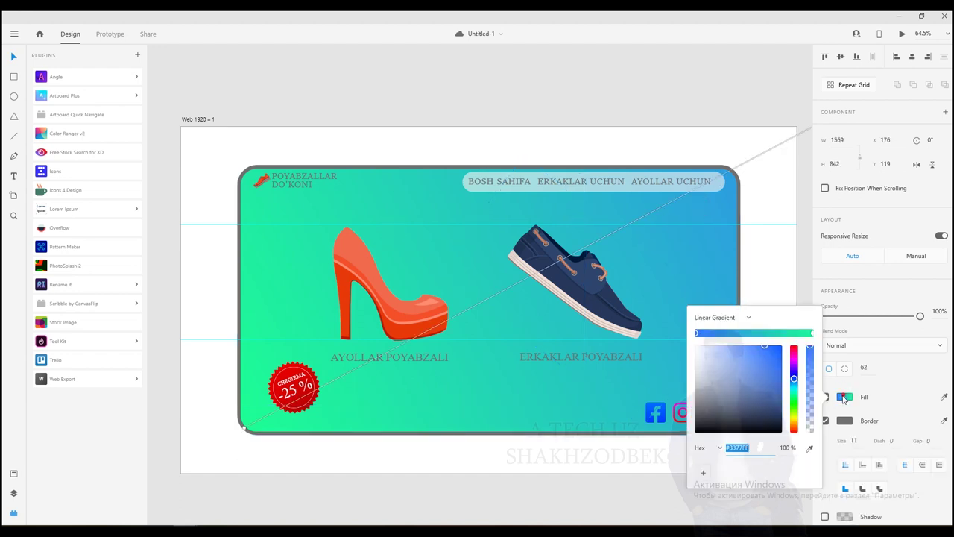
{"action": "left_click", "coordinate": [714, 351]}
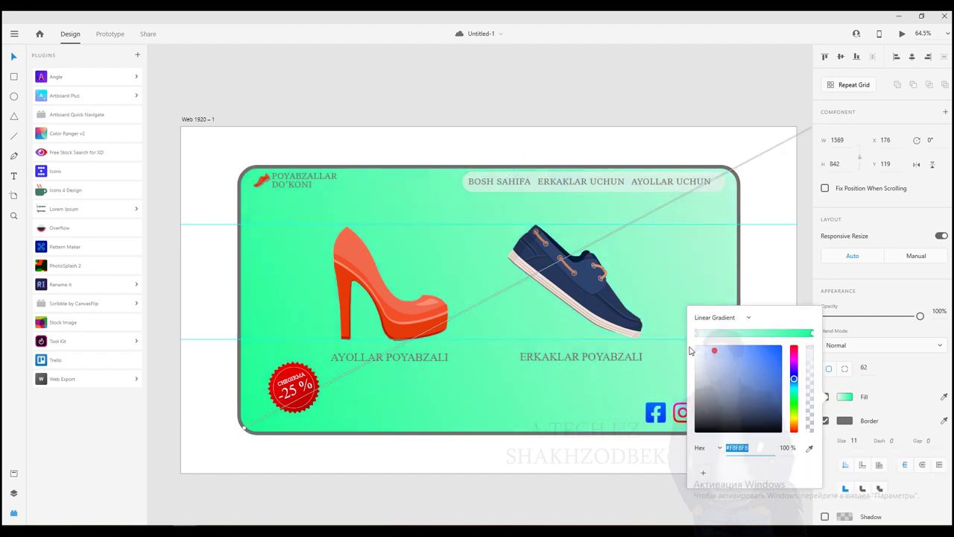
{"action": "left_click", "coordinate": [725, 318]}
{"action": "left_click", "coordinate": [716, 298]}
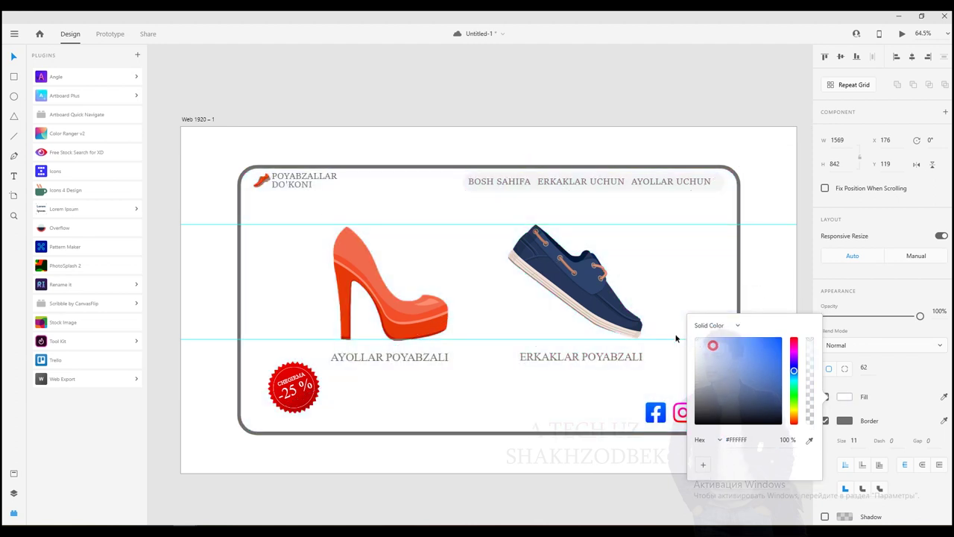
Deselect the panel and select the Web 1920 – 1 artboard
{"action": "left_click", "coordinate": [775, 149]}
{"action": "left_click", "coordinate": [201, 136]}
{"action": "left_click", "coordinate": [191, 119]}
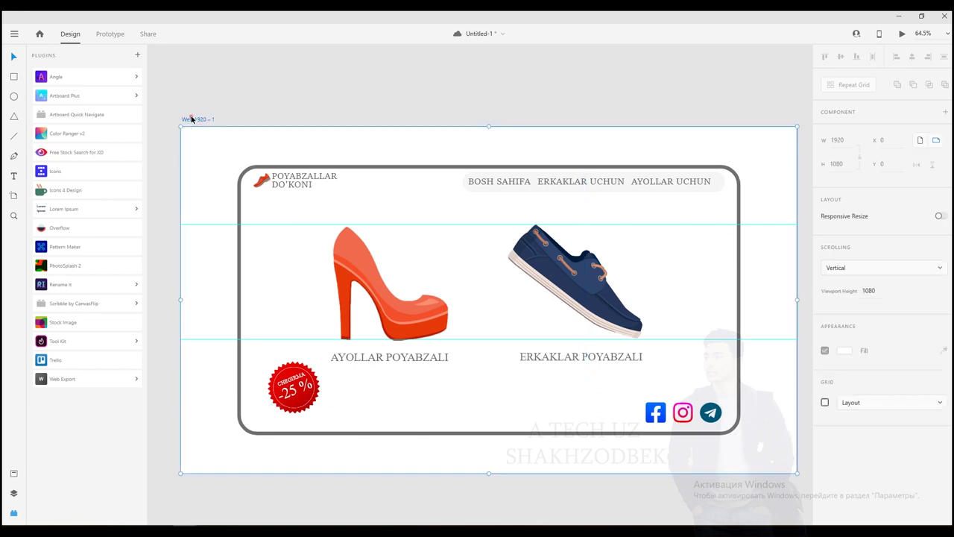
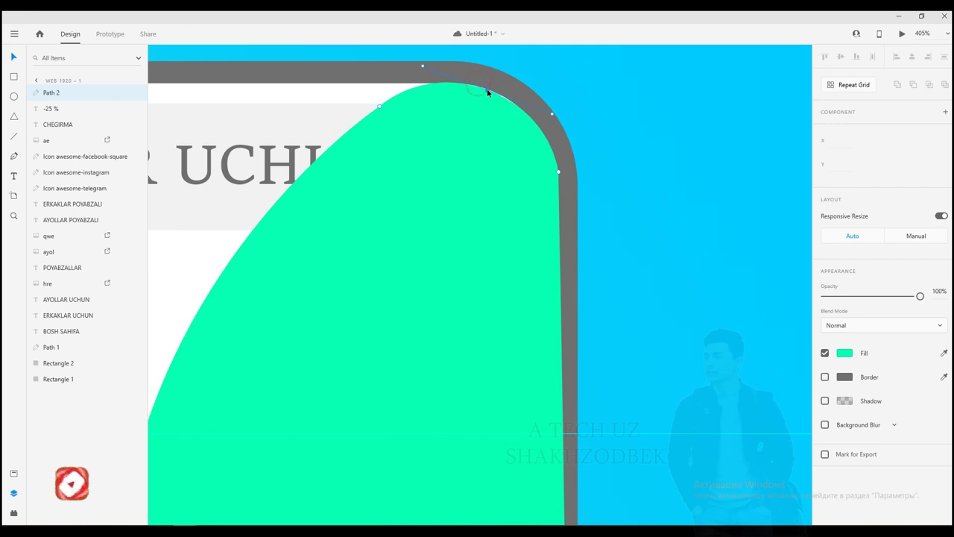
Adjust the curve handle of the green wave shape so its edge follows the panel's rounded upper-right corner
{"action": "left_click_drag", "start_coordinate": [552, 113], "coordinate": [539, 102]}
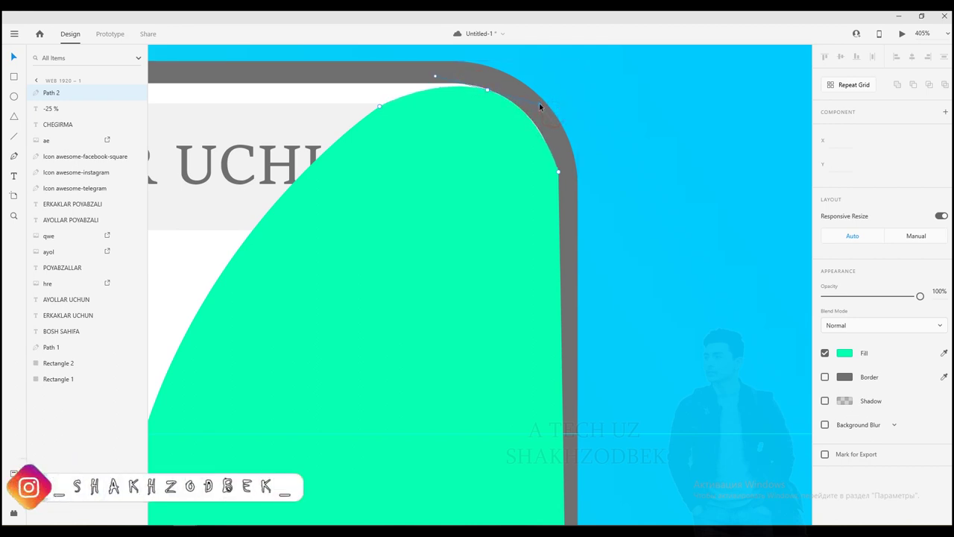
{"action": "left_click", "coordinate": [676, 180]}
{"action": "key", "text": "ctrl+0"}
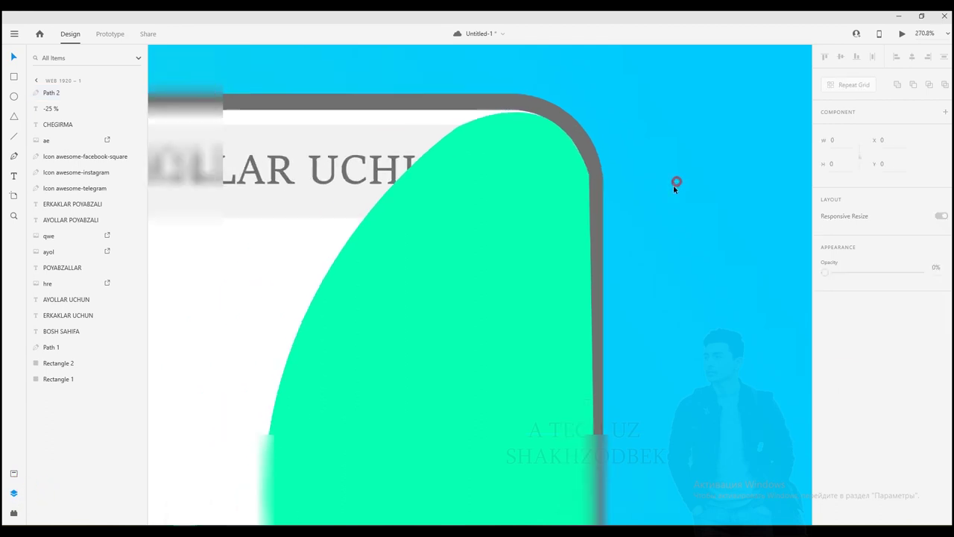
{"action": "left_click_drag", "start_coordinate": [211, 284], "coordinate": [425, 407]}
{"action": "left_click_drag", "start_coordinate": [425, 406], "coordinate": [231, 435]}
{"action": "scroll", "coordinate": [230, 434], "scroll_direction": "up", "scroll_amount": 3}
{"action": "scroll", "coordinate": [239, 425], "scroll_direction": "down", "scroll_amount": 4}
Change the green wave shape's fill to a linear gradient running from bright green down to dark green #03805A
{"action": "left_click", "coordinate": [540, 285]}
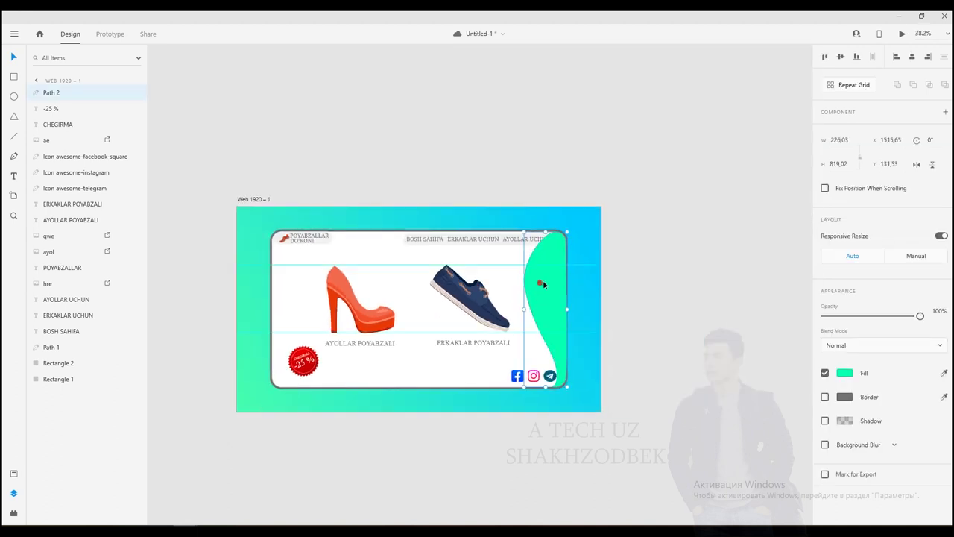
{"action": "left_click", "coordinate": [844, 372]}
{"action": "left_click", "coordinate": [708, 302]}
{"action": "left_click", "coordinate": [717, 321]}
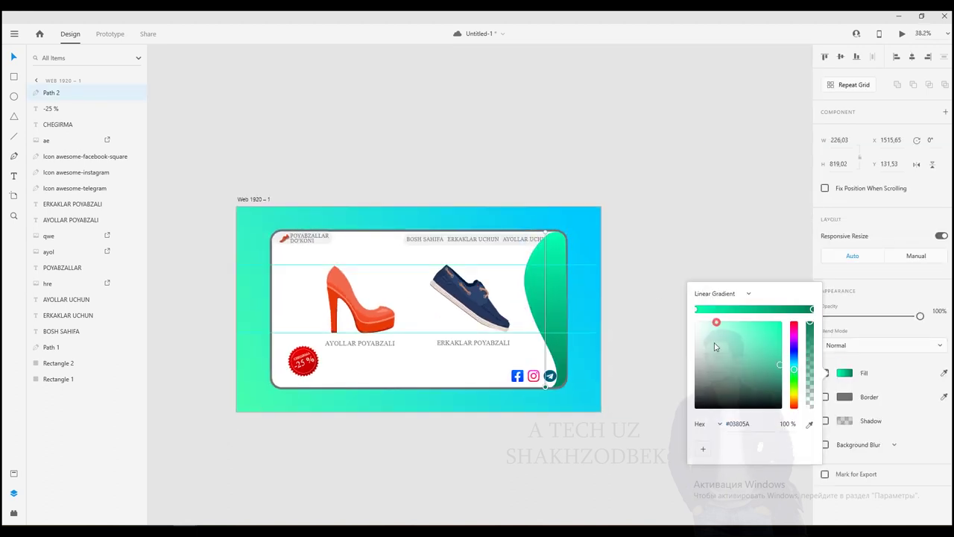
{"action": "left_click", "coordinate": [734, 227]}
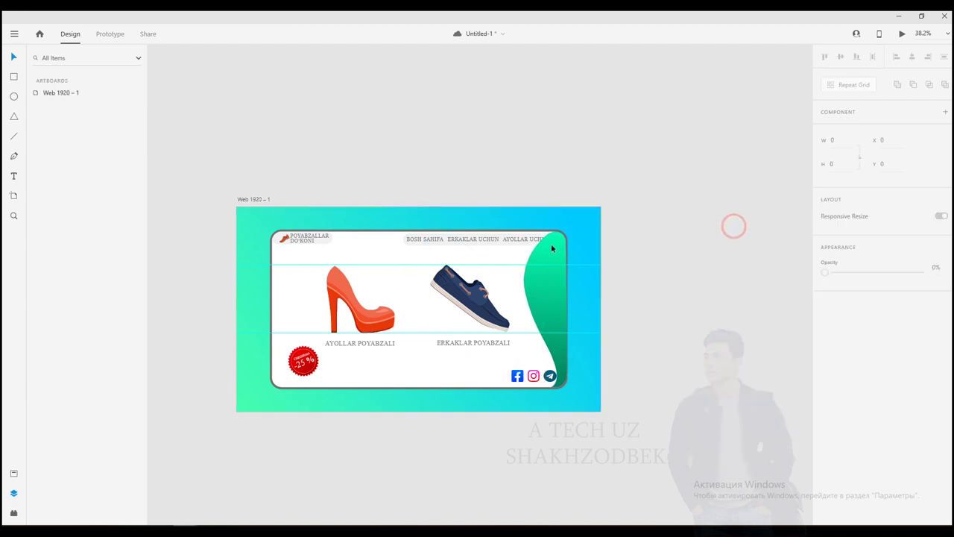
{"action": "scroll", "coordinate": [265, 276], "scroll_direction": "up", "scroll_amount": 5}
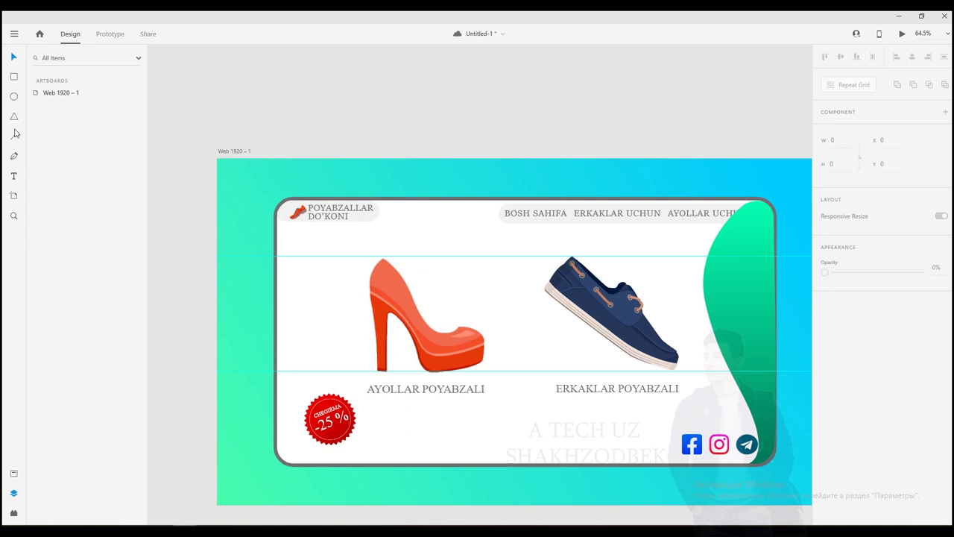
Draw a closed wavy shape about 457 wide and 819 high along the card's left edge with the Pen tool
{"action": "left_click", "coordinate": [283, 209]}
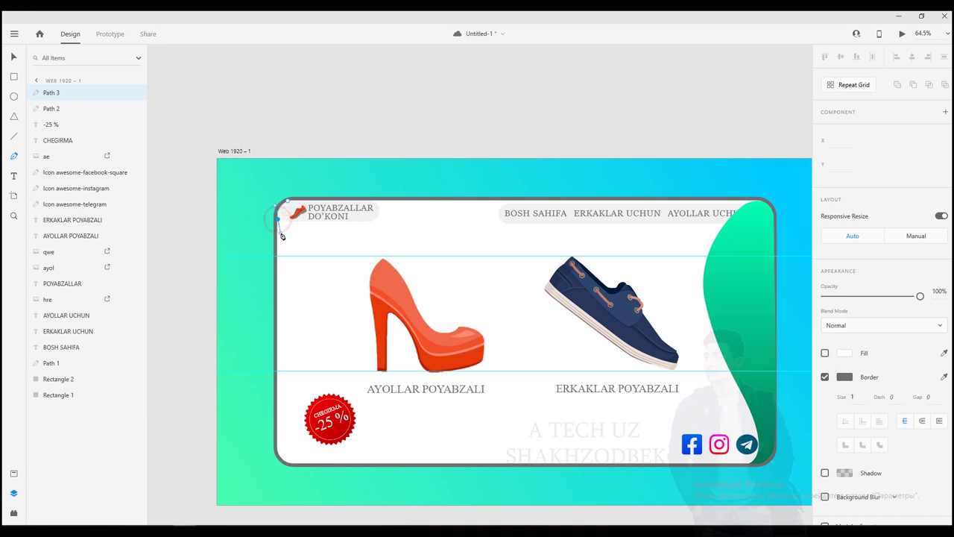
{"action": "left_click", "coordinate": [278, 451]}
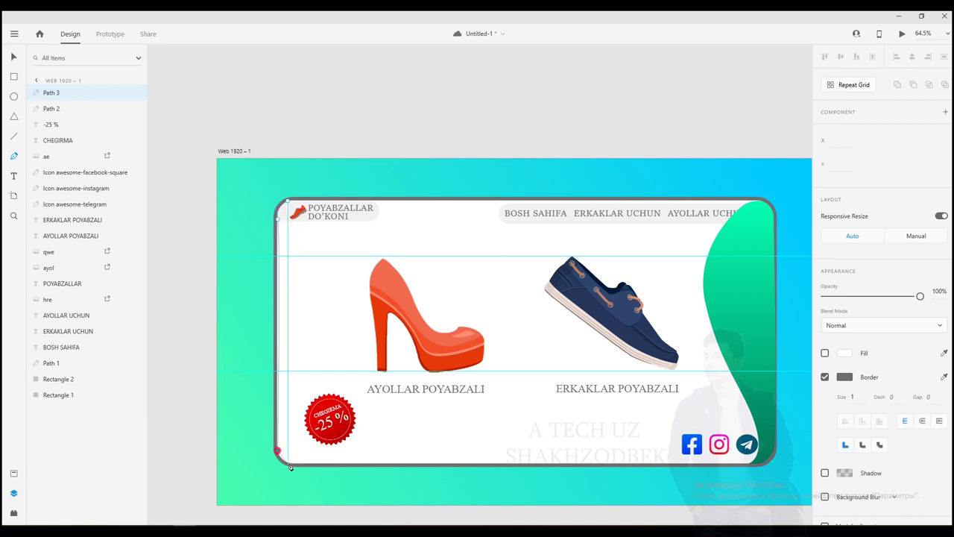
{"action": "left_click", "coordinate": [290, 463]}
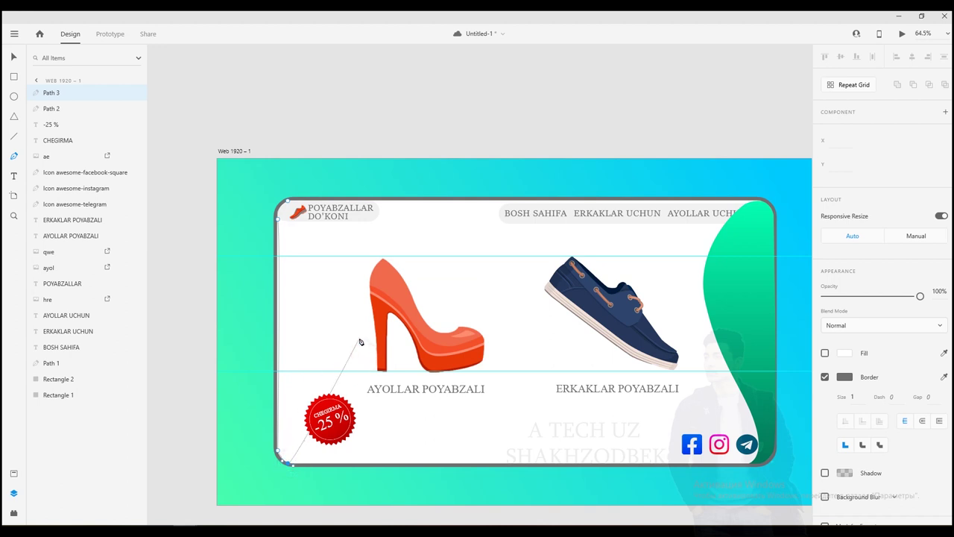
{"action": "left_click_drag", "start_coordinate": [359, 338], "coordinate": [363, 284]}
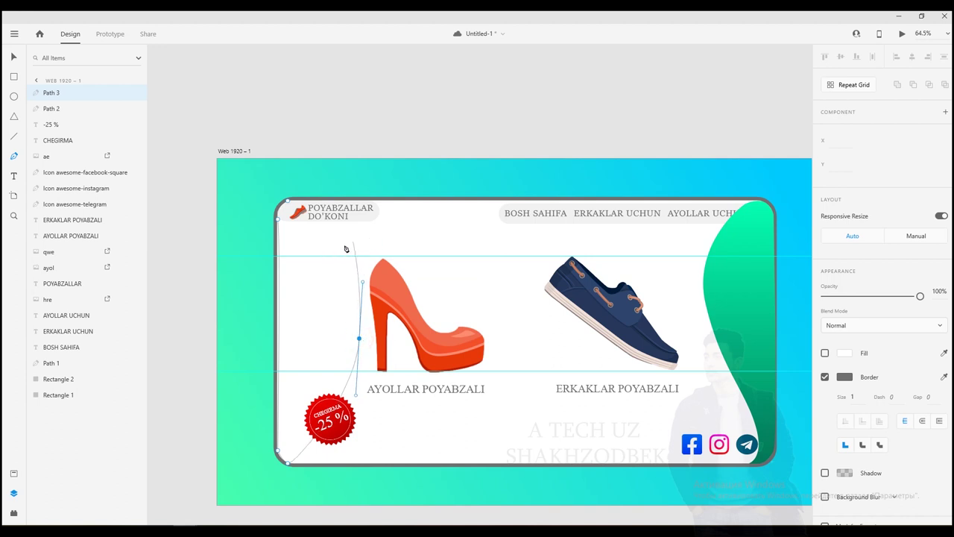
{"action": "left_click_drag", "start_coordinate": [337, 249], "coordinate": [337, 226]}
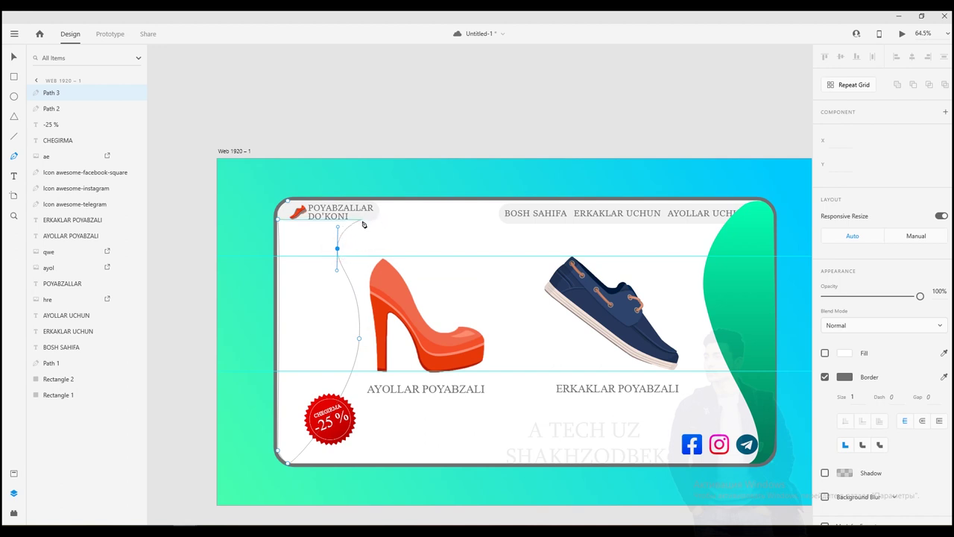
{"action": "left_click", "coordinate": [359, 222]}
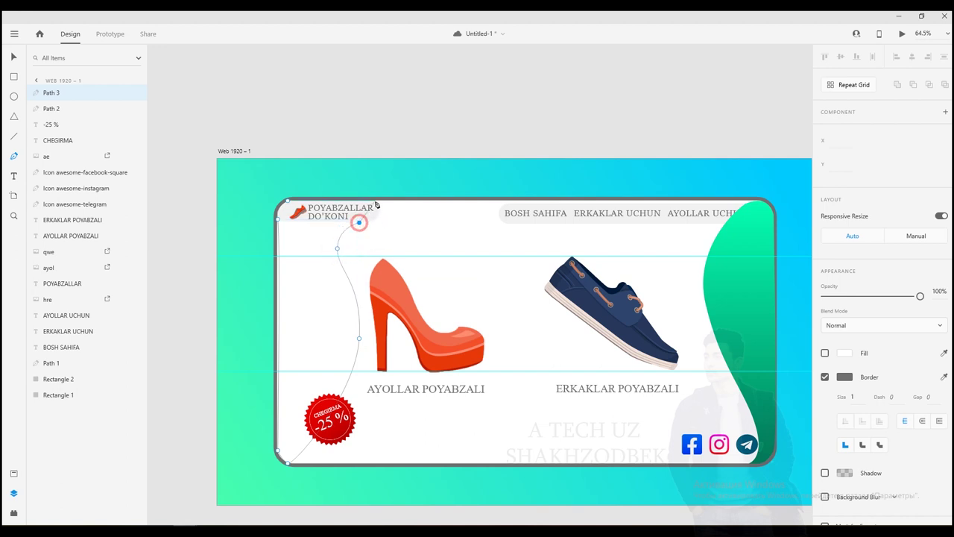
{"action": "left_click", "coordinate": [424, 201]}
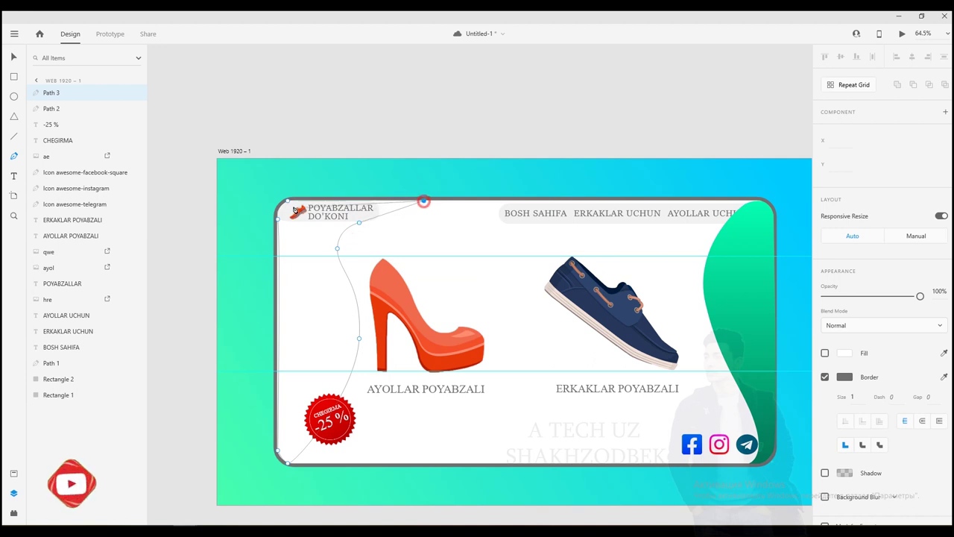
{"action": "left_click", "coordinate": [288, 201]}
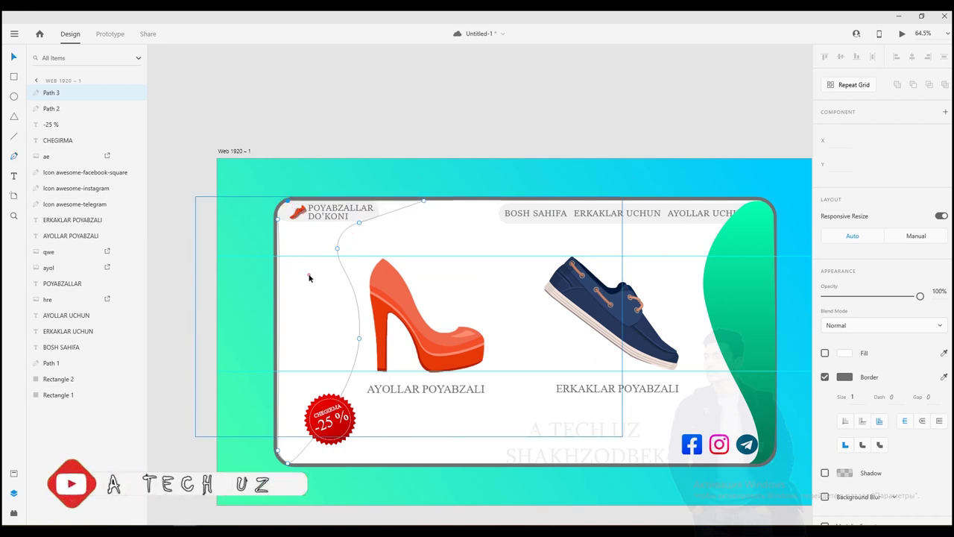
{"action": "key", "text": "Escape"}
{"action": "left_click", "coordinate": [349, 282]}
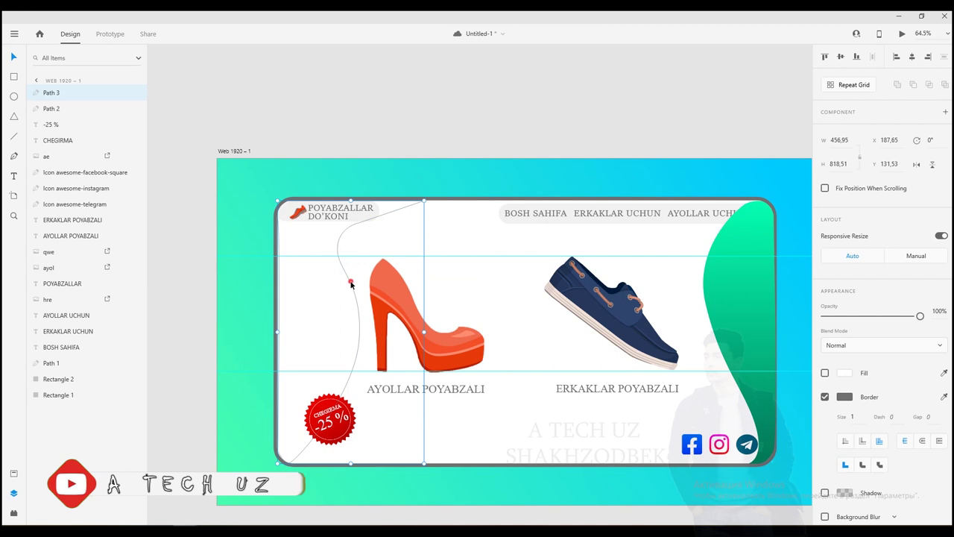
{"action": "left_click", "coordinate": [335, 246]}
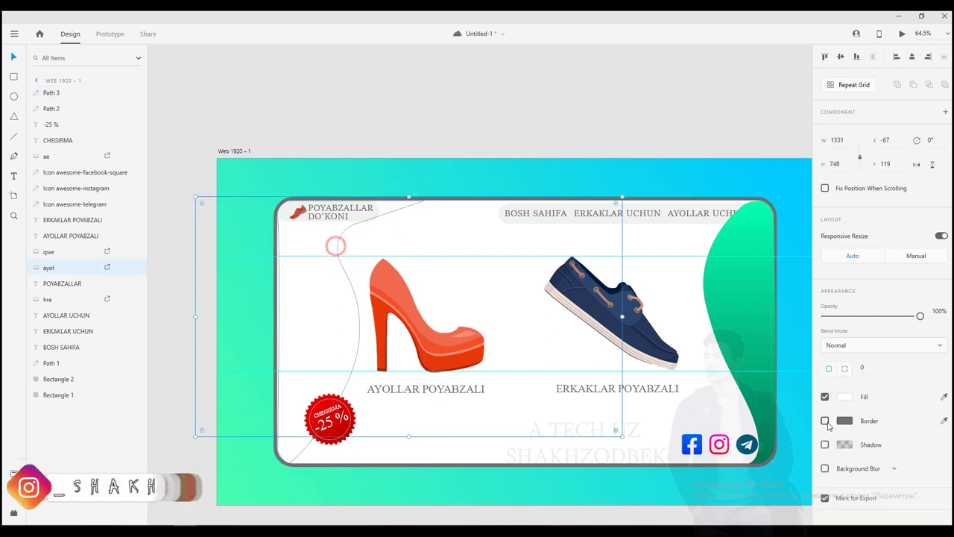
{"action": "left_click", "coordinate": [844, 397]}
{"action": "left_click", "coordinate": [736, 326]}
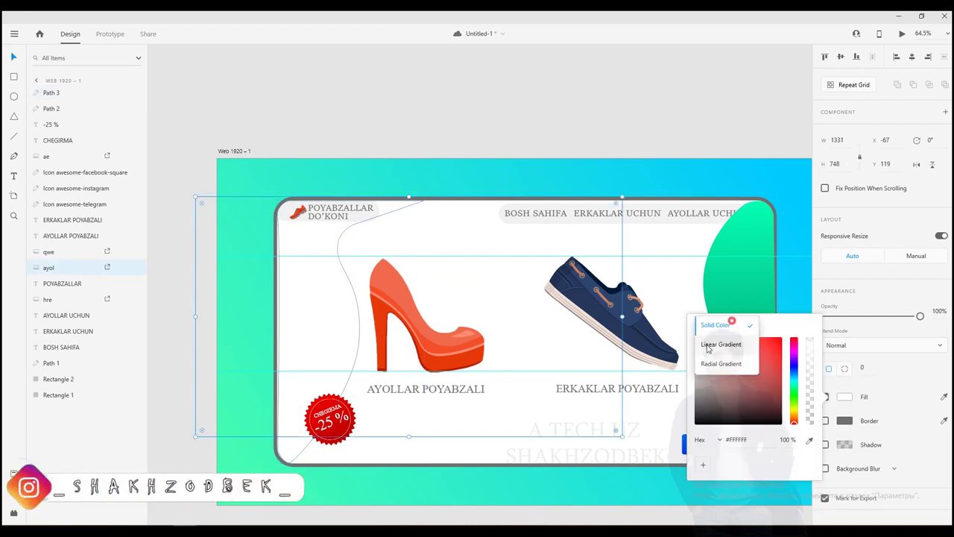
{"action": "left_click", "coordinate": [734, 343]}
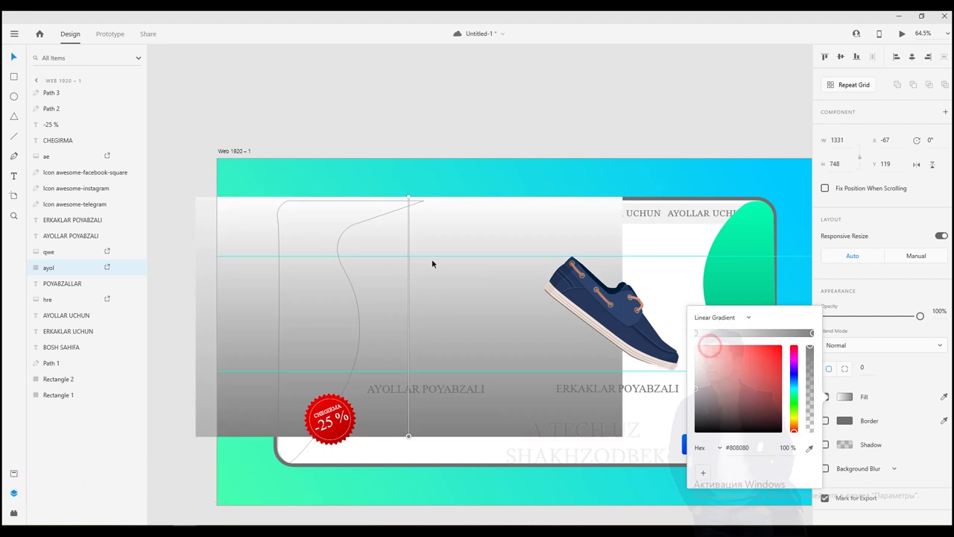
{"action": "left_click", "coordinate": [524, 121]}
{"action": "key", "text": "ctrl+z"}
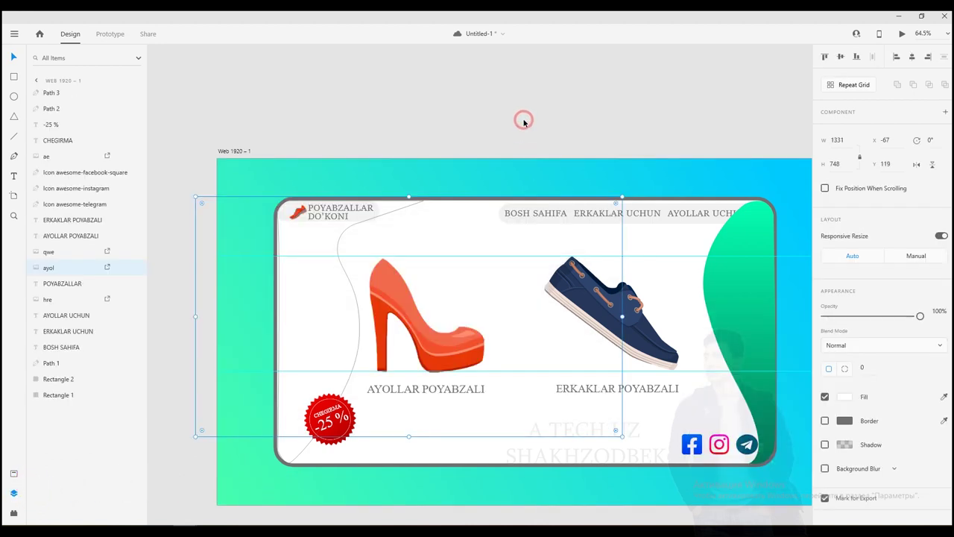
Fill the new wavy shape with a linear gradient and sample its end colour from the red shoe's dark sole
{"action": "left_click", "coordinate": [344, 232]}
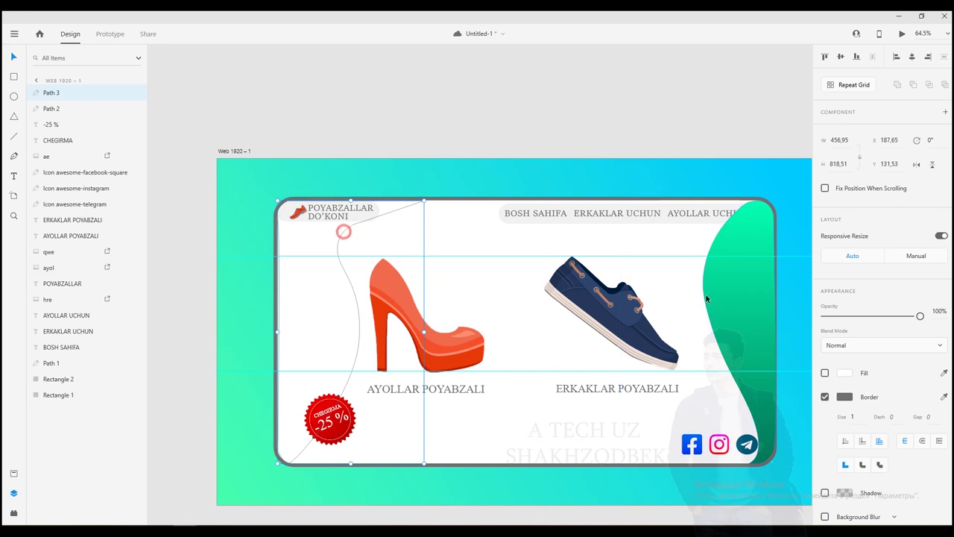
{"action": "left_click", "coordinate": [845, 397]}
{"action": "left_click", "coordinate": [716, 301]}
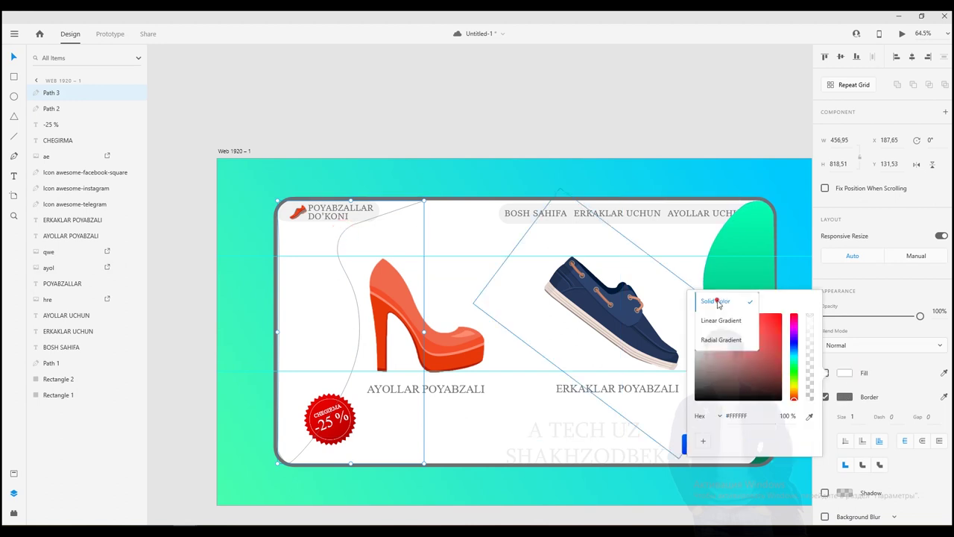
{"action": "left_click", "coordinate": [721, 320]}
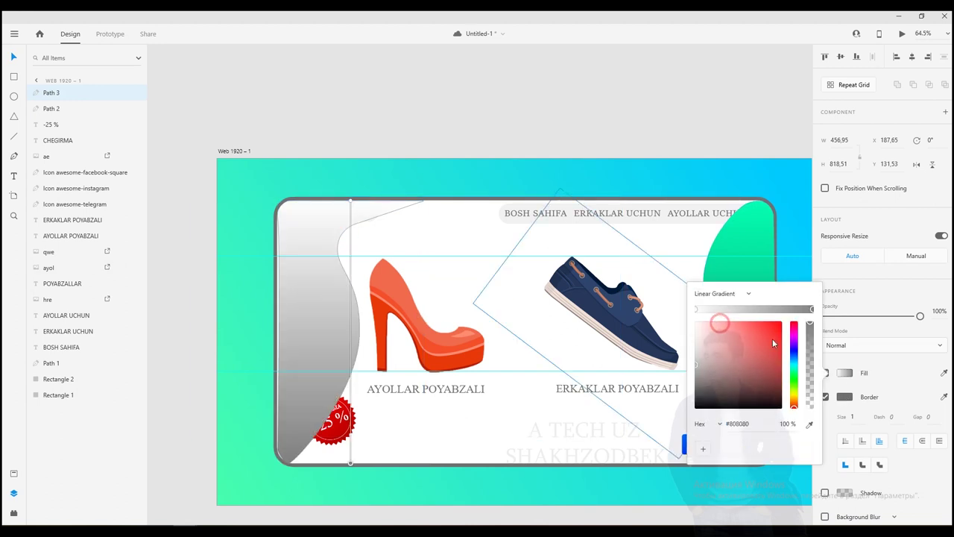
{"action": "left_click", "coordinate": [810, 424]}
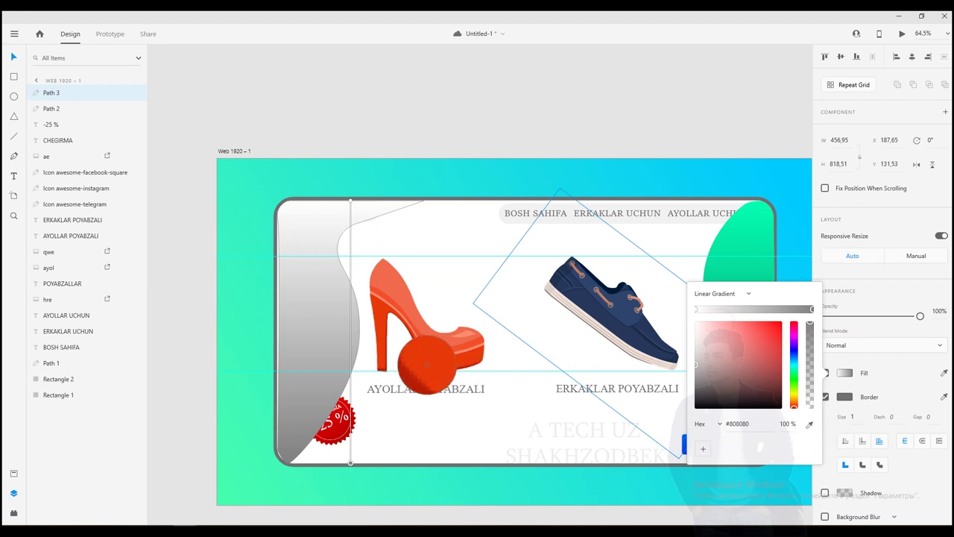
{"action": "left_click", "coordinate": [425, 369]}
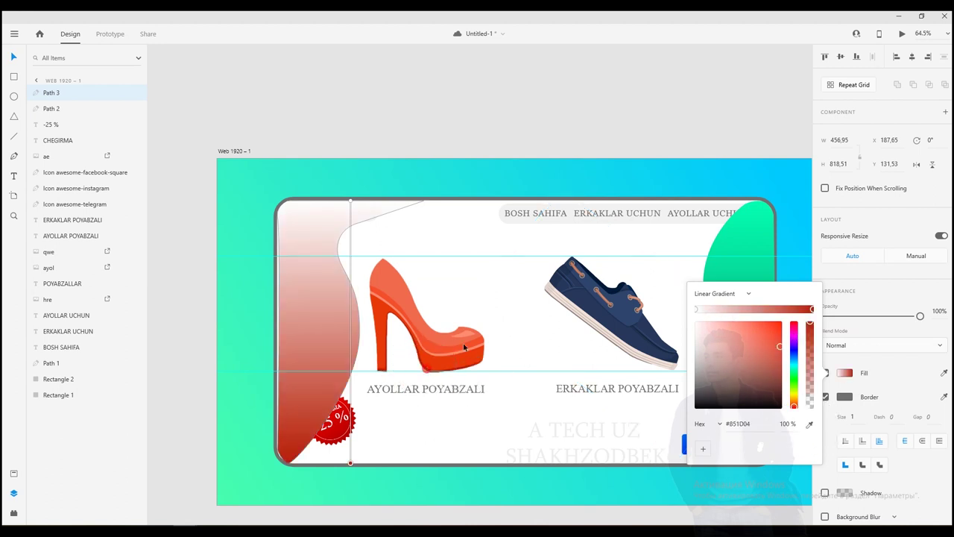
Sample the gradient's start colour from the red shoe's lighter upper and adjust it to #EE5535
{"action": "left_click", "coordinate": [697, 310]}
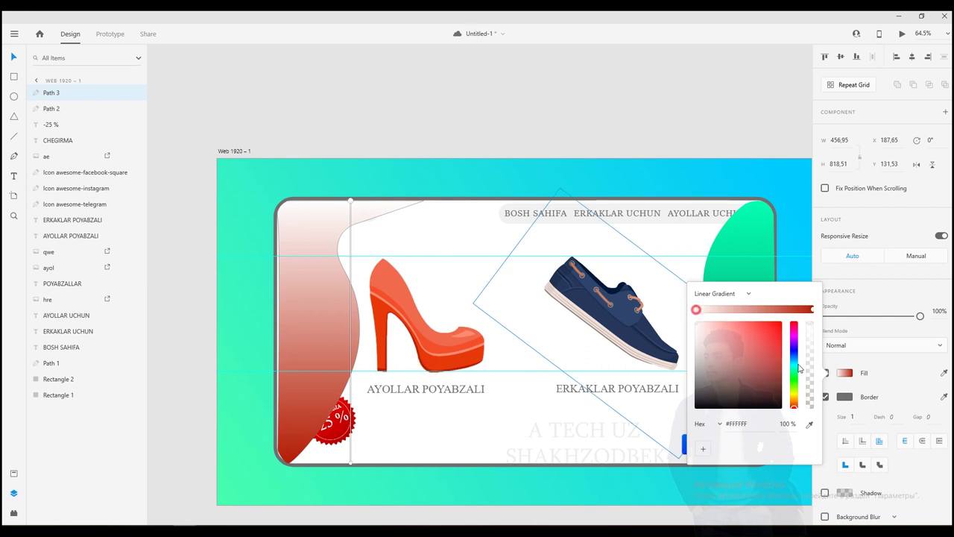
{"action": "left_click", "coordinate": [809, 424]}
{"action": "left_click", "coordinate": [383, 278]}
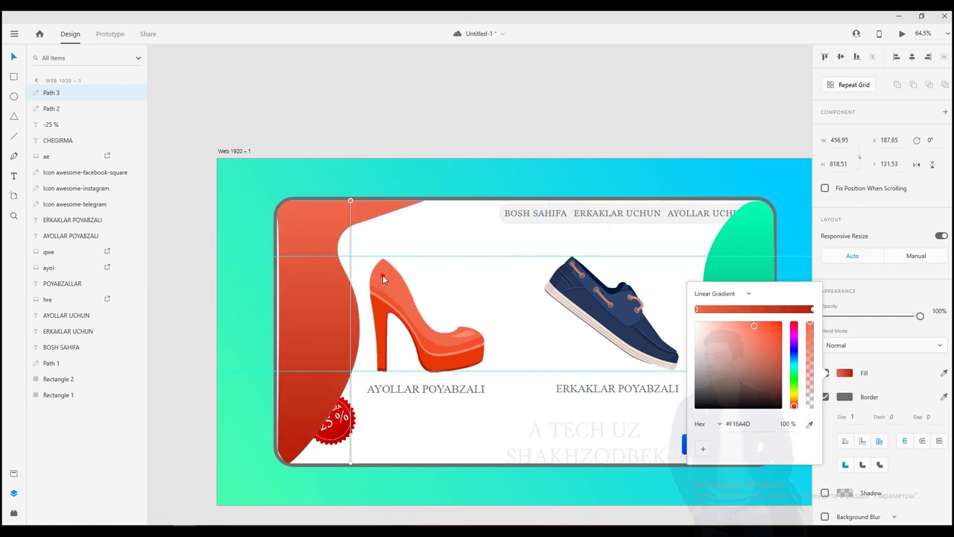
{"action": "mouse_move", "coordinate": [809, 325]}
{"action": "left_mouse_down"}
{"action": "mouse_move", "coordinate": [812, 361]}
{"action": "mouse_move", "coordinate": [811, 322]}
{"action": "left_mouse_up"}
{"action": "left_click", "coordinate": [764, 325]}
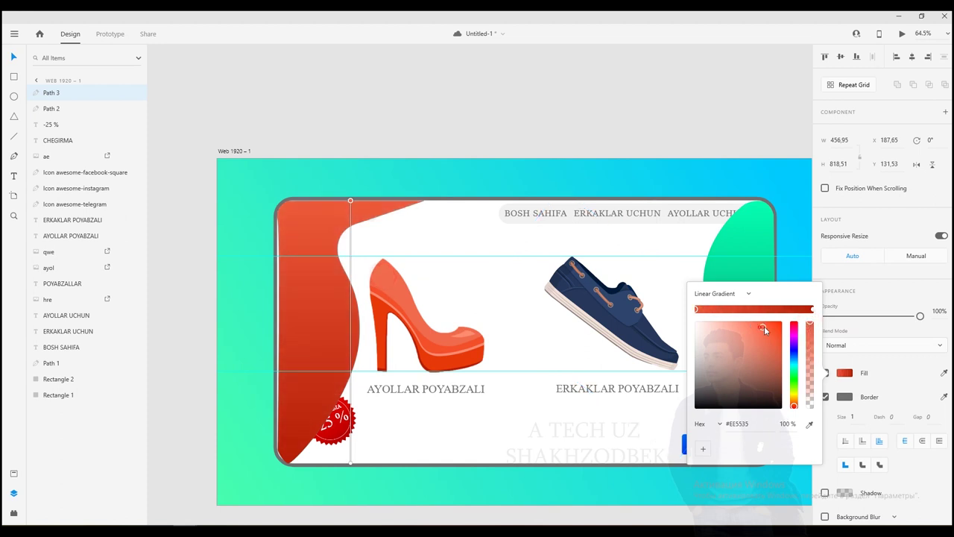
Shift the gradient's start colour to yellow #FFD500 and its end colour to orange #FF9100
{"action": "left_click_drag", "start_coordinate": [795, 405], "coordinate": [794, 401]}
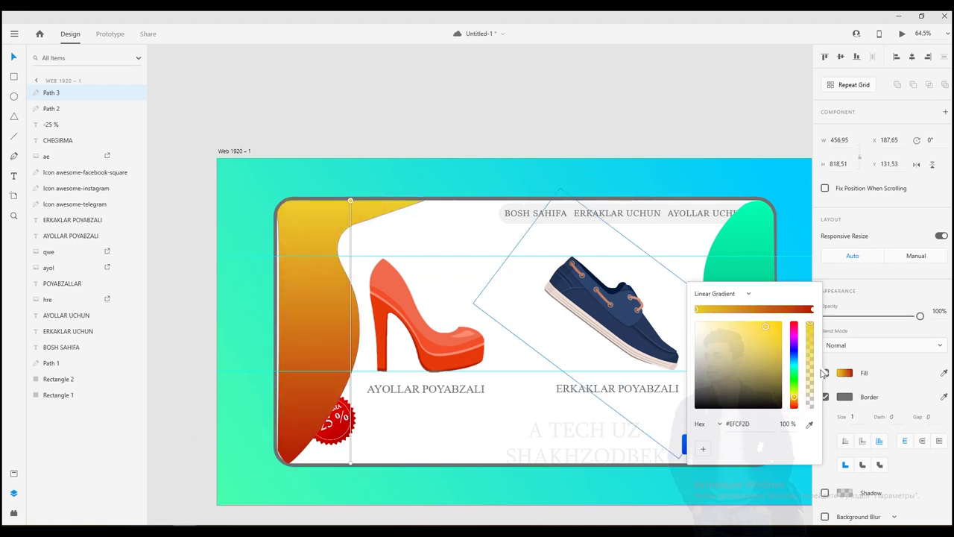
{"action": "left_click", "coordinate": [763, 325]}
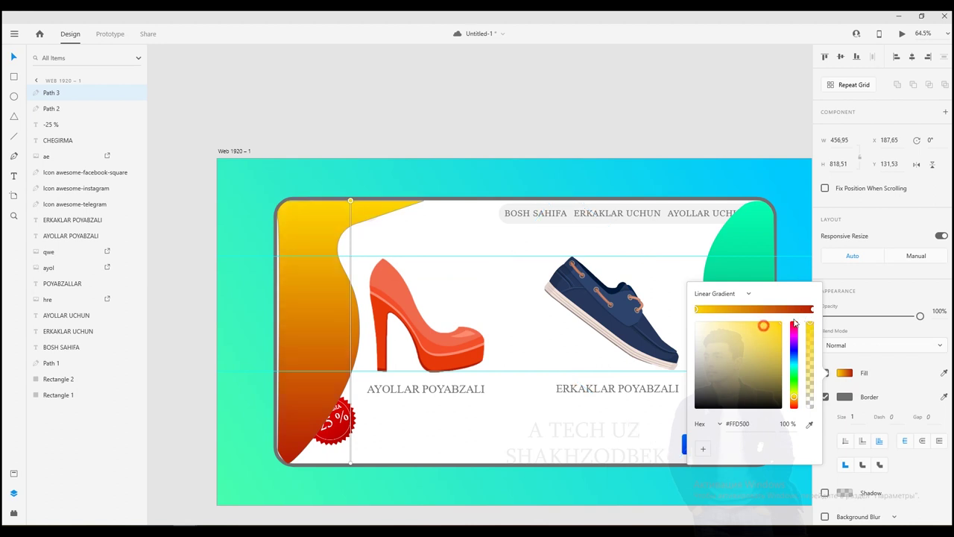
{"action": "left_click", "coordinate": [812, 308]}
{"action": "left_click_drag", "start_coordinate": [794, 407], "coordinate": [795, 404]}
{"action": "left_click", "coordinate": [766, 322]}
{"action": "left_click_drag", "start_coordinate": [765, 321], "coordinate": [781, 321]}
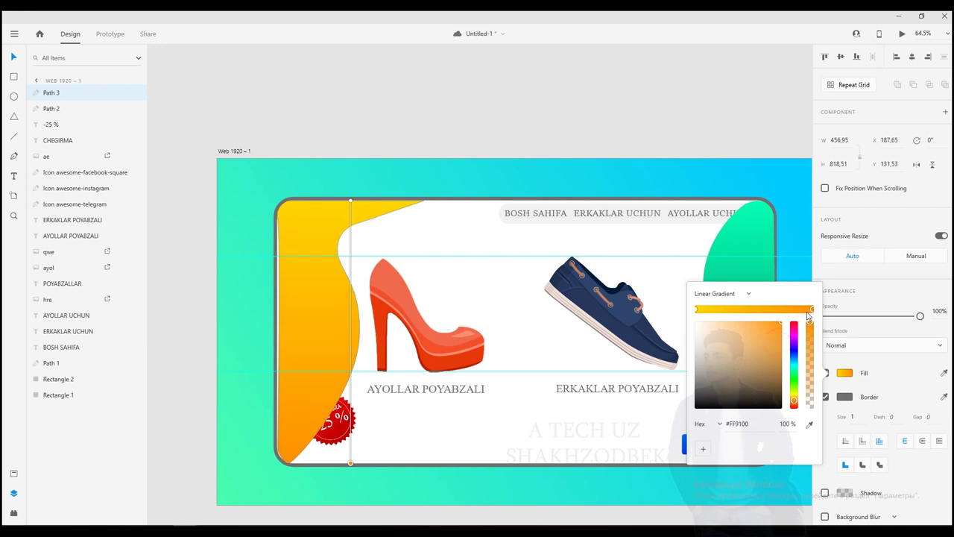
Set the gradient's start colour to bright yellow #FFF700 and deselect the shape
{"action": "left_click", "coordinate": [697, 309]}
{"action": "left_click_drag", "start_coordinate": [796, 402], "coordinate": [796, 400]}
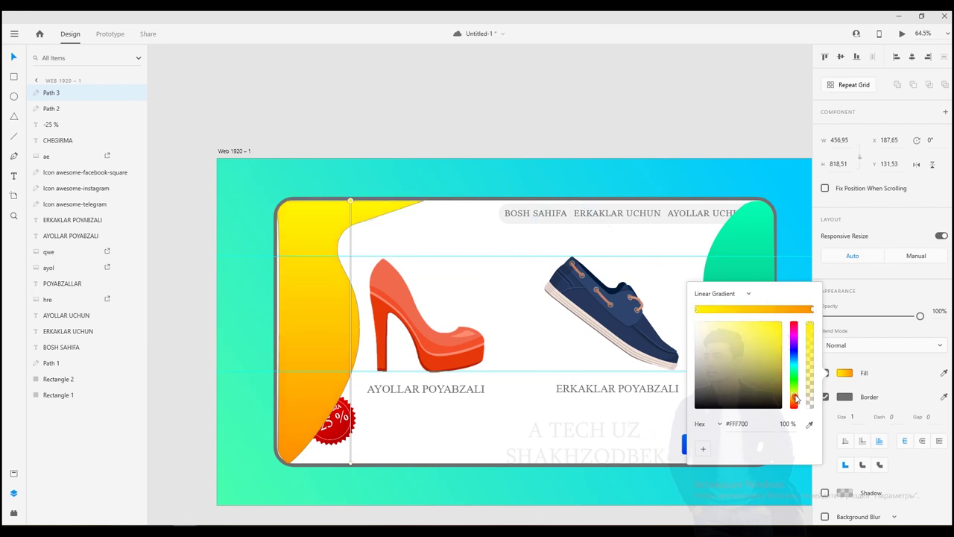
{"action": "left_click", "coordinate": [565, 130]}
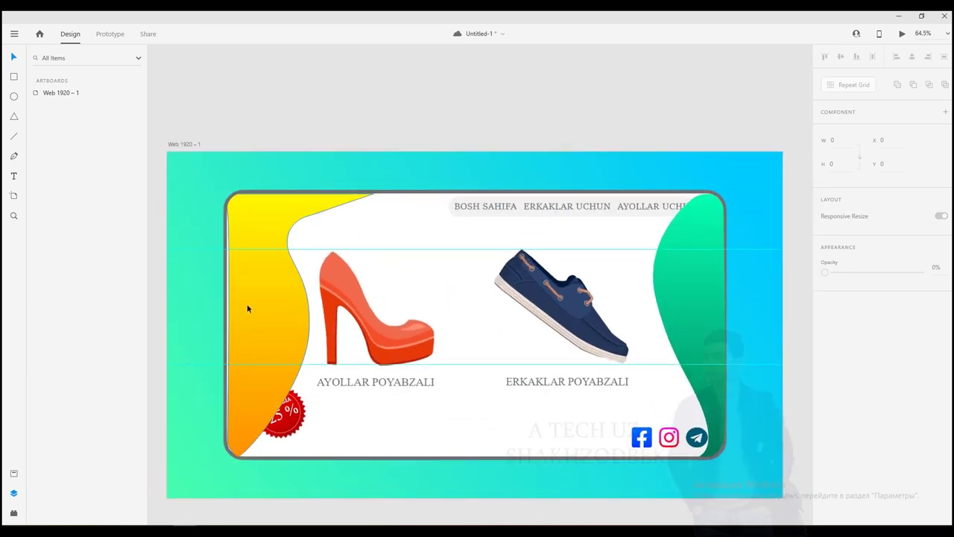
Edit the yellow shape's upper-left anchor points and curve so it follows the card's rounded corner and left edge
{"action": "left_click", "coordinate": [249, 308]}
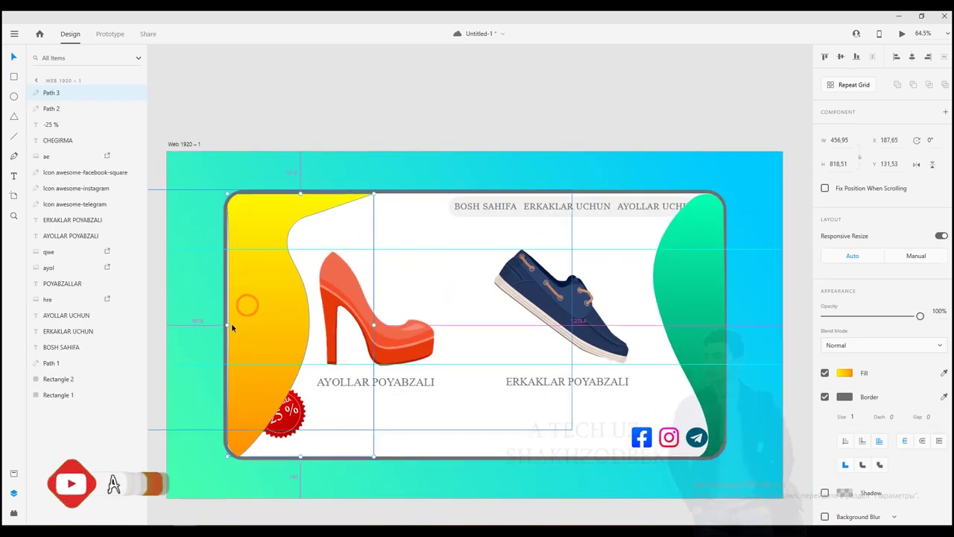
{"action": "scroll", "coordinate": [231, 323], "scroll_direction": "up", "scroll_amount": 3}
{"action": "double_click", "coordinate": [231, 324]}
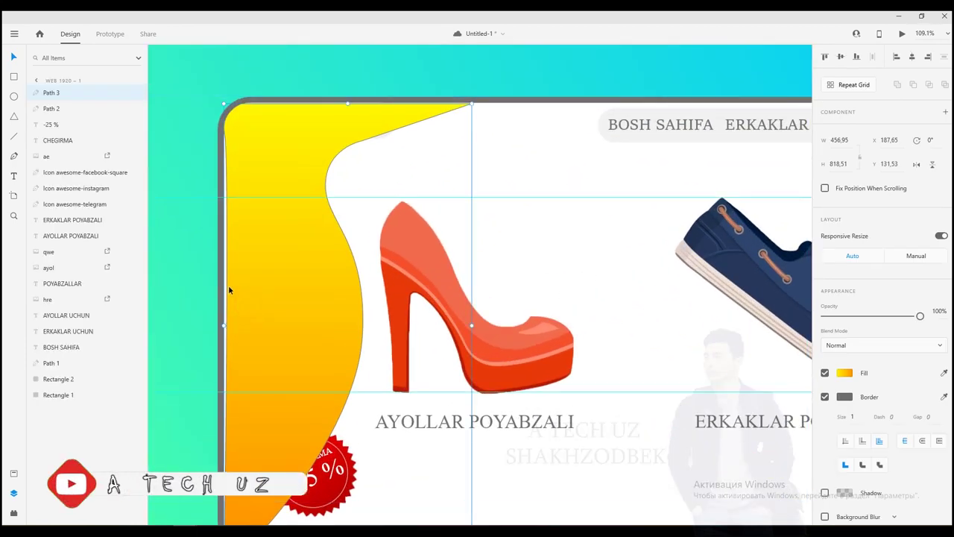
{"action": "left_click_drag", "start_coordinate": [236, 111], "coordinate": [246, 105]}
{"action": "left_click", "coordinate": [228, 132]}
{"action": "left_click_drag", "start_coordinate": [228, 133], "coordinate": [223, 108]}
{"action": "left_click", "coordinate": [219, 109]}
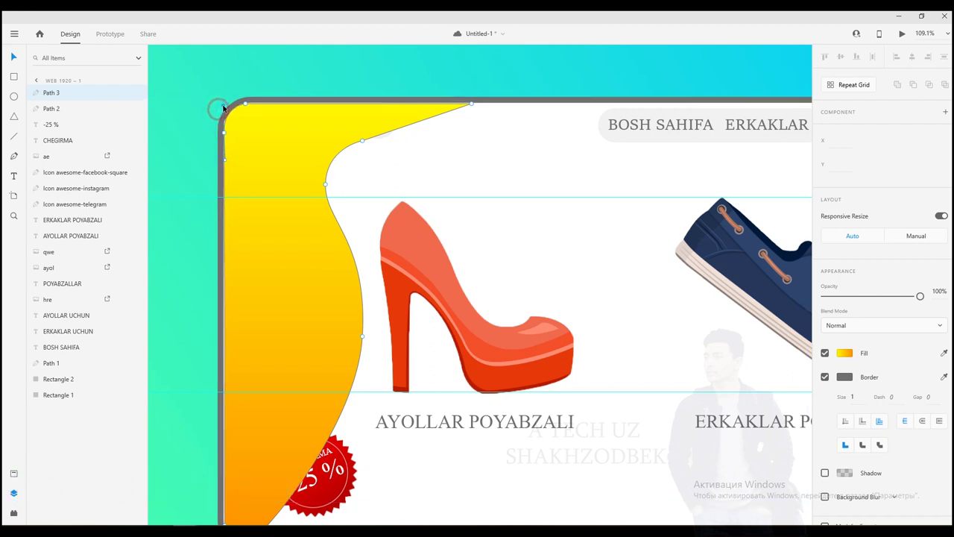
Curve the yellow shape's lower-left anchor point and adjust its handles to follow the card's rounded bottom corner
{"action": "scroll", "coordinate": [230, 161], "scroll_direction": "down", "scroll_amount": 5}
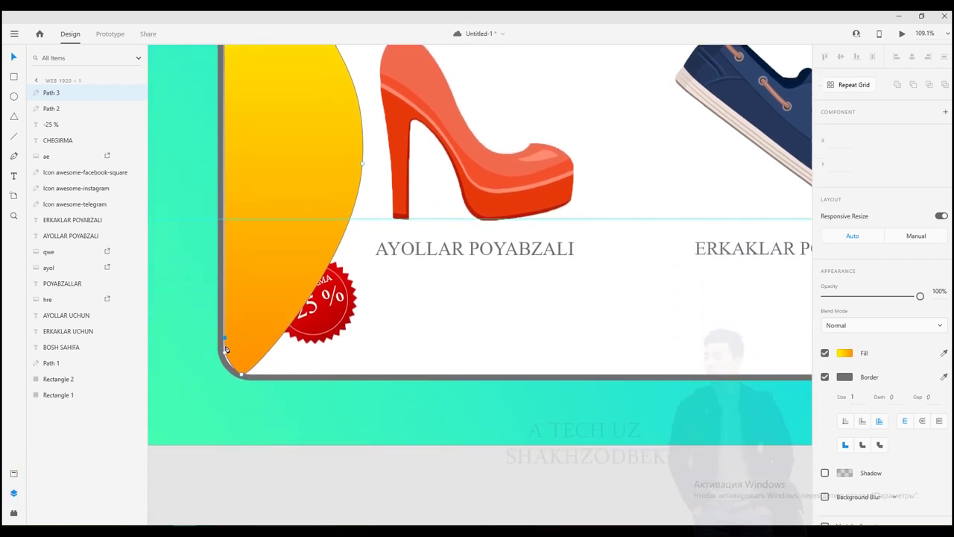
{"action": "double_click", "coordinate": [224, 355]}
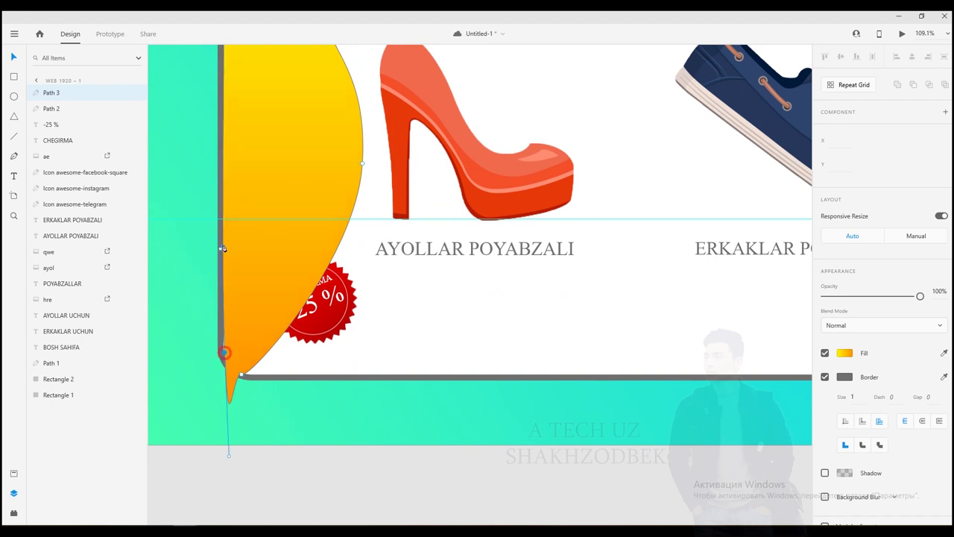
{"action": "left_click_drag", "start_coordinate": [220, 249], "coordinate": [223, 305]}
{"action": "left_click_drag", "start_coordinate": [226, 400], "coordinate": [229, 366]}
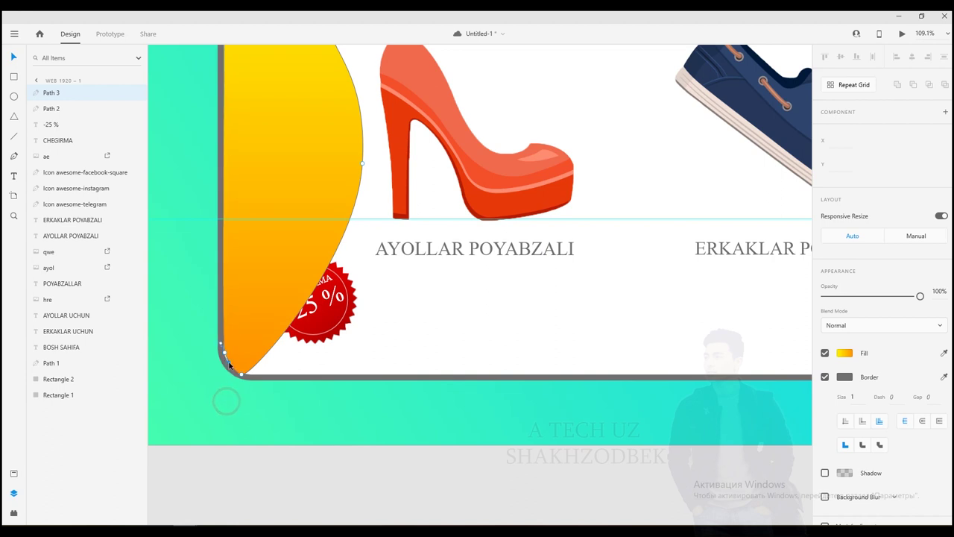
{"action": "key", "text": "Escape"}
{"action": "left_click", "coordinate": [264, 403]}
Remove the border from the yellow-orange wavy shape
{"action": "key", "text": "ctrl+0"}
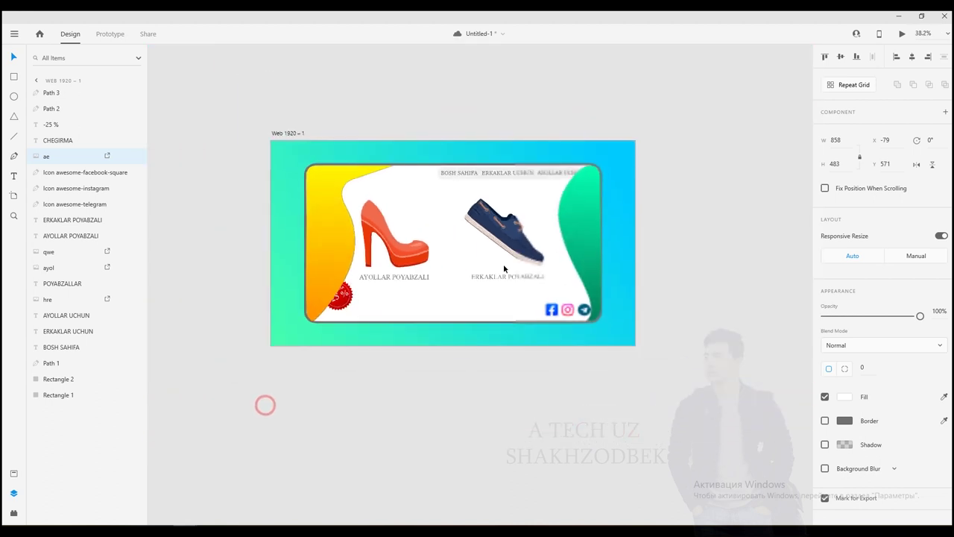
{"action": "scroll", "coordinate": [591, 258], "scroll_direction": "up", "scroll_amount": 2}
{"action": "left_click", "coordinate": [244, 216]}
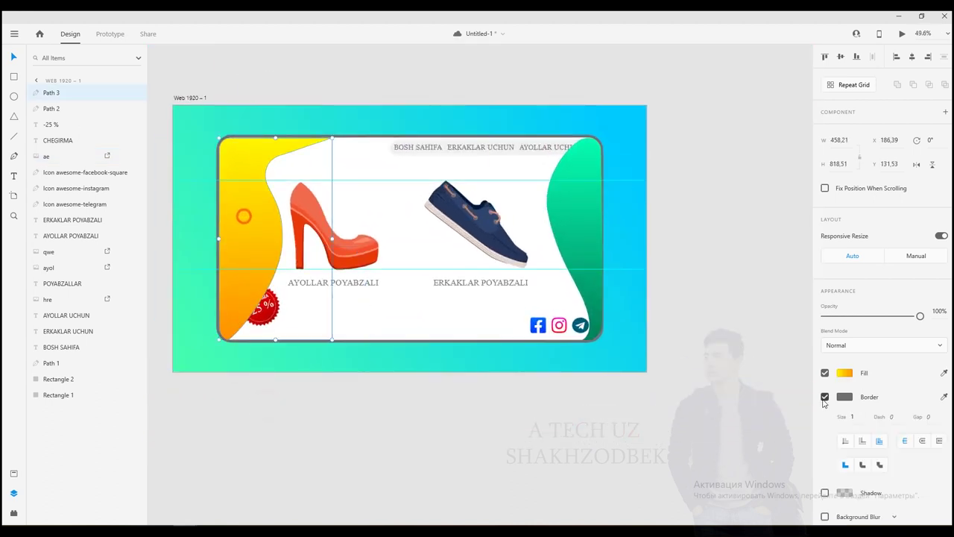
{"action": "left_click", "coordinate": [825, 397]}
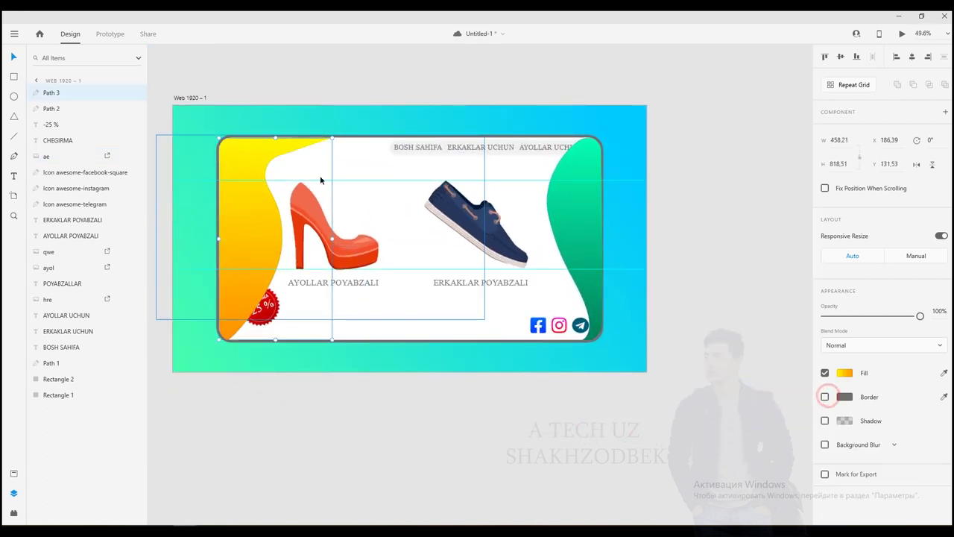
Move the yellow-orange wave just below the logo image in the layer order, and lock and hide the red high-heel image
{"action": "left_click_drag", "start_coordinate": [66, 92], "coordinate": [79, 310]}
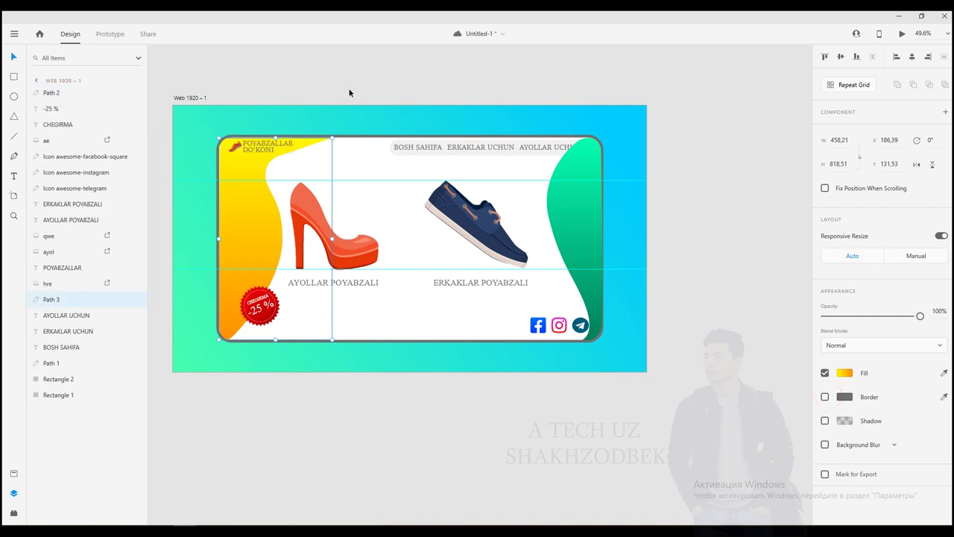
{"action": "left_click", "coordinate": [191, 237]}
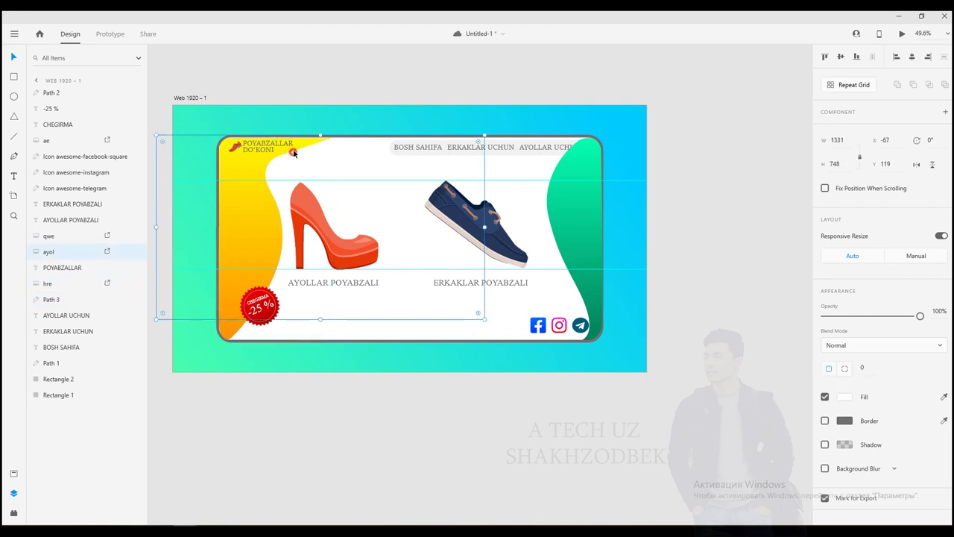
{"action": "left_click", "coordinate": [135, 251]}
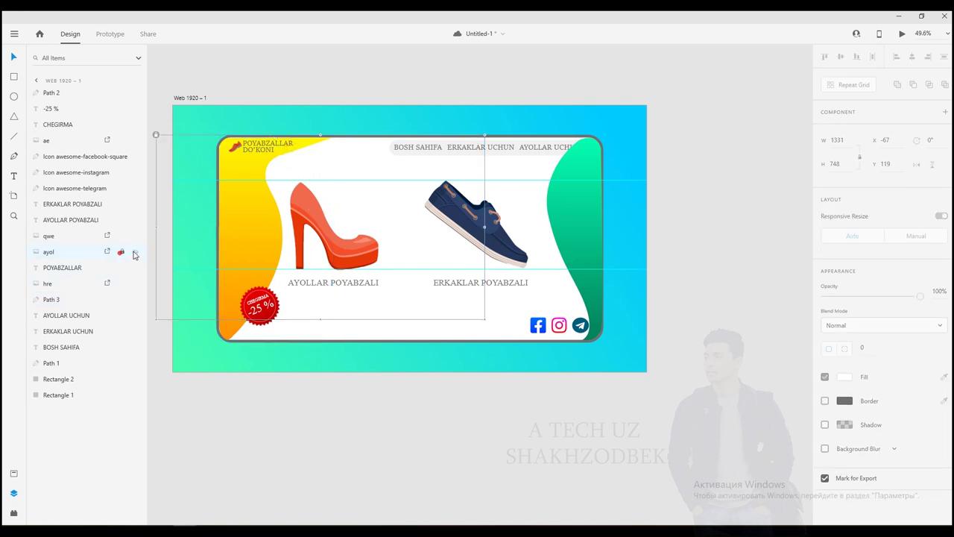
Move the light grey background shape of the POYABZALLAR DO'KONI logo above the yellow-orange wave, keeping it beneath the logo image and text
{"action": "left_click", "coordinate": [292, 154]}
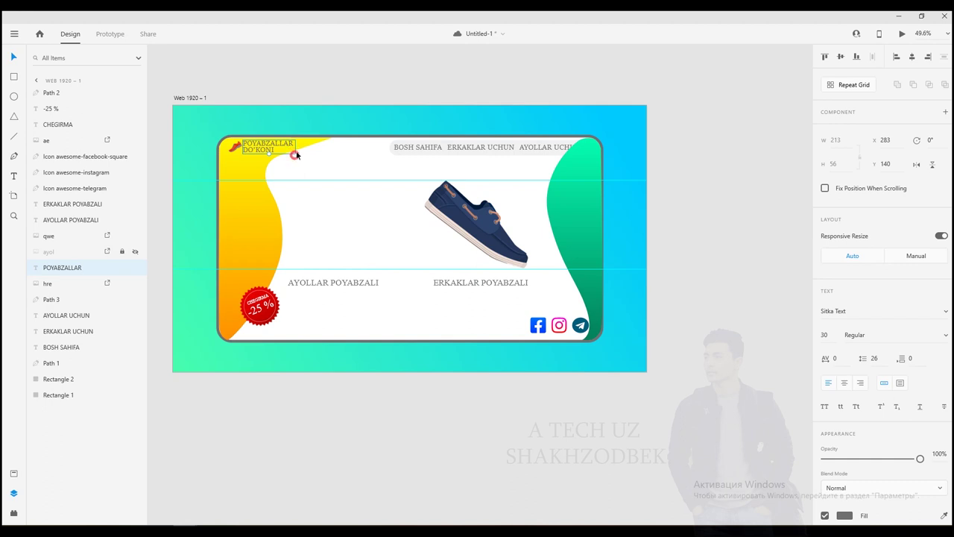
{"action": "left_click_drag", "start_coordinate": [286, 152], "coordinate": [279, 149]}
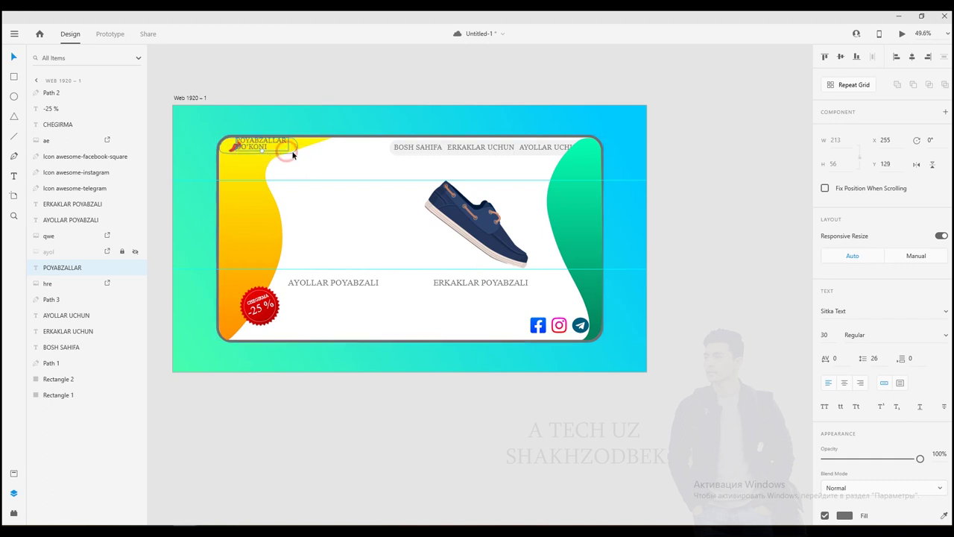
{"action": "left_click", "coordinate": [293, 154]}
{"action": "left_click_drag", "start_coordinate": [70, 363], "coordinate": [82, 307]}
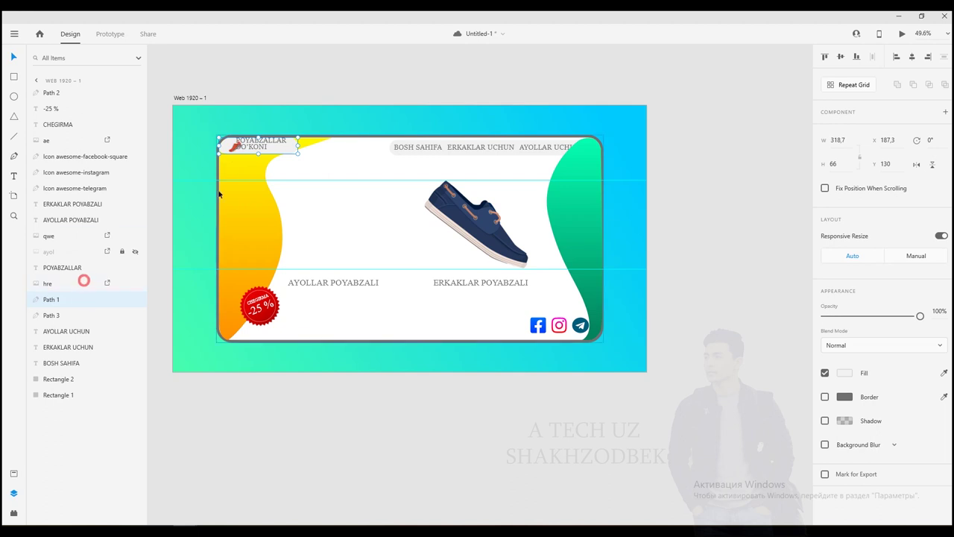
{"action": "left_click", "coordinate": [264, 151]}
{"action": "left_click_drag", "start_coordinate": [264, 151], "coordinate": [269, 151]}
{"action": "left_click", "coordinate": [287, 72]}
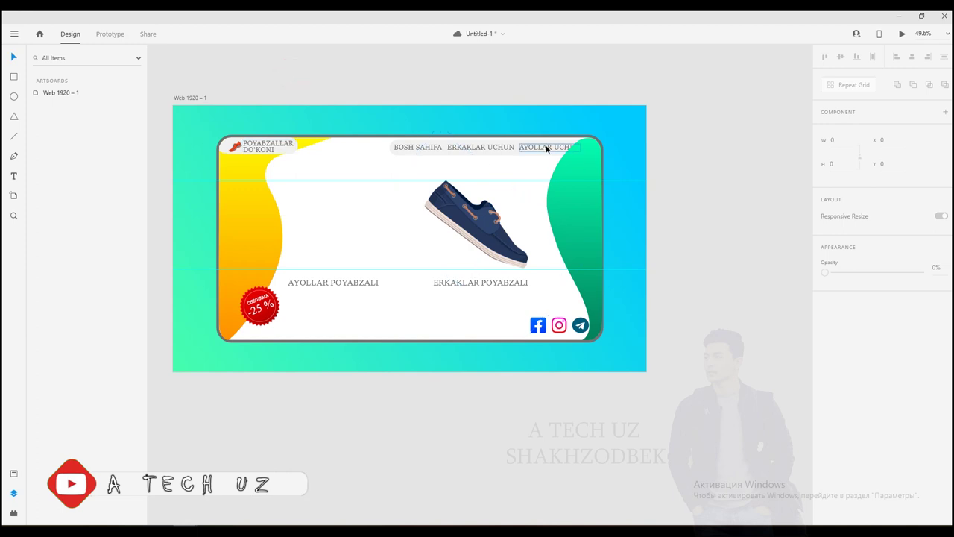
Move the green wave in the layer order beneath the menu texts and their light grey rounded bar, directly above the card
{"action": "left_click", "coordinate": [393, 149]}
{"action": "mouse_move", "coordinate": [79, 378]}
{"action": "left_mouse_down"}
{"action": "mouse_move", "coordinate": [96, 240]}
{"action": "mouse_move", "coordinate": [73, 233]}
{"action": "mouse_move", "coordinate": [84, 386]}
{"action": "left_mouse_up"}
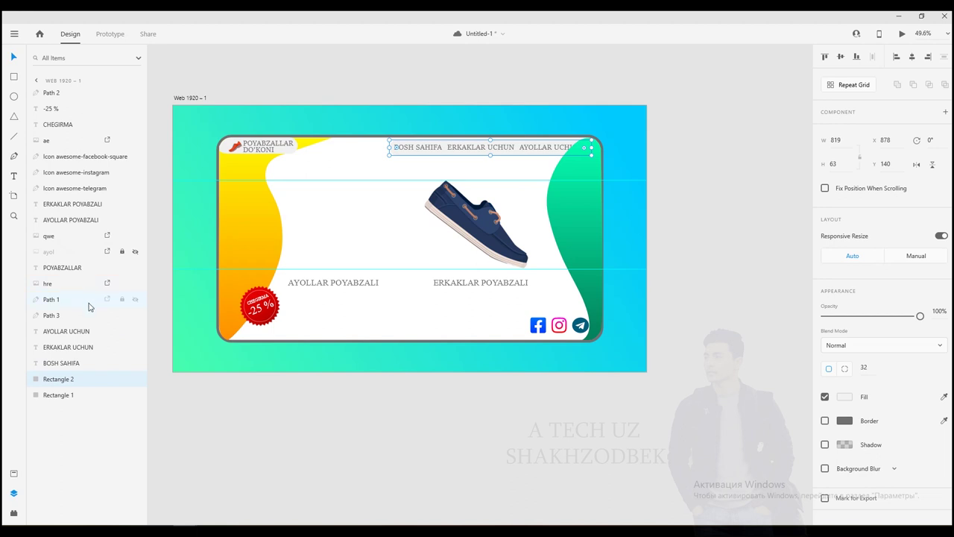
{"action": "left_click", "coordinate": [64, 93]}
{"action": "left_click_drag", "start_coordinate": [62, 93], "coordinate": [70, 348]}
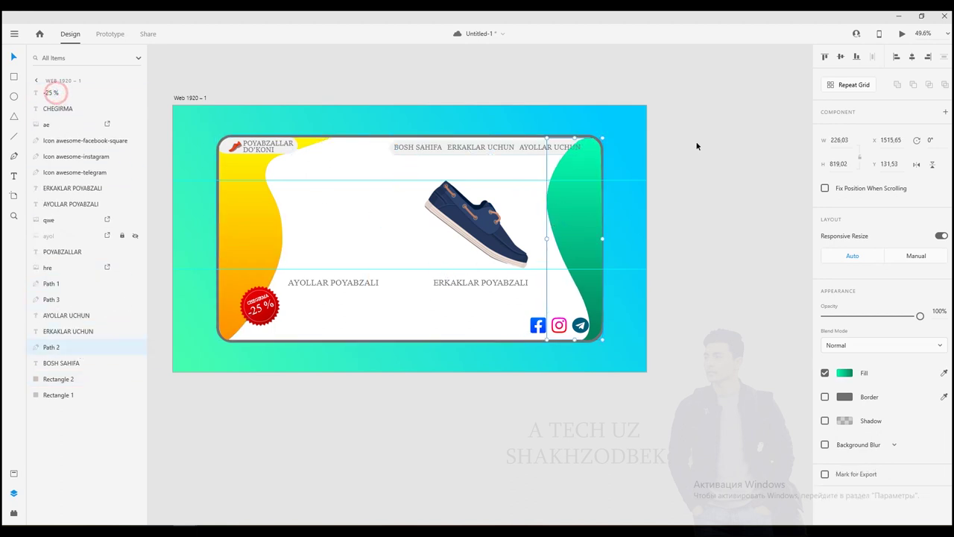
{"action": "left_click", "coordinate": [722, 134]}
{"action": "left_click", "coordinate": [570, 186]}
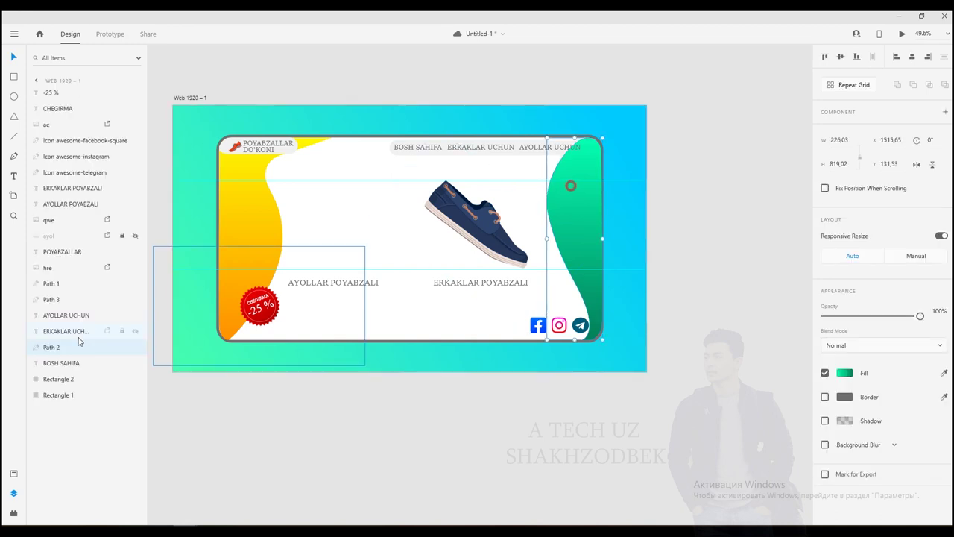
{"action": "left_click_drag", "start_coordinate": [58, 346], "coordinate": [60, 389]}
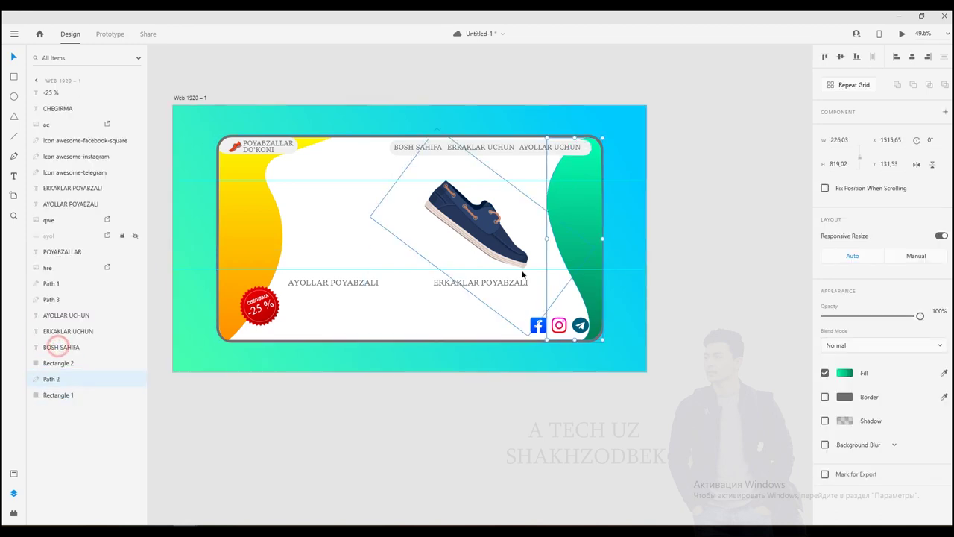
{"action": "left_click", "coordinate": [693, 221]}
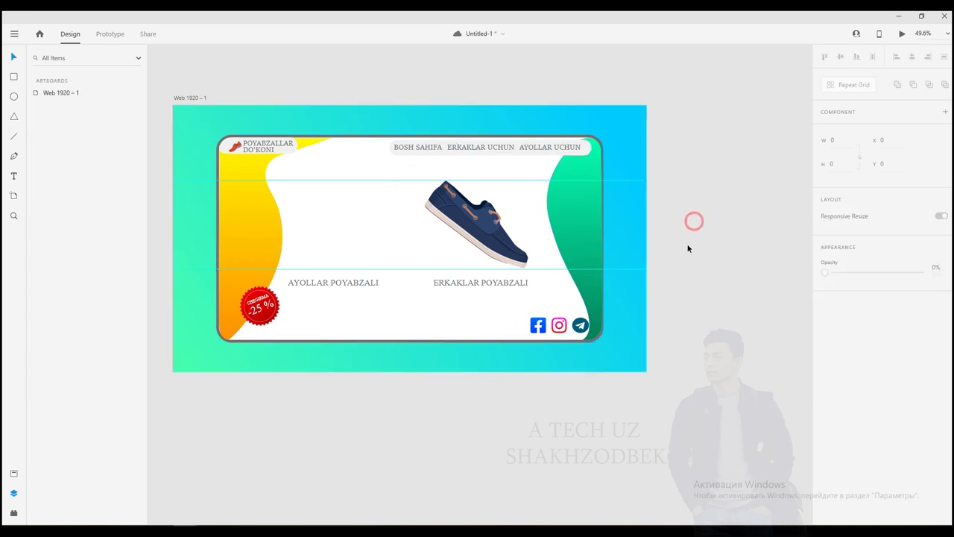
Unlock the red high-heel image and show it again
{"action": "left_click", "coordinate": [378, 146]}
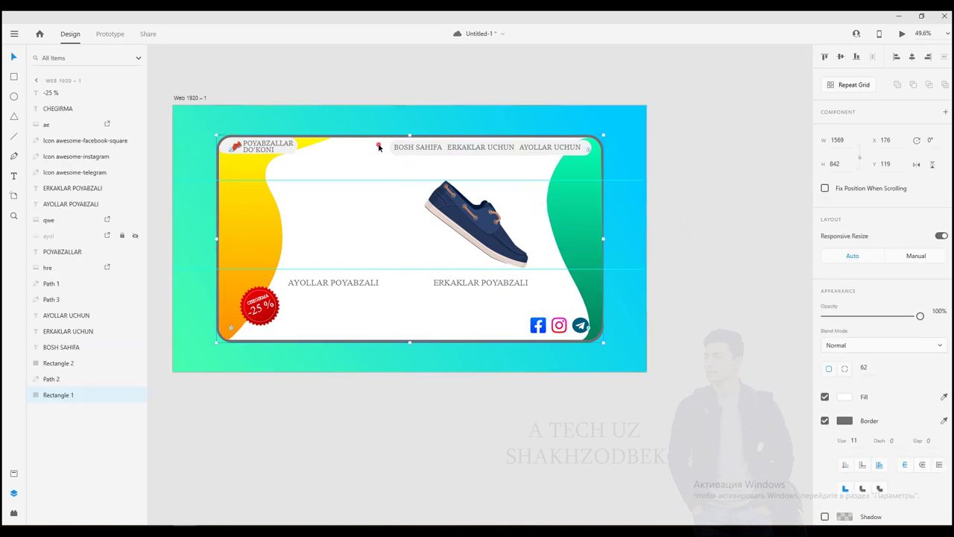
{"action": "left_click", "coordinate": [130, 237]}
{"action": "left_click", "coordinate": [135, 236]}
{"action": "left_click", "coordinate": [387, 88]}
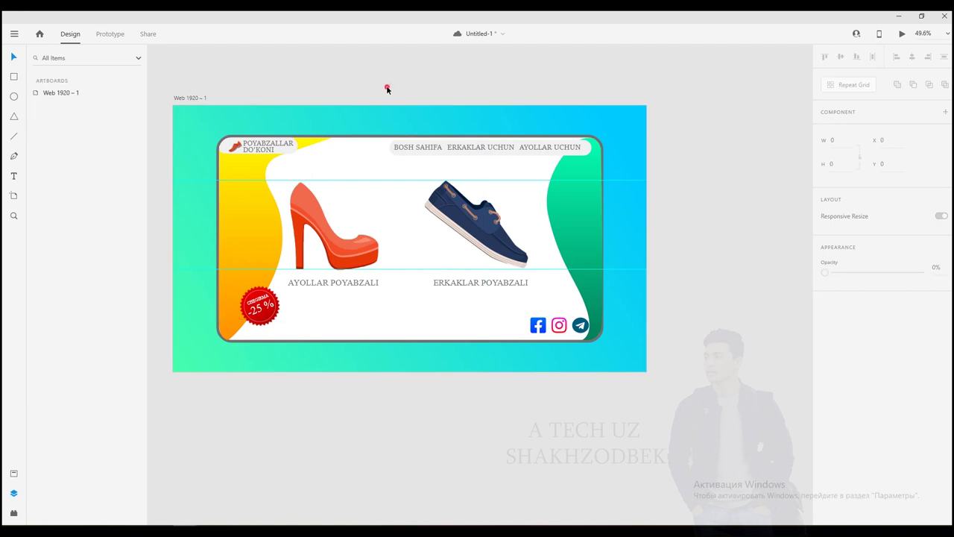
{"action": "scroll", "coordinate": [301, 224], "scroll_direction": "down", "scroll_amount": 1}
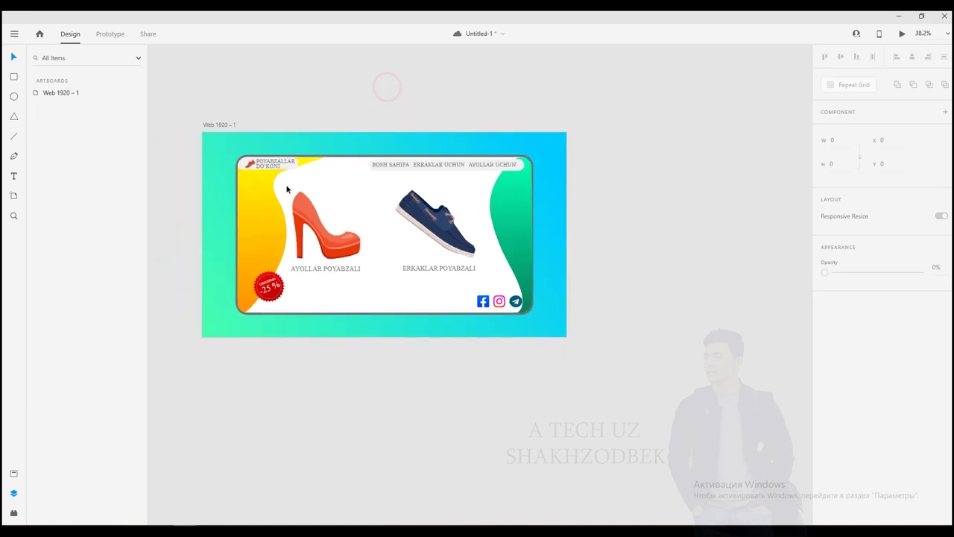
{"action": "scroll", "coordinate": [198, 130], "scroll_direction": "up", "scroll_amount": 1}
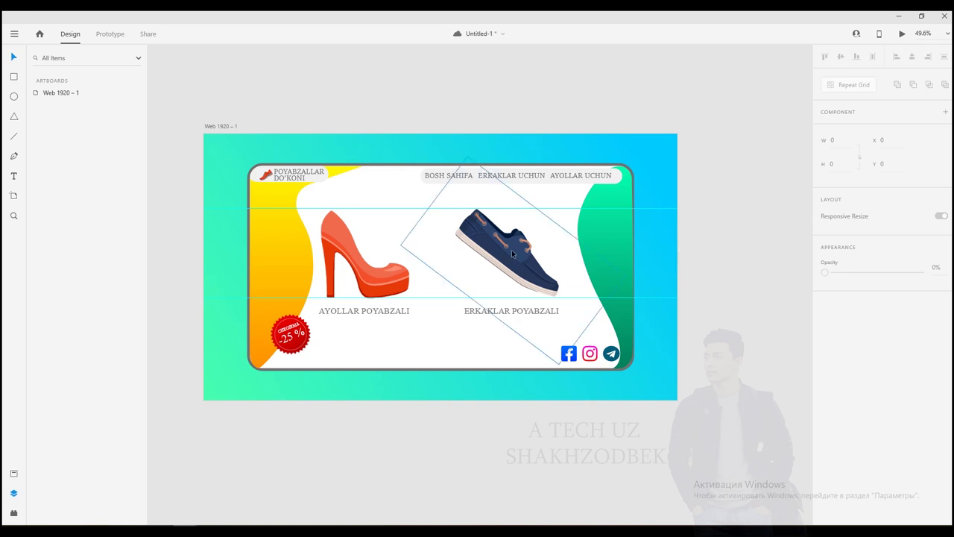
Save the document and duplicate the shoe store artboard beside the original
{"action": "key", "text": "ctrl+s"}
{"action": "scroll", "coordinate": [343, 243], "scroll_direction": "down", "scroll_amount": 2}
{"action": "scroll", "coordinate": [765, 262], "scroll_direction": "up", "scroll_amount": 2}
{"action": "scroll", "coordinate": [445, 256], "scroll_direction": "down", "scroll_amount": 4}
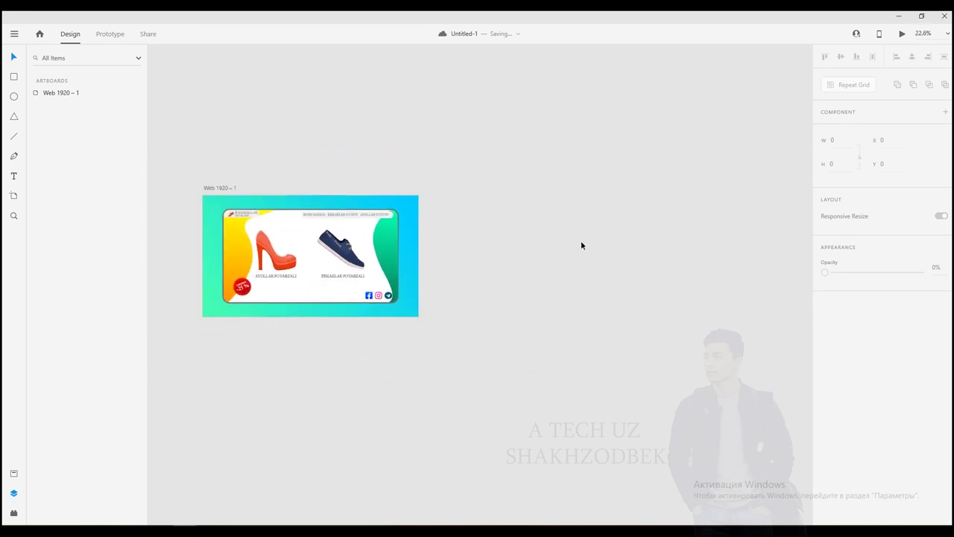
{"action": "left_click", "coordinate": [210, 190]}
{"action": "left_click_drag", "start_coordinate": [210, 188], "coordinate": [437, 187]}
{"action": "left_click", "coordinate": [461, 164]}
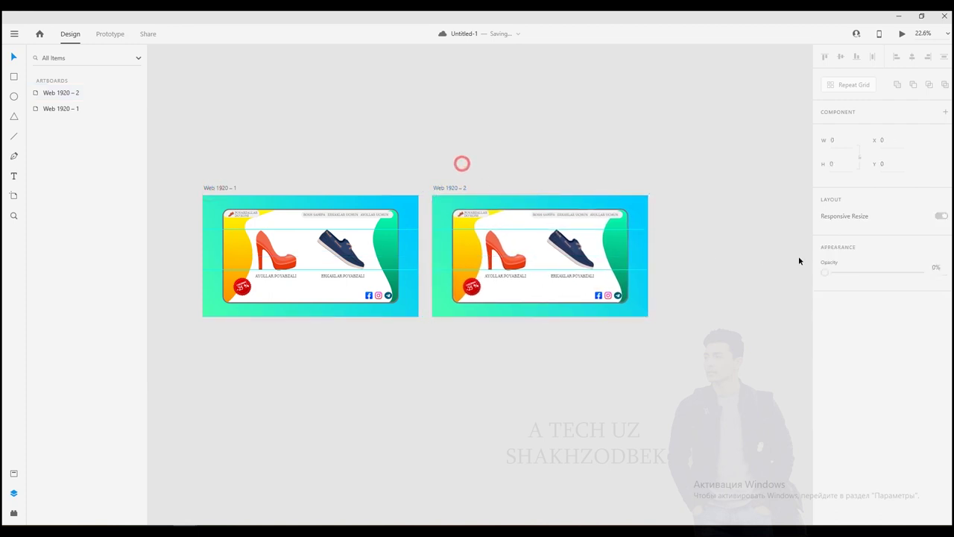
Delete the red high-heel image and the yellow-orange wave from the duplicated artboard
{"action": "scroll", "coordinate": [799, 261], "scroll_direction": "up", "scroll_amount": 3}
{"action": "left_click", "coordinate": [214, 242]}
{"action": "scroll", "coordinate": [214, 242], "scroll_direction": "up", "scroll_amount": 2}
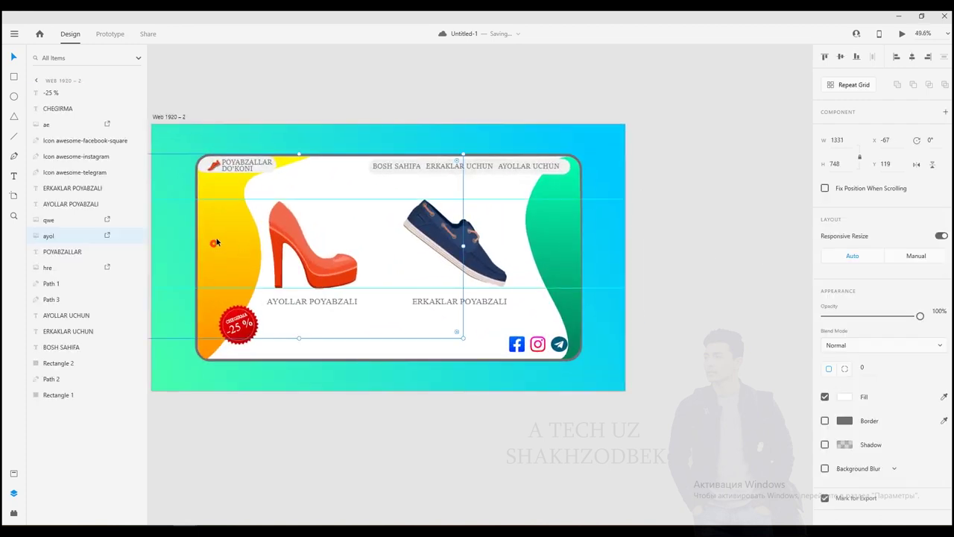
{"action": "key", "text": "Delete"}
{"action": "left_click", "coordinate": [217, 236]}
{"action": "key", "text": "Delete"}
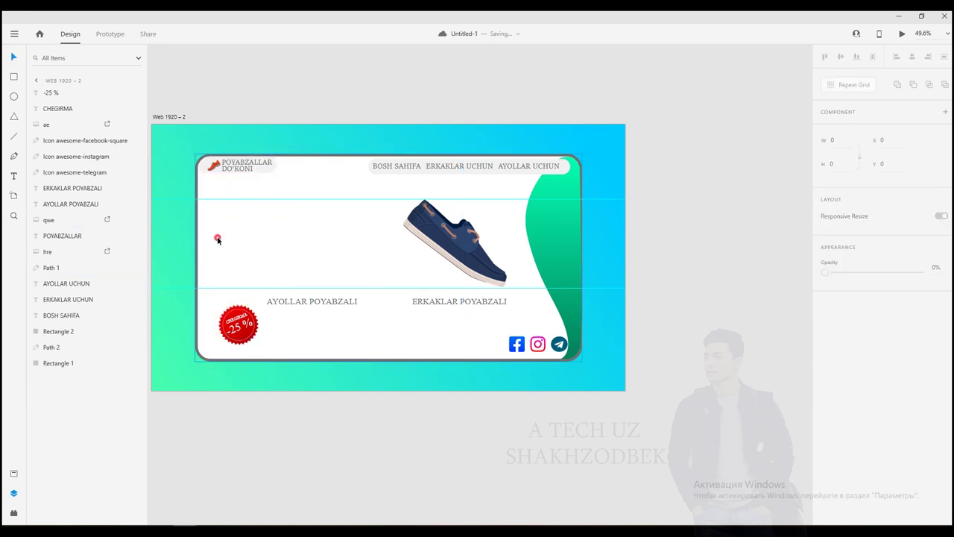
Delete the AYOLLAR POYABZALI caption, the red discount badge image and the ERKAKLAR POYABZALI caption from the duplicated artboard
{"action": "left_click", "coordinate": [310, 301]}
{"action": "key", "text": "Delete"}
{"action": "left_click", "coordinate": [312, 303]}
{"action": "key", "text": "Delete"}
{"action": "left_click", "coordinate": [458, 301]}
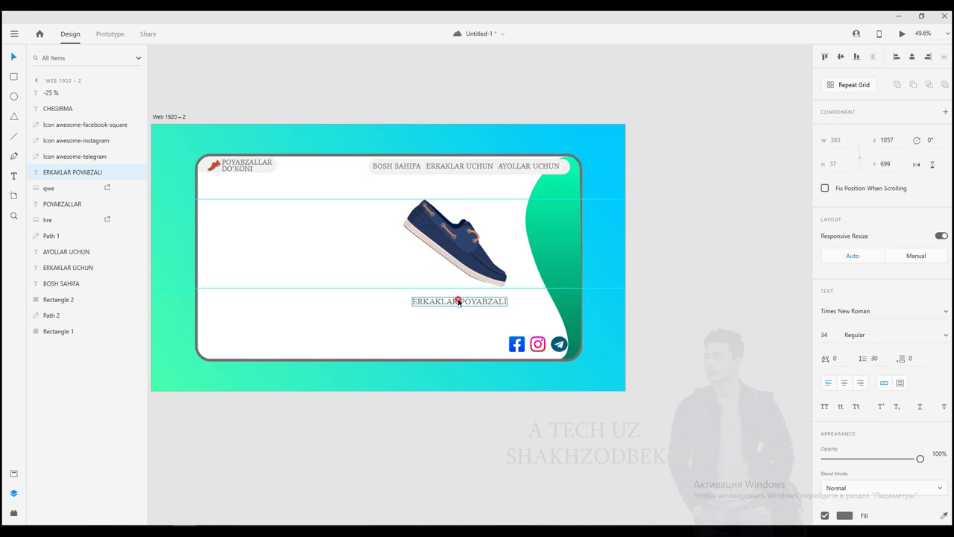
{"action": "key", "text": "Delete"}
Move the blue men's shoe to the card's left half, enlarge it to about 1278 × 718 and deselect it
{"action": "left_click_drag", "start_coordinate": [452, 239], "coordinate": [288, 239]}
{"action": "left_click_drag", "start_coordinate": [373, 310], "coordinate": [399, 322]}
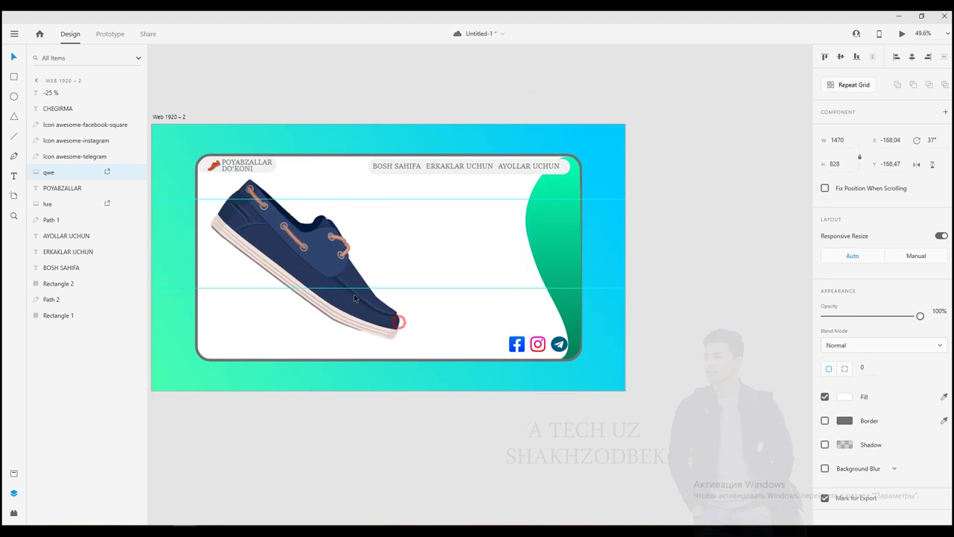
{"action": "left_click_drag", "start_coordinate": [460, 382], "coordinate": [323, 283]}
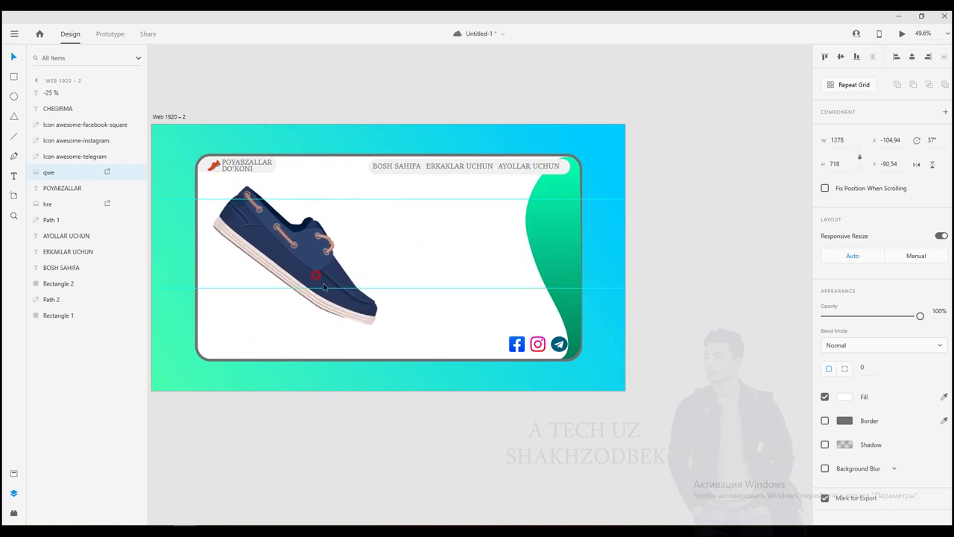
{"action": "left_click", "coordinate": [375, 79]}
Draw a Pen tool curve from the card's top edge beside the logo, arching around the shoe's right side towards the bottom edge
{"action": "left_click", "coordinate": [14, 156]}
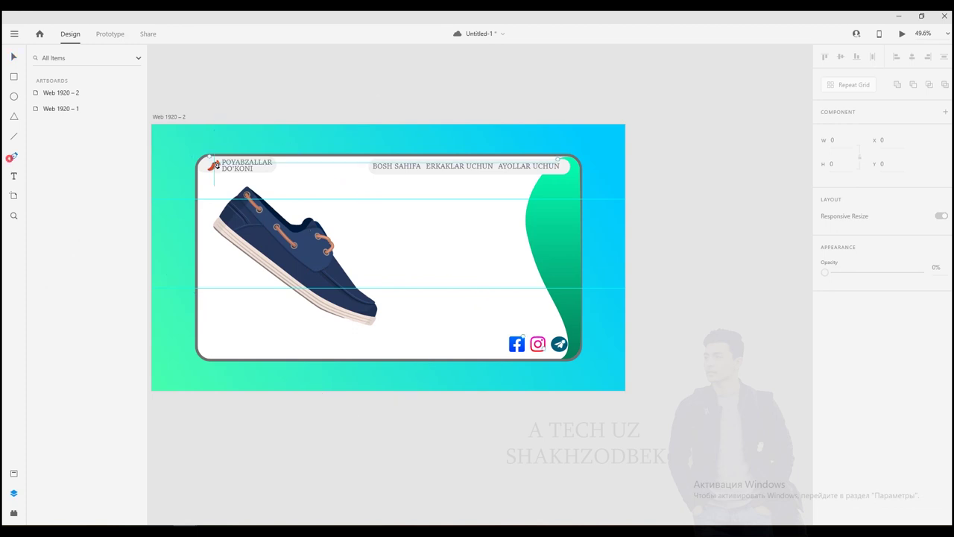
{"action": "left_click", "coordinate": [252, 157]}
{"action": "left_click_drag", "start_coordinate": [369, 212], "coordinate": [394, 266]}
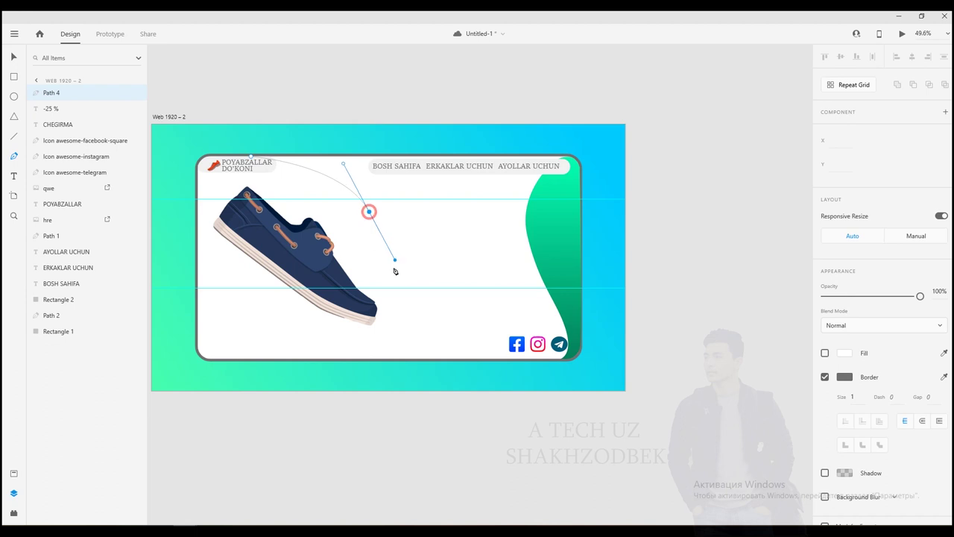
{"action": "left_click_drag", "start_coordinate": [402, 322], "coordinate": [418, 389]}
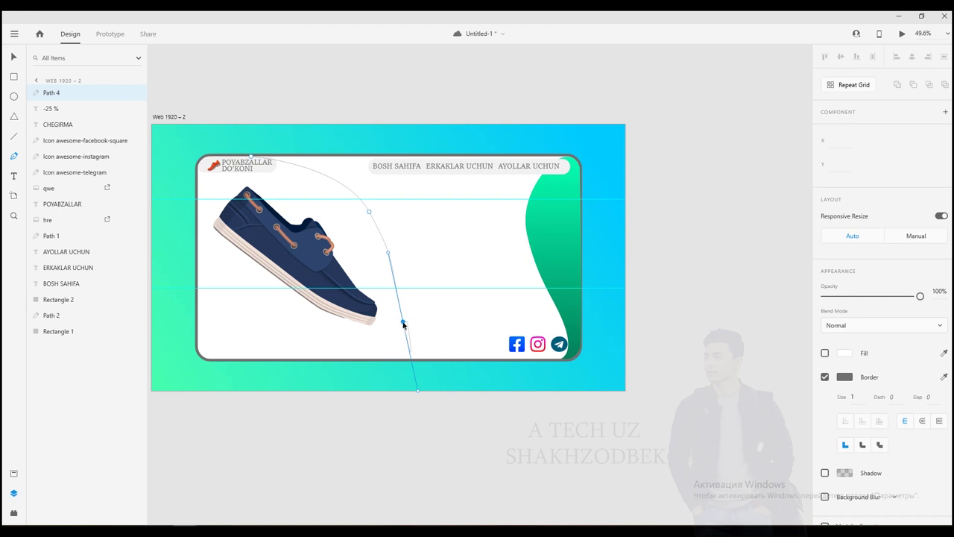
{"action": "left_click_drag", "start_coordinate": [403, 323], "coordinate": [399, 331]}
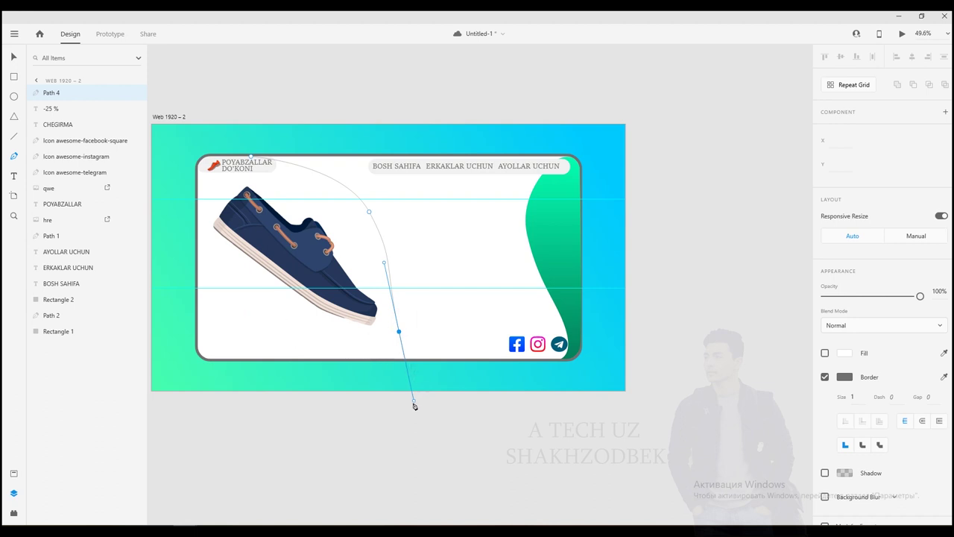
{"action": "left_click_drag", "start_coordinate": [414, 402], "coordinate": [399, 357]}
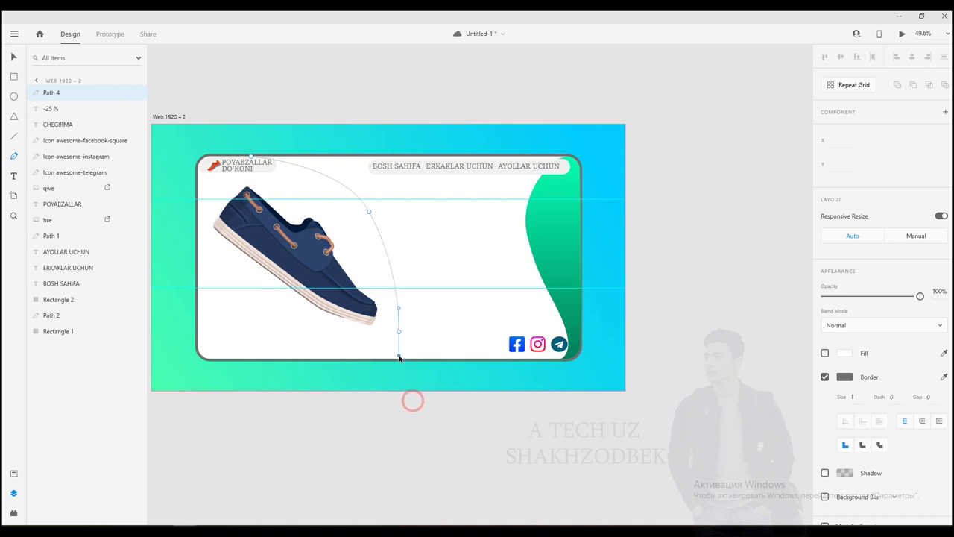
Continue the path along the card's bottom edge, left edge and rounded corners, close it, and add an anchor point on the upper curve
{"action": "left_click", "coordinate": [401, 360]}
{"action": "left_click", "coordinate": [197, 165]}
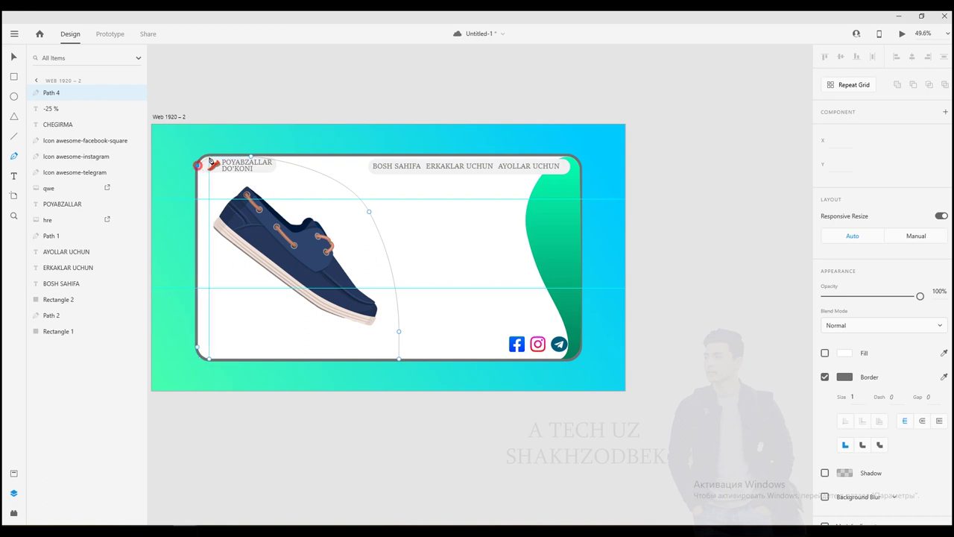
{"action": "left_click", "coordinate": [207, 157]}
{"action": "key", "text": "Escape"}
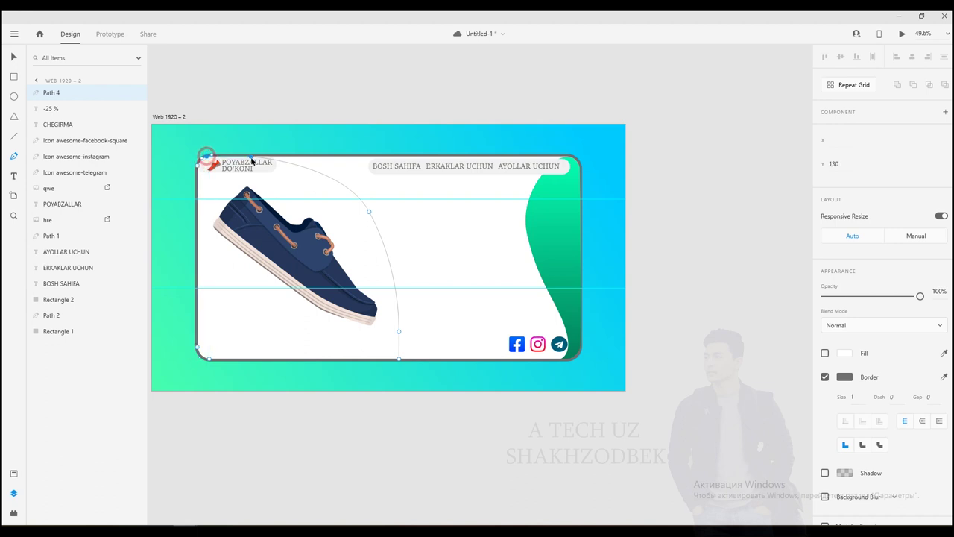
{"action": "left_click", "coordinate": [249, 158]}
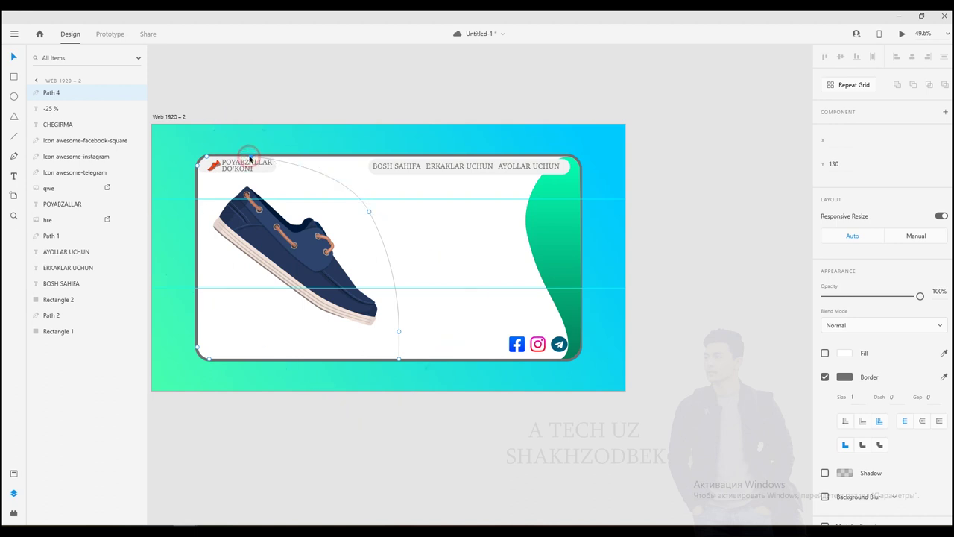
{"action": "left_click", "coordinate": [296, 164]}
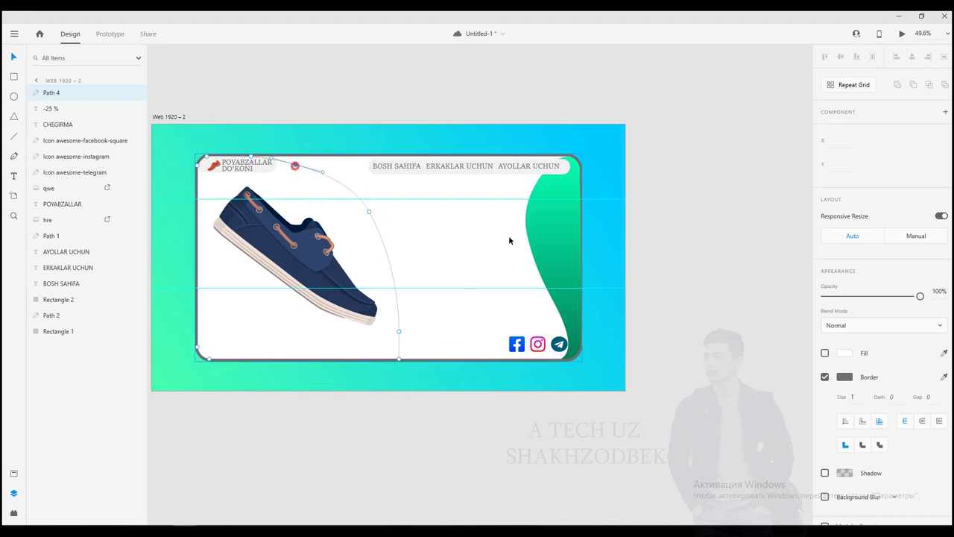
Remove the new shape's border and fill it with a linear gradient starting from blue #0682FF
{"action": "left_click", "coordinate": [825, 377]}
{"action": "left_click", "coordinate": [844, 353]}
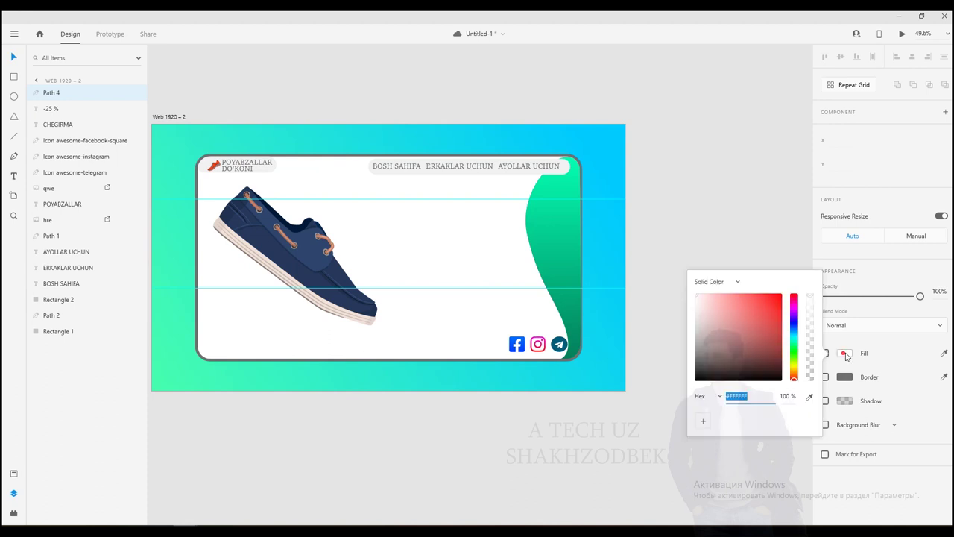
{"action": "left_click_drag", "start_coordinate": [796, 337], "coordinate": [783, 298]}
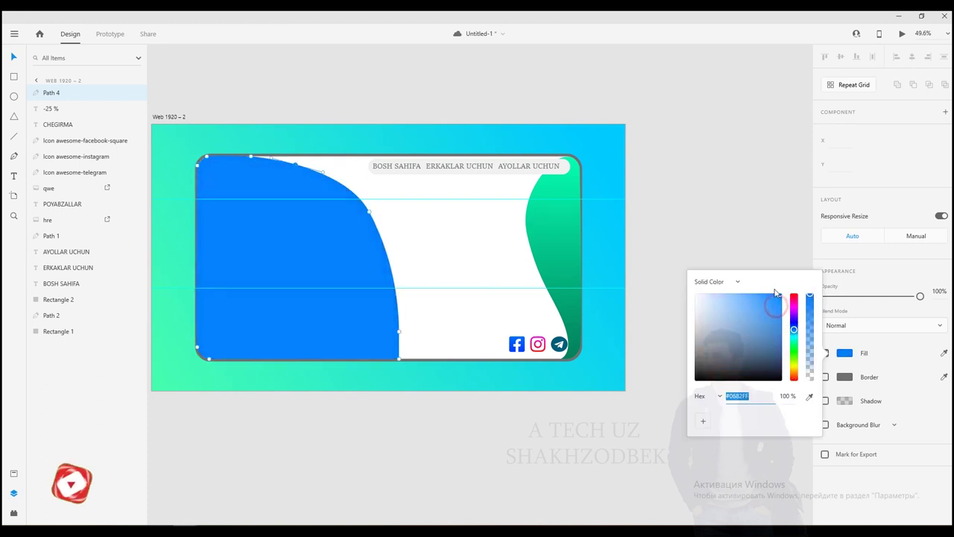
{"action": "left_click", "coordinate": [717, 281]}
{"action": "left_click", "coordinate": [706, 300]}
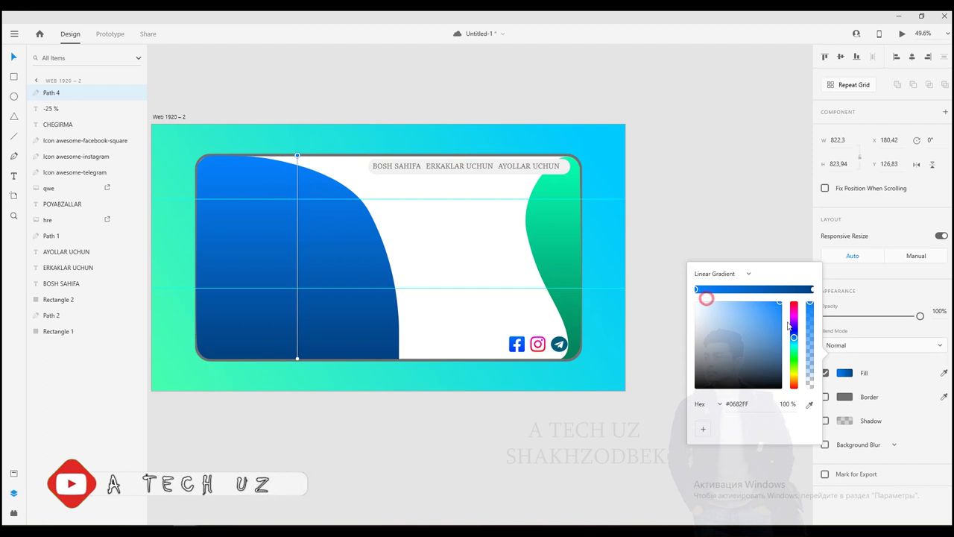
Set the gradient's lower colour to cyan #25E6E6 and move the curved shape's layer directly beneath the logo image layer
{"action": "left_click_drag", "start_coordinate": [795, 337], "coordinate": [771, 317]}
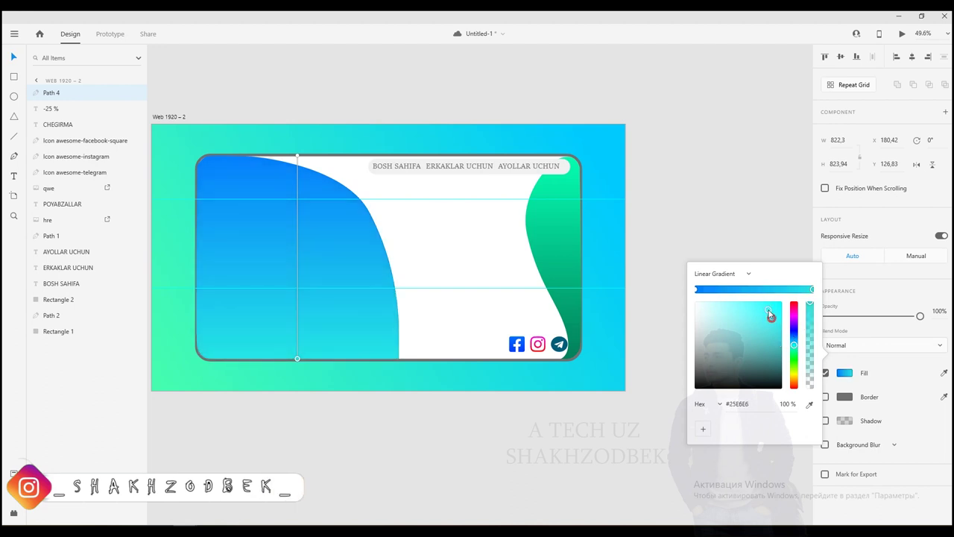
{"action": "left_click", "coordinate": [733, 174]}
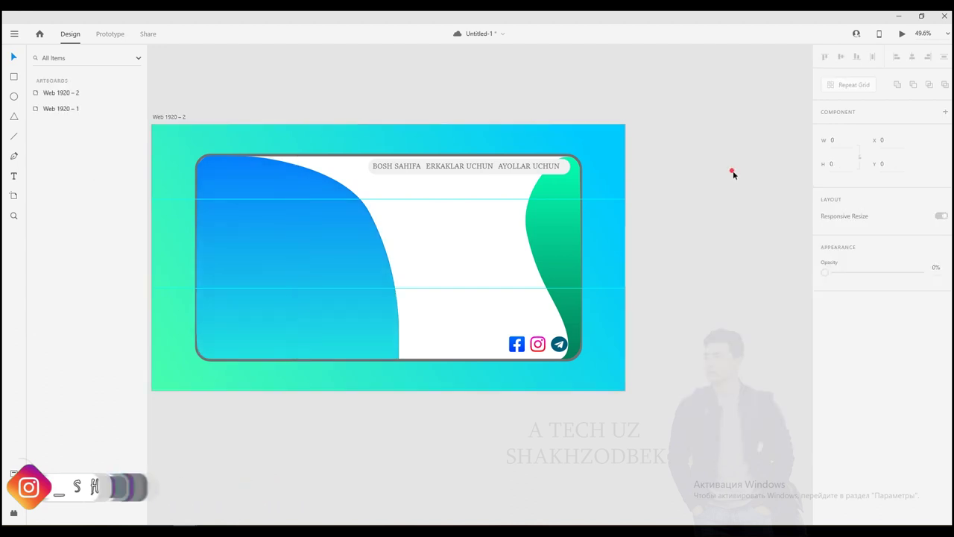
{"action": "left_click", "coordinate": [242, 209]}
{"action": "left_click_drag", "start_coordinate": [53, 97], "coordinate": [86, 224]}
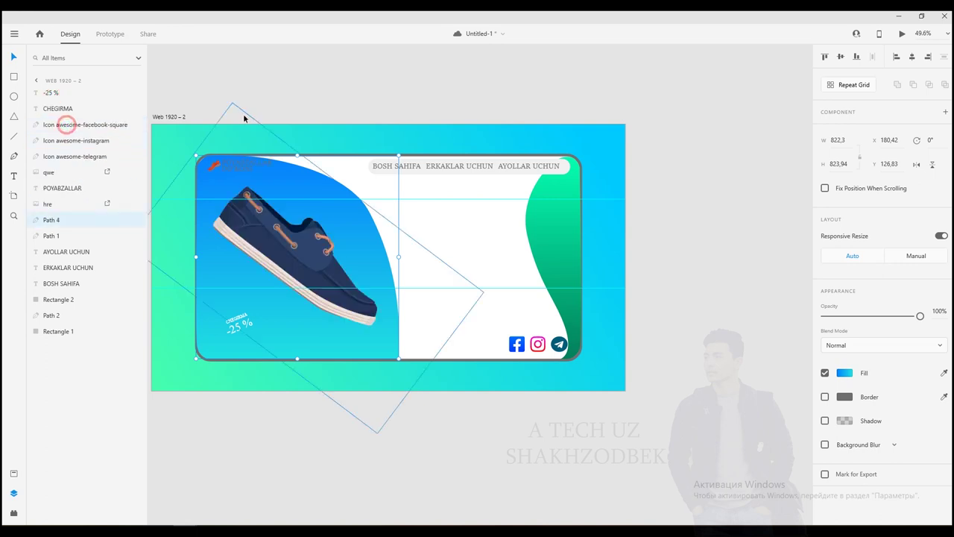
{"action": "left_click", "coordinate": [248, 91]}
Delete the "-25 %" and CHEGIRMA discount texts from the second page
{"action": "left_click", "coordinate": [239, 324]}
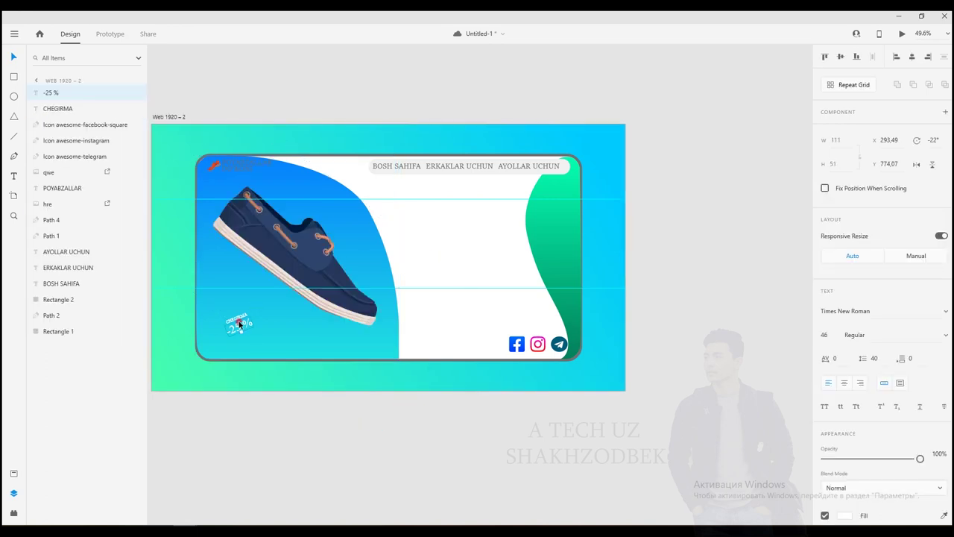
{"action": "key", "text": "Delete"}
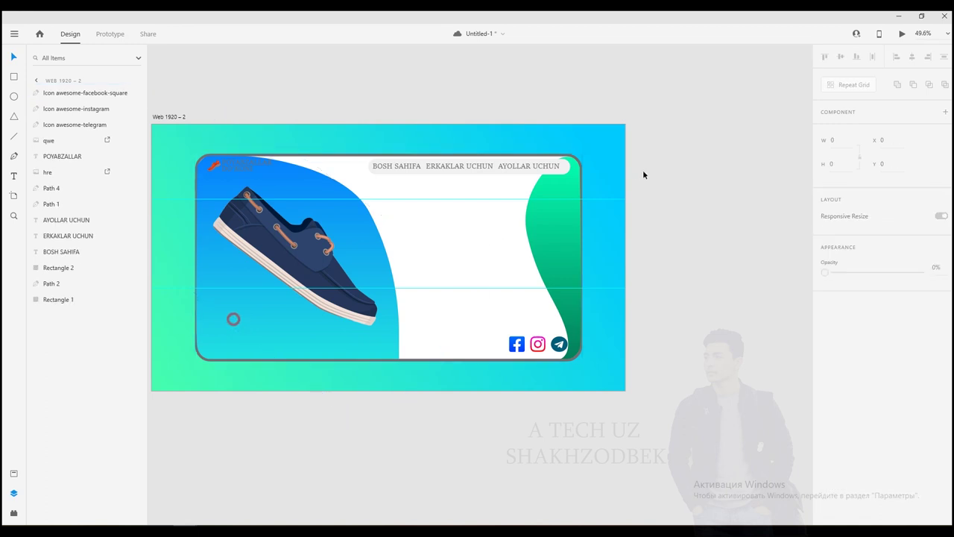
{"action": "left_click", "coordinate": [644, 171]}
{"action": "scroll", "coordinate": [561, 176], "scroll_direction": "up", "scroll_amount": 1}
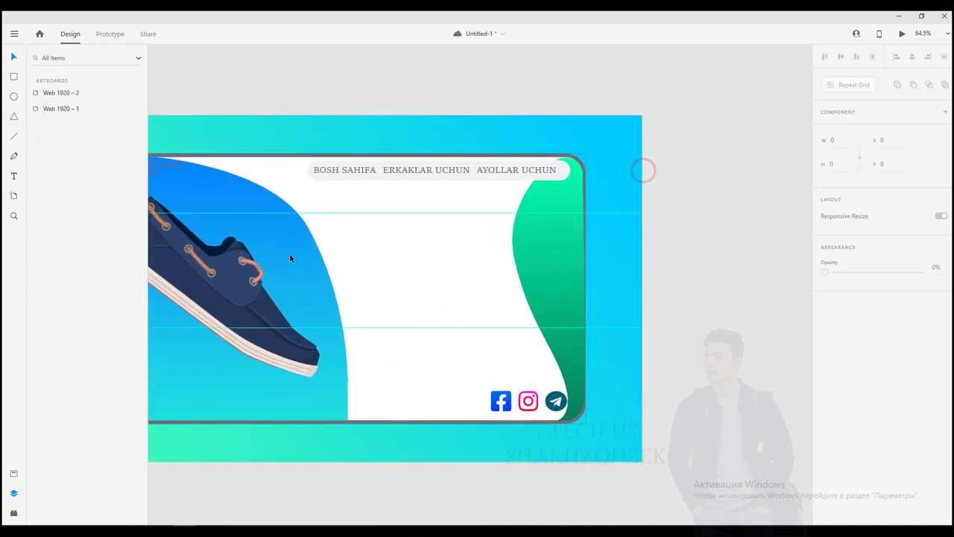
{"action": "scroll", "coordinate": [289, 288], "scroll_direction": "down", "scroll_amount": 1}
{"action": "scroll", "coordinate": [288, 288], "scroll_direction": "down", "scroll_amount": 3}
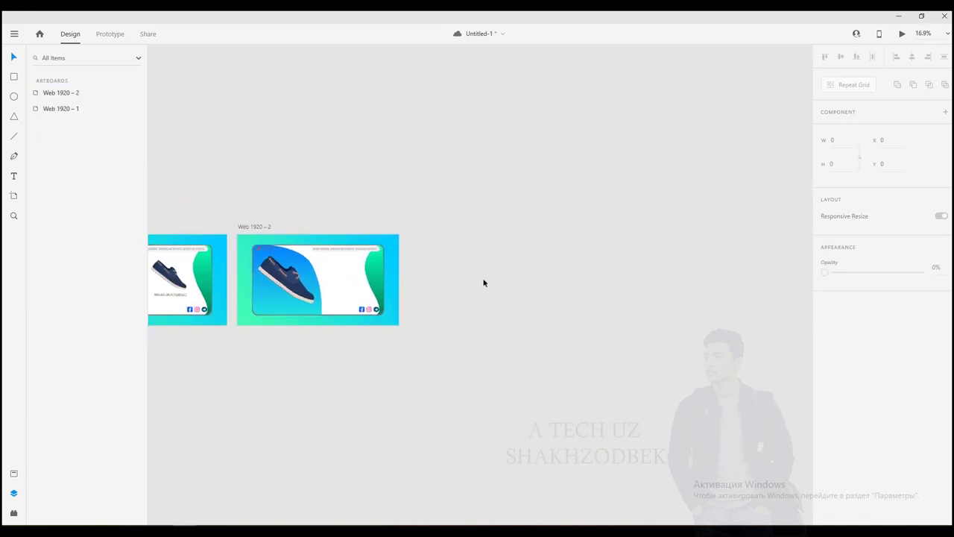
{"action": "scroll", "coordinate": [338, 277], "scroll_direction": "up", "scroll_amount": 1}
{"action": "scroll", "coordinate": [339, 277], "scroll_direction": "up", "scroll_amount": 3}
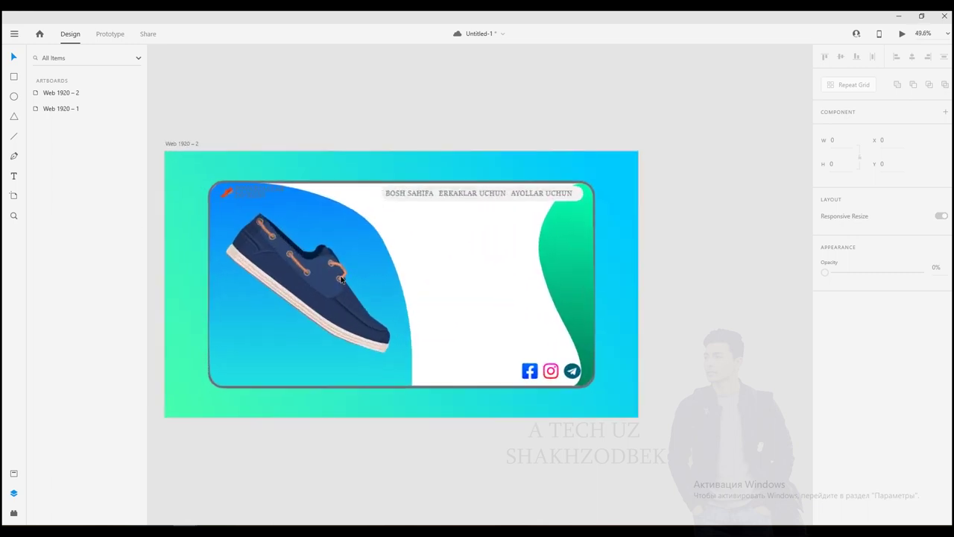
{"action": "left_click", "coordinate": [235, 192]}
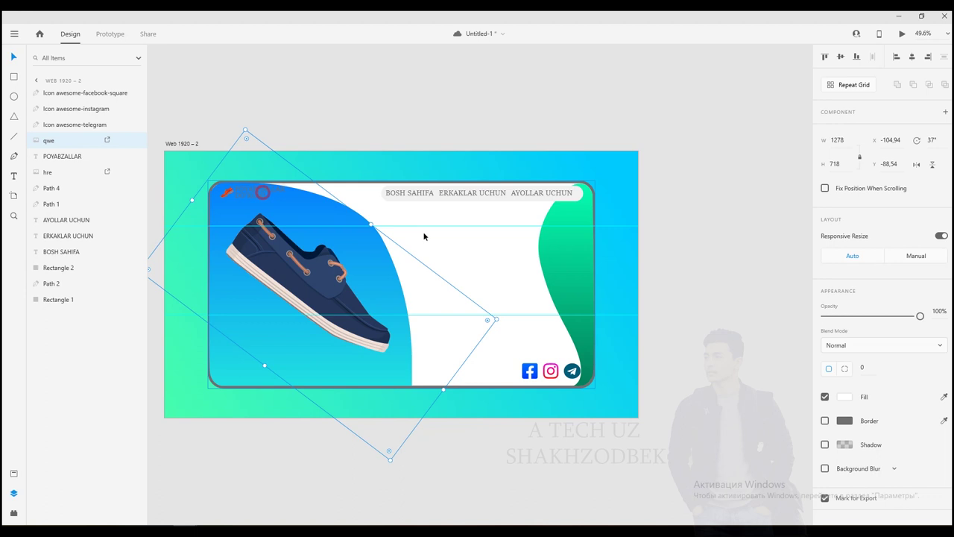
{"action": "left_click", "coordinate": [507, 250]}
Add the text "SIFATLI POYABZALLAR TO'PLAMI" on the card below the navigation bar and shift it towards the white area
{"action": "scroll", "coordinate": [498, 248], "scroll_direction": "up", "scroll_amount": 1}
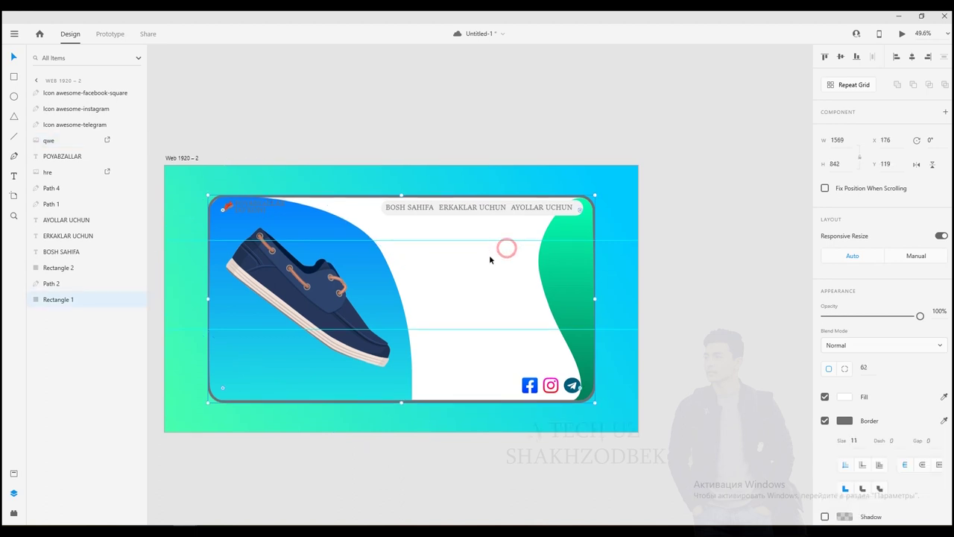
{"action": "scroll", "coordinate": [489, 247], "scroll_direction": "up", "scroll_amount": 1}
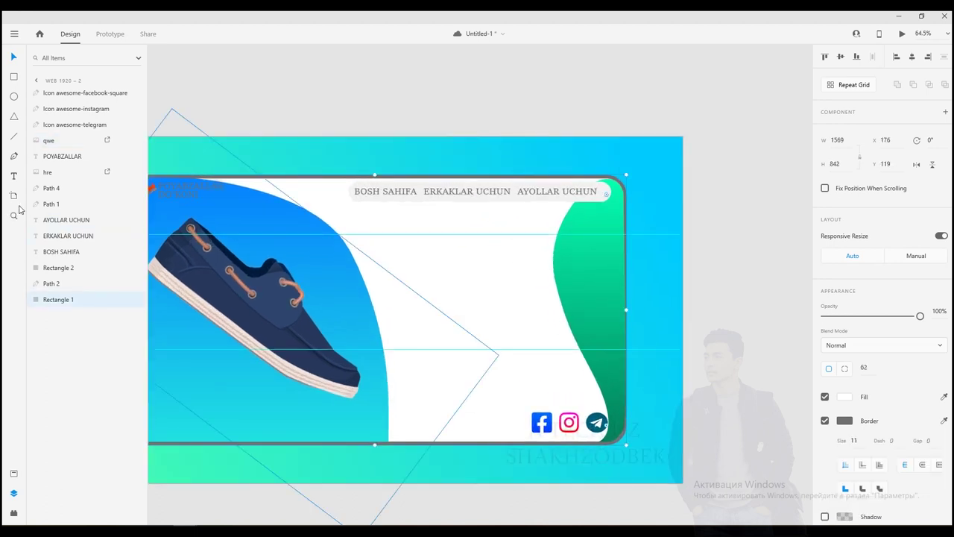
{"action": "left_click", "coordinate": [13, 177]}
{"action": "left_click", "coordinate": [398, 248]}
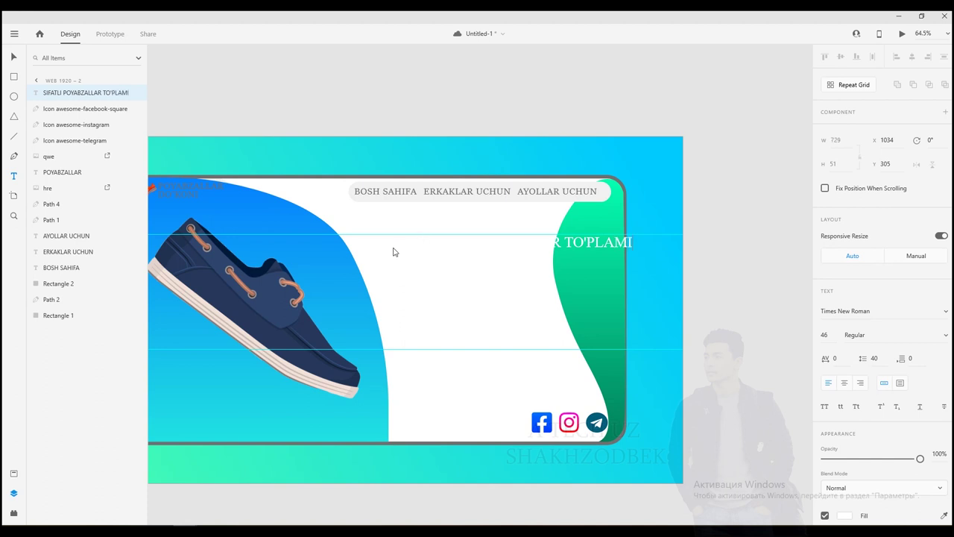
{"action": "left_click", "coordinate": [13, 57]}
{"action": "left_click_drag", "start_coordinate": [555, 244], "coordinate": [522, 245]}
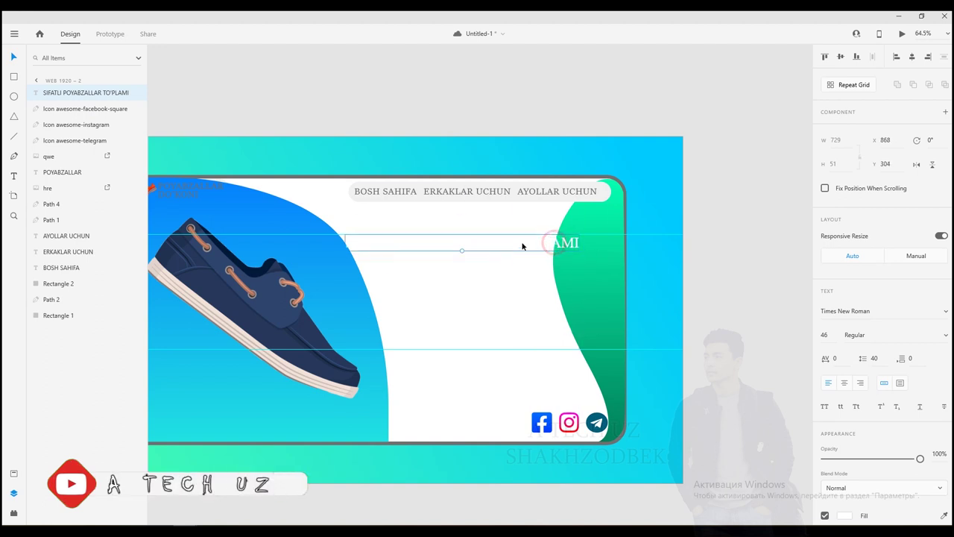
Change the new heading's fill to black
{"action": "scroll", "coordinate": [874, 250], "scroll_direction": "down", "scroll_amount": 3}
{"action": "left_click", "coordinate": [845, 412]}
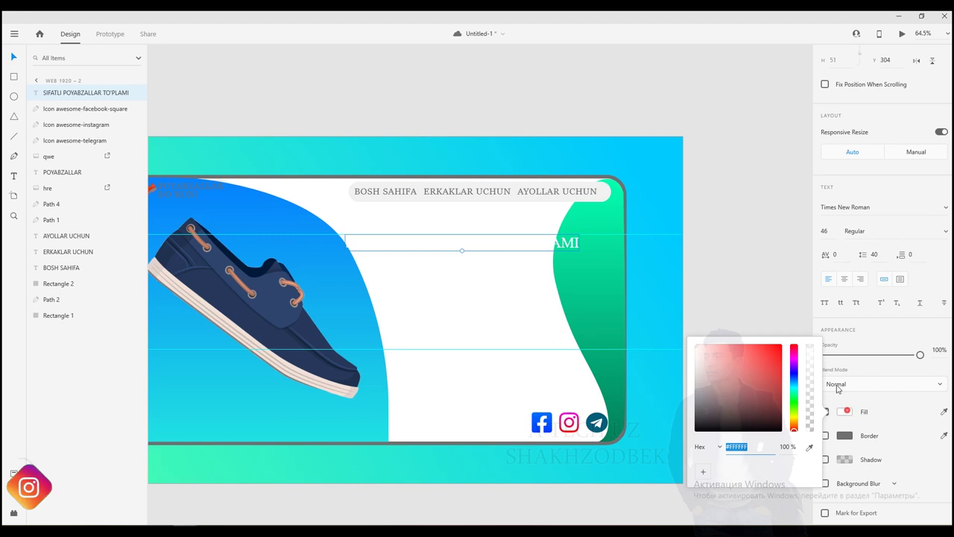
{"action": "left_click_drag", "start_coordinate": [761, 374], "coordinate": [695, 431]}
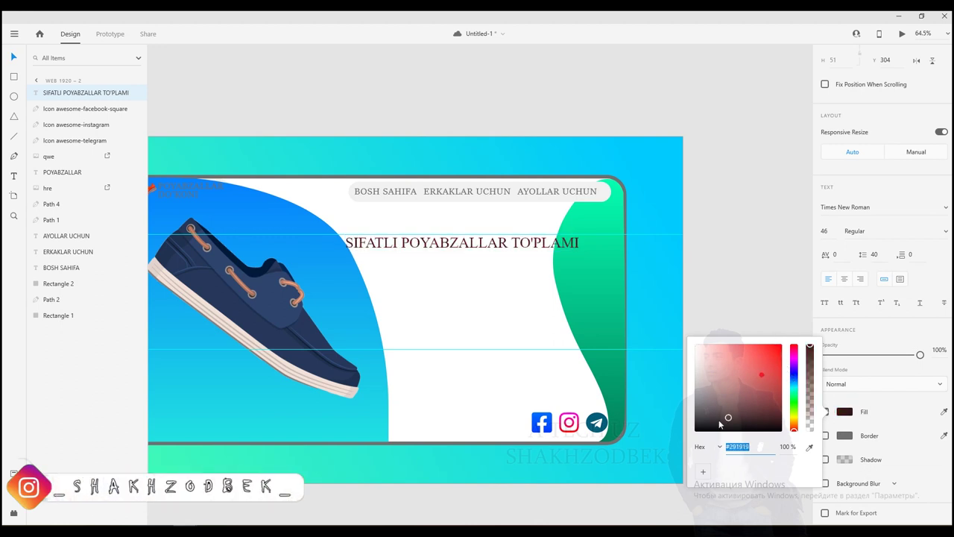
{"action": "left_click", "coordinate": [434, 244]}
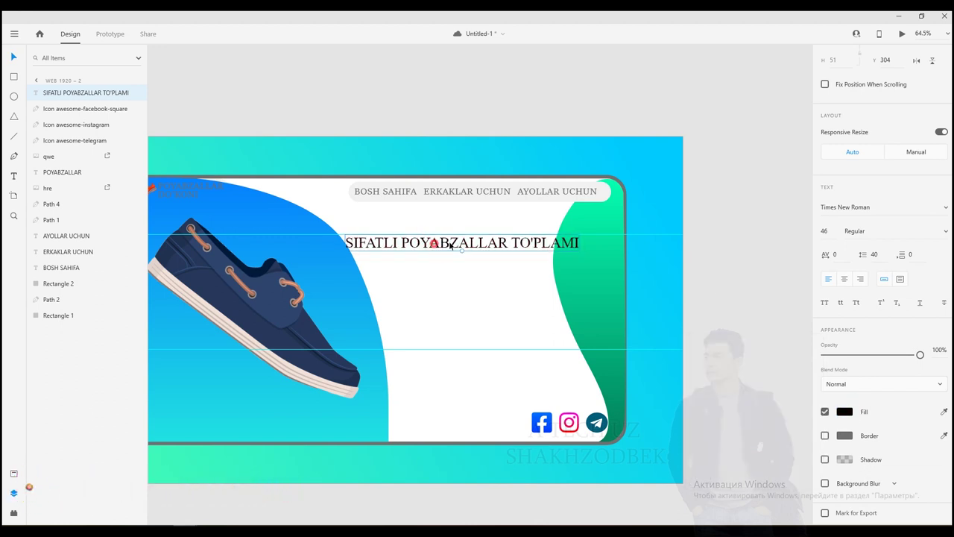
Break the heading into three lines, SIFATLI / POYABZALLAR / TO'PLAMI, and move it into the white area beside the blue curve
{"action": "double_click", "coordinate": [501, 244]}
{"action": "left_click", "coordinate": [511, 243]}
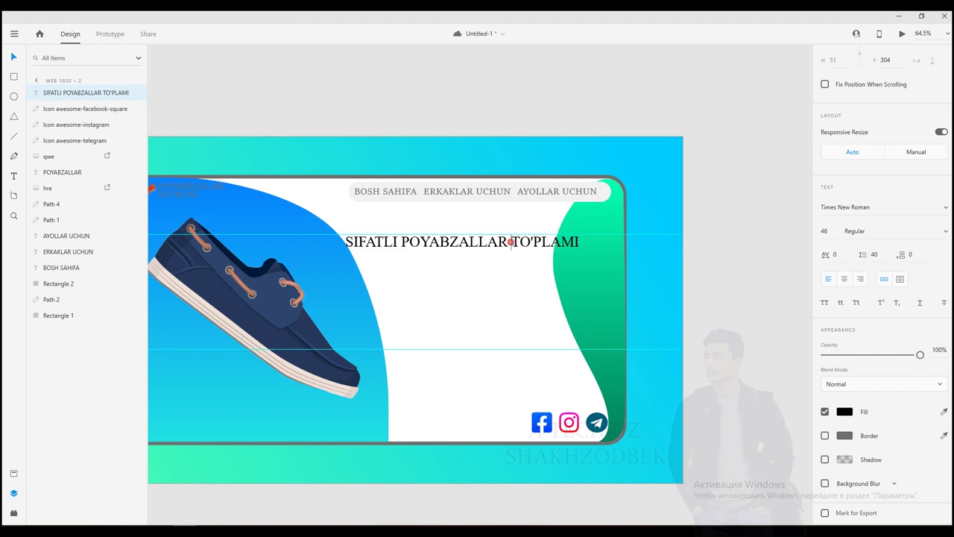
{"action": "key", "text": "Return"}
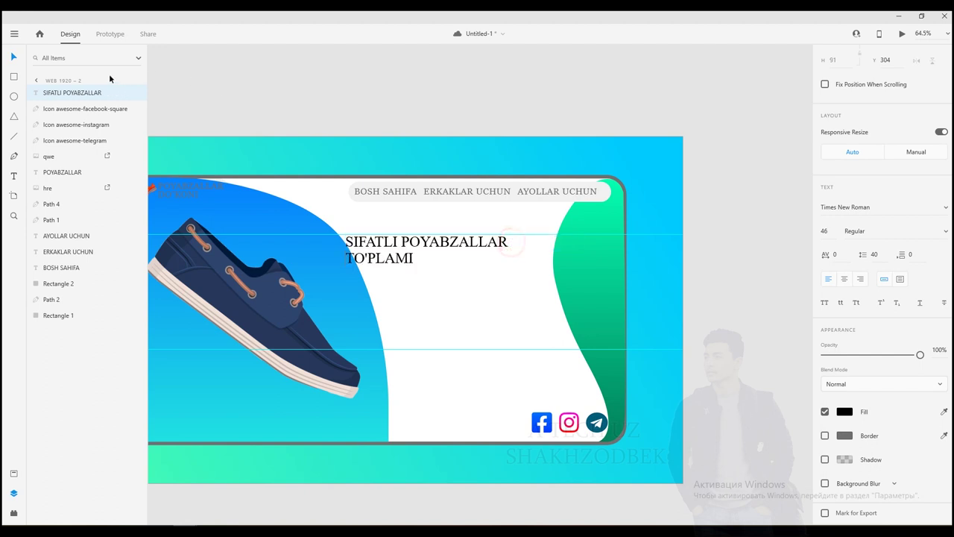
{"action": "left_click", "coordinate": [12, 59]}
{"action": "left_click_drag", "start_coordinate": [378, 244], "coordinate": [409, 270]}
{"action": "double_click", "coordinate": [409, 268]}
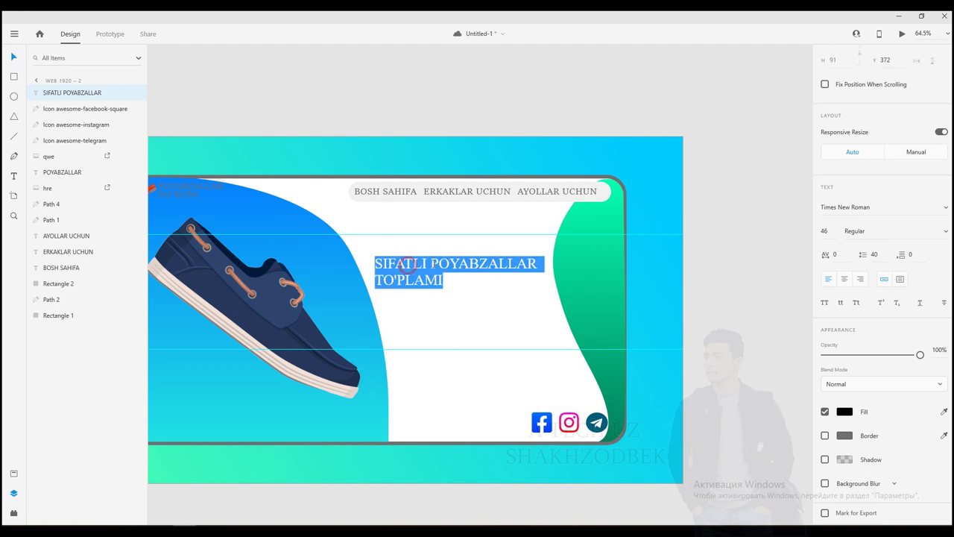
{"action": "left_click", "coordinate": [432, 263]}
{"action": "key", "text": "Return"}
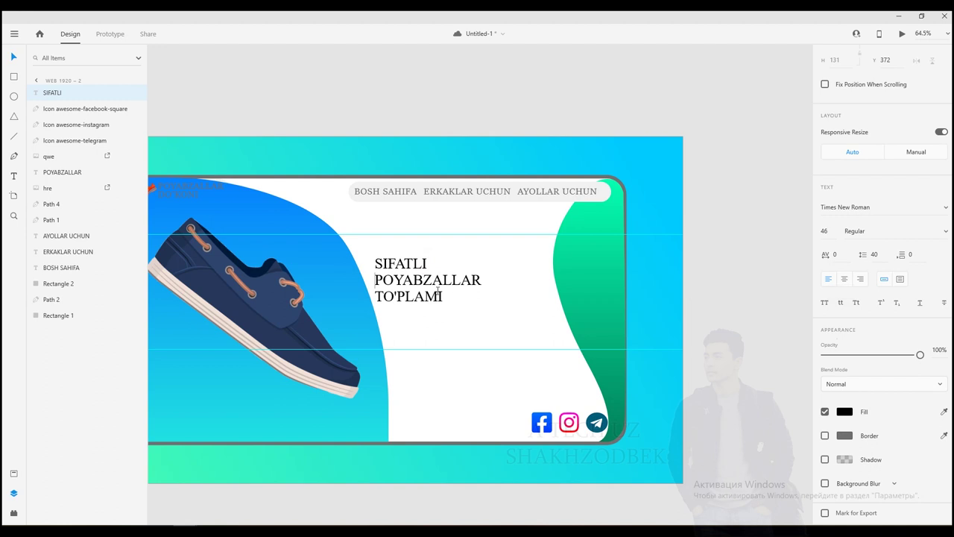
Try centre and right alignment on the heading with a position over the green shape, and restore left alignment
{"action": "left_click", "coordinate": [845, 280]}
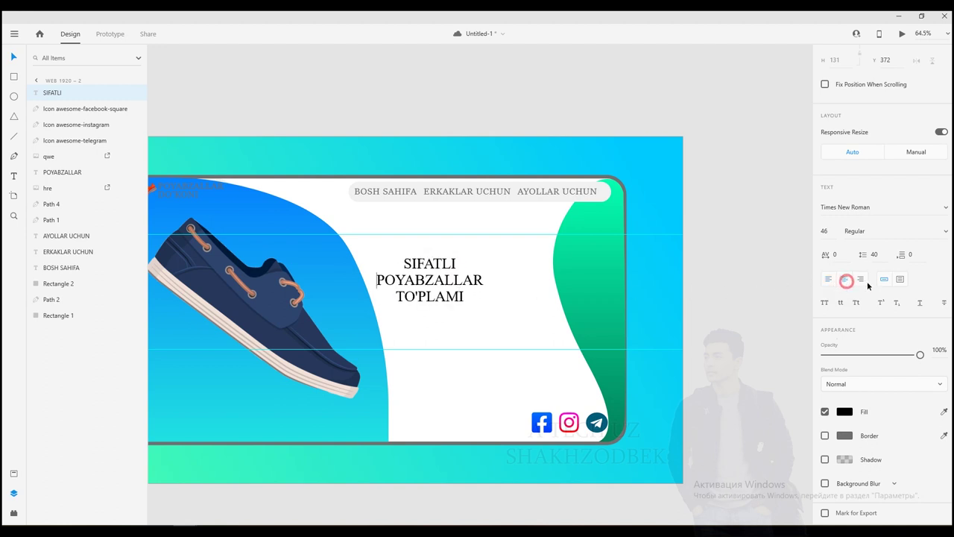
{"action": "left_click", "coordinate": [863, 280]}
{"action": "left_click", "coordinate": [456, 280], "text": "shift"}
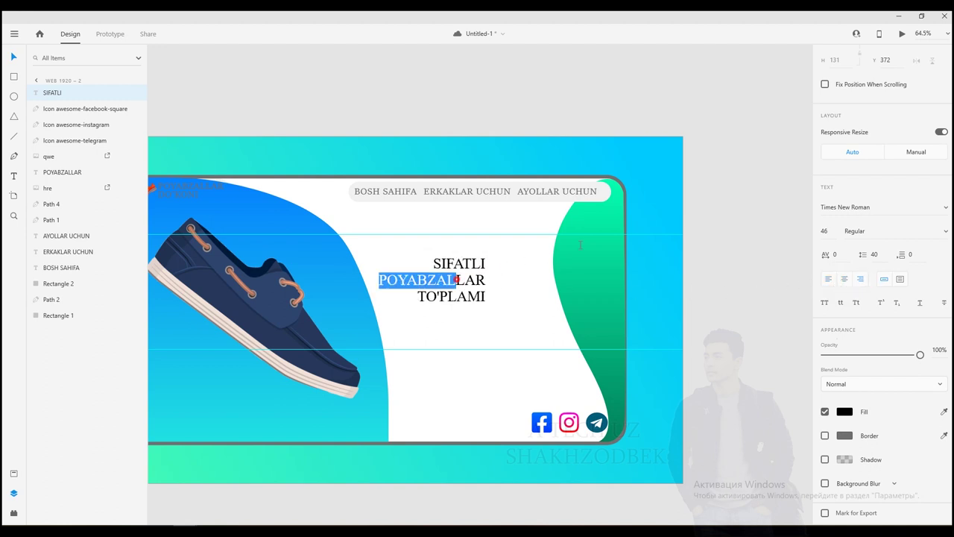
{"action": "key", "text": "Escape"}
{"action": "left_click_drag", "start_coordinate": [451, 270], "coordinate": [589, 253]}
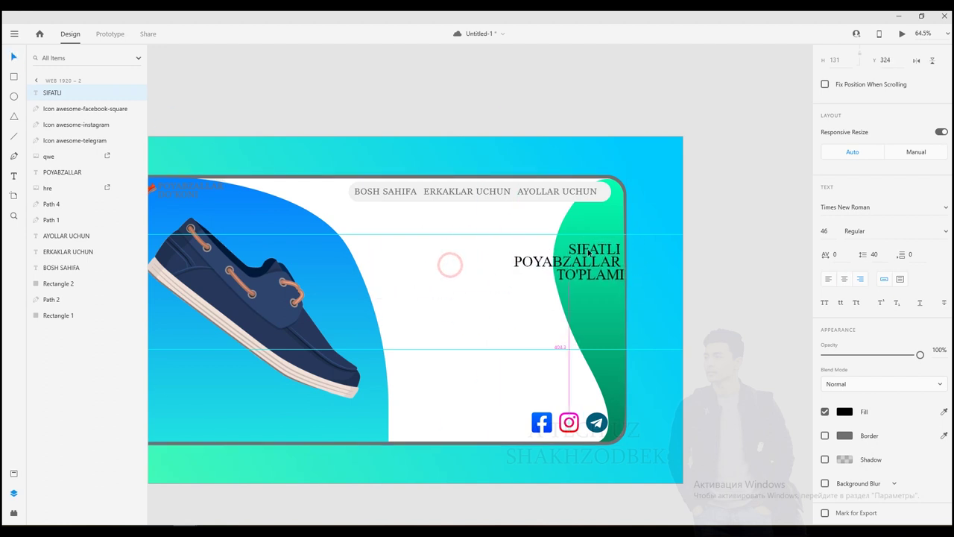
{"action": "left_click", "coordinate": [827, 279]}
Enlarge the heading to size 66, place it at X 960, Y 304 beside the blue curve and fill it with dark navy #090958
{"action": "left_click_drag", "start_coordinate": [537, 266], "coordinate": [424, 279]}
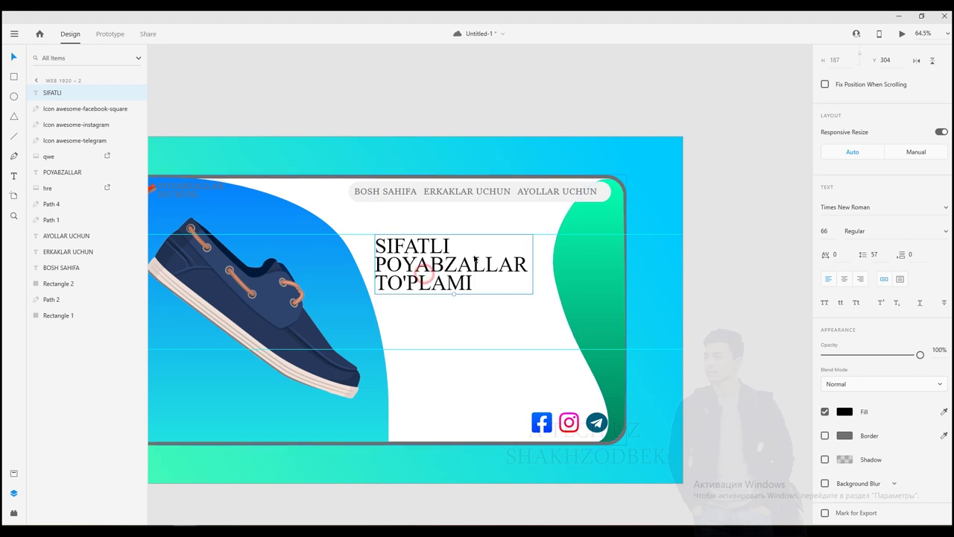
{"action": "left_click", "coordinate": [847, 411]}
{"action": "left_click", "coordinate": [778, 352]}
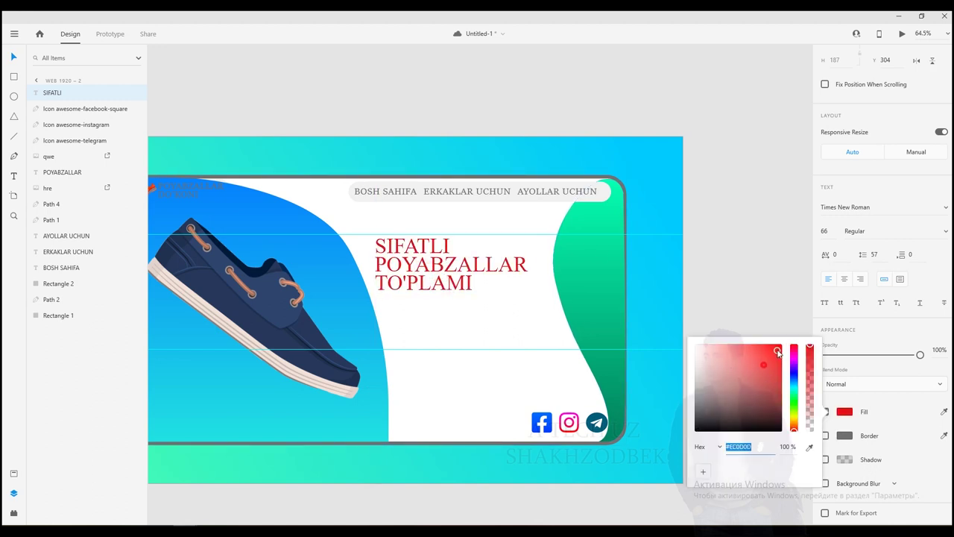
{"action": "left_click", "coordinate": [774, 368]}
{"action": "left_click_drag", "start_coordinate": [793, 347], "coordinate": [780, 387]}
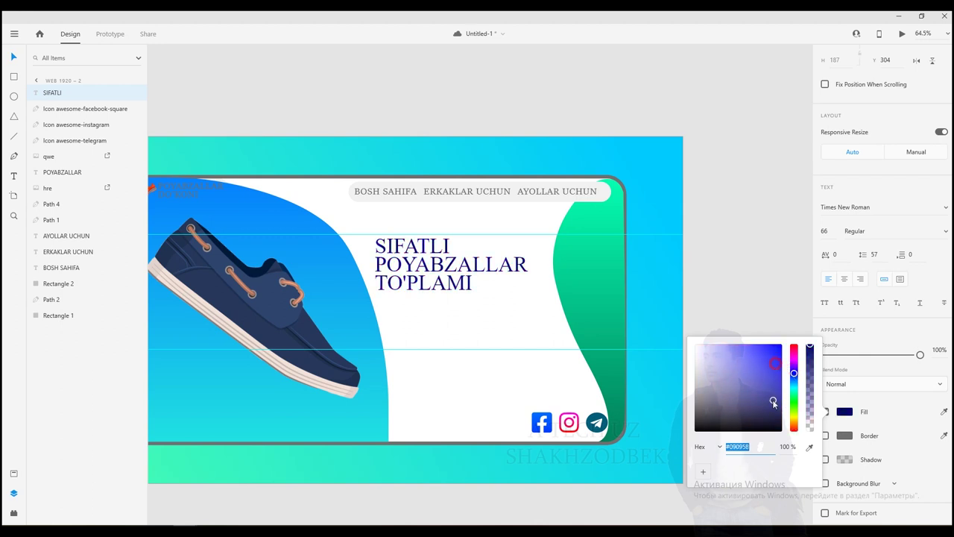
{"action": "left_click", "coordinate": [758, 285]}
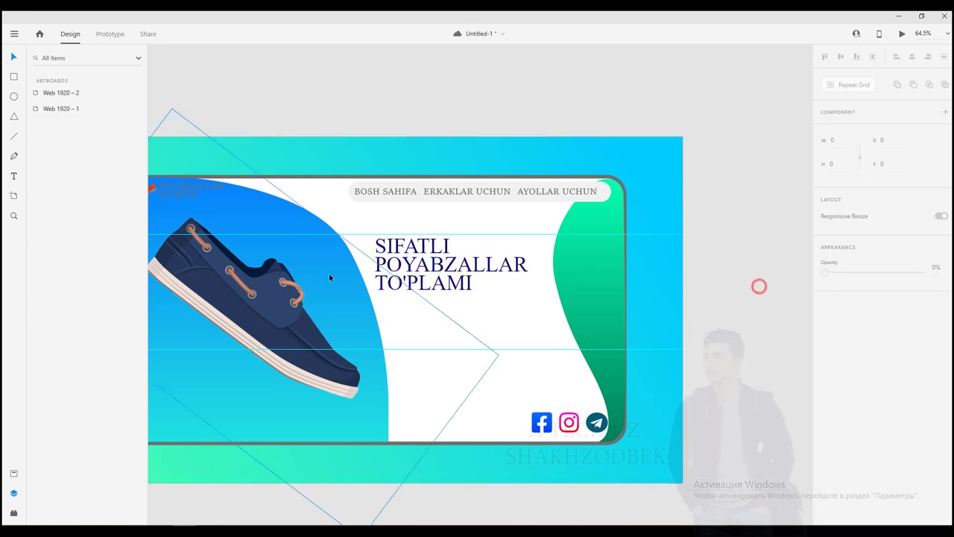
Import the shoe images cc[2], hre and j from the "onlayn do'kon png foto" folder
{"action": "scroll", "coordinate": [300, 266], "scroll_direction": "down", "scroll_amount": 4}
{"action": "scroll", "coordinate": [152, 258], "scroll_direction": "up", "scroll_amount": 4}
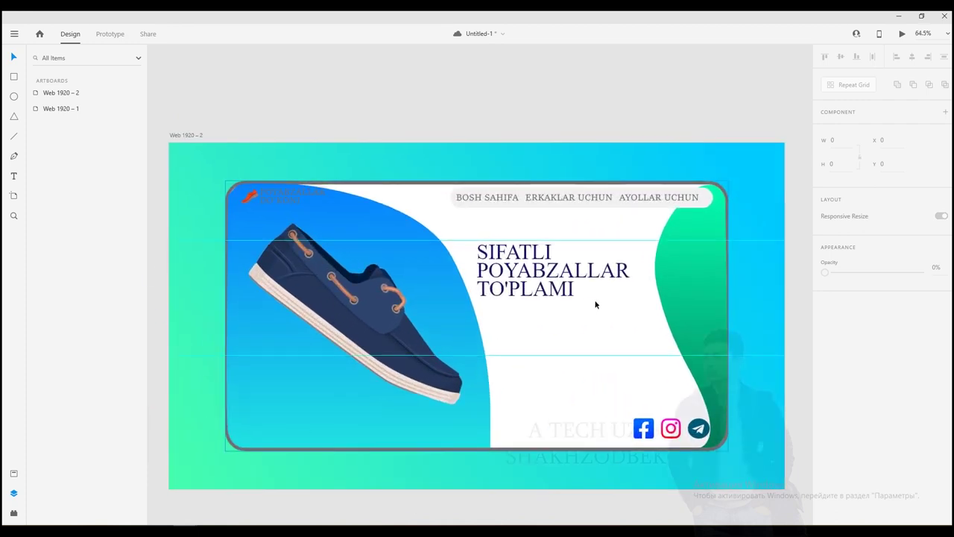
{"action": "left_click", "coordinate": [12, 34]}
{"action": "left_click", "coordinate": [38, 374]}
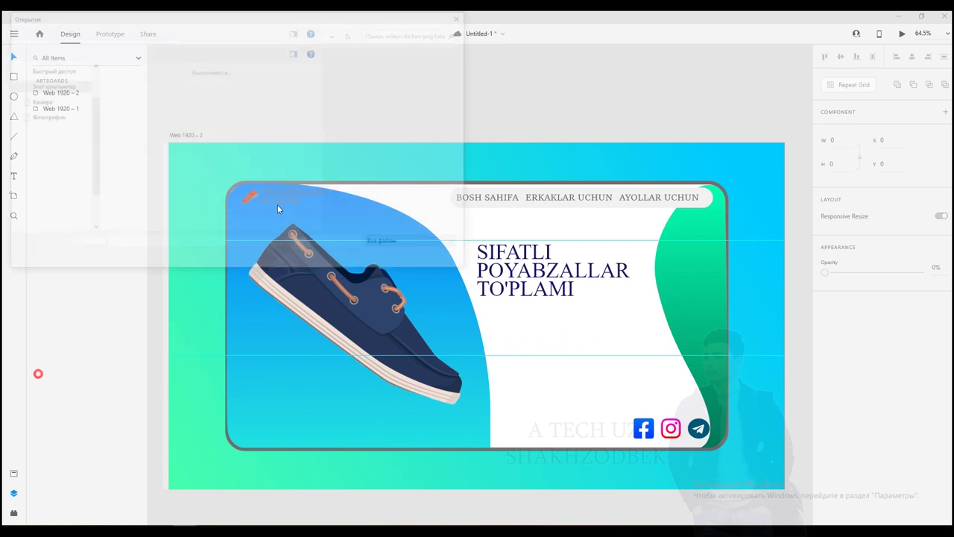
{"action": "left_click", "coordinate": [188, 119]}
{"action": "left_click", "coordinate": [134, 119], "text": "ctrl"}
{"action": "left_click", "coordinate": [254, 123], "text": "ctrl"}
{"action": "left_click", "coordinate": [403, 260]}
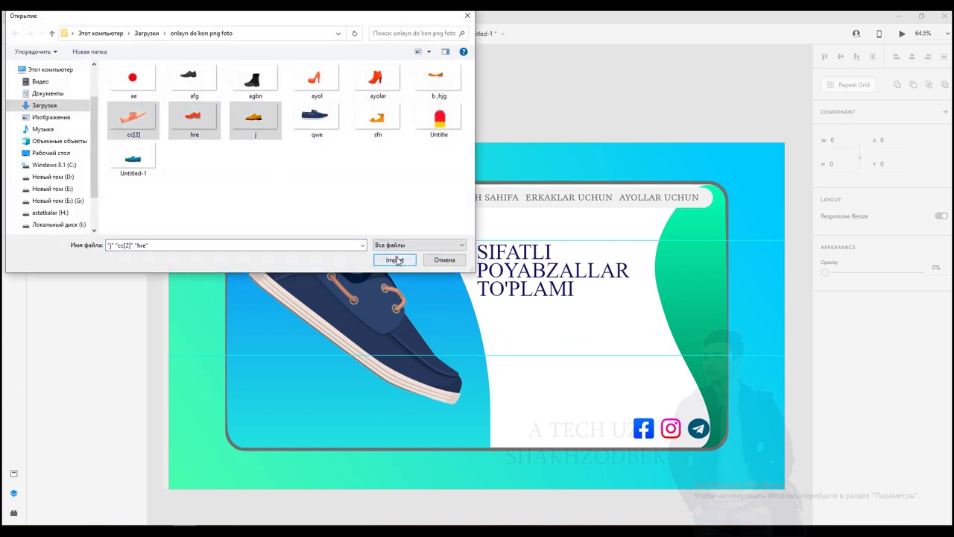
Place the brown shoe image cc[2] on the second page and shrink it to about 330 × 186 below the heading
{"action": "scroll", "coordinate": [549, 291], "scroll_direction": "down", "scroll_amount": 2}
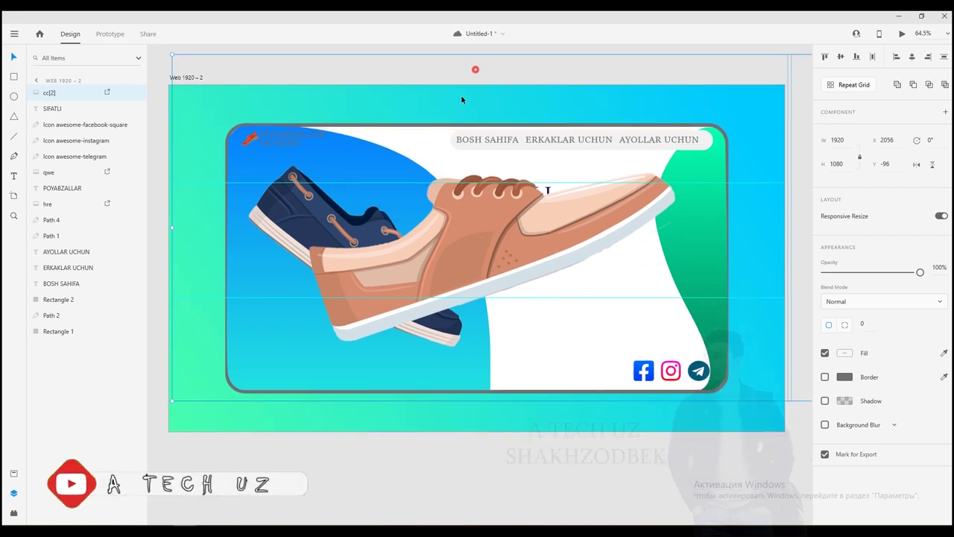
{"action": "left_click", "coordinate": [364, 49]}
{"action": "left_click", "coordinate": [465, 208]}
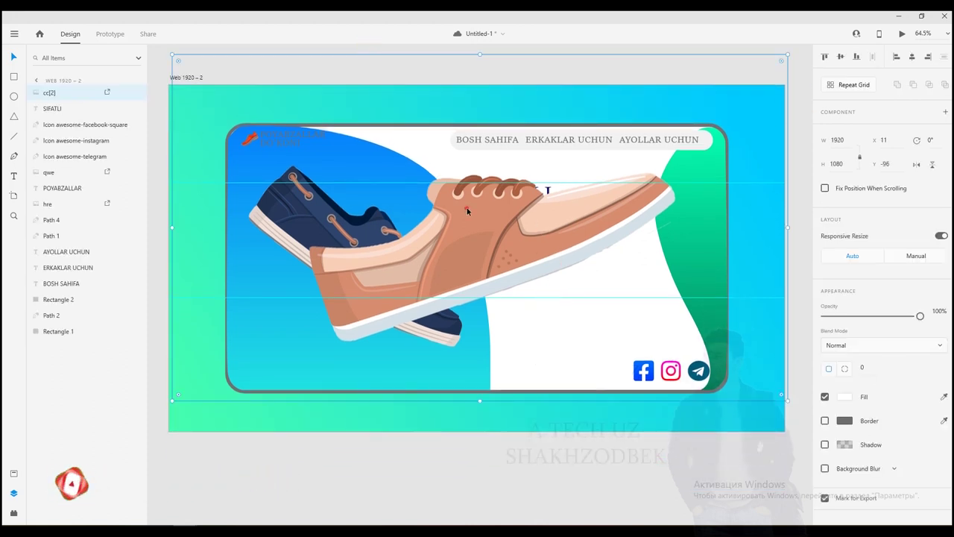
{"action": "left_click_drag", "start_coordinate": [479, 55], "coordinate": [540, 270]}
{"action": "left_click_drag", "start_coordinate": [577, 238], "coordinate": [582, 244]}
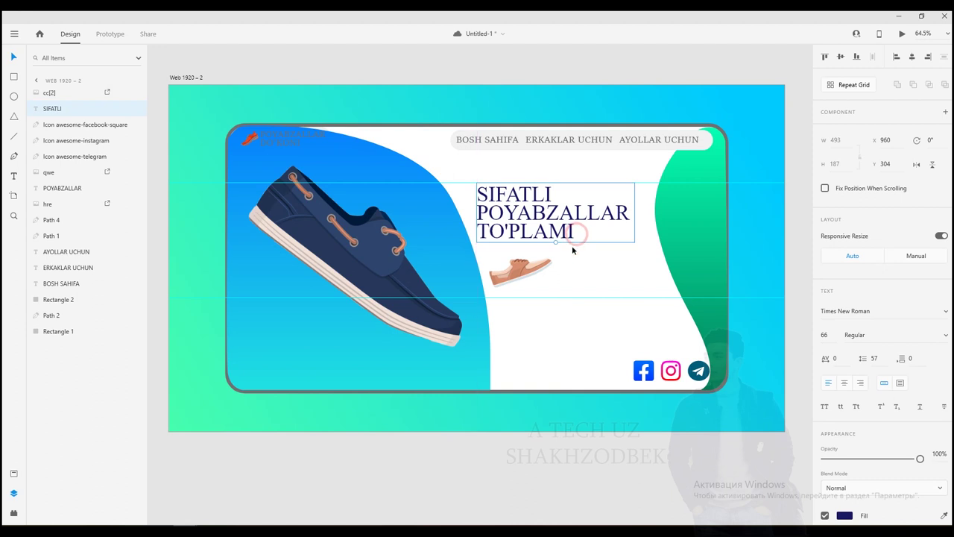
Rotate the small brown shoe by 19° so it lies level and position it below the heading at about X 926, Y 474
{"action": "left_click", "coordinate": [531, 269]}
{"action": "left_click_drag", "start_coordinate": [582, 246], "coordinate": [582, 257]}
{"action": "left_click_drag", "start_coordinate": [520, 267], "coordinate": [526, 277]}
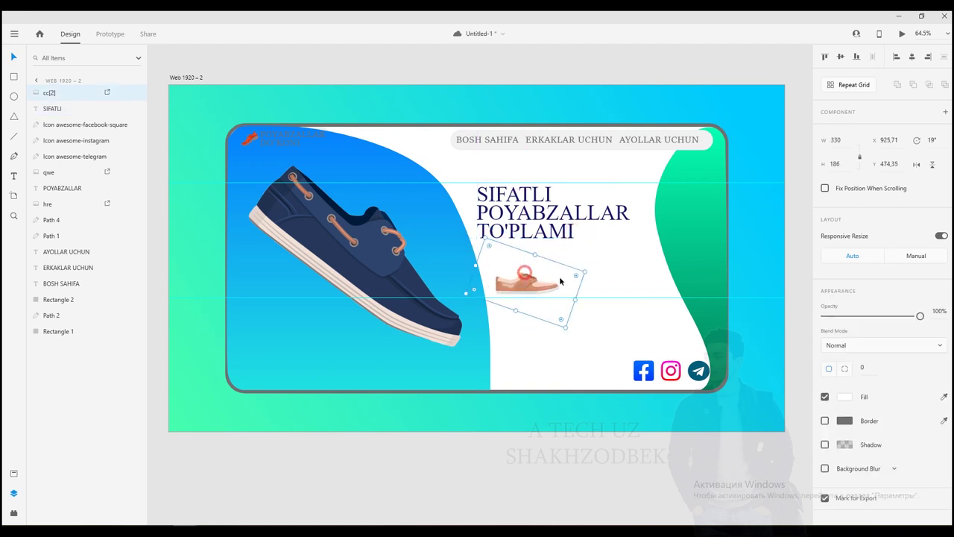
Place the red sneaker image hre on the second page, shrink it to thumbnail size and position it beside the small brown shoe
{"action": "key", "text": "ctrl+0"}
{"action": "left_click_drag", "start_coordinate": [778, 257], "coordinate": [619, 287]}
{"action": "key", "text": "ctrl+3"}
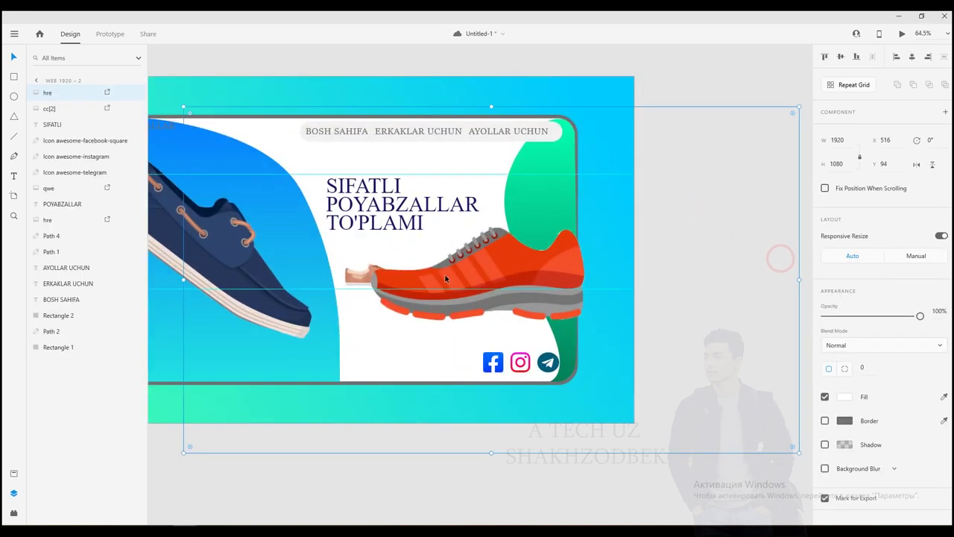
{"action": "left_click_drag", "start_coordinate": [491, 107], "coordinate": [298, 281]}
{"action": "left_click_drag", "start_coordinate": [358, 261], "coordinate": [371, 267]}
{"action": "left_click_drag", "start_coordinate": [290, 274], "coordinate": [282, 274]}
{"action": "left_click_drag", "start_coordinate": [369, 275], "coordinate": [445, 274]}
Place the yellow shoe image j on the second page, shrink it to about 578 × 325 and position it below the small brown shoe
{"action": "left_click", "coordinate": [726, 262]}
{"action": "scroll", "coordinate": [671, 283], "scroll_direction": "down", "scroll_amount": 5}
{"action": "left_click_drag", "start_coordinate": [626, 274], "coordinate": [414, 280]}
{"action": "scroll", "coordinate": [427, 285], "scroll_direction": "up", "scroll_amount": 5}
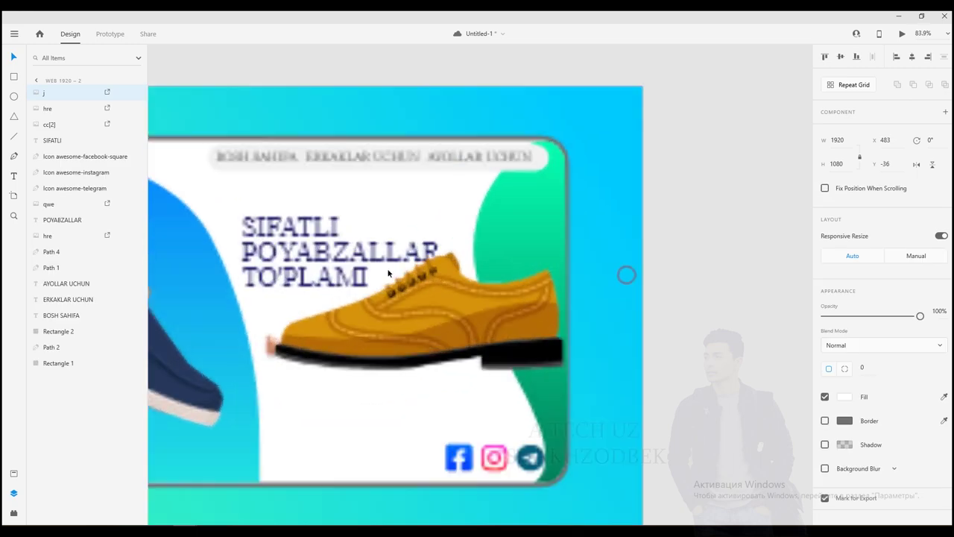
{"action": "scroll", "coordinate": [431, 303], "scroll_direction": "down", "scroll_amount": 2}
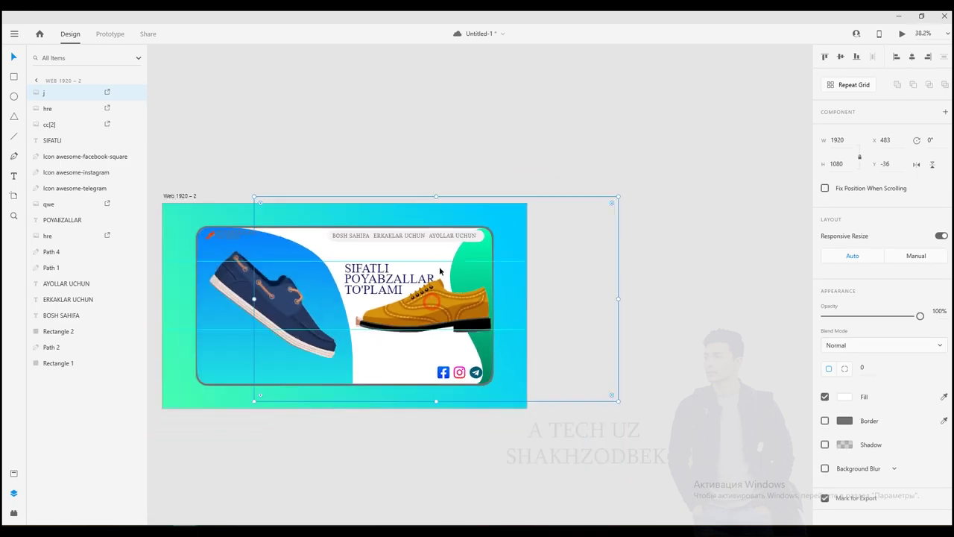
{"action": "left_click_drag", "start_coordinate": [437, 199], "coordinate": [375, 343]}
{"action": "scroll", "coordinate": [380, 342], "scroll_direction": "up", "scroll_amount": 2}
{"action": "left_click_drag", "start_coordinate": [384, 251], "coordinate": [384, 314]}
{"action": "left_click_drag", "start_coordinate": [392, 375], "coordinate": [375, 342]}
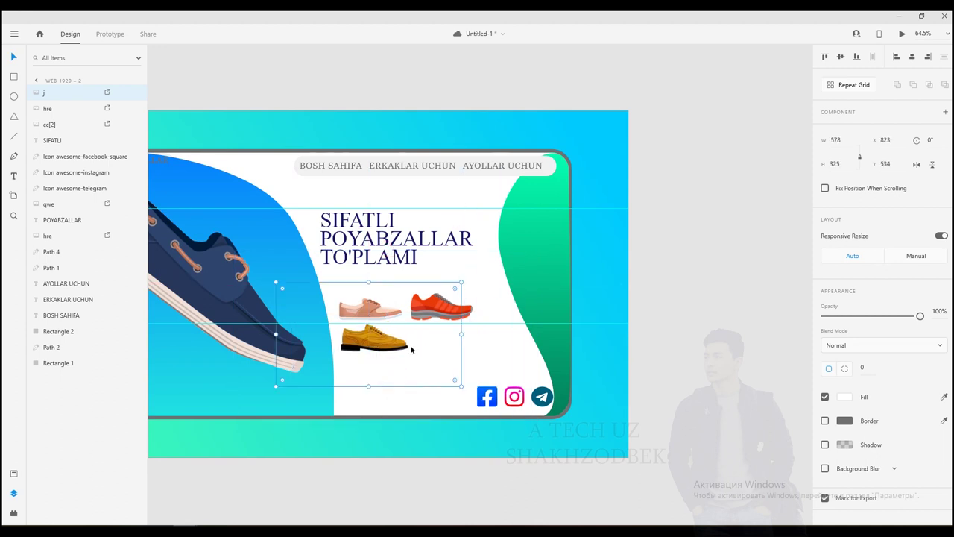
Reduce the yellow shoe image to about 556 × 313 to match the brown shoe above it
{"action": "left_click", "coordinate": [679, 291]}
{"action": "left_click", "coordinate": [374, 340]}
{"action": "left_click_drag", "start_coordinate": [462, 334], "coordinate": [455, 332]}
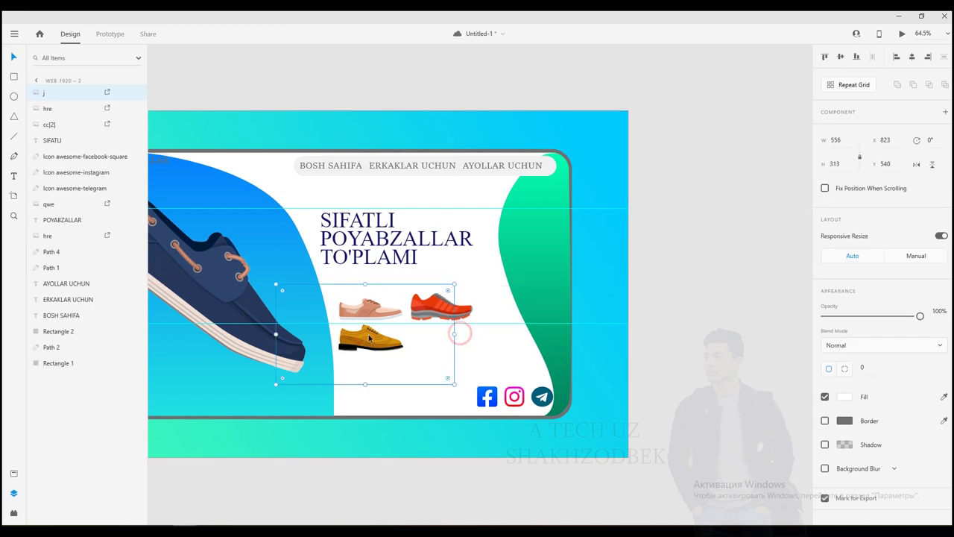
{"action": "left_click", "coordinate": [660, 226]}
Hide the red high-heel image and the small logo shoe image on the first page to uncover the logo's backing shape
{"action": "scroll", "coordinate": [660, 226], "scroll_direction": "down", "scroll_amount": 3}
{"action": "scroll", "coordinate": [445, 248], "scroll_direction": "up", "scroll_amount": 2}
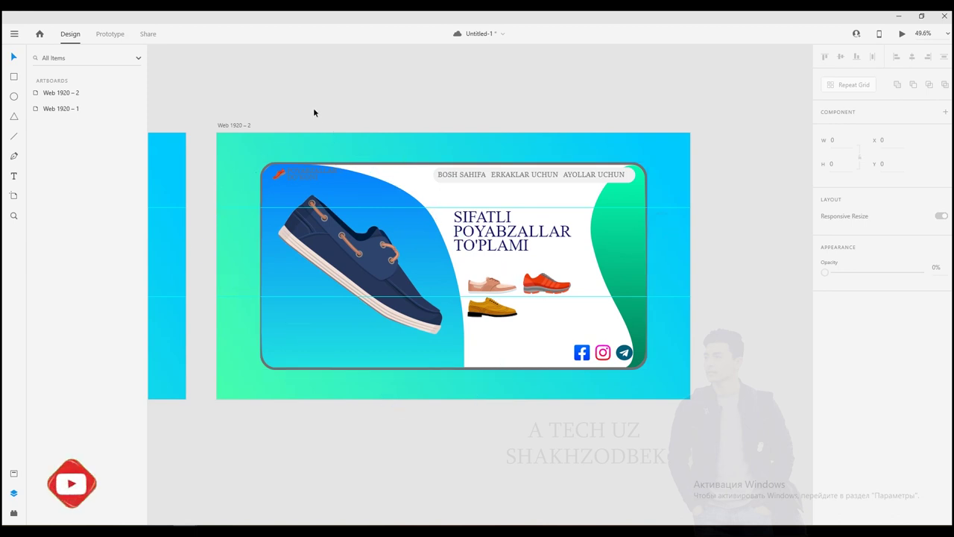
{"action": "scroll", "coordinate": [315, 110], "scroll_direction": "down", "scroll_amount": 2}
{"action": "scroll", "coordinate": [315, 112], "scroll_direction": "down", "scroll_amount": 2}
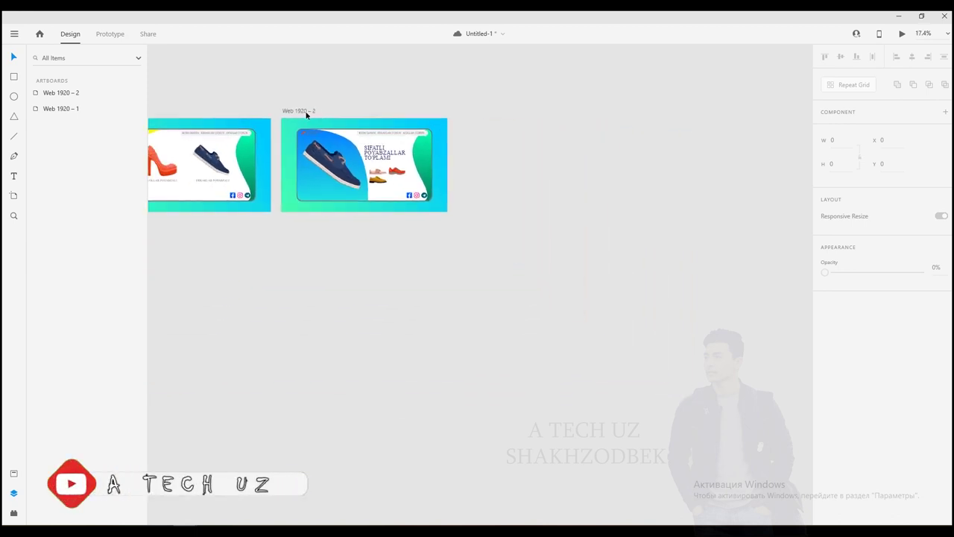
{"action": "scroll", "coordinate": [165, 118], "scroll_direction": "down", "scroll_amount": 3}
{"action": "scroll", "coordinate": [165, 118], "scroll_direction": "up", "scroll_amount": 3}
{"action": "scroll", "coordinate": [165, 119], "scroll_direction": "up", "scroll_amount": 2}
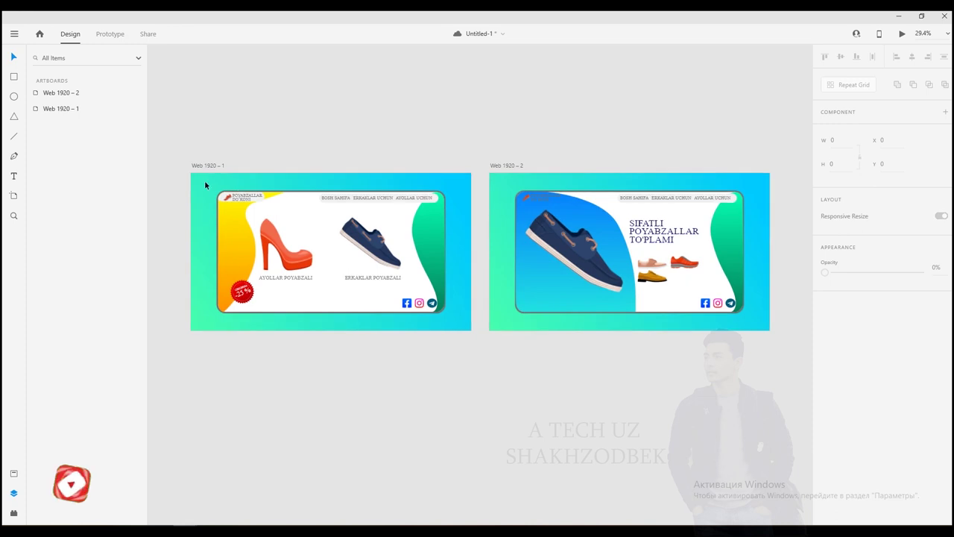
{"action": "left_click", "coordinate": [257, 202]}
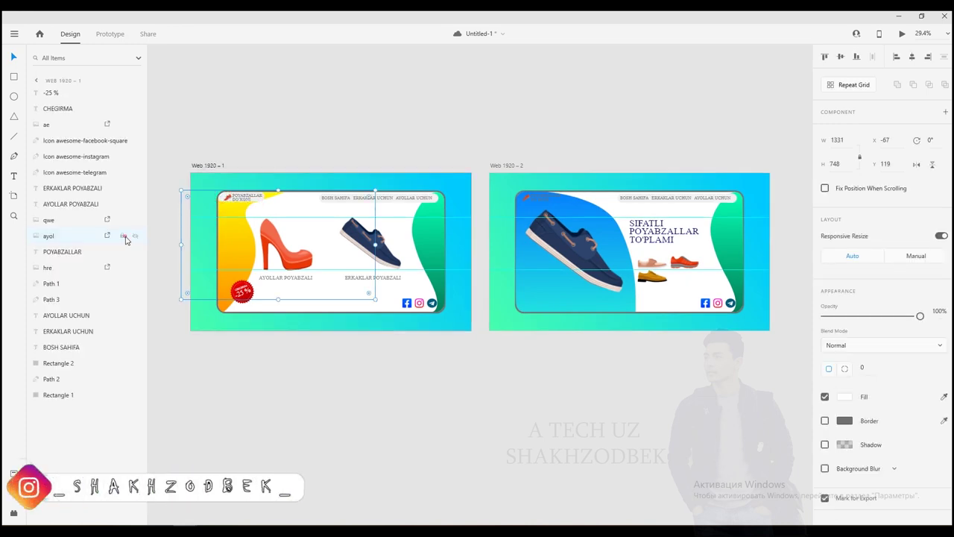
{"action": "left_click", "coordinate": [134, 236]}
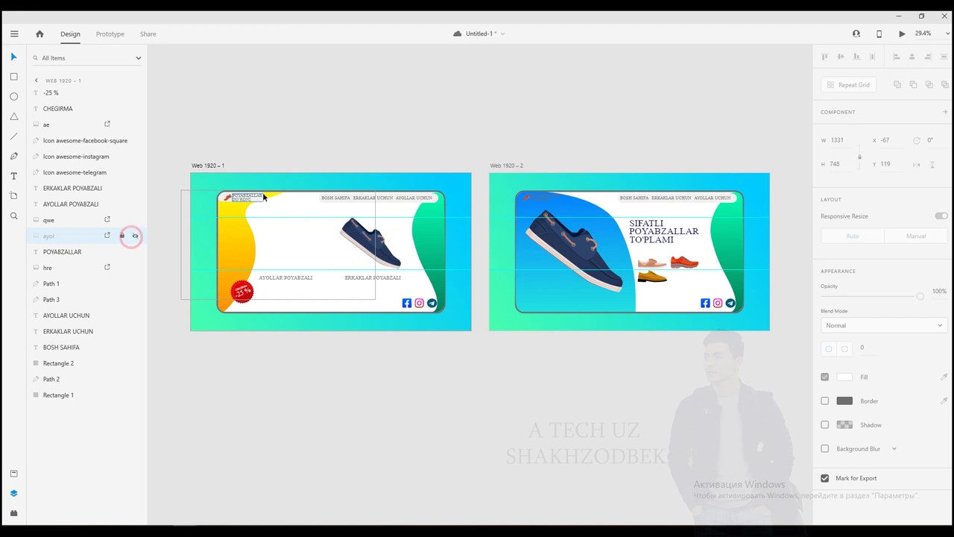
{"action": "left_click", "coordinate": [224, 197]}
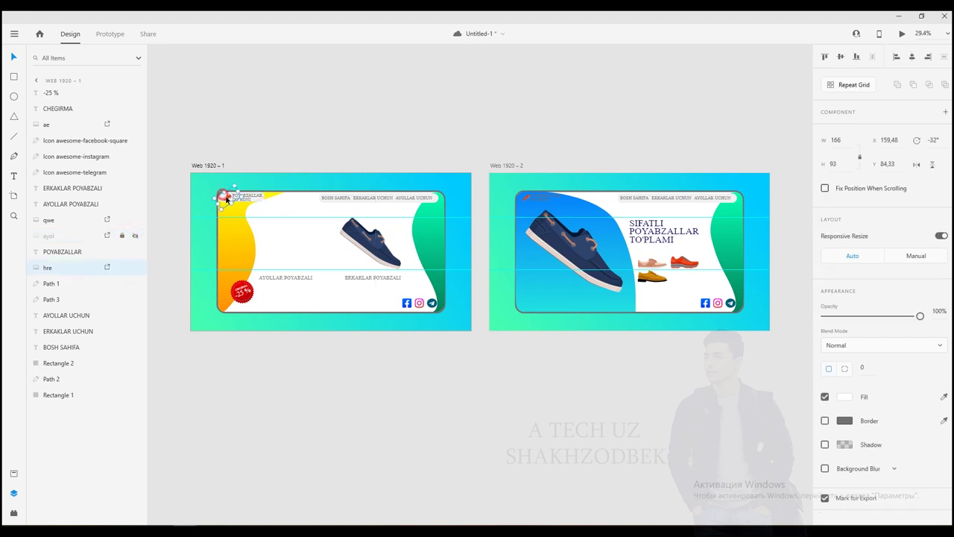
{"action": "left_click", "coordinate": [135, 268]}
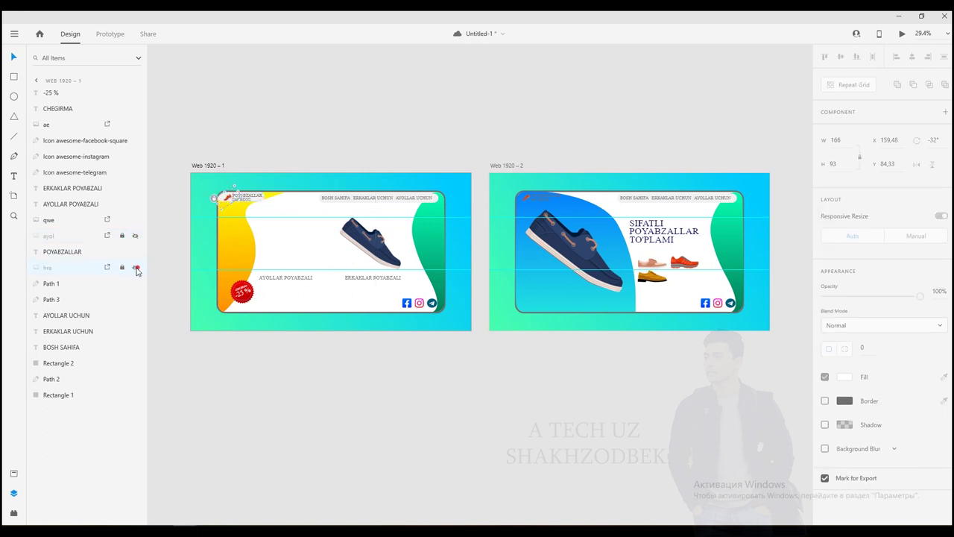
Copy the light rounded logo backing from the first page to the second at about X 181, Y 130 and layer it behind the logo
{"action": "left_click", "coordinate": [224, 199]}
{"action": "left_click_drag", "start_coordinate": [224, 199], "coordinate": [522, 199]}
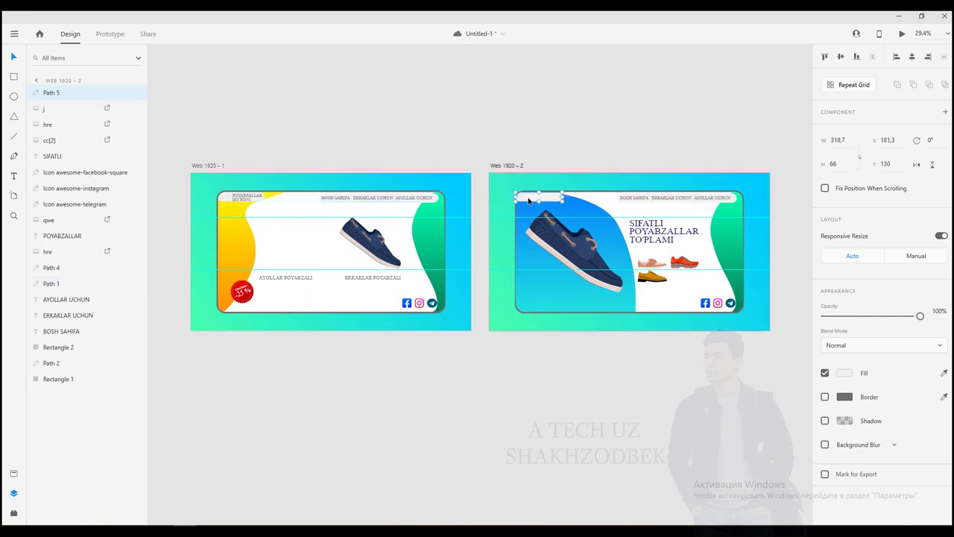
{"action": "left_click_drag", "start_coordinate": [67, 98], "coordinate": [68, 259]}
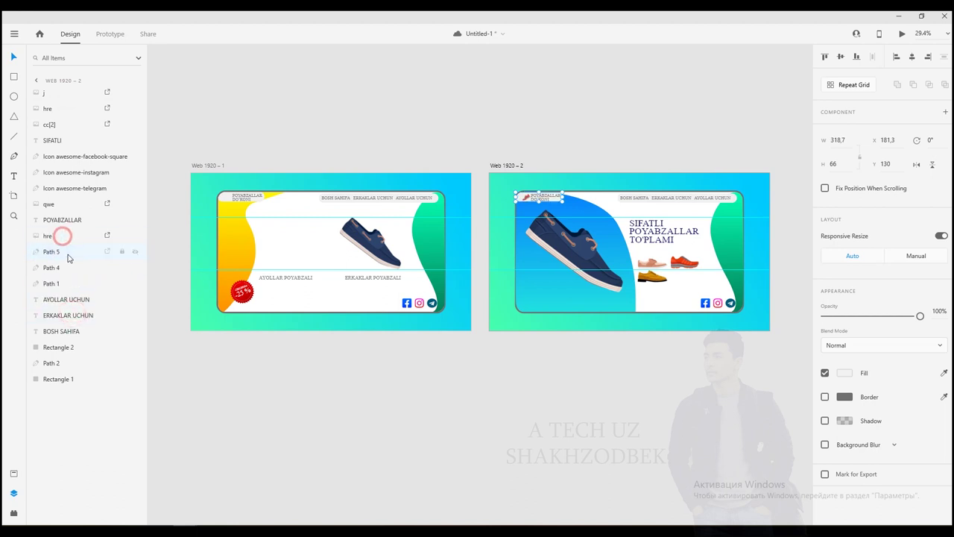
Make the hidden high-heel image and logo shoe image on the first page visible again
{"action": "left_click", "coordinate": [206, 137]}
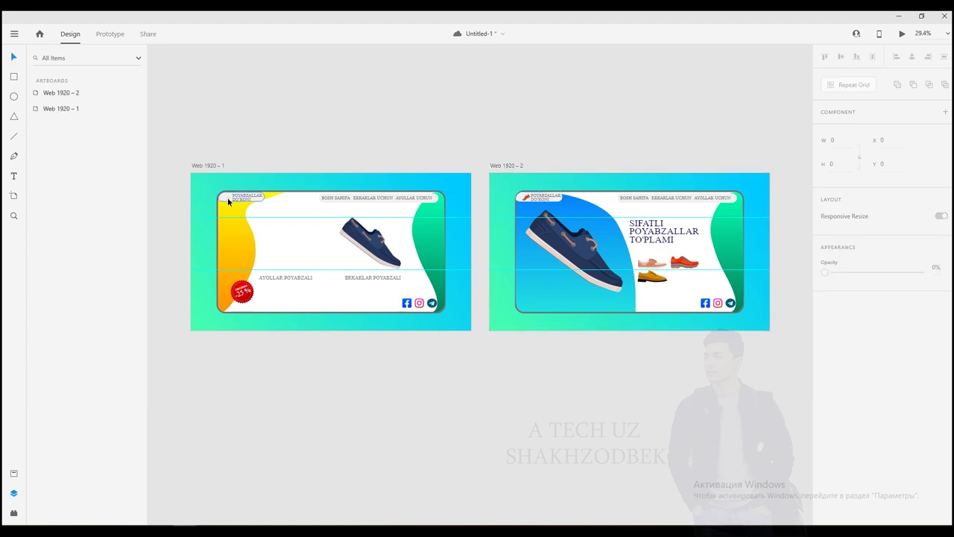
{"action": "key", "text": "ctrl+v"}
{"action": "left_click", "coordinate": [133, 237]}
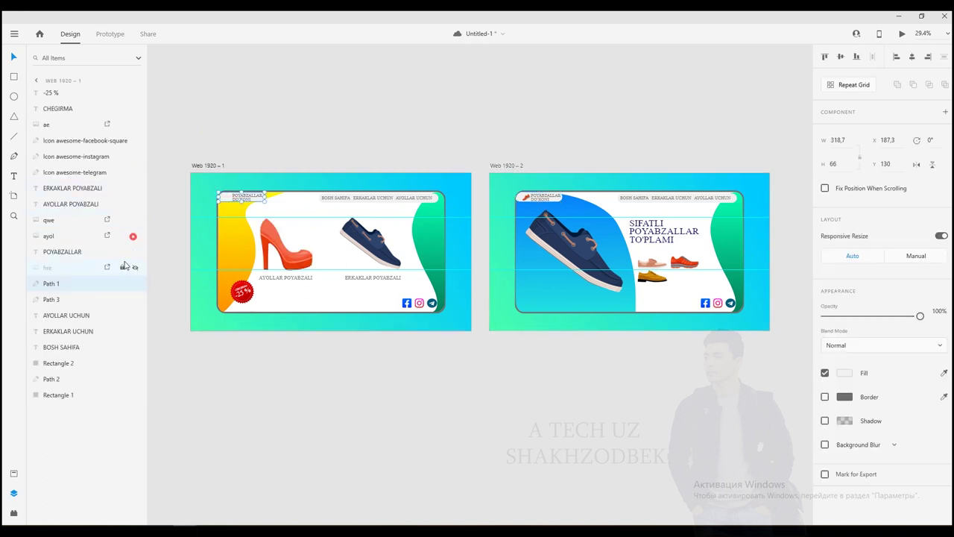
{"action": "left_click", "coordinate": [418, 127]}
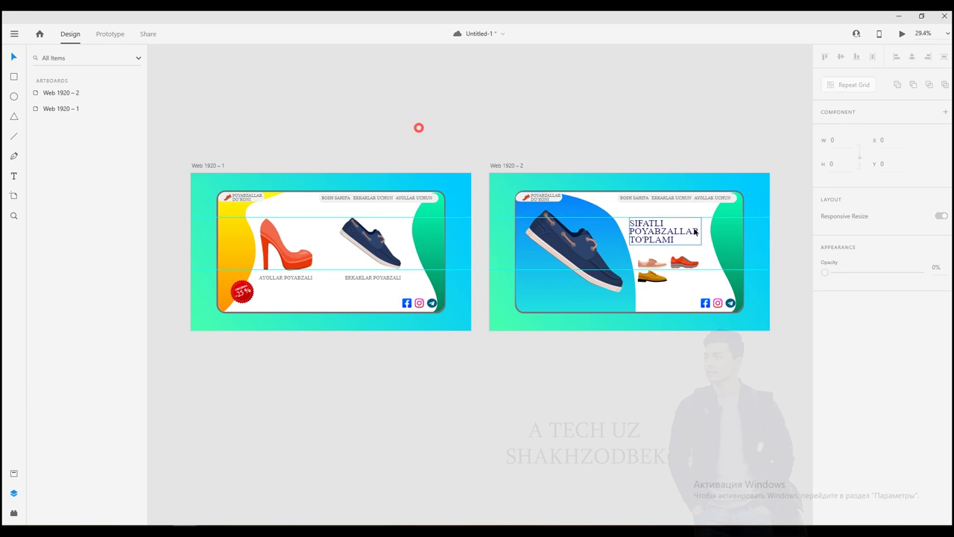
Hide the large navy shoe on the second page and try to shift the small logo shoe slightly within its backing
{"action": "scroll", "coordinate": [785, 231], "scroll_direction": "up", "scroll_amount": 5}
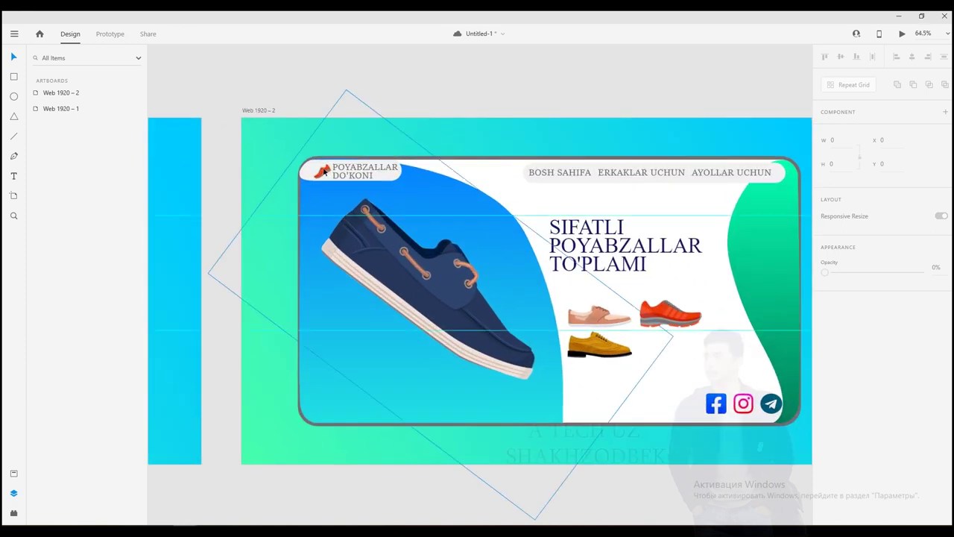
{"action": "left_click", "coordinate": [311, 166]}
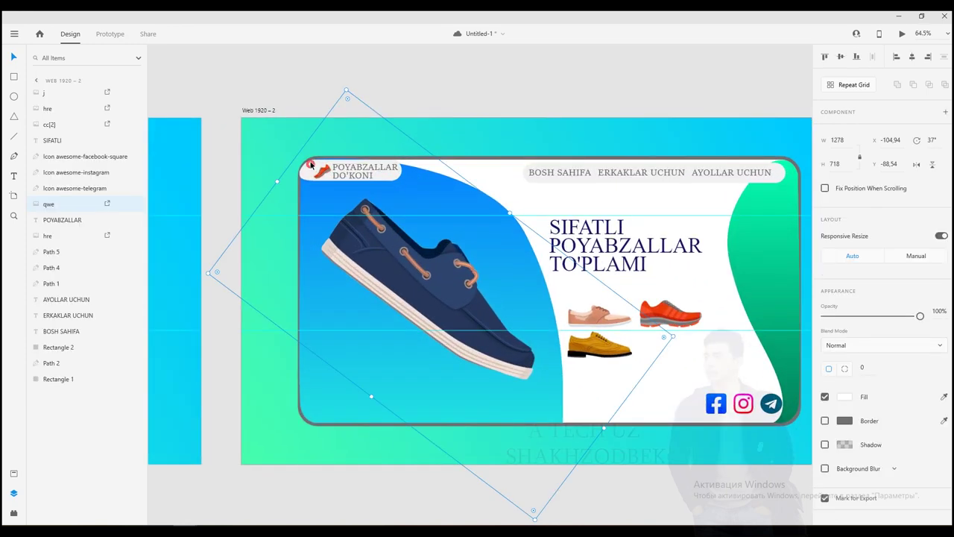
{"action": "left_click", "coordinate": [135, 205]}
{"action": "left_click", "coordinate": [308, 177]}
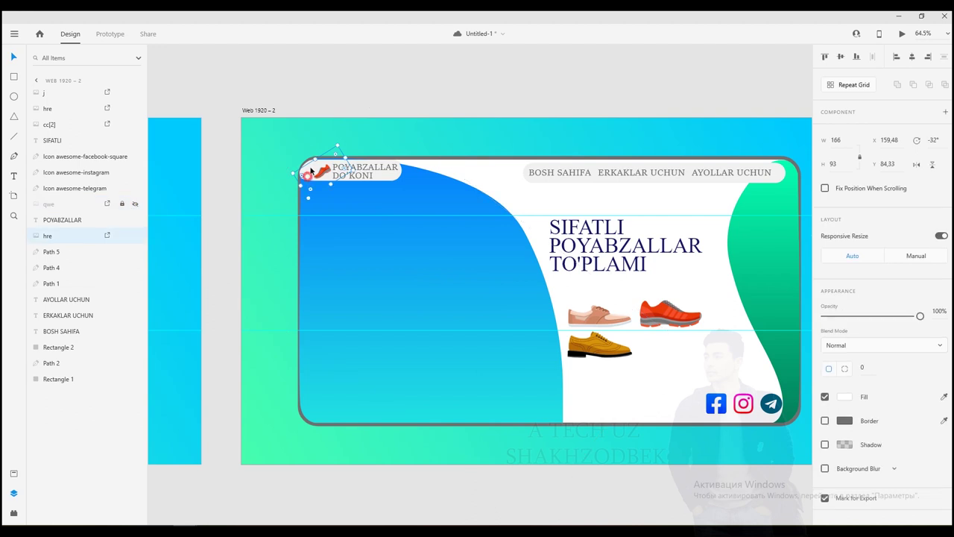
{"action": "left_click", "coordinate": [307, 164]}
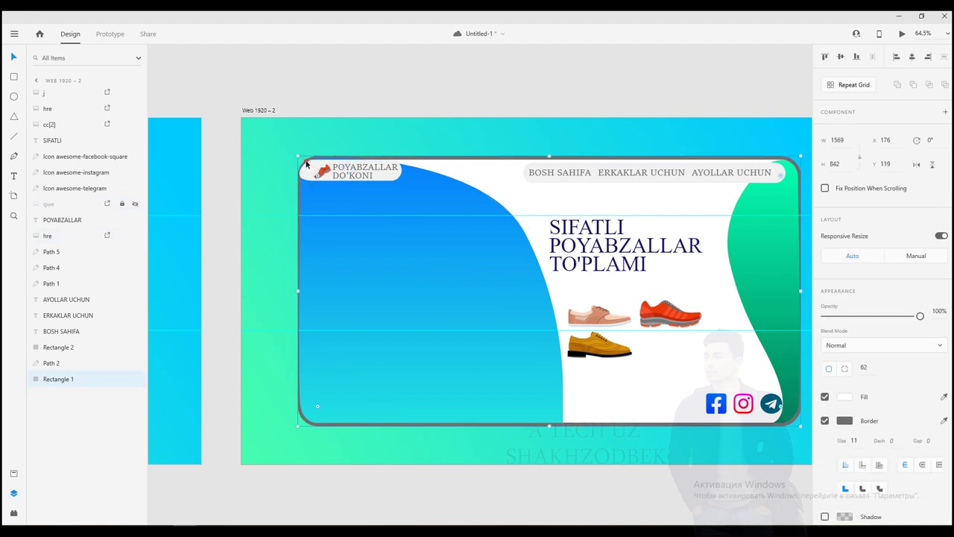
{"action": "left_click", "coordinate": [309, 165]}
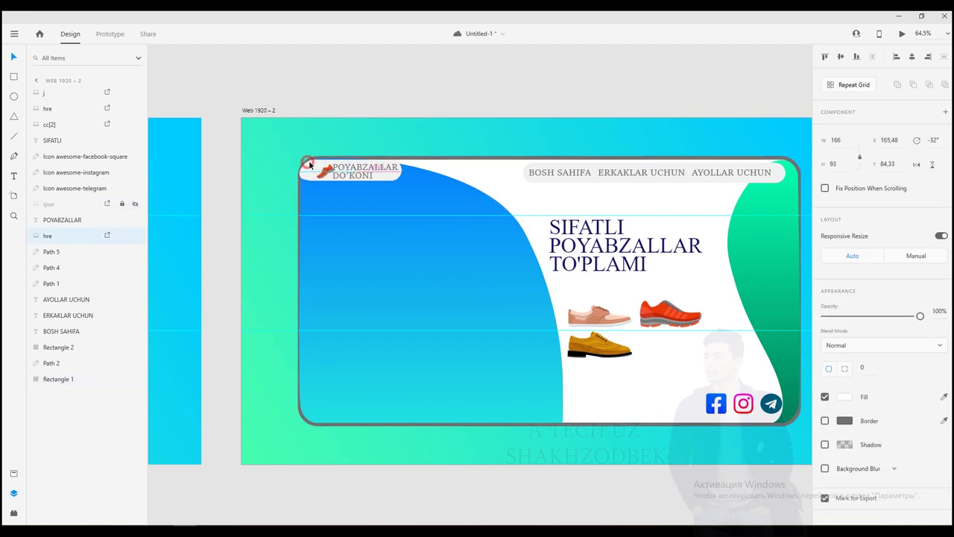
{"action": "left_click", "coordinate": [390, 176]}
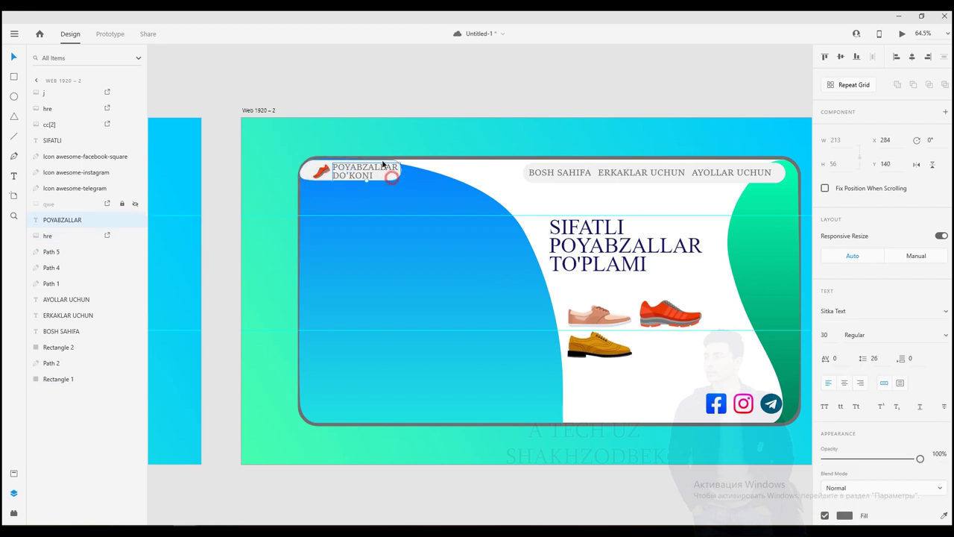
{"action": "left_click", "coordinate": [379, 162]}
{"action": "left_click", "coordinate": [381, 162]}
{"action": "left_click", "coordinate": [377, 84]}
Make the large navy shoe on the second page visible again
{"action": "scroll", "coordinate": [596, 277], "scroll_direction": "down", "scroll_amount": 3, "text": "ctrl"}
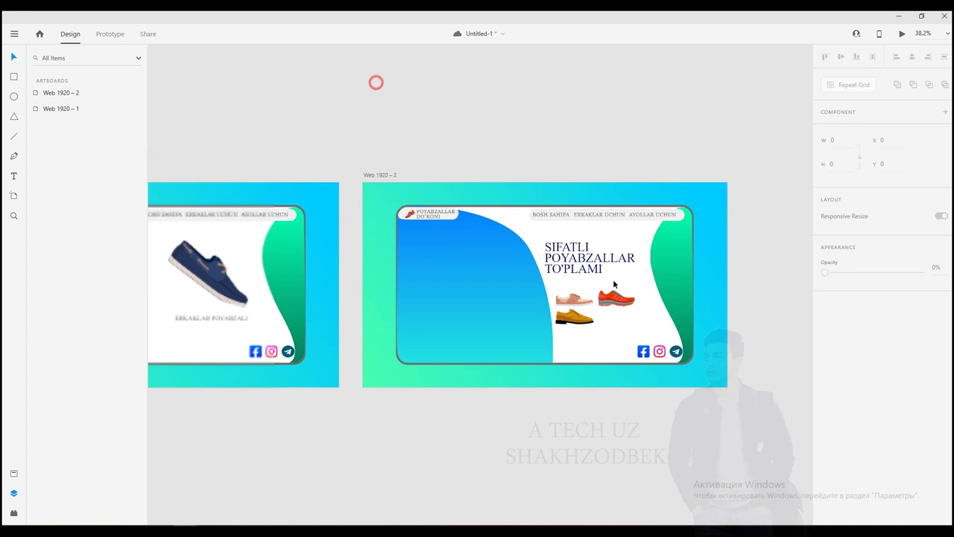
{"action": "scroll", "coordinate": [756, 317], "scroll_direction": "up", "scroll_amount": 2, "text": "ctrl"}
{"action": "left_click", "coordinate": [381, 261]}
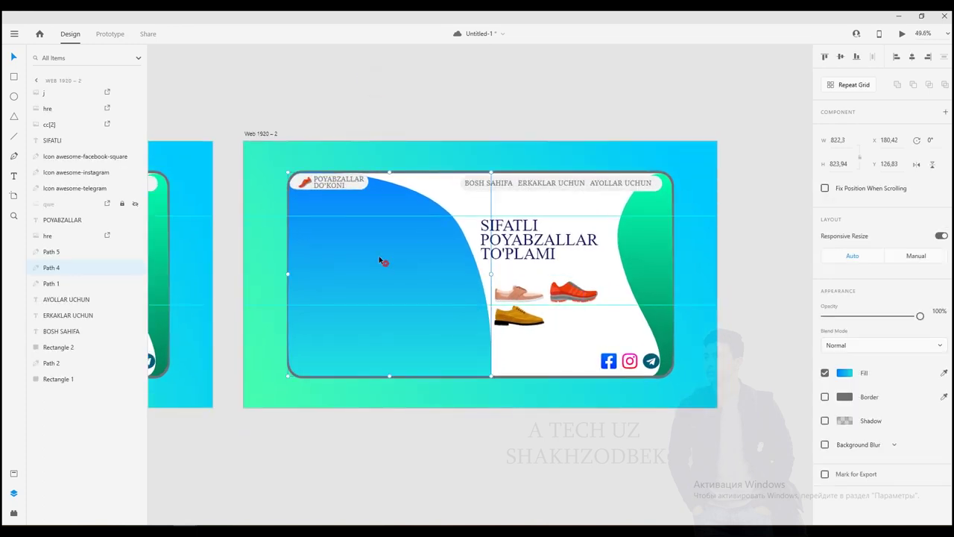
{"action": "left_click", "coordinate": [135, 206]}
{"action": "left_click", "coordinate": [400, 113]}
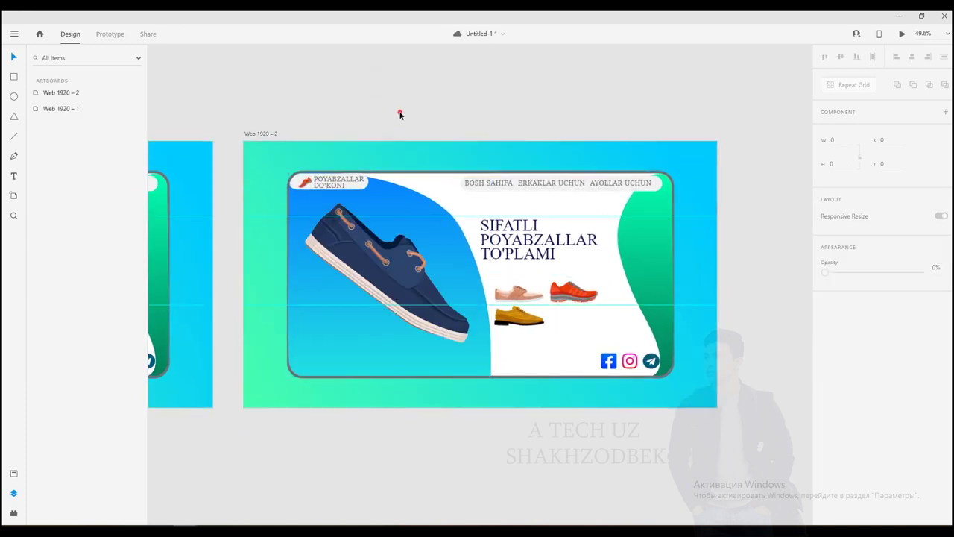
Duplicate the Web 1920 – 2 artboard directly below the original at X 2045, Y 1159
{"action": "scroll", "coordinate": [544, 328], "scroll_direction": "down", "scroll_amount": 1, "text": "ctrl"}
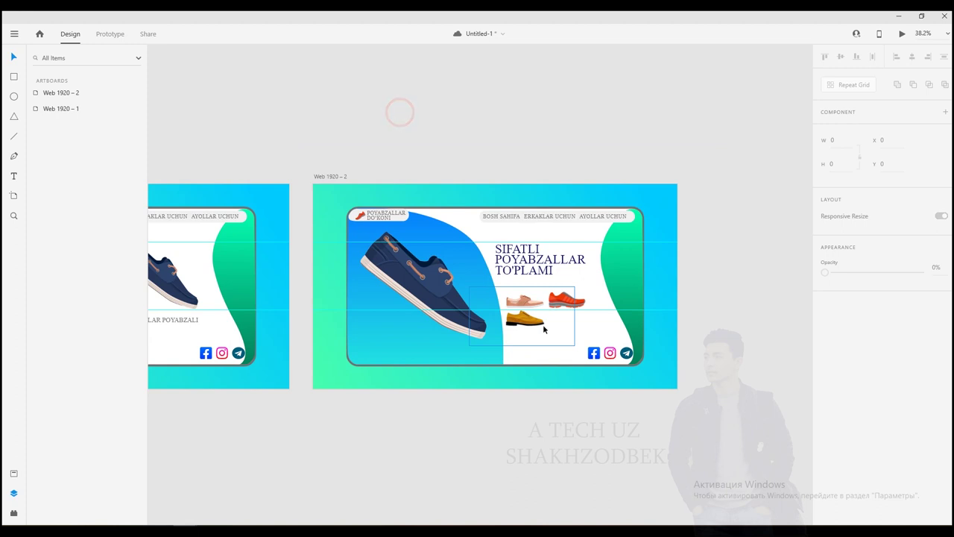
{"action": "scroll", "coordinate": [544, 328], "scroll_direction": "down", "scroll_amount": 2, "text": "ctrl"}
{"action": "scroll", "coordinate": [684, 335], "scroll_direction": "up", "scroll_amount": 1, "text": "ctrl"}
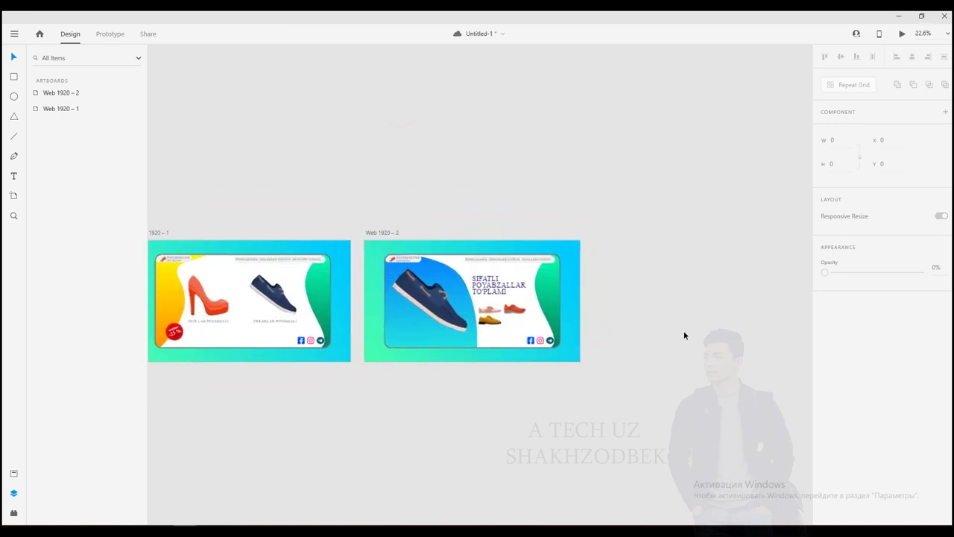
{"action": "left_click", "coordinate": [375, 233]}
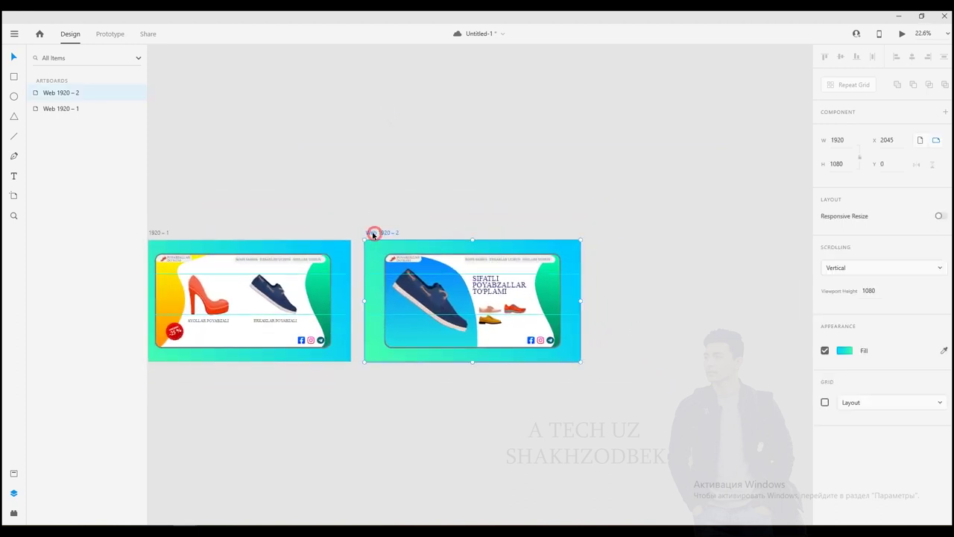
{"action": "left_click_drag", "start_coordinate": [373, 236], "coordinate": [369, 363]}
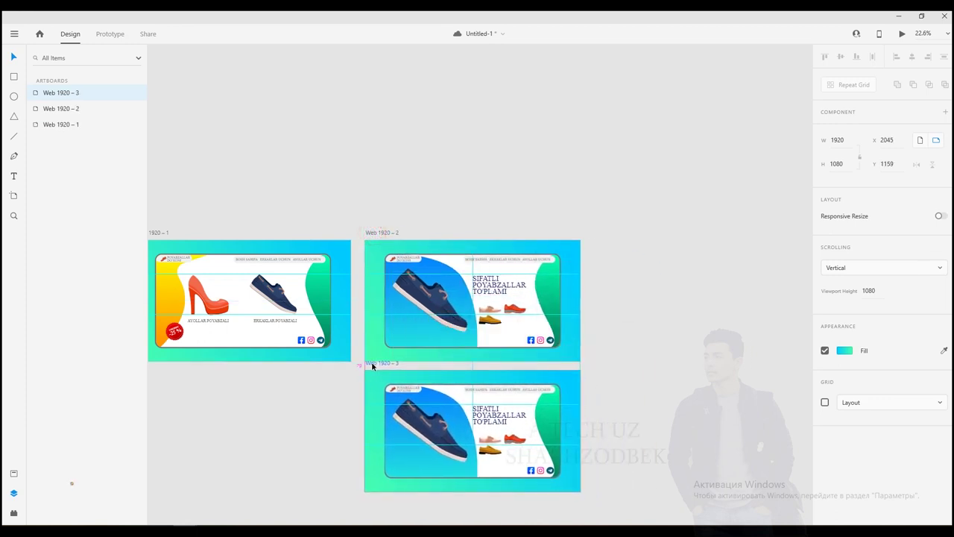
{"action": "left_click", "coordinate": [629, 299]}
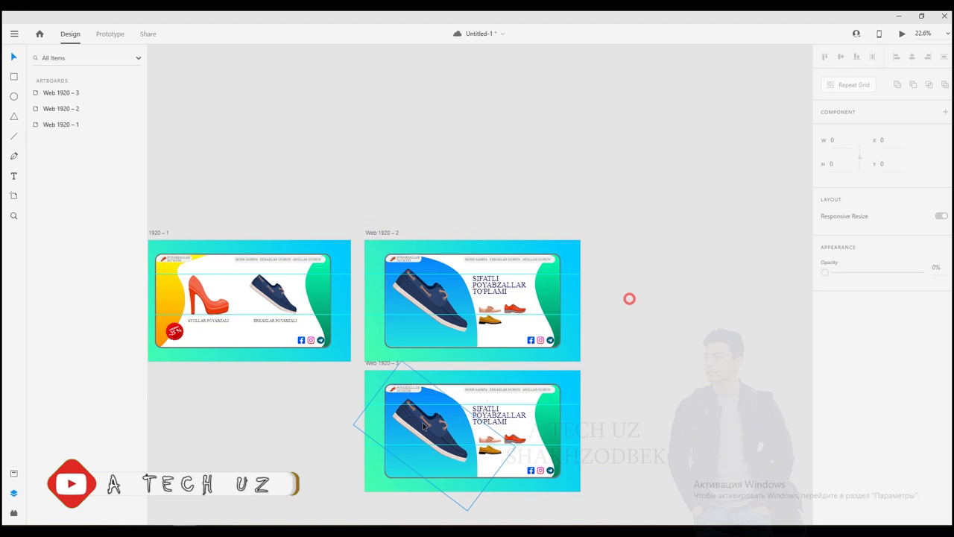
On the duplicated page, shrink and level the navy shoe in the yellow shoe's place, and move the yellow shoe onto the blue shape, rotated 30°
{"action": "scroll", "coordinate": [469, 419], "scroll_direction": "up", "scroll_amount": 3}
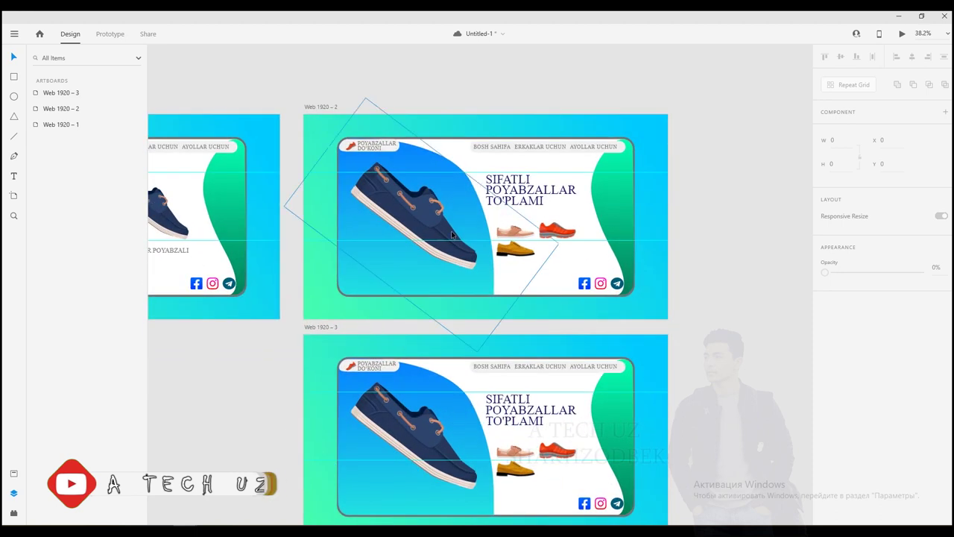
{"action": "left_click", "coordinate": [410, 425]}
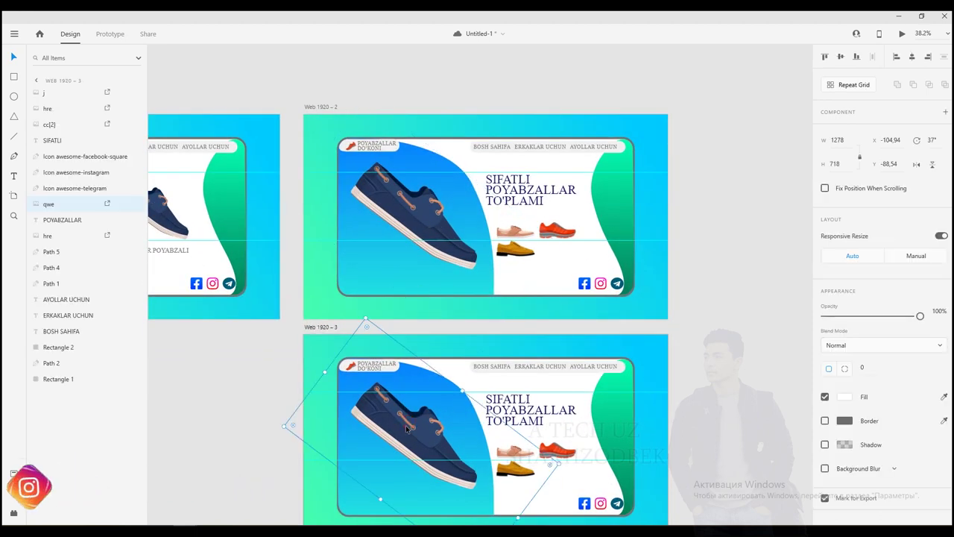
{"action": "left_click_drag", "start_coordinate": [410, 424], "coordinate": [435, 425]}
{"action": "left_click_drag", "start_coordinate": [586, 458], "coordinate": [545, 391]}
{"action": "left_click_drag", "start_coordinate": [447, 375], "coordinate": [444, 485]}
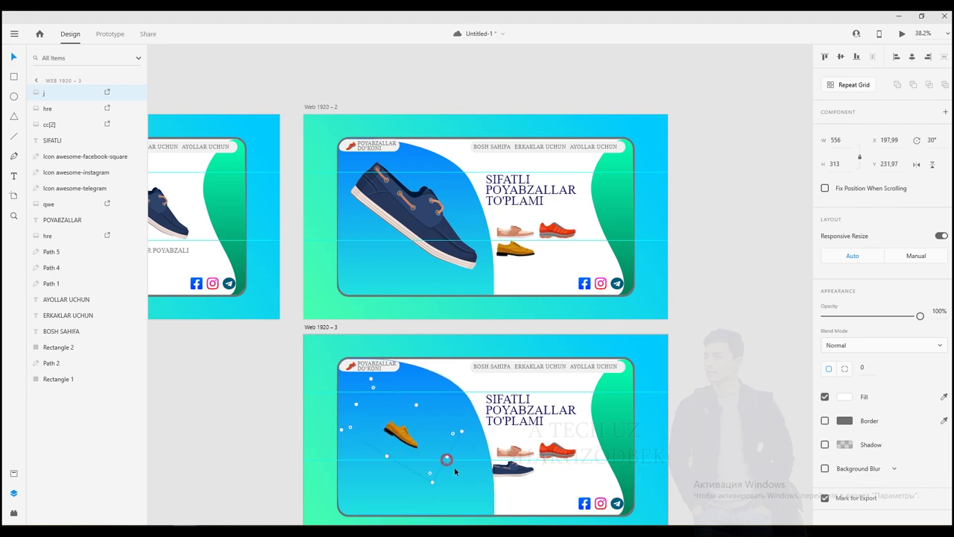
Enlarge the rotated yellow shoe to about 2058 × 1157 and position it over the blue shape at about X -573, Y -578.5
{"action": "left_click_drag", "start_coordinate": [447, 457], "coordinate": [641, 522]}
{"action": "left_click_drag", "start_coordinate": [527, 409], "coordinate": [427, 333]}
{"action": "left_click_drag", "start_coordinate": [575, 395], "coordinate": [585, 401]}
{"action": "left_click_drag", "start_coordinate": [442, 354], "coordinate": [438, 352]}
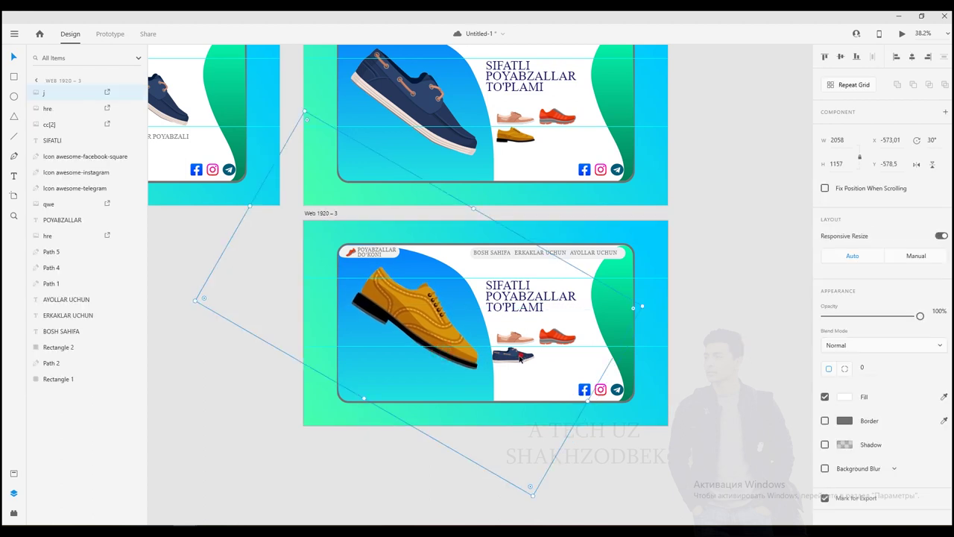
Hide the large yellow shoe image on the Web 1920 – 3 page
{"action": "left_click", "coordinate": [679, 373]}
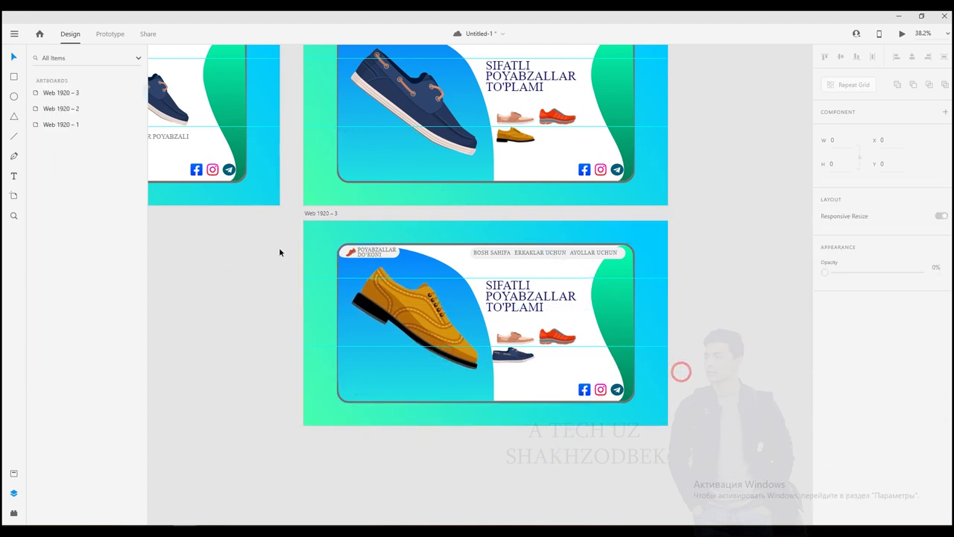
{"action": "left_click", "coordinate": [421, 295]}
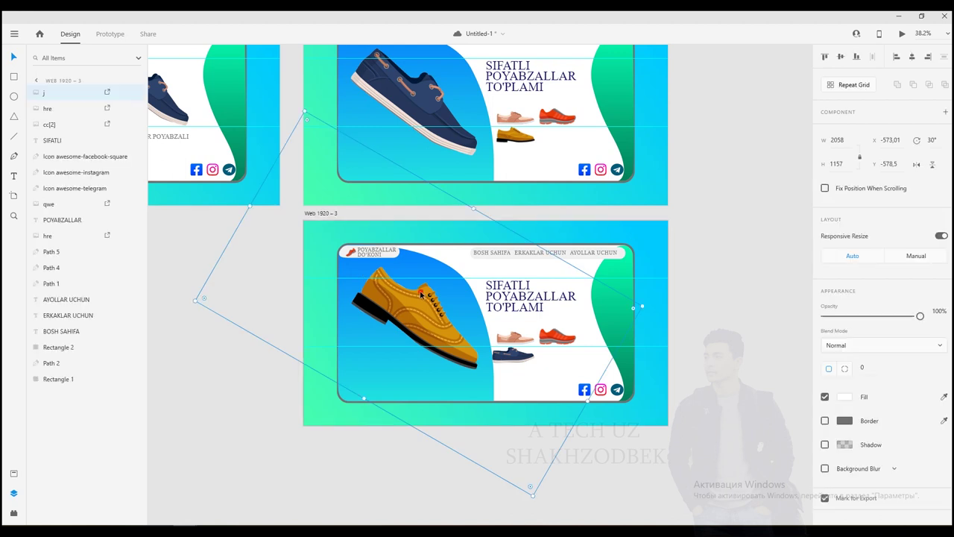
{"action": "left_click", "coordinate": [123, 92]}
{"action": "left_click", "coordinate": [135, 93]}
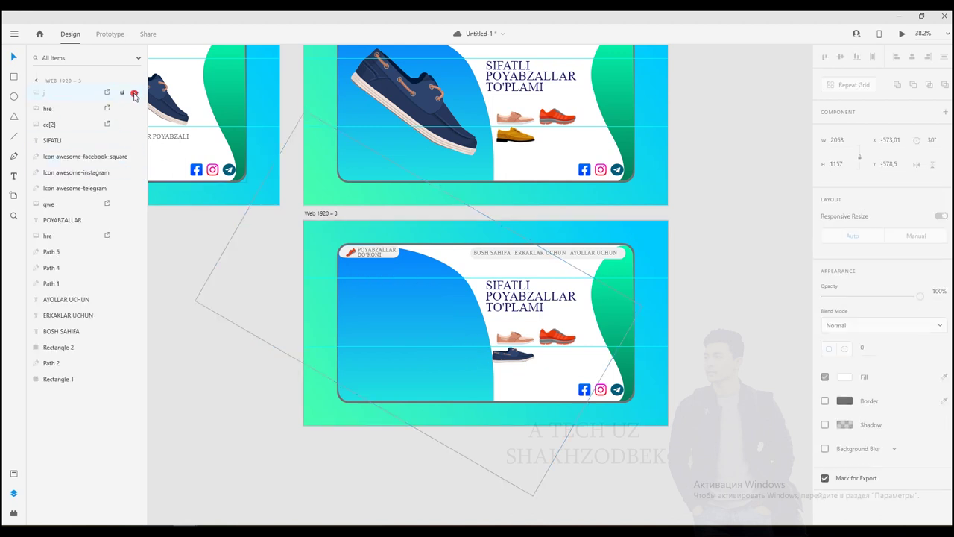
Shift the small navy shoe slightly right so it lines up beneath the pink shoe
{"action": "left_click", "coordinate": [517, 356]}
{"action": "left_click", "coordinate": [497, 362]}
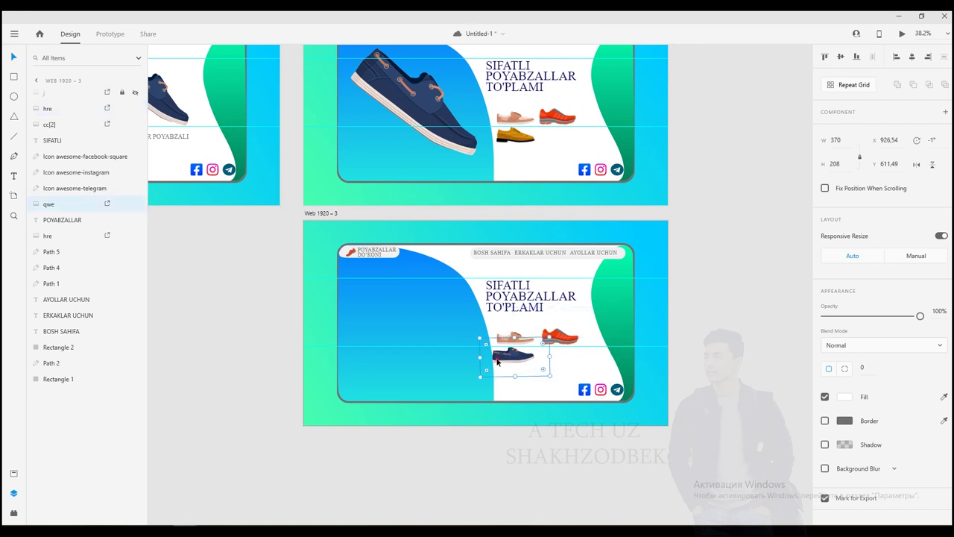
{"action": "left_click_drag", "start_coordinate": [504, 361], "coordinate": [511, 360]}
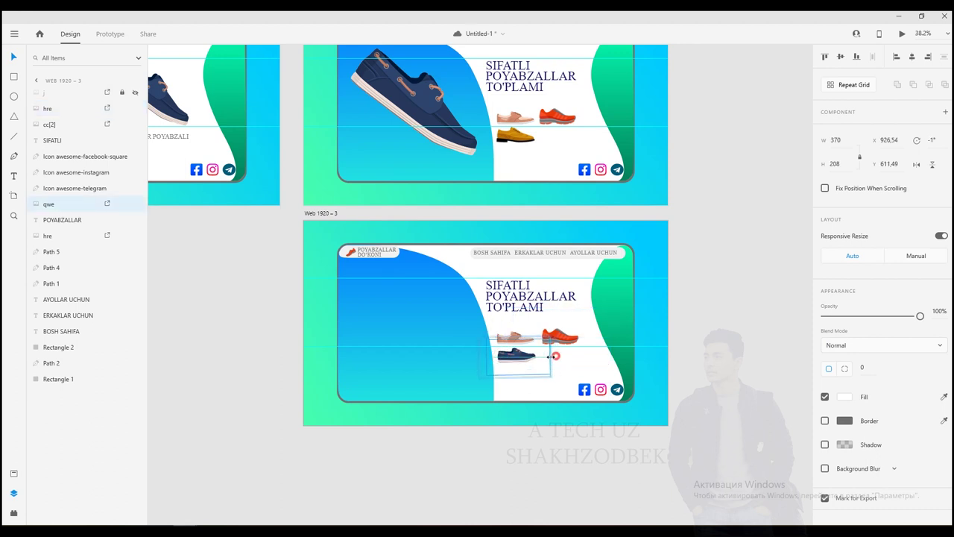
{"action": "left_click", "coordinate": [711, 291]}
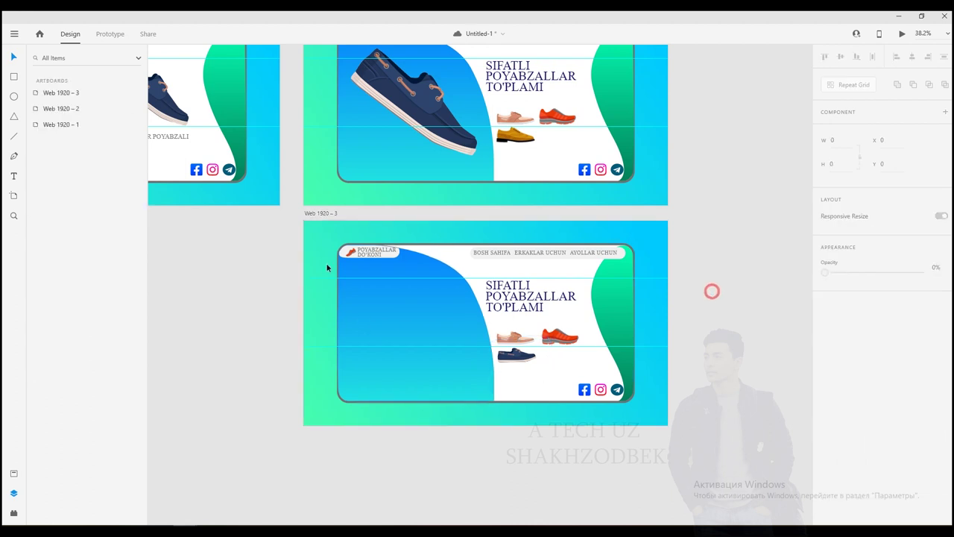
Make the large yellow shoe on the blue shape visible again
{"action": "left_click", "coordinate": [450, 332]}
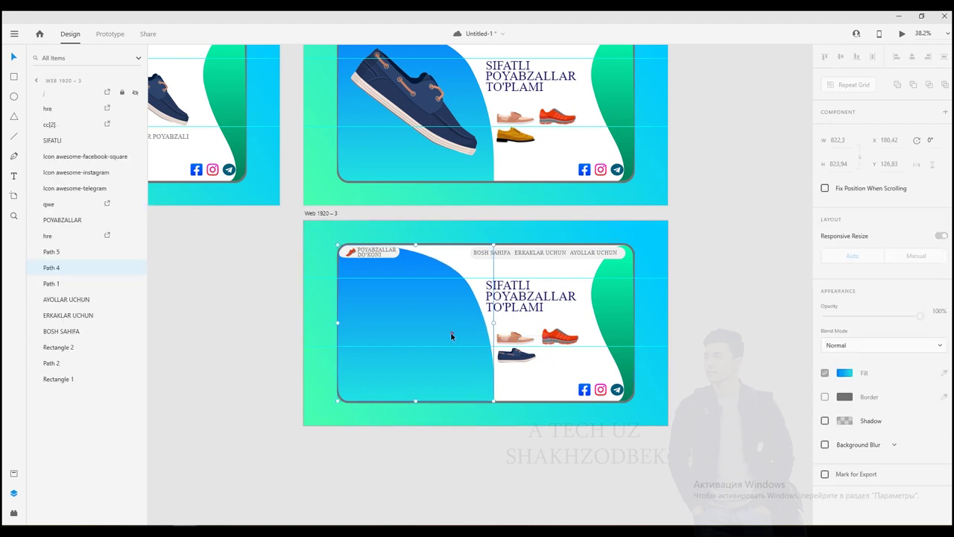
{"action": "left_click", "coordinate": [135, 93]}
{"action": "left_click", "coordinate": [701, 291]}
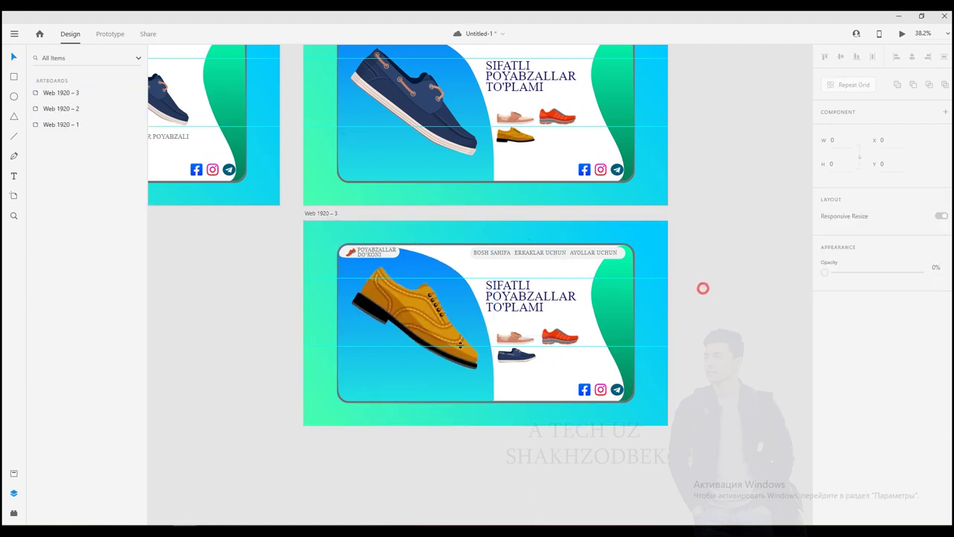
Draw a 400 × 68 rounded rectangle with corner radius 34 below the yellow shoe at X 300, Y 818
{"action": "scroll", "coordinate": [703, 288], "scroll_direction": "up", "scroll_amount": 1}
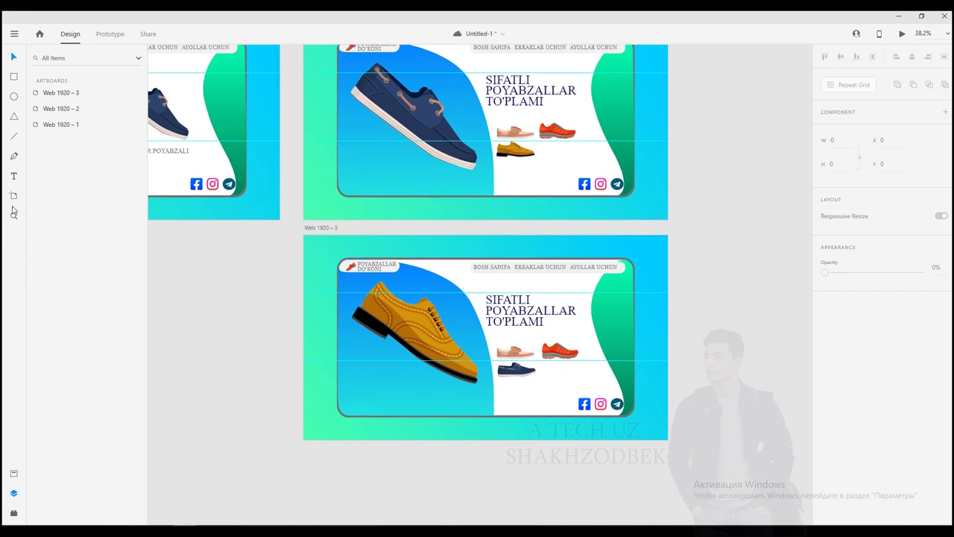
{"action": "left_click", "coordinate": [15, 78]}
{"action": "scroll", "coordinate": [382, 410], "scroll_direction": "up", "scroll_amount": 2}
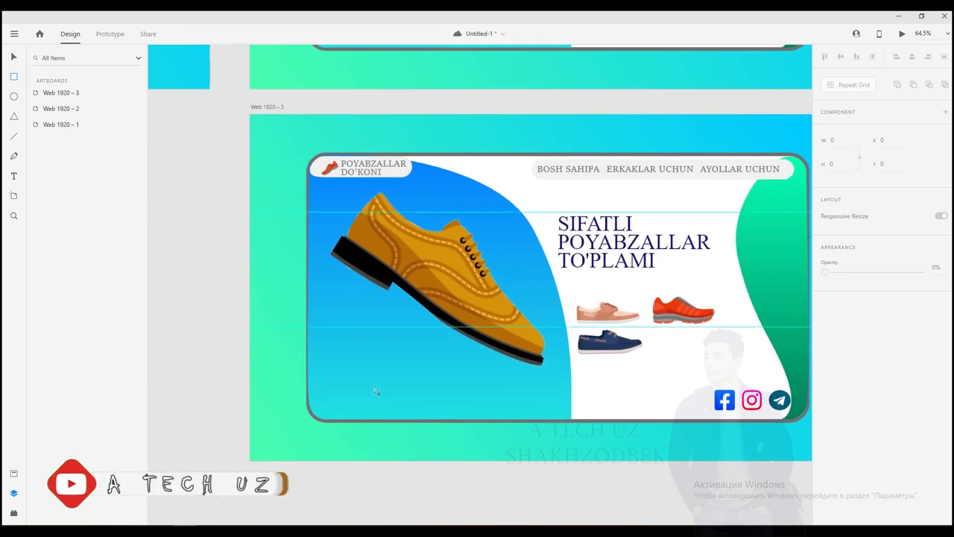
{"action": "scroll", "coordinate": [377, 390], "scroll_direction": "up", "scroll_amount": 2}
{"action": "mouse_move", "coordinate": [337, 374]}
{"action": "left_mouse_down"}
{"action": "mouse_move", "coordinate": [407, 403]}
{"action": "mouse_move", "coordinate": [514, 402]}
{"action": "mouse_move", "coordinate": [493, 385]}
{"action": "left_mouse_up"}
{"action": "key", "text": "ctrl+z"}
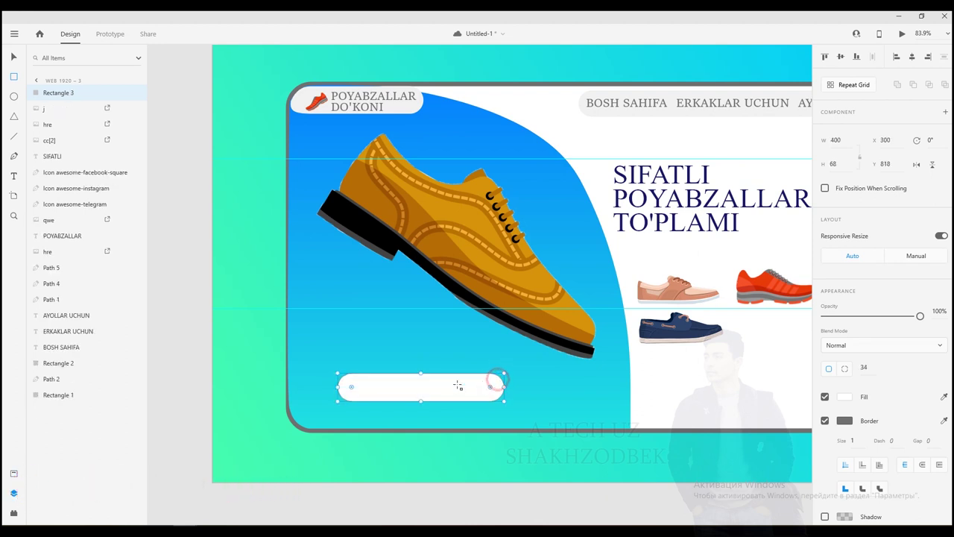
Remove the rounded rectangle's border and fill it with a green linear gradient from #00FF66 to #008033
{"action": "left_click", "coordinate": [825, 420]}
{"action": "left_click", "coordinate": [844, 396]}
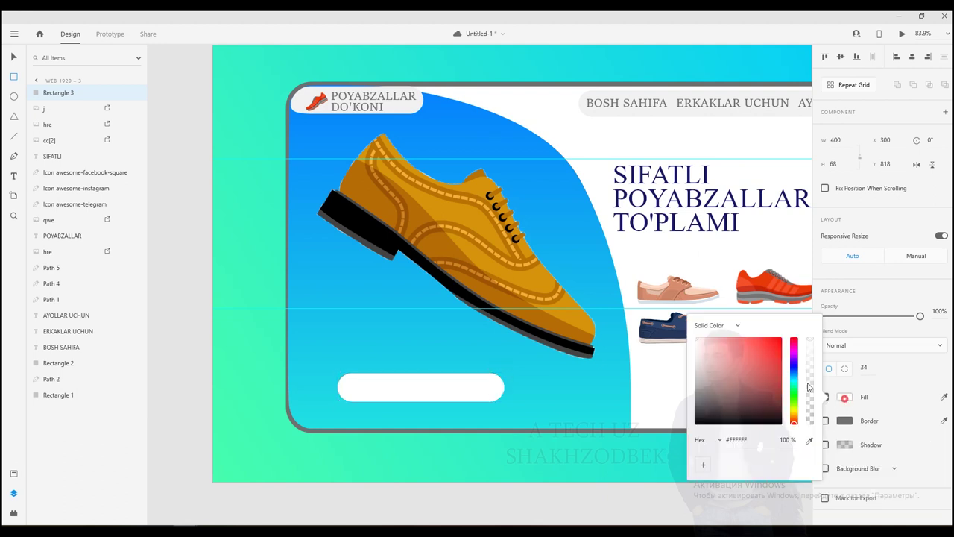
{"action": "left_click", "coordinate": [795, 389]}
{"action": "left_click_drag", "start_coordinate": [778, 351], "coordinate": [789, 326]}
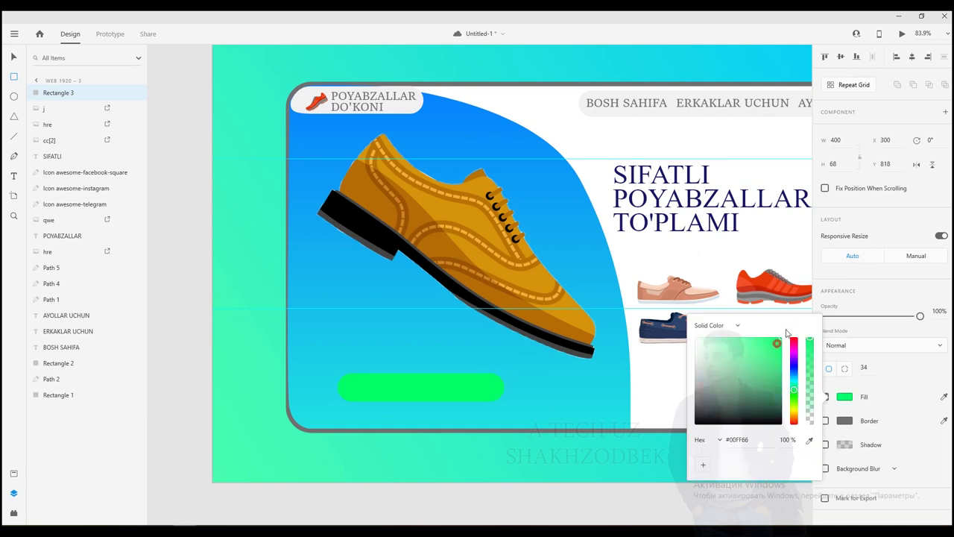
{"action": "left_click", "coordinate": [729, 326]}
{"action": "left_click", "coordinate": [714, 345]}
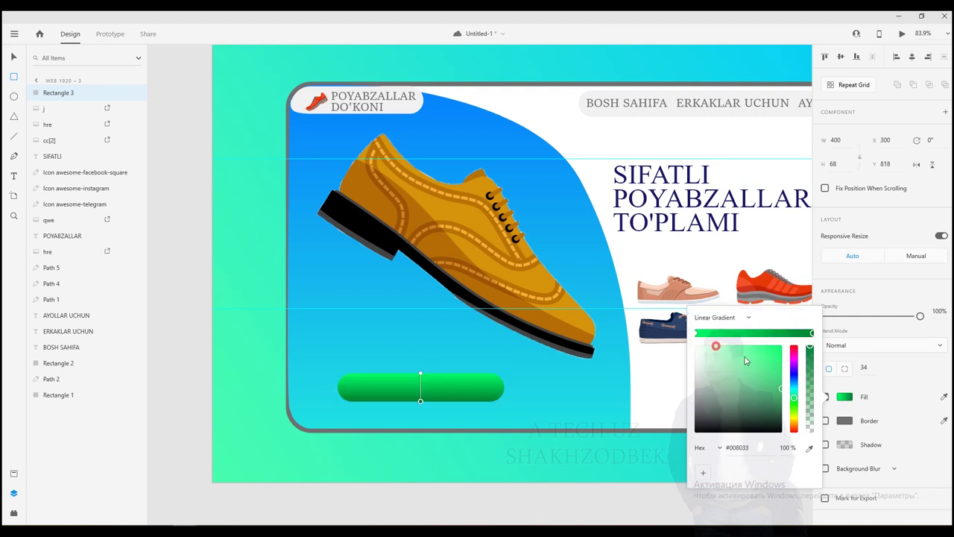
{"action": "left_click", "coordinate": [181, 357]}
{"action": "left_click", "coordinate": [14, 58]}
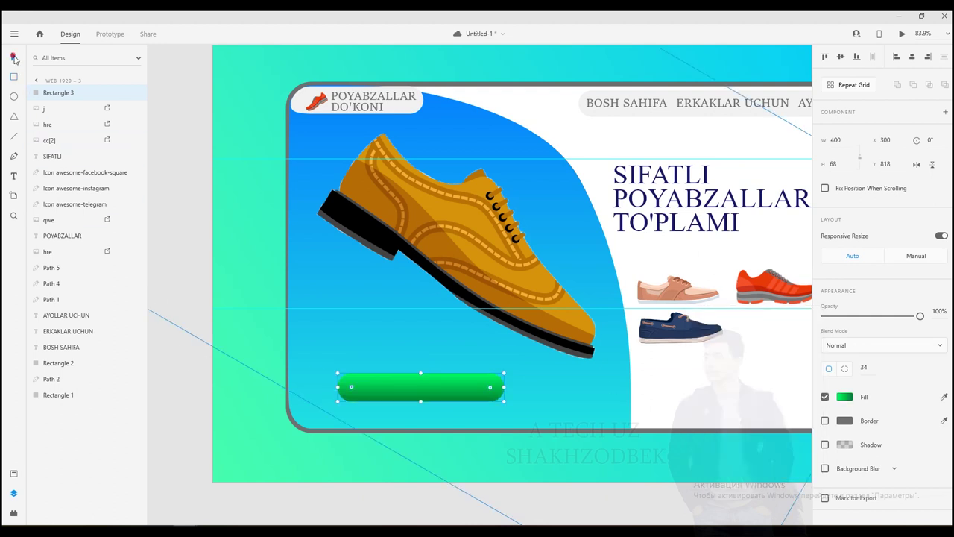
{"action": "left_click", "coordinate": [13, 176]}
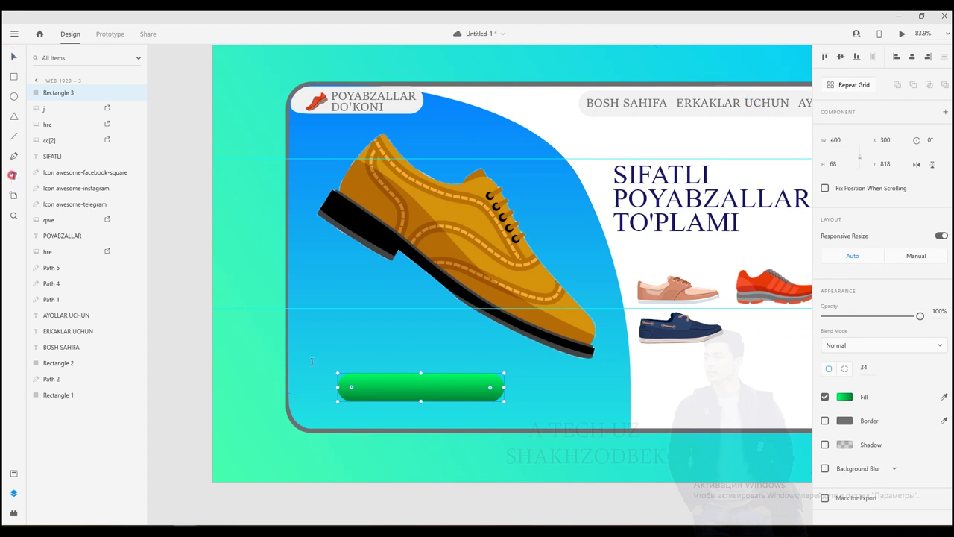
{"action": "left_click", "coordinate": [367, 387]}
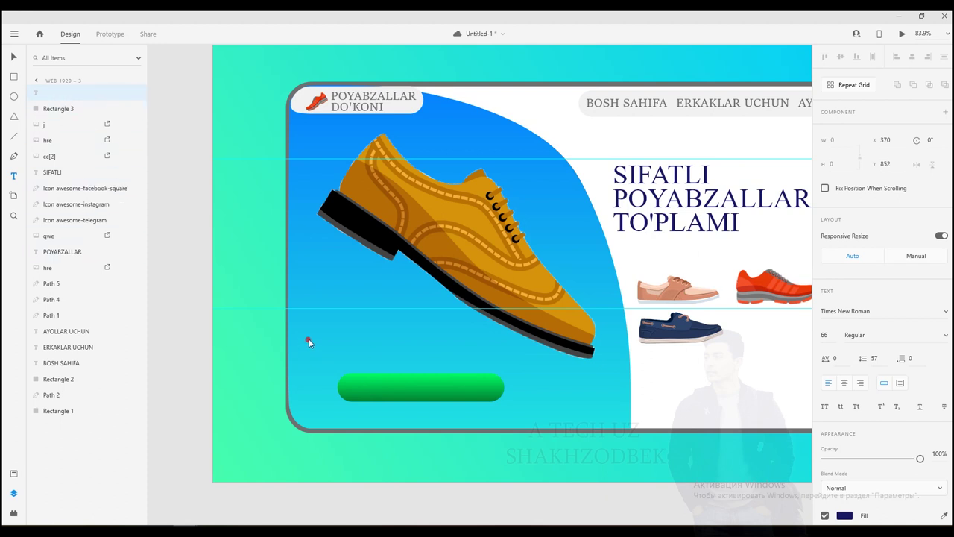
{"action": "left_click", "coordinate": [127, 103]}
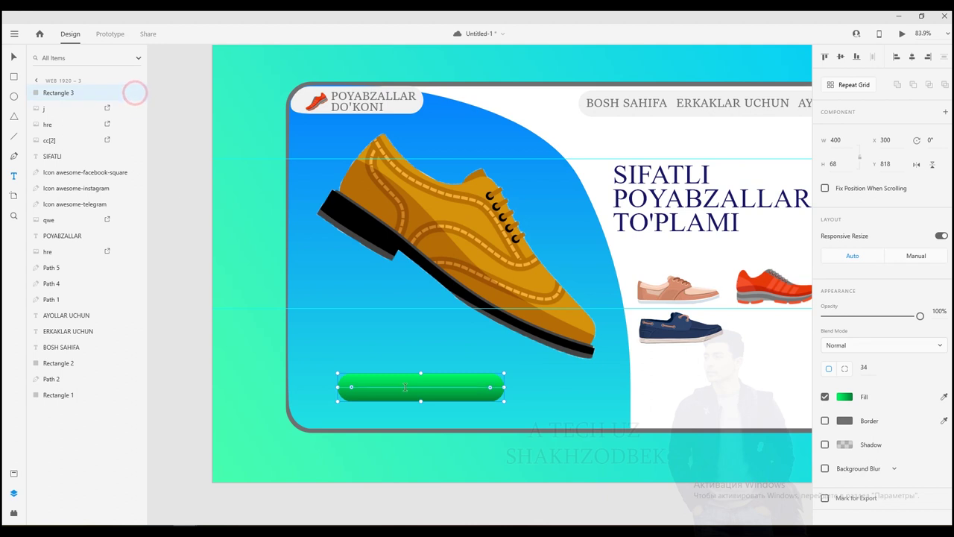
{"action": "left_click", "coordinate": [385, 348]}
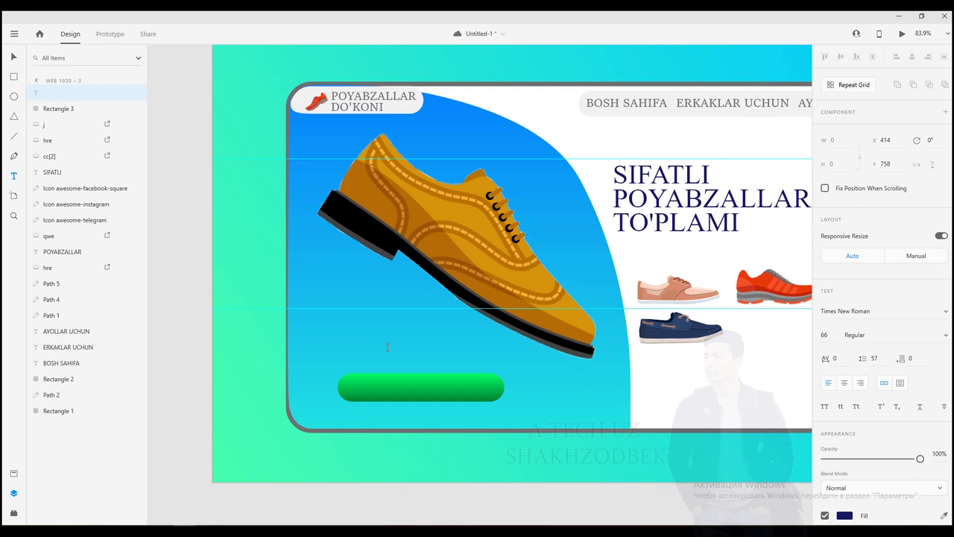
{"action": "key", "text": "ctrl+z"}
Move the ERKAKLAR UCHUN navigation text onto the green button at about X 353, Y 837, and bring it to the front of the layer order
{"action": "left_click", "coordinate": [628, 104]}
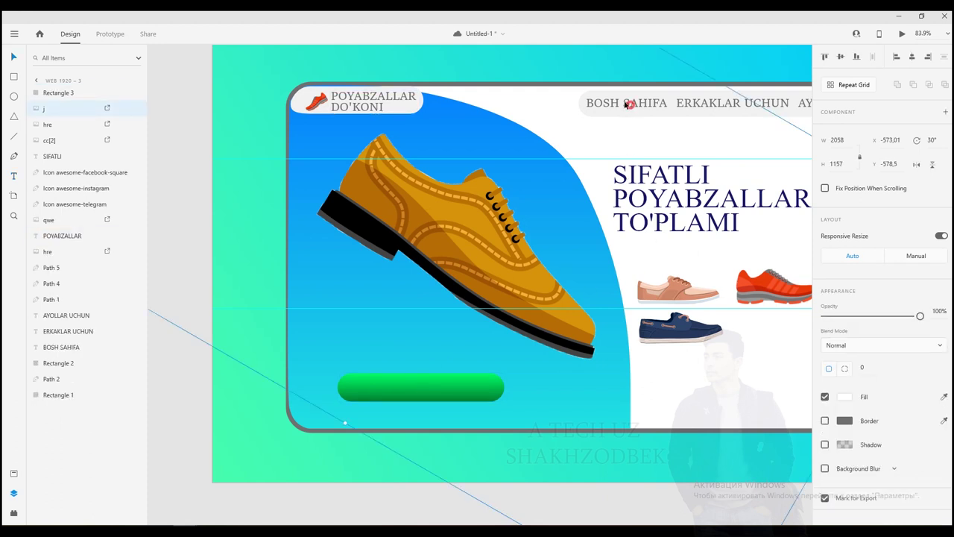
{"action": "left_click", "coordinate": [637, 107]}
{"action": "left_click", "coordinate": [770, 104]}
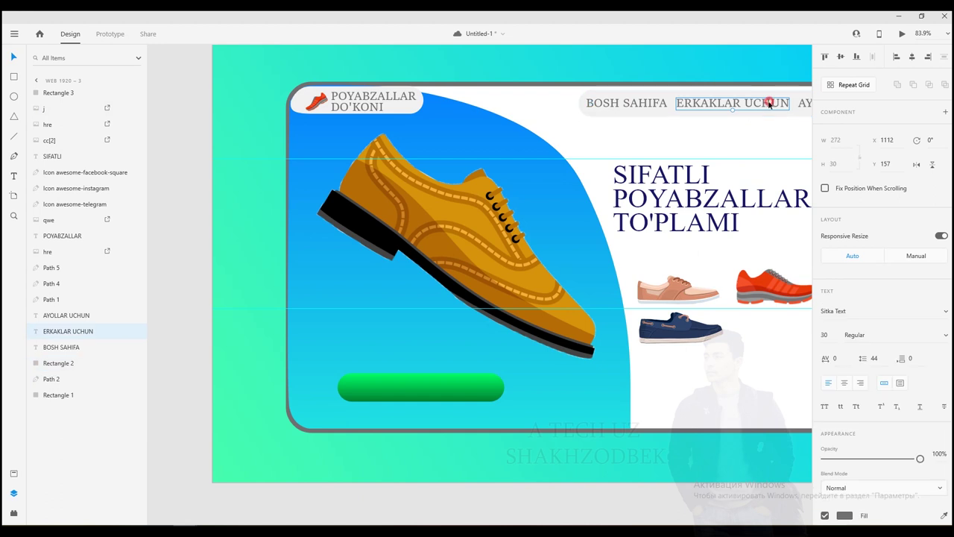
{"action": "key", "text": "ctrl+d"}
{"action": "left_click_drag", "start_coordinate": [768, 104], "coordinate": [437, 392]}
{"action": "key", "text": "Delete"}
{"action": "left_click", "coordinate": [438, 390]}
{"action": "left_click_drag", "start_coordinate": [83, 331], "coordinate": [81, 91]}
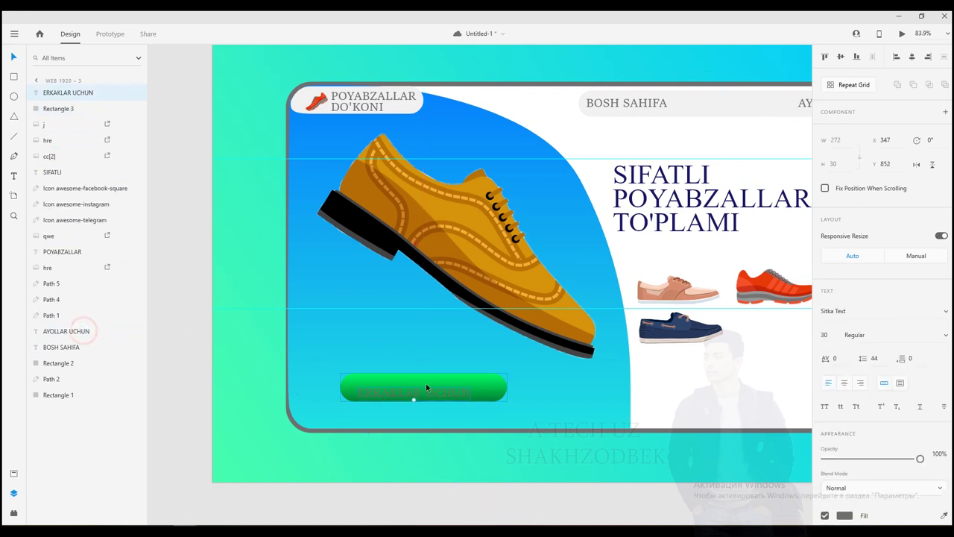
{"action": "left_click_drag", "start_coordinate": [428, 387], "coordinate": [429, 387]}
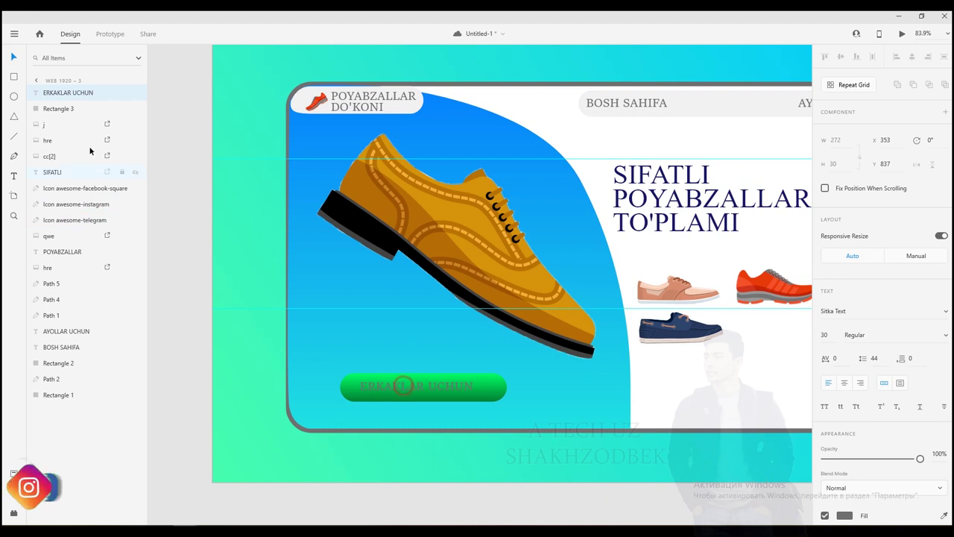
Try to clear the layer name of the ERKAKLAR UCHUN text on the green button
{"action": "left_click", "coordinate": [71, 91]}
{"action": "double_click", "coordinate": [78, 93]}
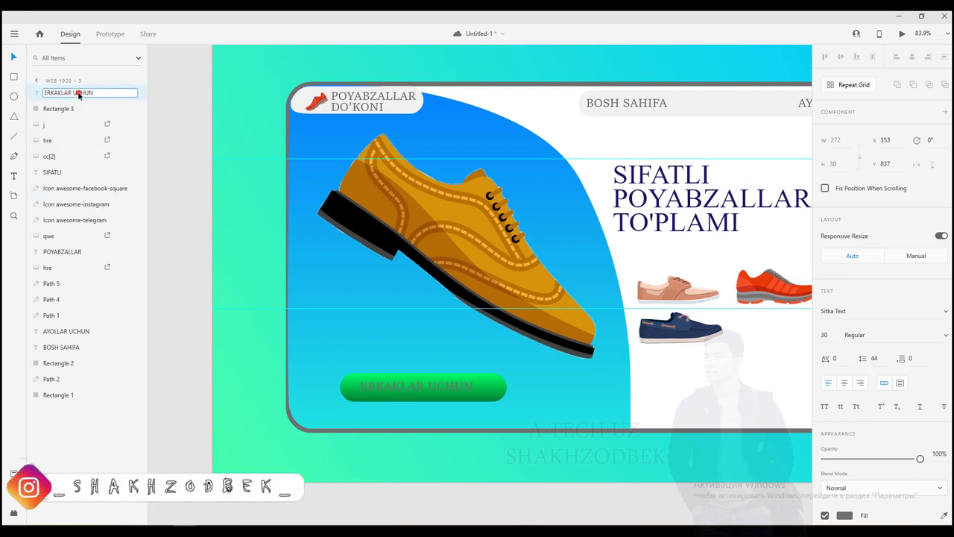
{"action": "left_click", "coordinate": [95, 91]}
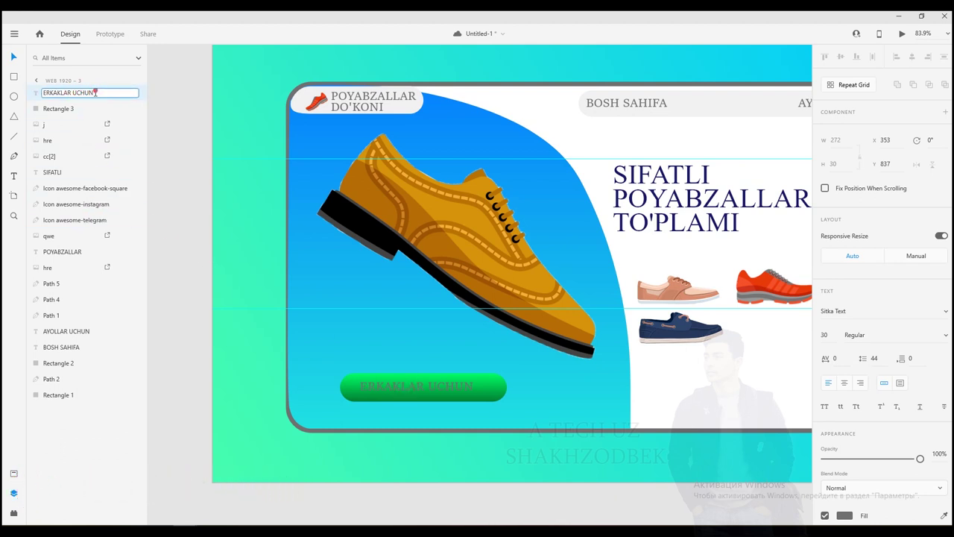
{"action": "key", "text": "BackSpace"}
{"action": "key", "text": "BackSpace"}
{"action": "key", "text": "BackSpace"}
{"action": "key", "text": "BackSpace"}
{"action": "key", "text": "BackSpace"}
{"action": "key", "text": "BackSpace"}
{"action": "key", "text": "BackSpace"}
{"action": "key", "text": "BackSpace"}
{"action": "key", "text": "BackSpace"}
{"action": "key", "text": "BackSpace"}
{"action": "key", "text": "BackSpace"}
{"action": "key", "text": "BackSpace"}
{"action": "key", "text": "BackSpace"}
{"action": "key", "text": "BackSpace"}
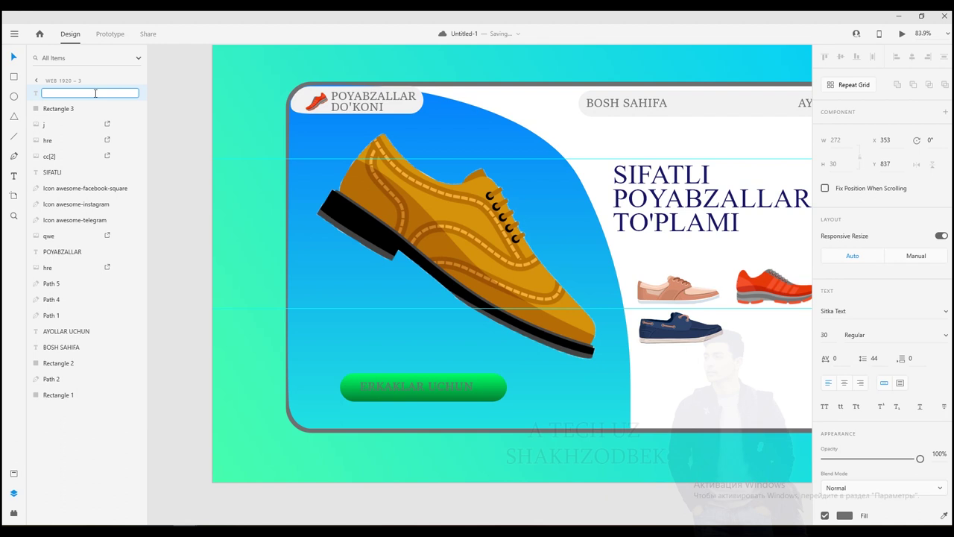
{"action": "key", "text": "Return"}
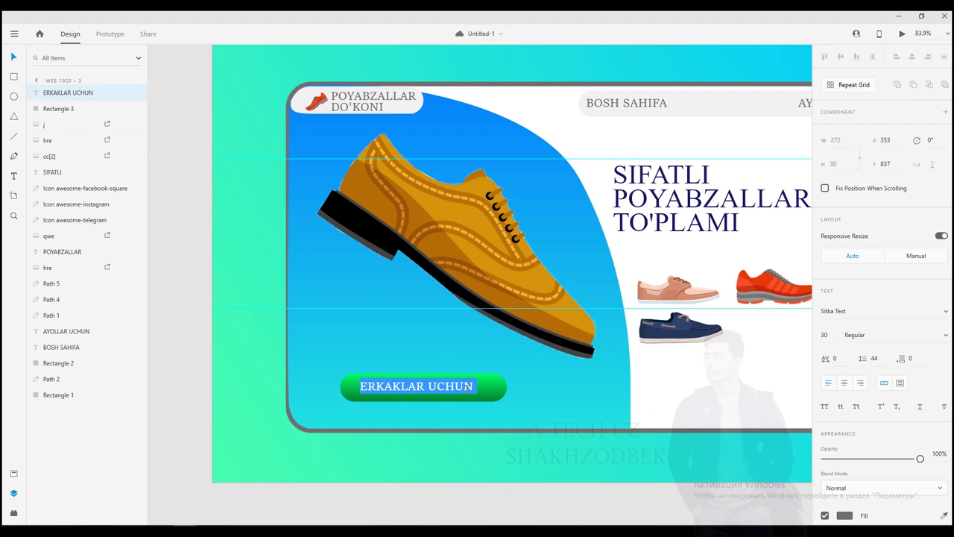
Replace the text on the green button with BUYURTMA BERISH
{"action": "key", "text": "BackSpace"}
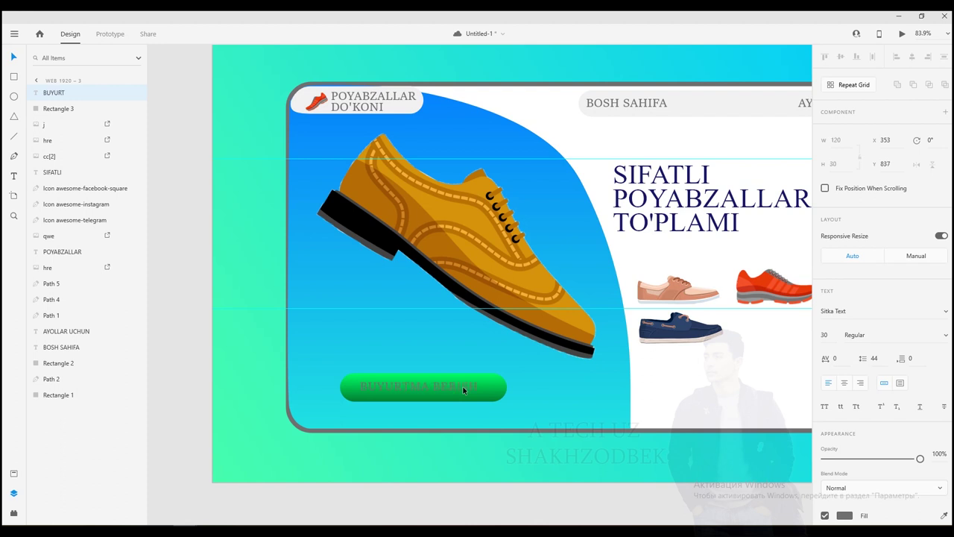
{"action": "left_click", "coordinate": [55, 93]}
Change the fill of the entire BUYURTMA BERISH button text to white
{"action": "scroll", "coordinate": [844, 417], "scroll_direction": "down", "scroll_amount": 3}
{"action": "left_click", "coordinate": [845, 412]}
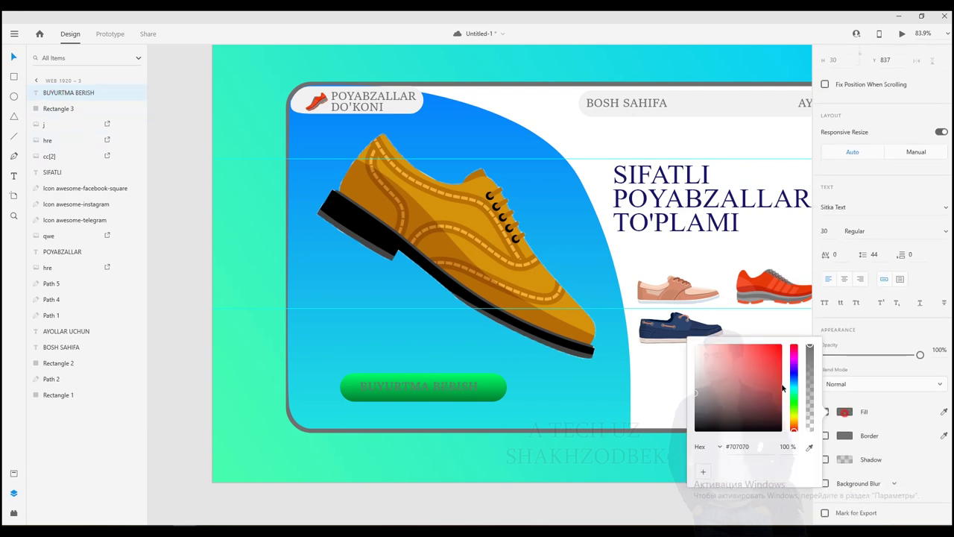
{"action": "left_click", "coordinate": [370, 460]}
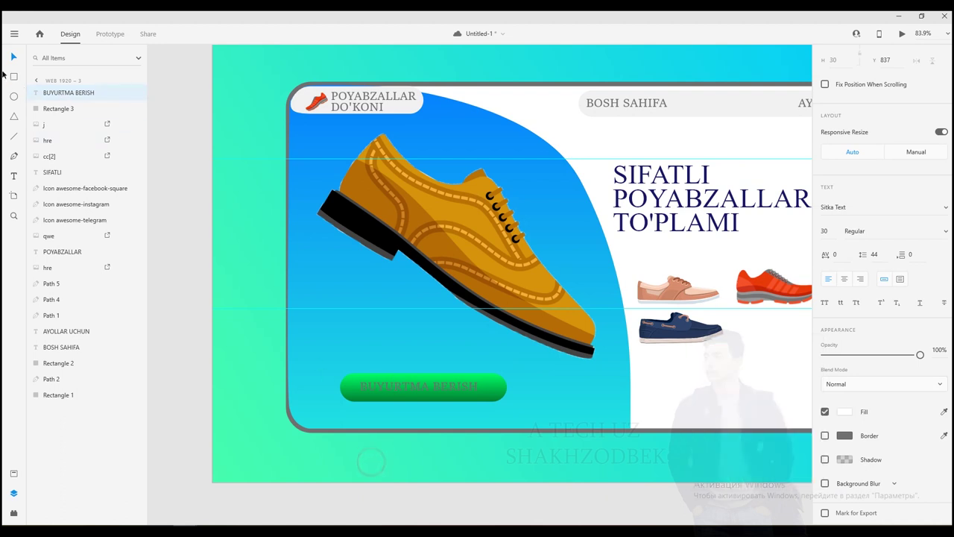
{"action": "left_click", "coordinate": [60, 97]}
{"action": "double_click", "coordinate": [379, 387]}
{"action": "mouse_move", "coordinate": [393, 386]}
{"action": "left_mouse_down"}
{"action": "mouse_move", "coordinate": [378, 387]}
{"action": "mouse_move", "coordinate": [492, 388]}
{"action": "left_mouse_up"}
{"action": "left_click", "coordinate": [845, 413]}
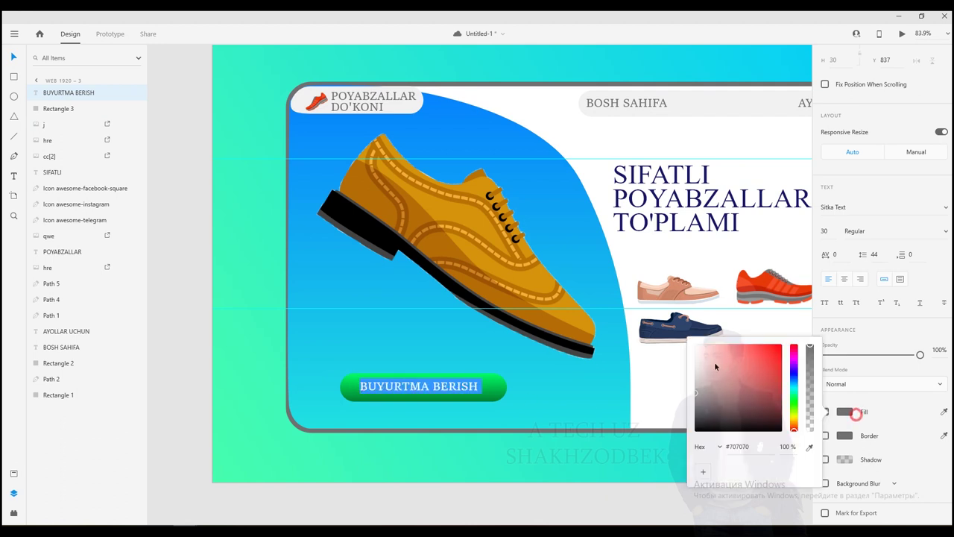
{"action": "left_click_drag", "start_coordinate": [722, 365], "coordinate": [689, 339]}
{"action": "left_click", "coordinate": [183, 207]}
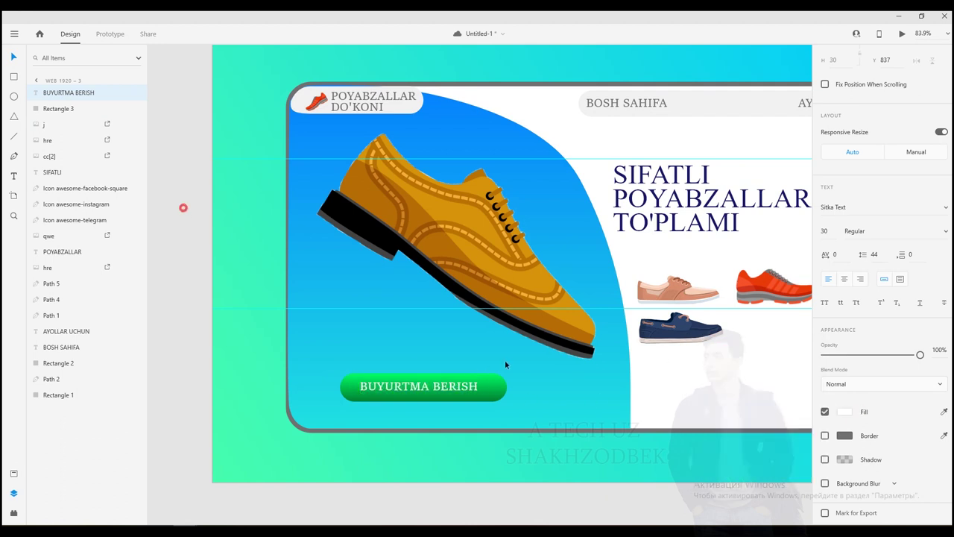
{"action": "left_click", "coordinate": [241, 313]}
Save the project to Cloud Documents under the name Untitled-1
{"action": "left_click", "coordinate": [13, 33]}
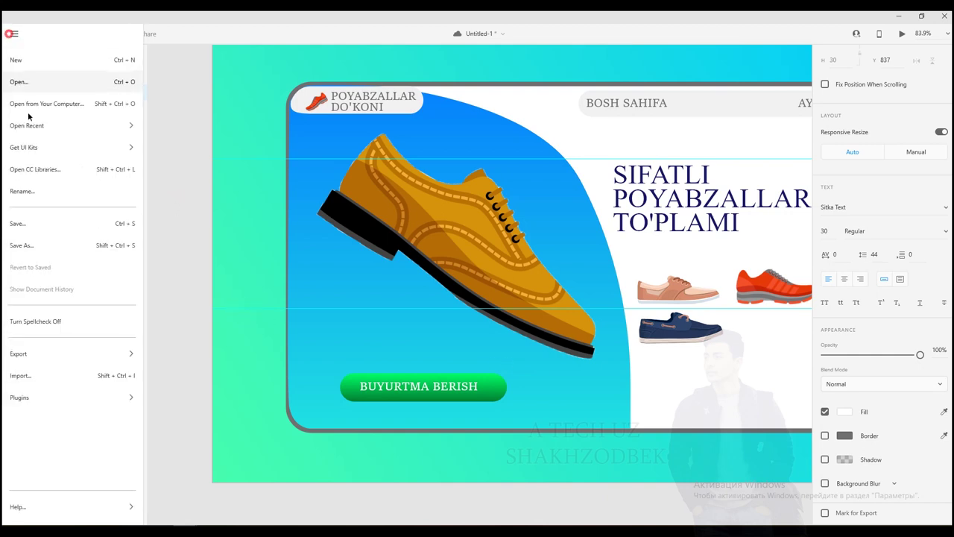
{"action": "left_click", "coordinate": [27, 222]}
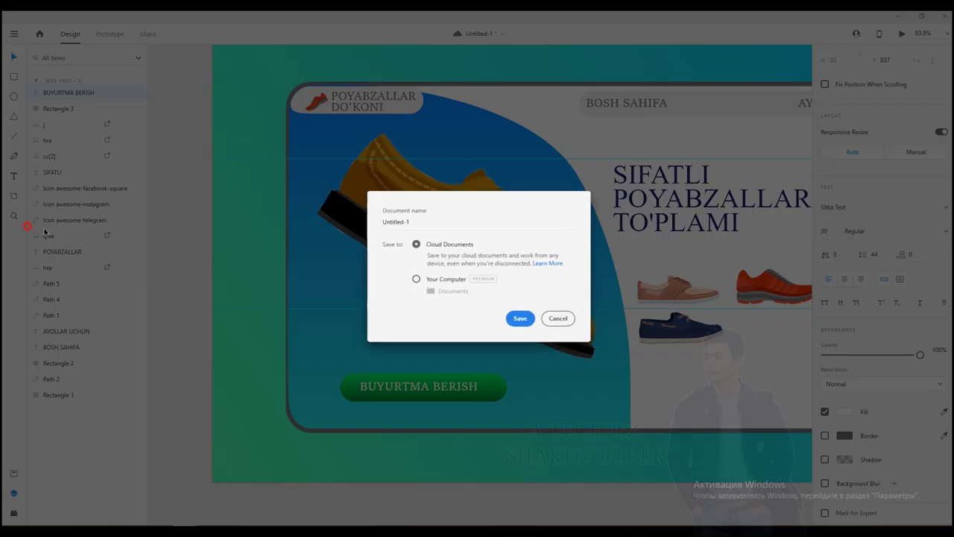
{"action": "left_click", "coordinate": [518, 318]}
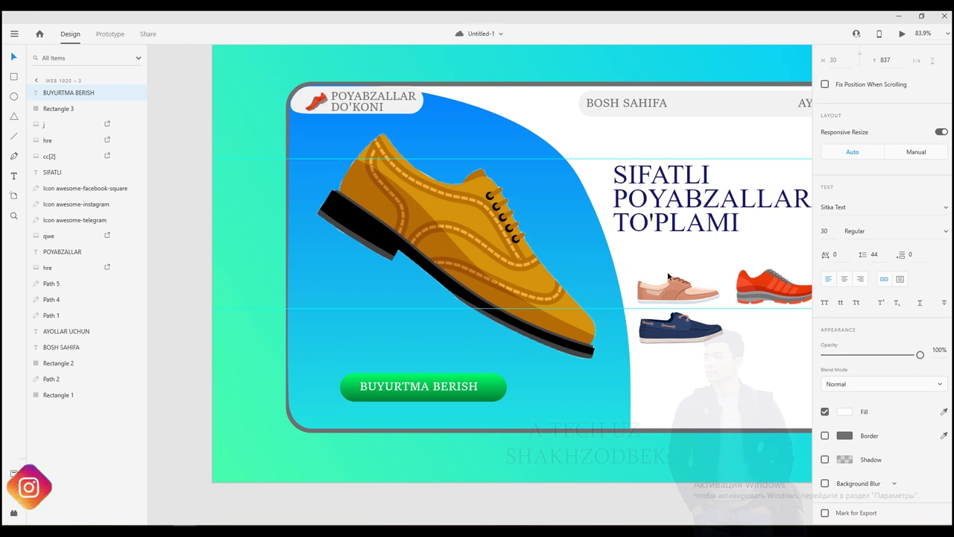
Duplicate the AYOLLAR UCHUN menu item beside BOSH SAHIFA on Web 1920 – 3 and change the copy's text to ERKAKLAR UCHUN
{"action": "key", "text": "ctrl+y"}
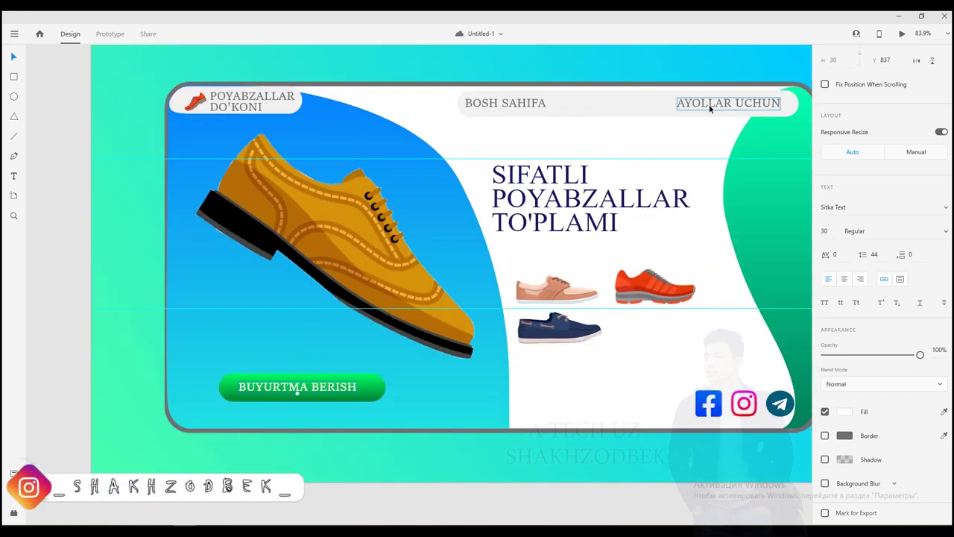
{"action": "left_click_drag", "start_coordinate": [712, 105], "coordinate": [598, 107]}
{"action": "left_click", "coordinate": [596, 105]}
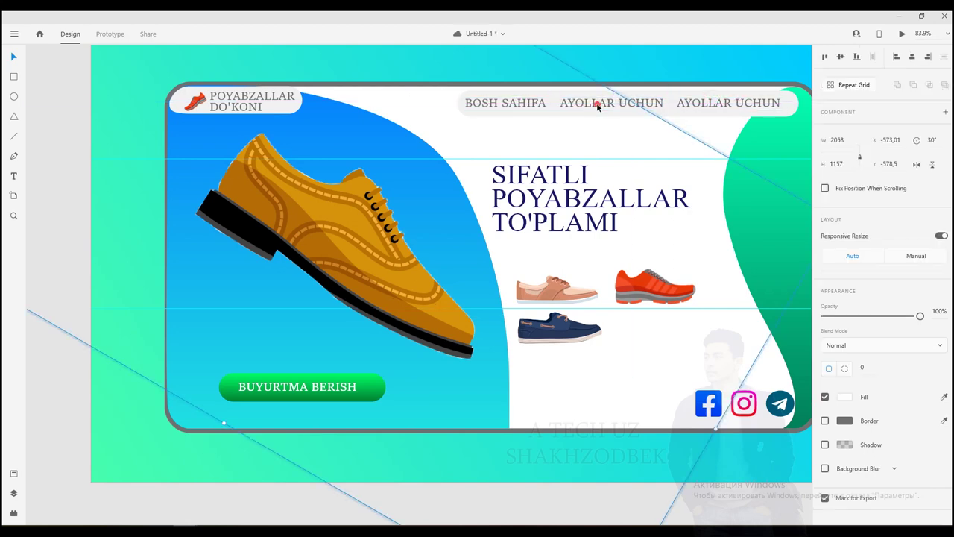
{"action": "double_click", "coordinate": [647, 102]}
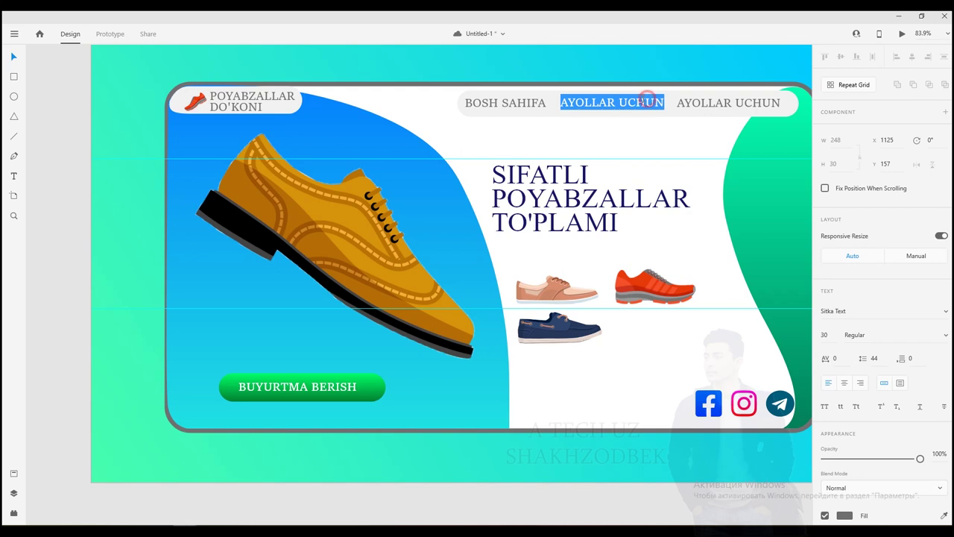
{"action": "type", "text": "ERKAK"}
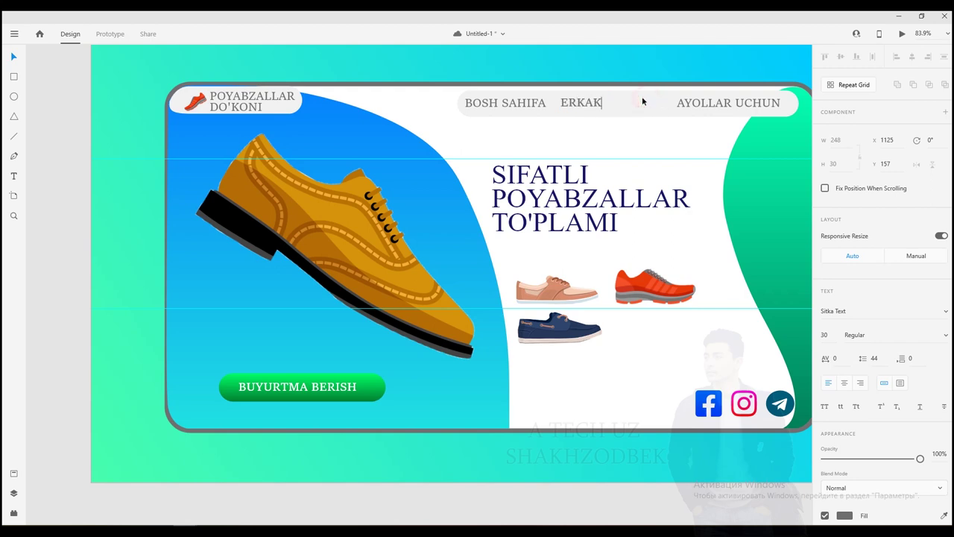
{"action": "type", "text": "LAR UCHUN"}
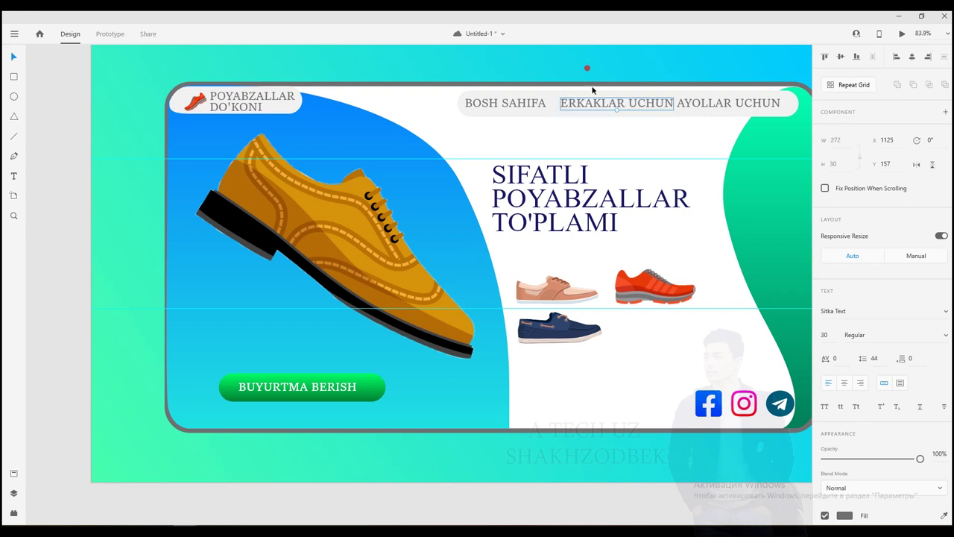
Move the ERKAKLAR UCHUN menu item so it is evenly spaced between BOSH SAHIFA and AYOLLAR UCHUN
{"action": "left_click", "coordinate": [600, 102]}
{"action": "left_click", "coordinate": [638, 102]}
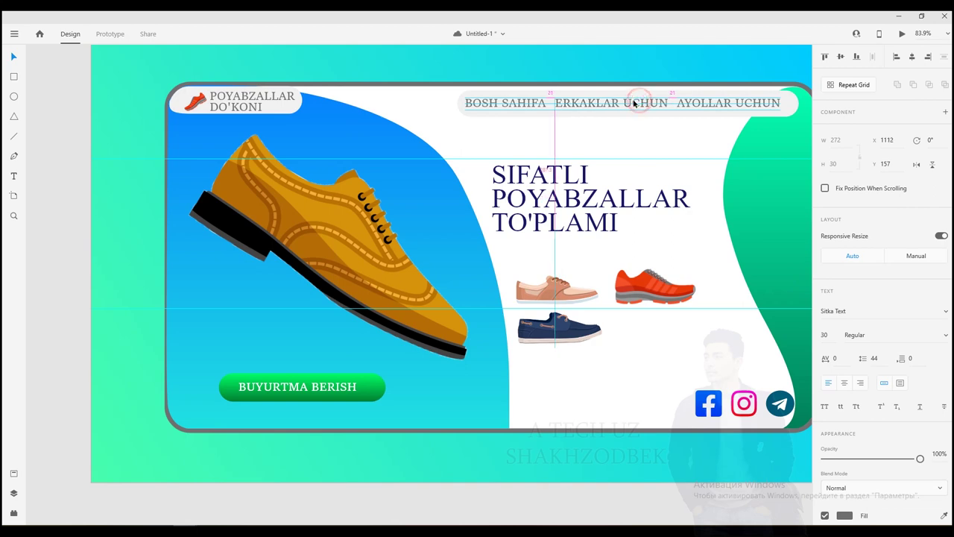
{"action": "left_click", "coordinate": [623, 66]}
Switch to prototyping and link the blue shoe on Web 1920 – 1 to the Web 1920 – 2 artboard
{"action": "scroll", "coordinate": [477, 112], "scroll_direction": "down", "scroll_amount": 5}
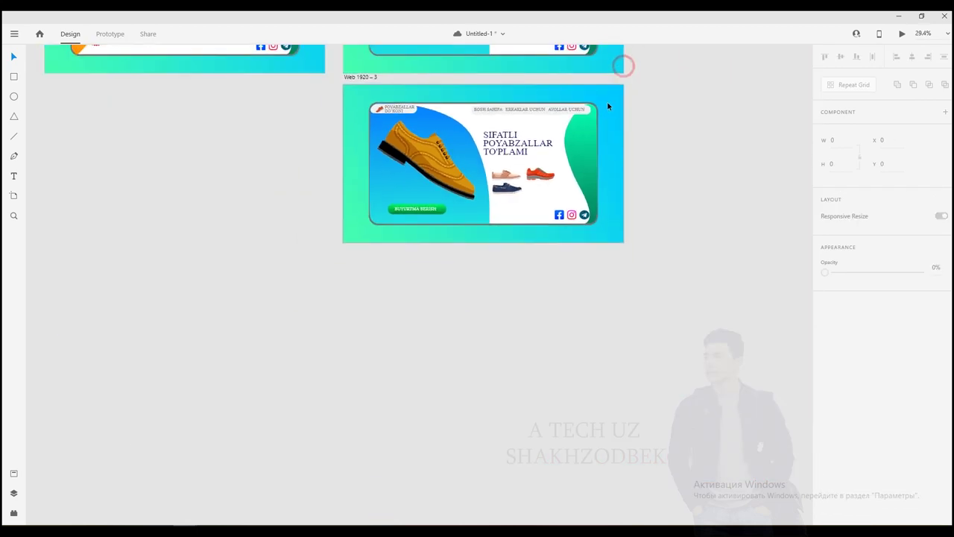
{"action": "scroll", "coordinate": [606, 103], "scroll_direction": "up", "scroll_amount": 3}
{"action": "scroll", "coordinate": [390, 124], "scroll_direction": "down", "scroll_amount": 6}
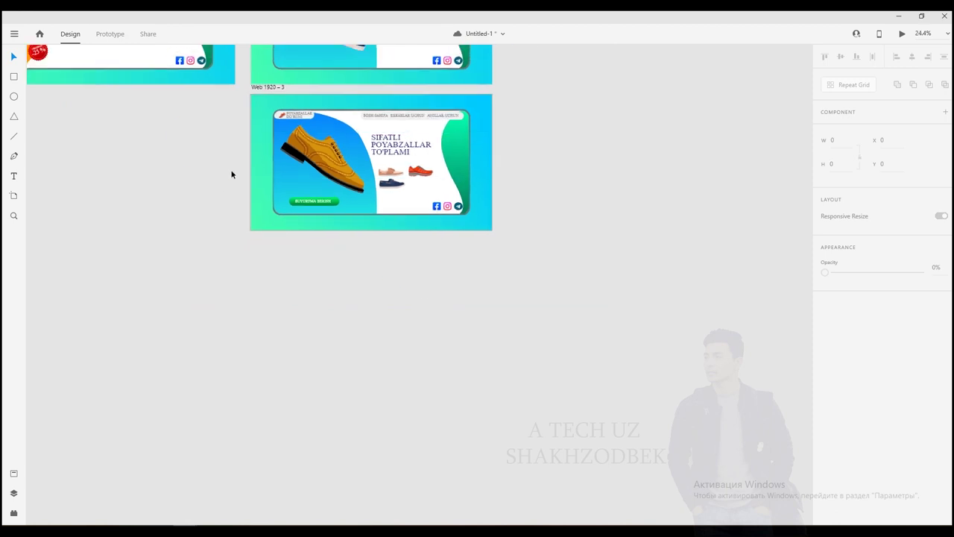
{"action": "scroll", "coordinate": [141, 162], "scroll_direction": "down", "scroll_amount": 2}
{"action": "scroll", "coordinate": [192, 168], "scroll_direction": "up", "scroll_amount": 5}
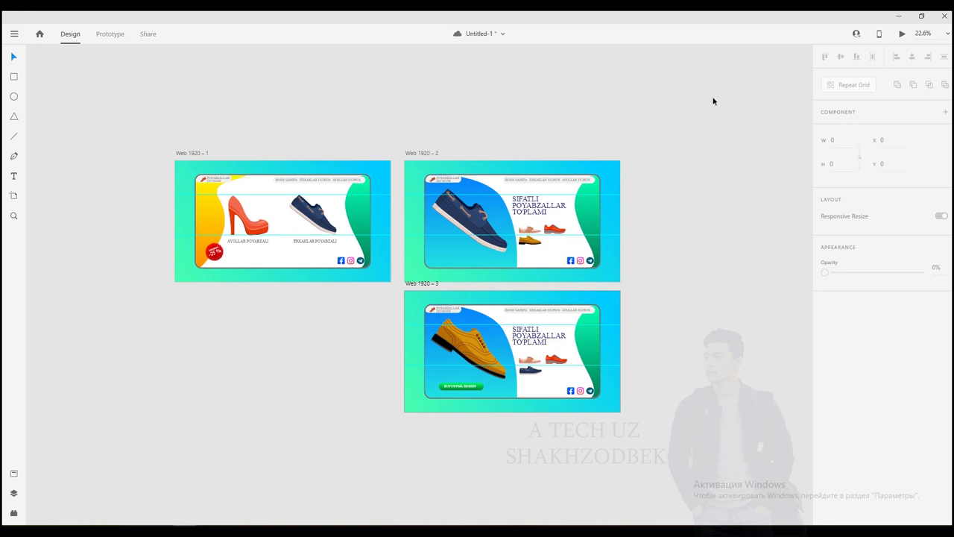
{"action": "left_click", "coordinate": [105, 34]}
{"action": "left_click", "coordinate": [288, 344]}
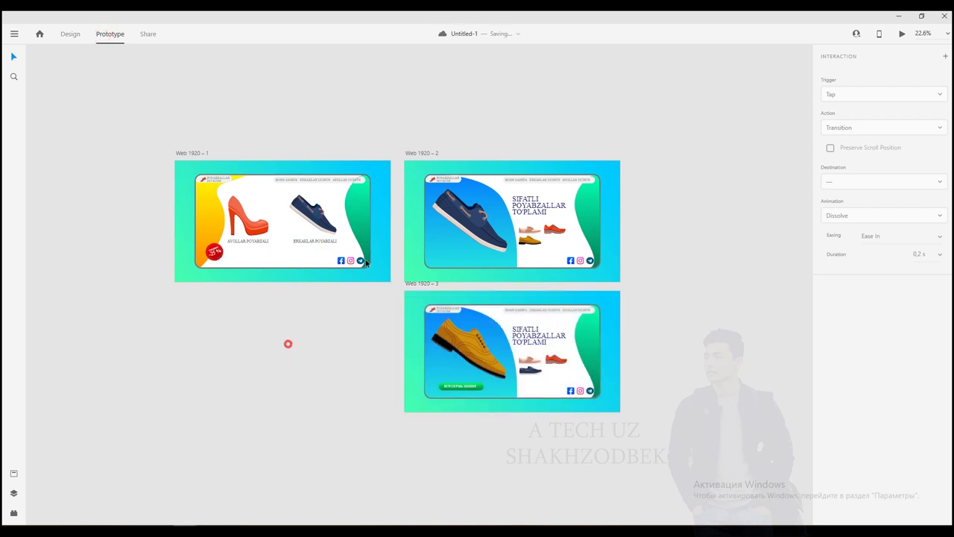
{"action": "scroll", "coordinate": [310, 211], "scroll_direction": "up", "scroll_amount": 2}
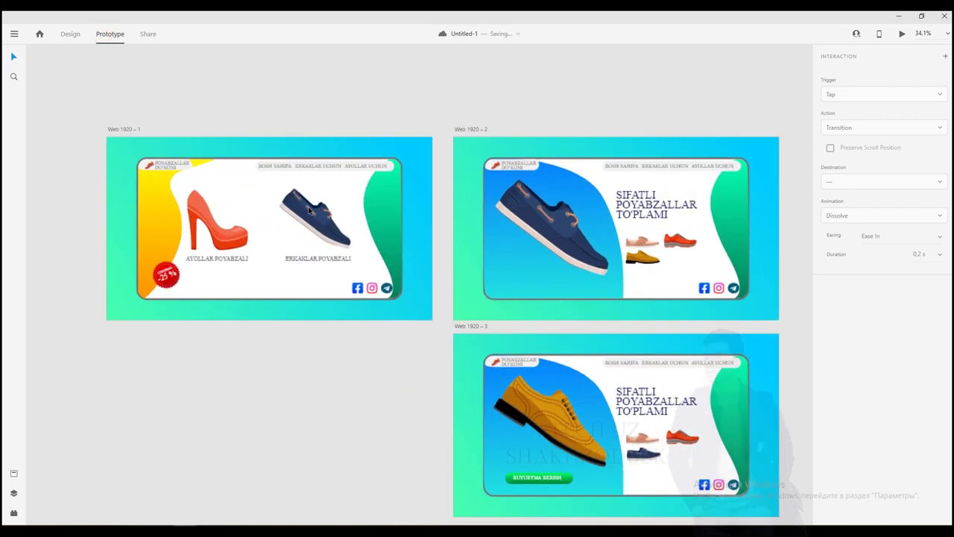
{"action": "scroll", "coordinate": [309, 211], "scroll_direction": "up", "scroll_amount": 2}
{"action": "left_click", "coordinate": [314, 215]}
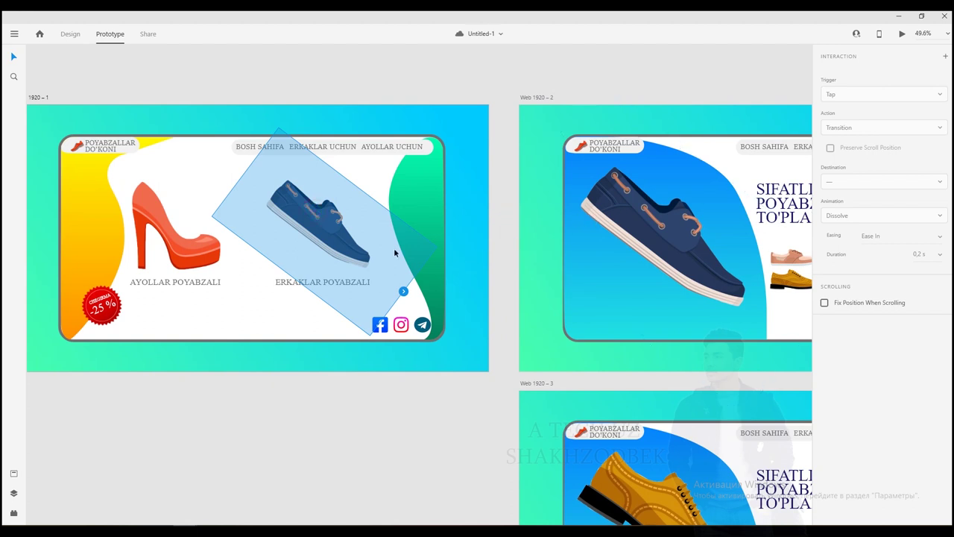
{"action": "left_click_drag", "start_coordinate": [407, 296], "coordinate": [519, 192]}
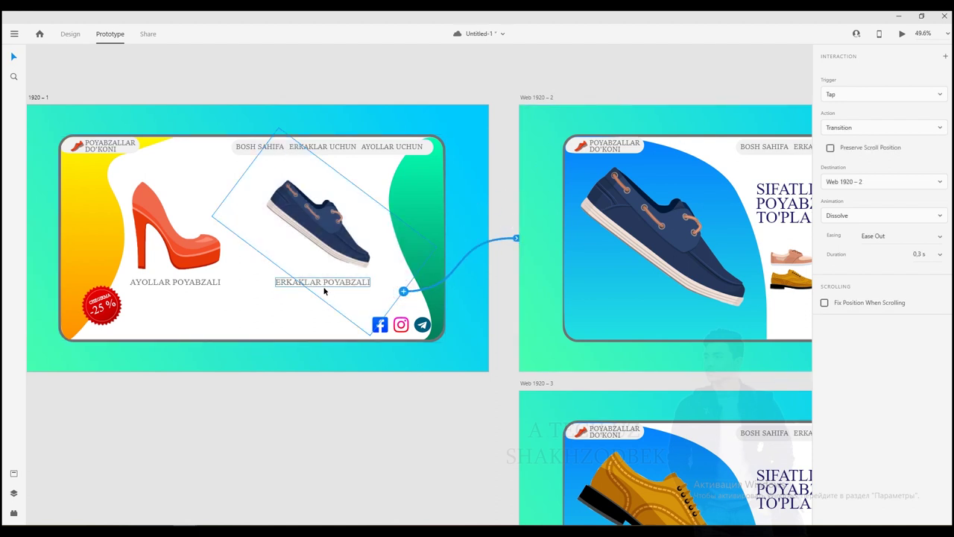
Link the ERKAKLAR POYABZALI caption on Web 1920 – 1 to the Web 1920 – 2 artboard
{"action": "left_click", "coordinate": [291, 284]}
{"action": "left_click_drag", "start_coordinate": [370, 281], "coordinate": [524, 225]}
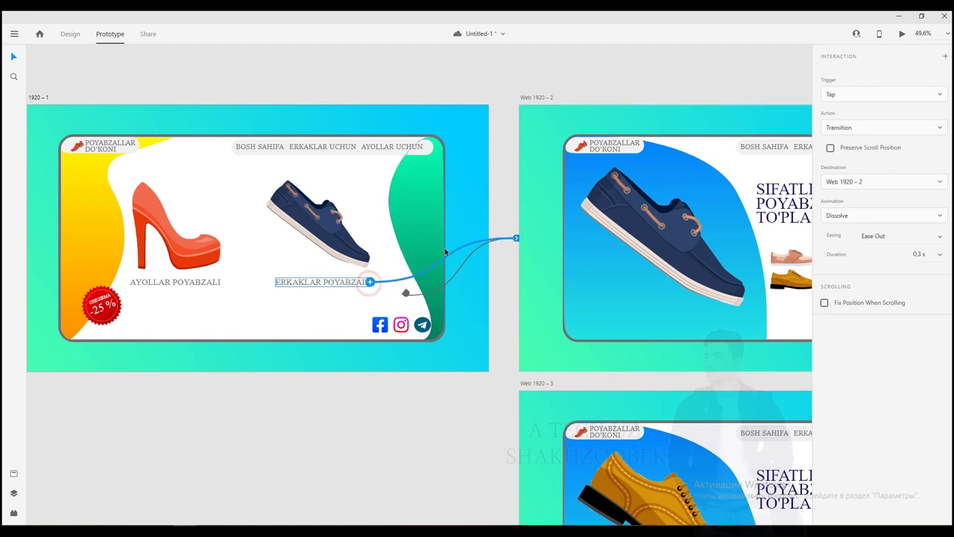
{"action": "left_click", "coordinate": [148, 218]}
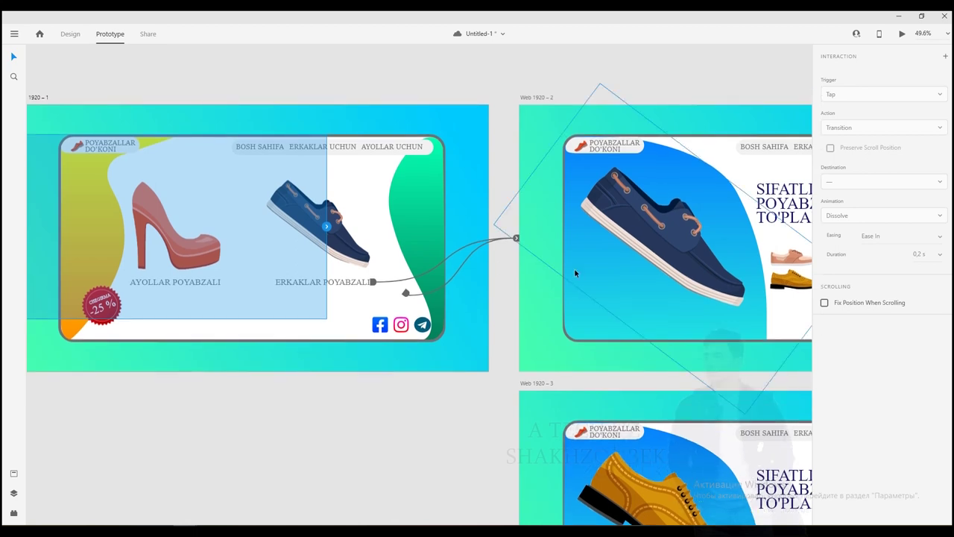
Link the small yellow shoe on Web 1920 – 2 to the Web 1920 – 3 artboard
{"action": "scroll", "coordinate": [742, 243], "scroll_direction": "down", "scroll_amount": 5}
{"action": "scroll", "coordinate": [738, 243], "scroll_direction": "up", "scroll_amount": 5}
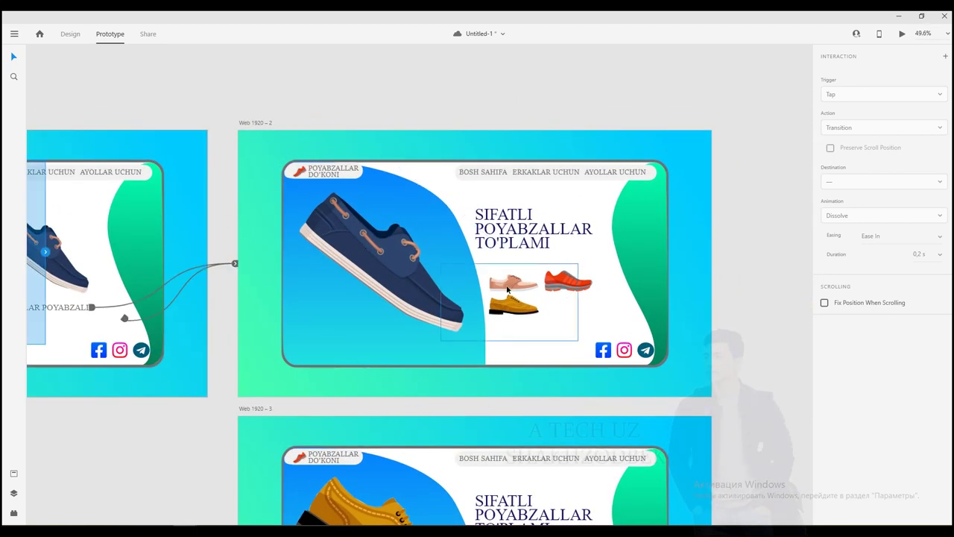
{"action": "left_click", "coordinate": [510, 308]}
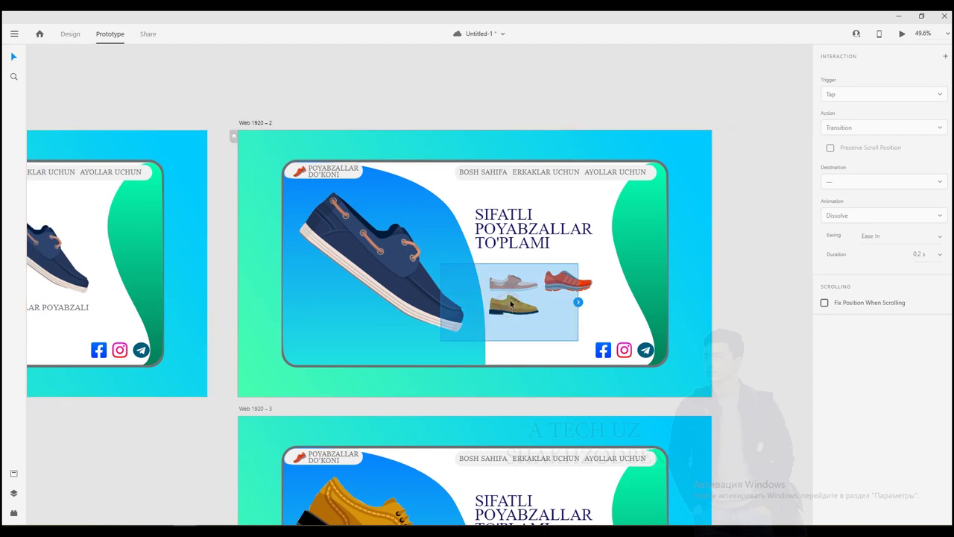
{"action": "left_click_drag", "start_coordinate": [578, 302], "coordinate": [420, 418]}
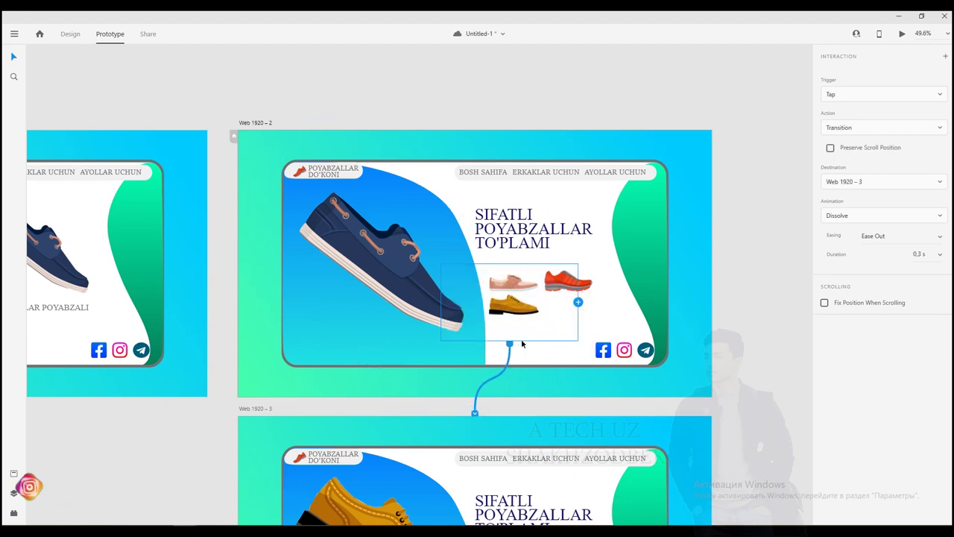
Set the action of the small yellow shoe's link to Auto-Animate, keeping the Tap trigger
{"action": "scroll", "coordinate": [521, 340], "scroll_direction": "down", "scroll_amount": 2}
{"action": "scroll", "coordinate": [519, 347], "scroll_direction": "down", "scroll_amount": 2}
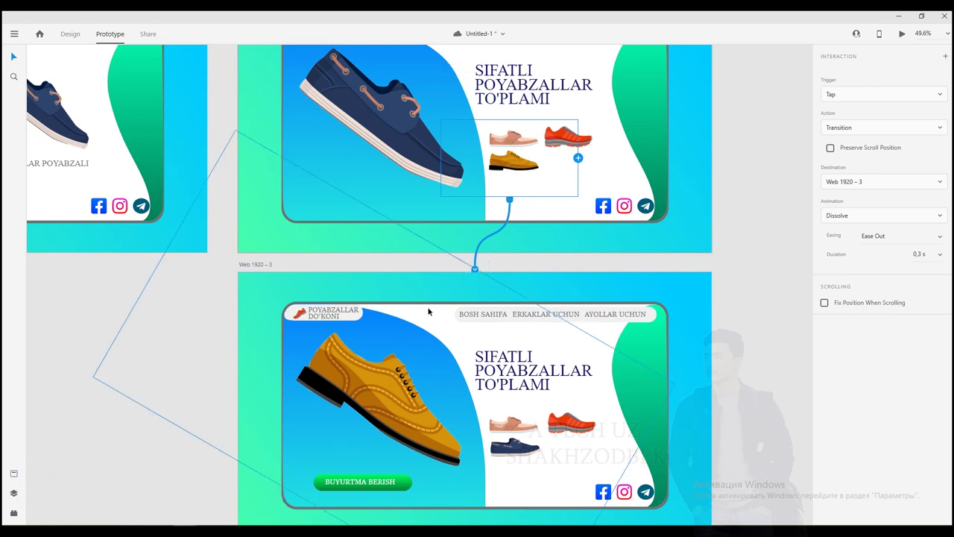
{"action": "left_click", "coordinate": [848, 96]}
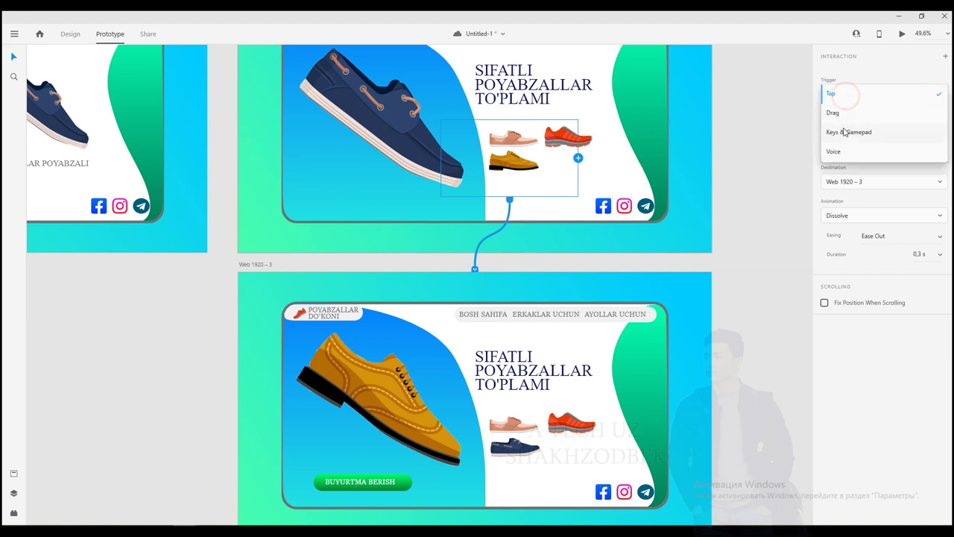
{"action": "left_click", "coordinate": [857, 68]}
{"action": "left_click", "coordinate": [892, 128]}
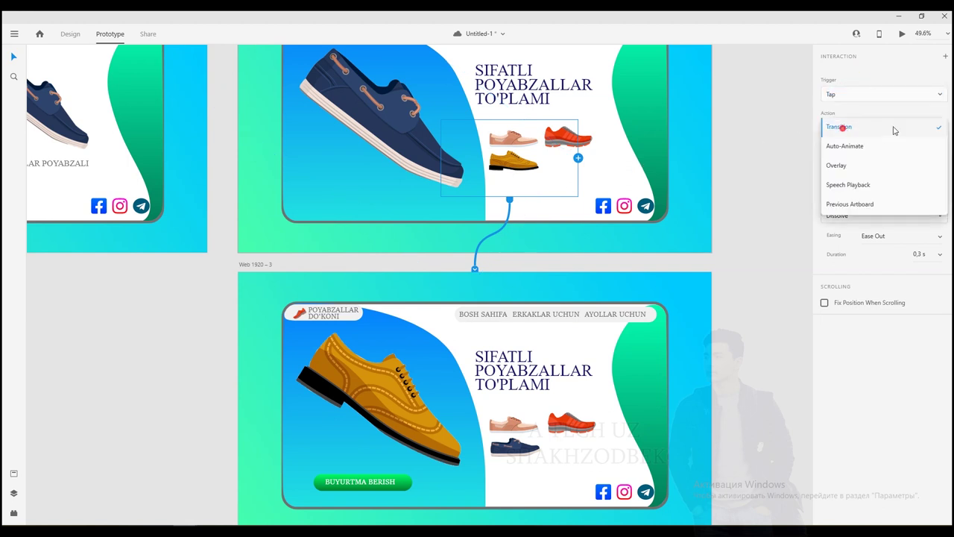
{"action": "left_click", "coordinate": [842, 149]}
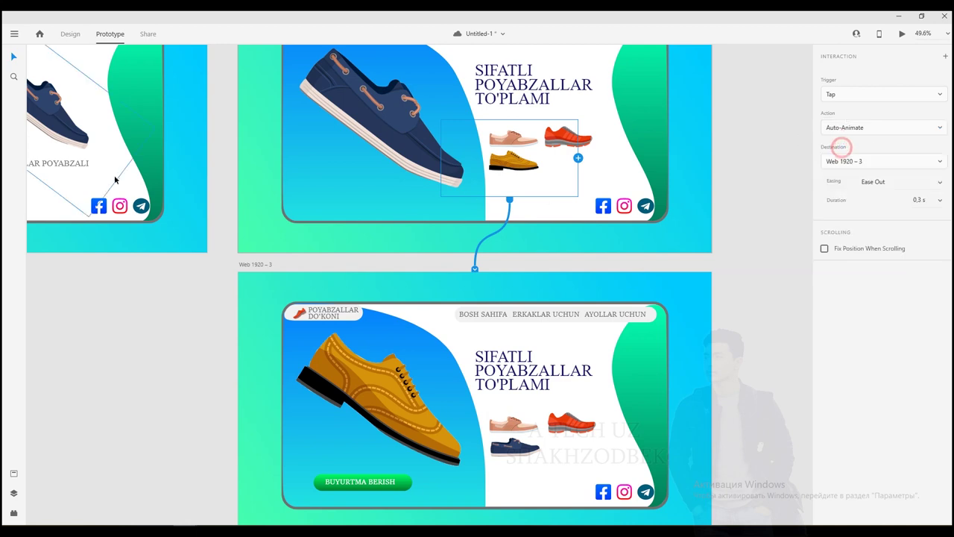
Set the links of the blue shoe and the ERKAKLAR POYABZALI caption on Web 1920 – 1 to Auto-Animate
{"action": "scroll", "coordinate": [124, 180], "scroll_direction": "down", "scroll_amount": 3}
{"action": "scroll", "coordinate": [226, 237], "scroll_direction": "up", "scroll_amount": 5}
{"action": "left_click", "coordinate": [226, 236]}
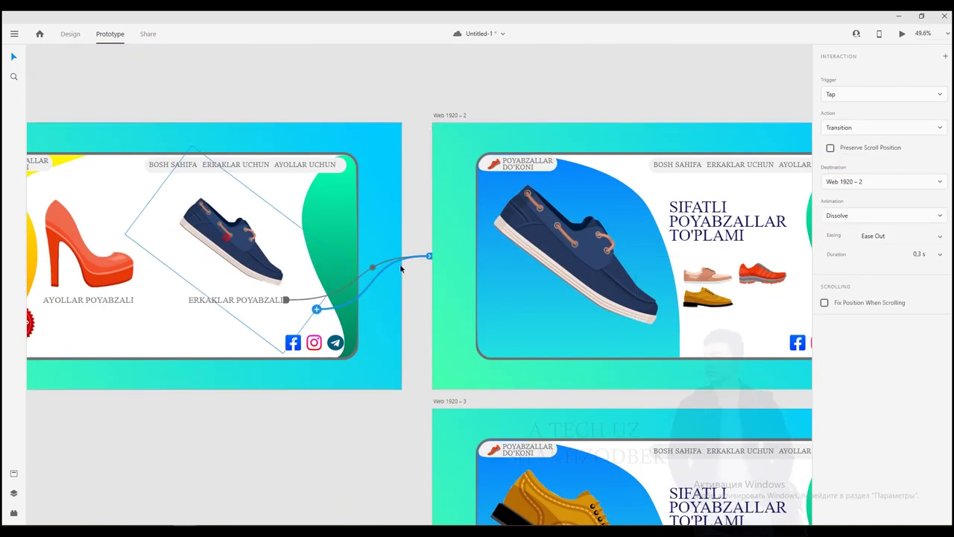
{"action": "left_click", "coordinate": [842, 127]}
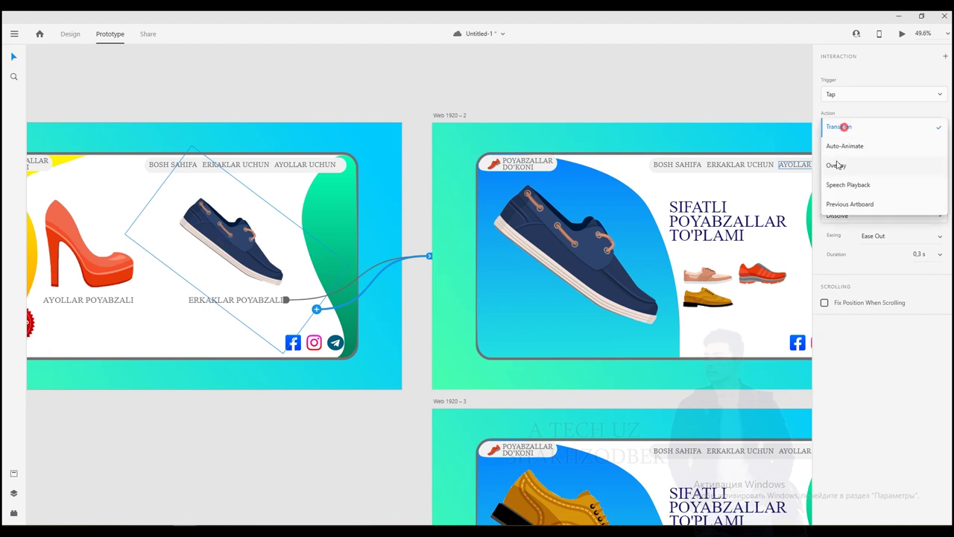
{"action": "left_click", "coordinate": [843, 148]}
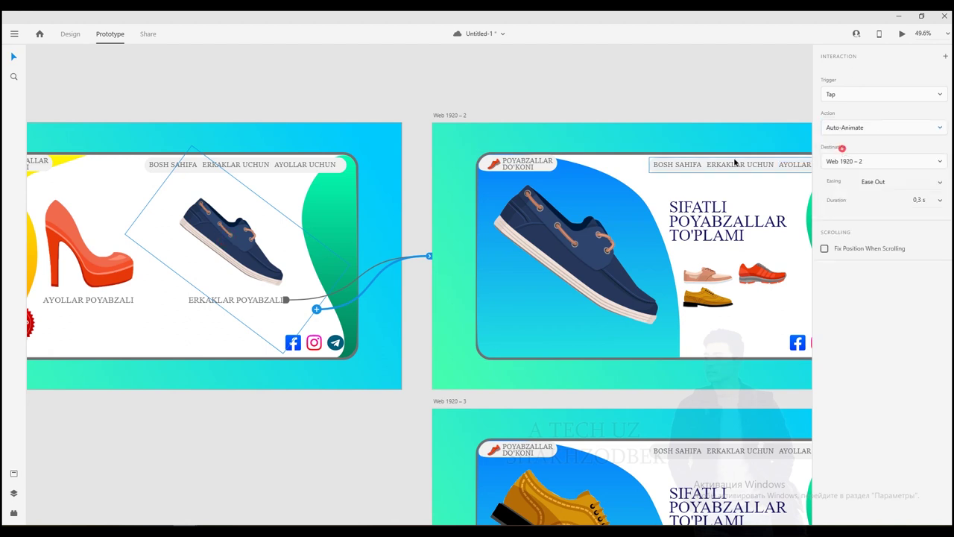
{"action": "left_click", "coordinate": [203, 303]}
{"action": "left_click", "coordinate": [842, 127]}
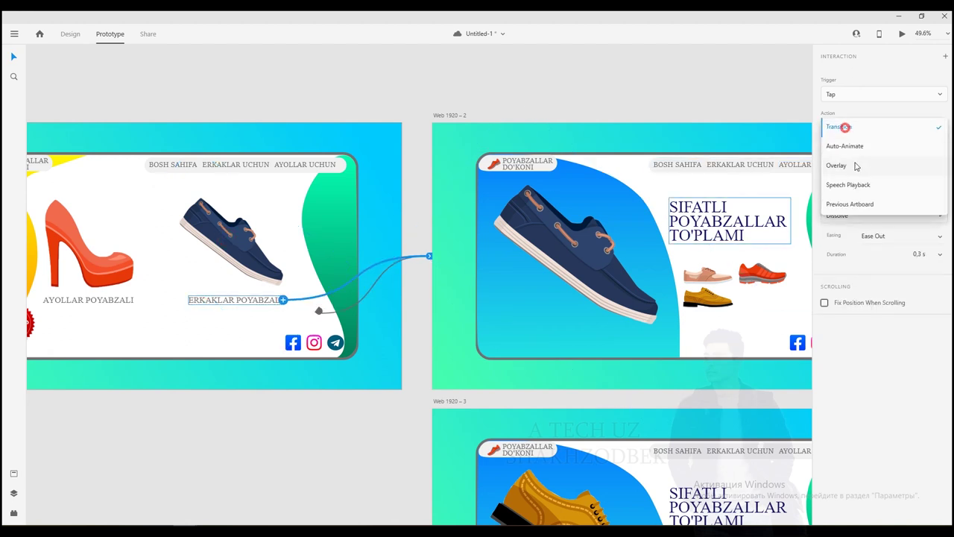
{"action": "left_click", "coordinate": [844, 149]}
Link the BOSH SAHIFA menu item on Web 1920 – 2 to the Web 1920 – 1 artboard
{"action": "scroll", "coordinate": [197, 431], "scroll_direction": "down", "scroll_amount": 5}
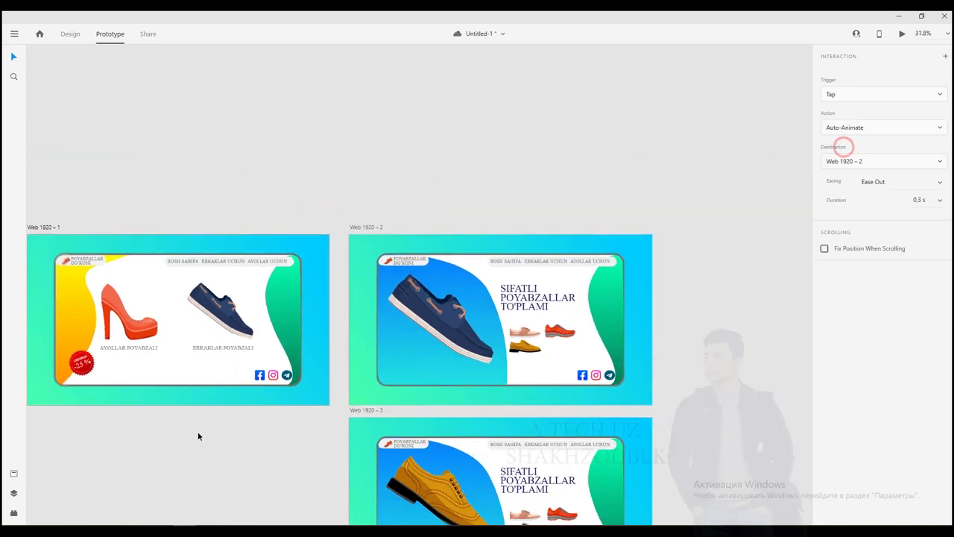
{"action": "scroll", "coordinate": [308, 462], "scroll_direction": "down", "scroll_amount": 3}
{"action": "scroll", "coordinate": [306, 459], "scroll_direction": "up", "scroll_amount": 5}
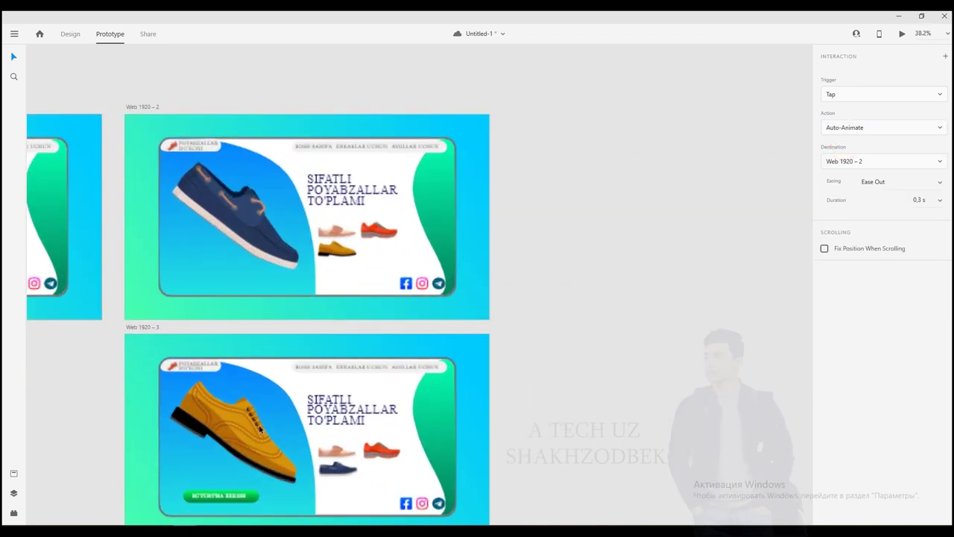
{"action": "left_click", "coordinate": [310, 148]}
{"action": "left_click_drag", "start_coordinate": [336, 159], "coordinate": [100, 136]}
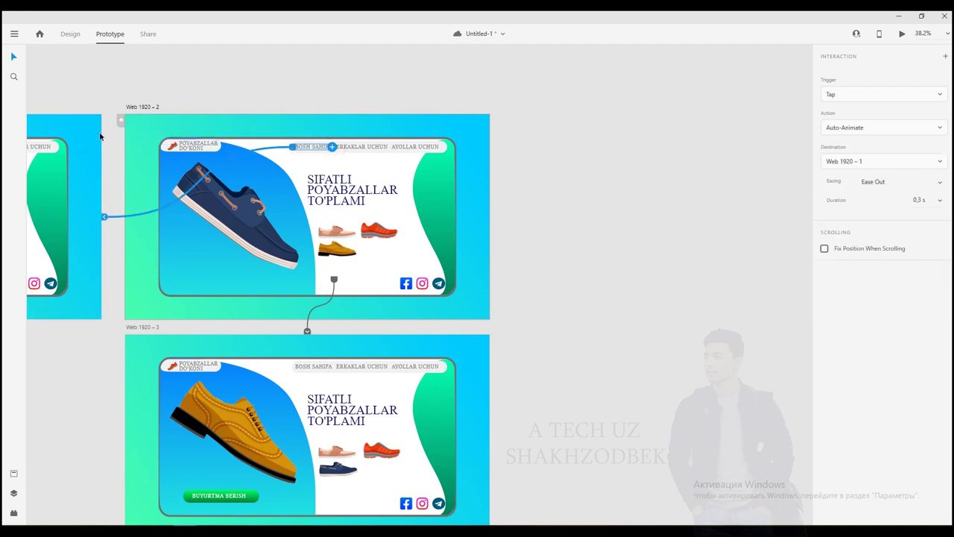
Hide the large yellow shoe's layer j on Web 1920 – 3 to give access to the menu items it covers
{"action": "left_click", "coordinate": [363, 148]}
{"action": "left_click_drag", "start_coordinate": [386, 148], "coordinate": [359, 366]}
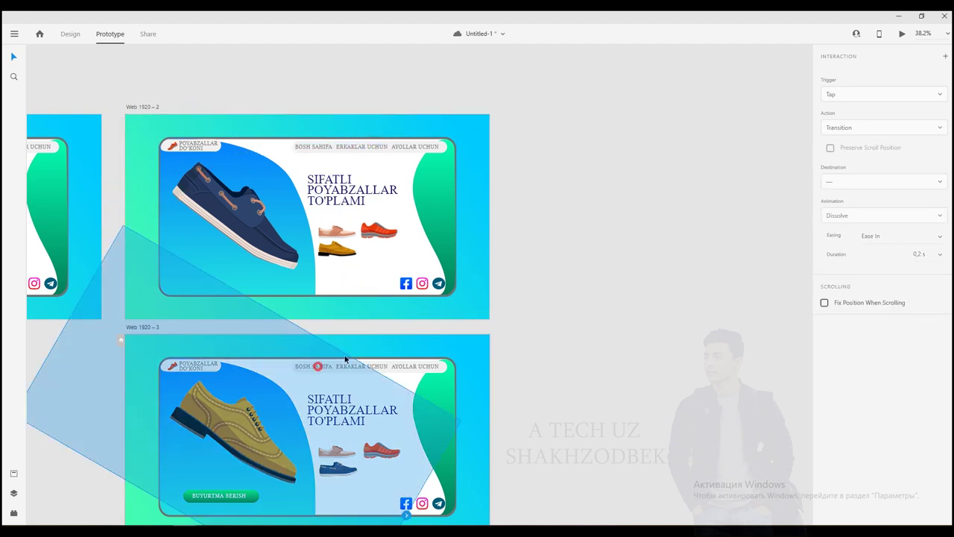
{"action": "left_click", "coordinate": [345, 360]}
{"action": "left_click", "coordinate": [234, 409]}
{"action": "left_click", "coordinate": [11, 494]}
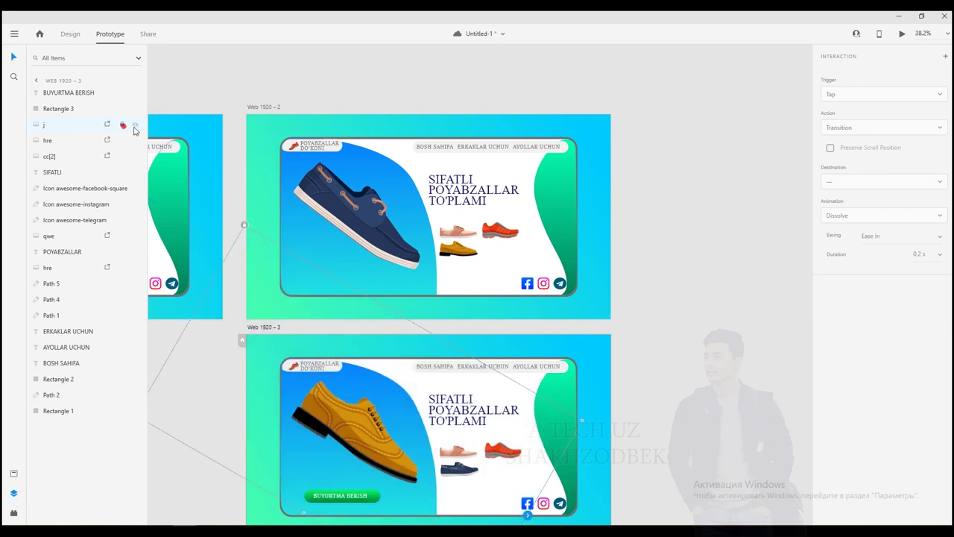
{"action": "left_click", "coordinate": [135, 125]}
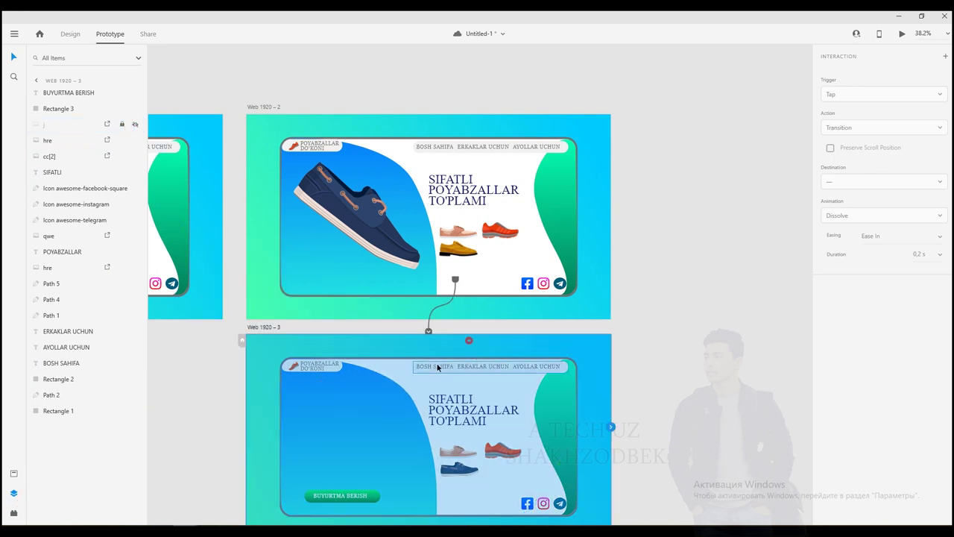
Link the BOSH SAHIFA menu item on Web 1920 – 3 to Web 1920 – 1 and show layer j again
{"action": "left_click", "coordinate": [437, 368]}
{"action": "left_click_drag", "start_coordinate": [453, 368], "coordinate": [215, 264]}
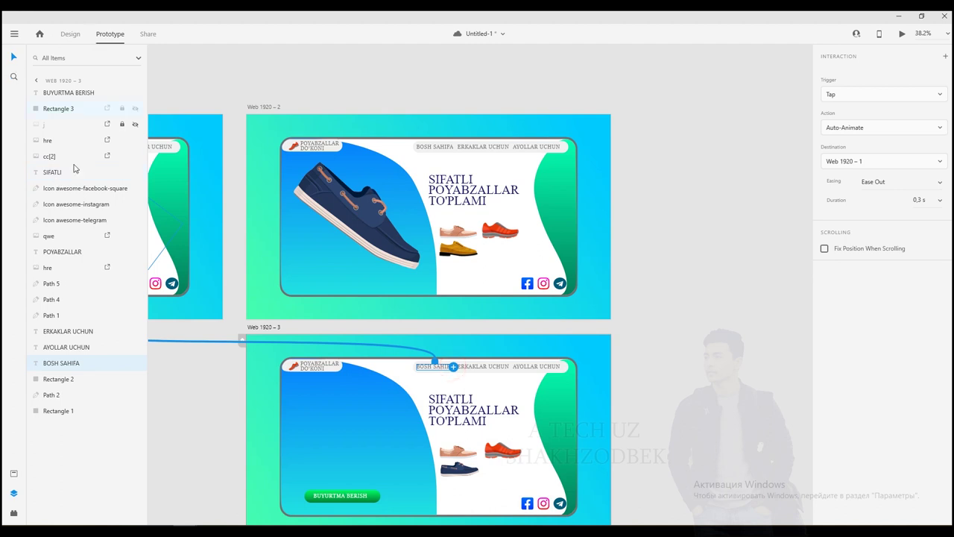
{"action": "left_click", "coordinate": [135, 125]}
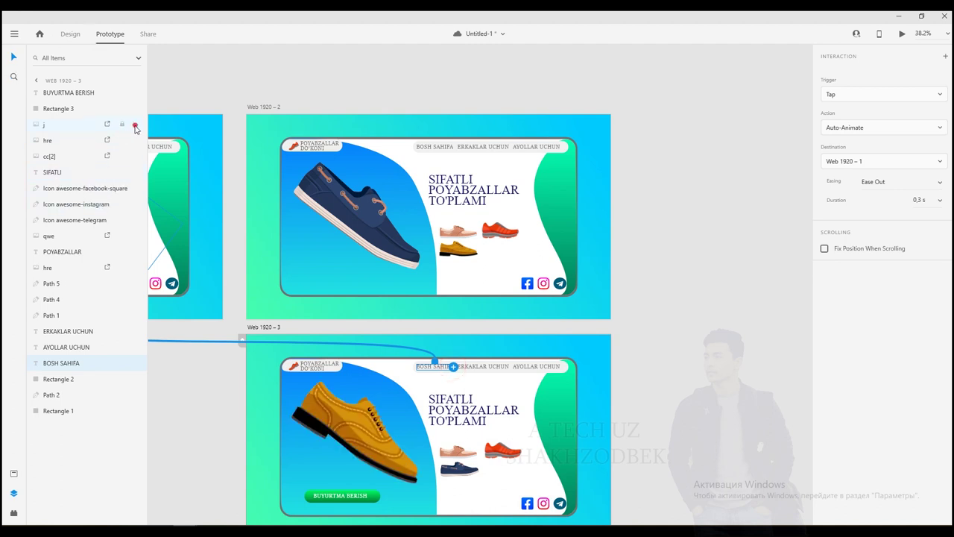
Link the small blue shoe on Web 1920 – 3 to Web 1920 – 2, hiding layer j for access and showing it again
{"action": "left_click", "coordinate": [460, 473]}
{"action": "left_click", "coordinate": [570, 480]}
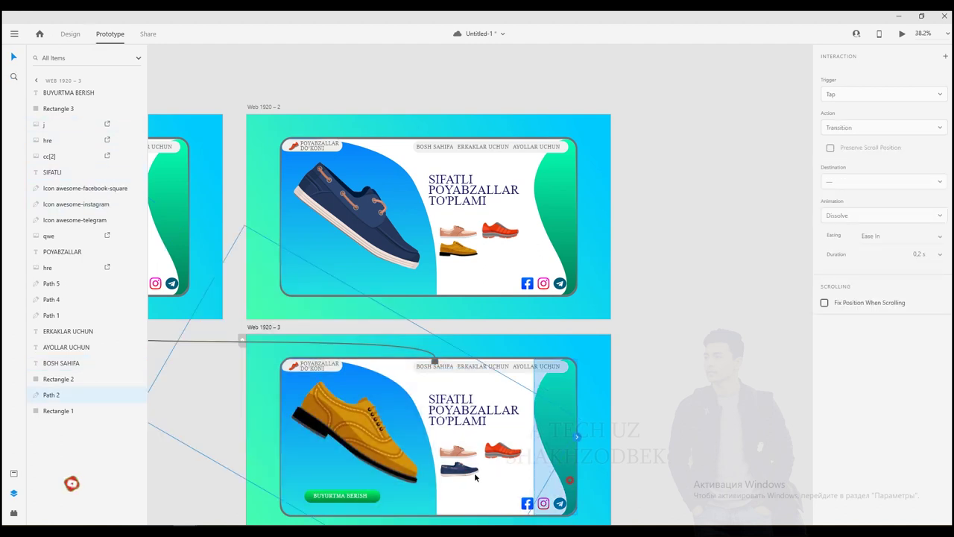
{"action": "left_click", "coordinate": [443, 471]}
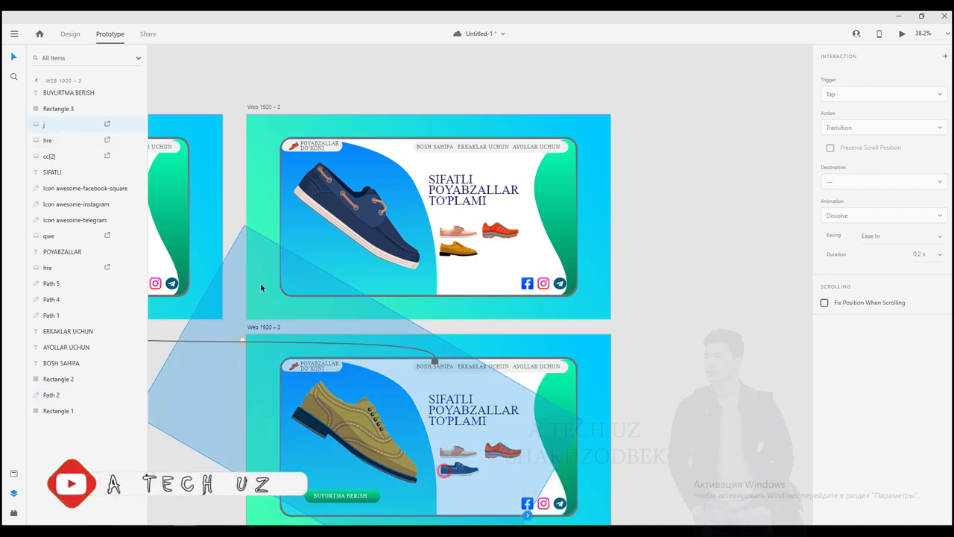
{"action": "left_click", "coordinate": [135, 125]}
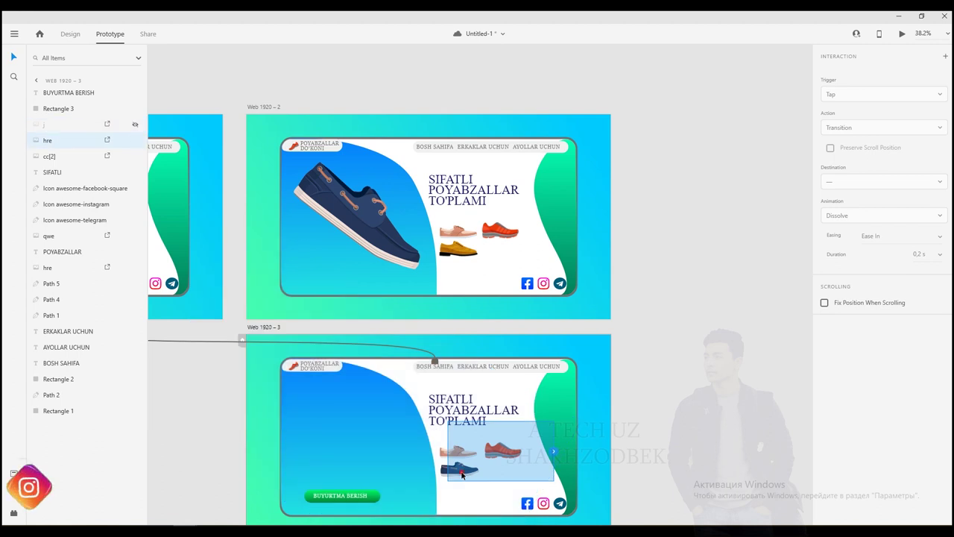
{"action": "left_click", "coordinate": [446, 474]}
{"action": "left_click_drag", "start_coordinate": [495, 471], "coordinate": [514, 311]}
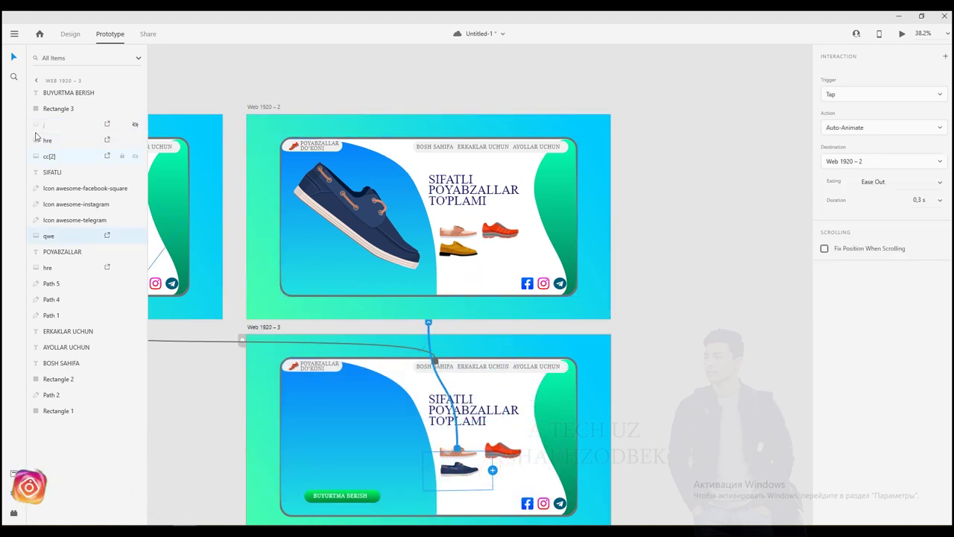
{"action": "left_click", "coordinate": [134, 126]}
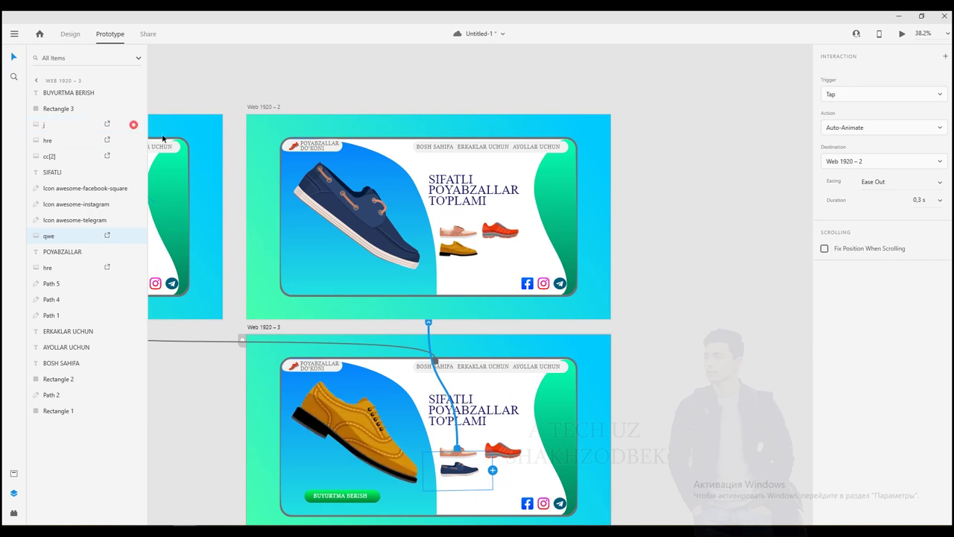
Preview the prototype from Web 1920 – 3 and test the BOSH SAHIFA item and the home page's blue shoe link
{"action": "left_click", "coordinate": [903, 35]}
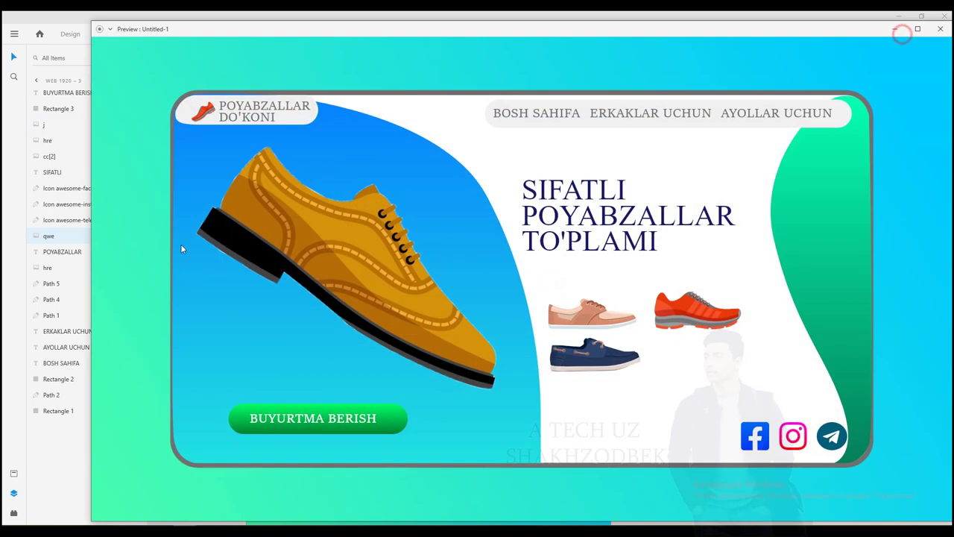
{"action": "left_click", "coordinate": [520, 114]}
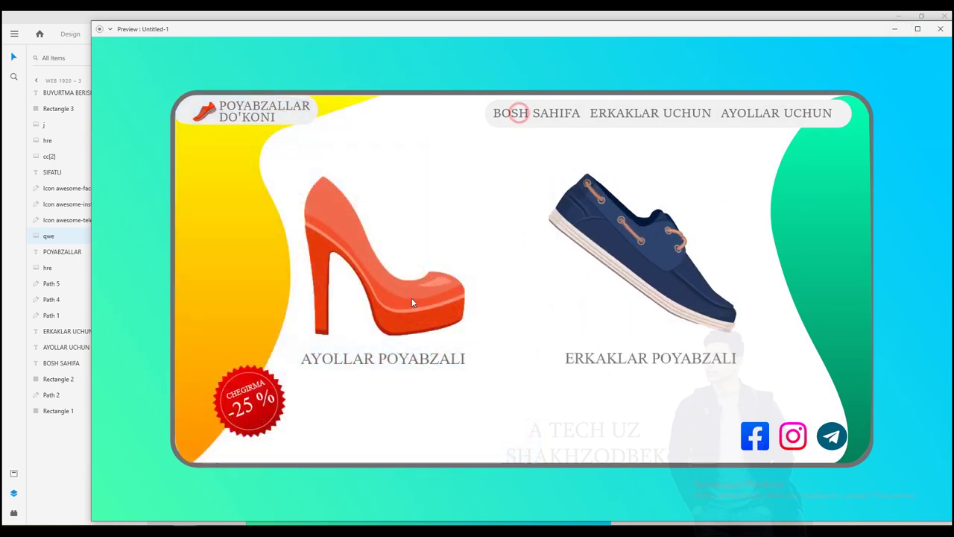
{"action": "left_click", "coordinate": [605, 231]}
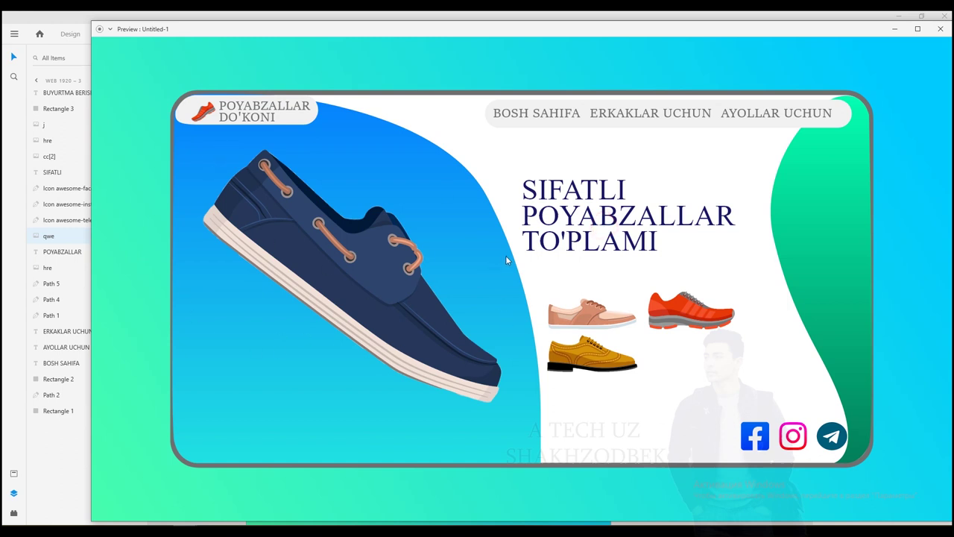
Test the small yellow and blue shoe links in the preview by switching back and forth between the two product pages
{"action": "left_click", "coordinate": [583, 357]}
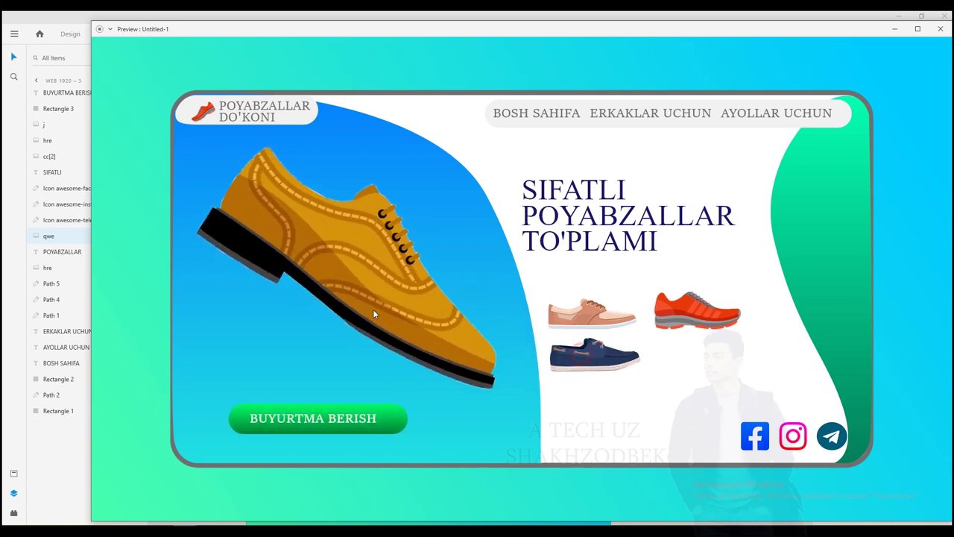
{"action": "left_click", "coordinate": [594, 361]}
{"action": "left_click", "coordinate": [591, 358]}
{"action": "left_click", "coordinate": [601, 358]}
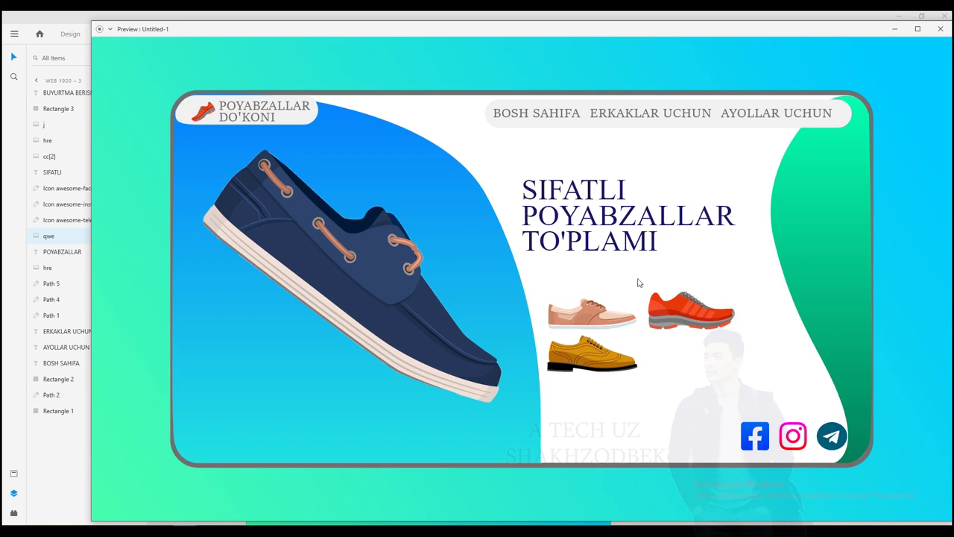
{"action": "left_click", "coordinate": [616, 341]}
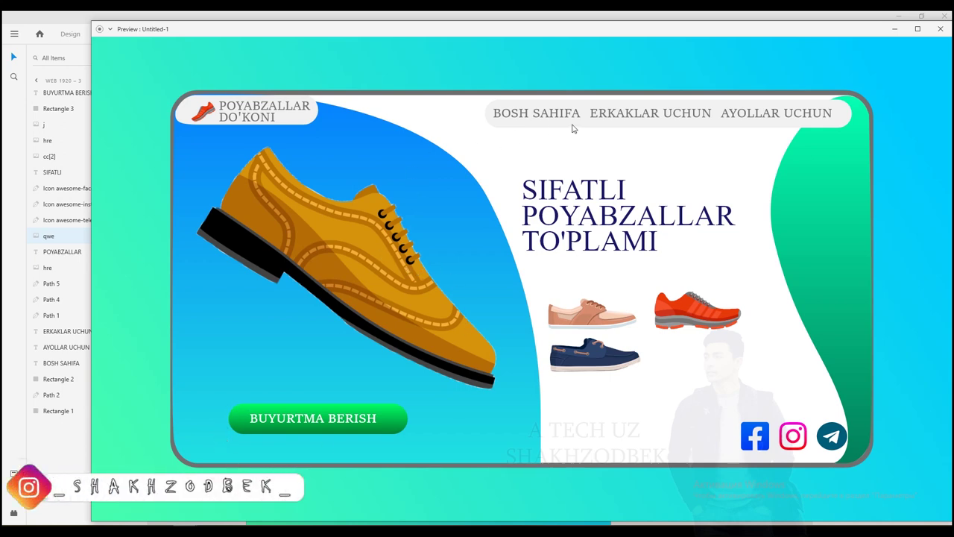
{"action": "left_click", "coordinate": [602, 368]}
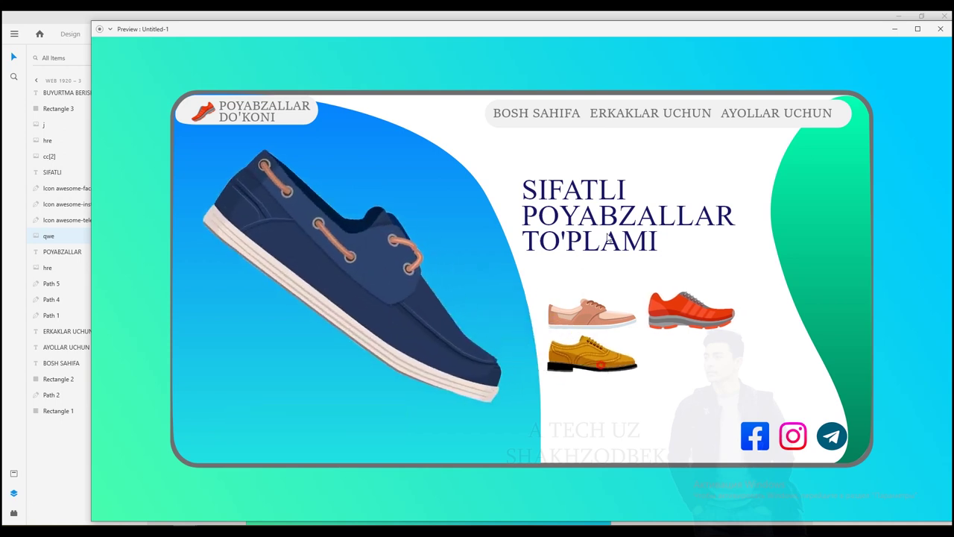
Test returning to the home page through BOSH SAHIFA and opening the product page from the blue shoe and the ERKAKLAR POYABZALI caption
{"action": "left_click", "coordinate": [523, 118]}
{"action": "left_click", "coordinate": [590, 220]}
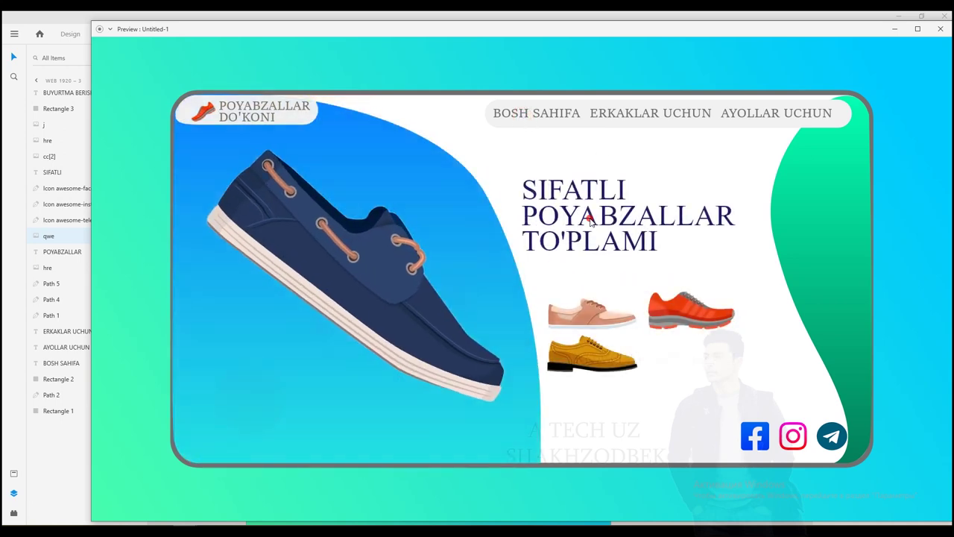
{"action": "left_click", "coordinate": [540, 114]}
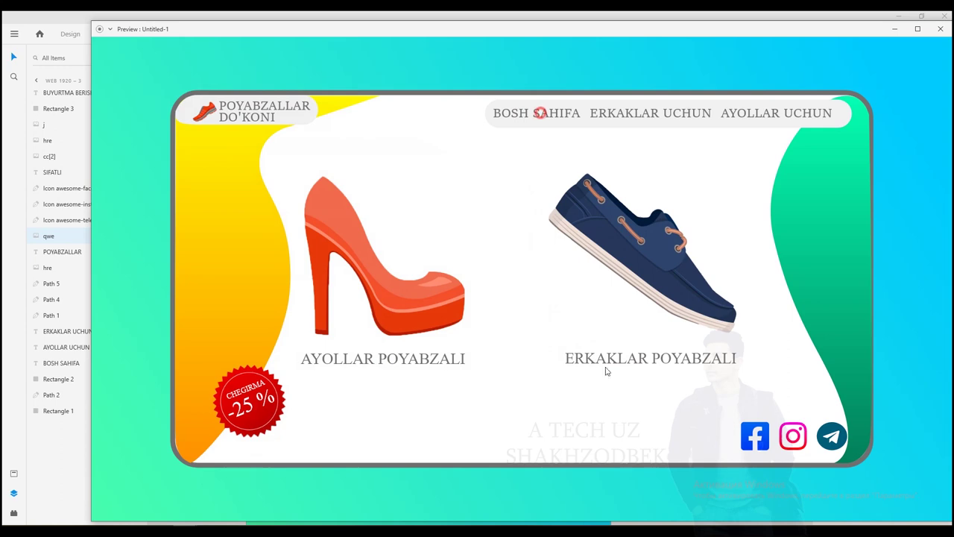
{"action": "left_click", "coordinate": [607, 366]}
{"action": "left_click", "coordinate": [578, 360]}
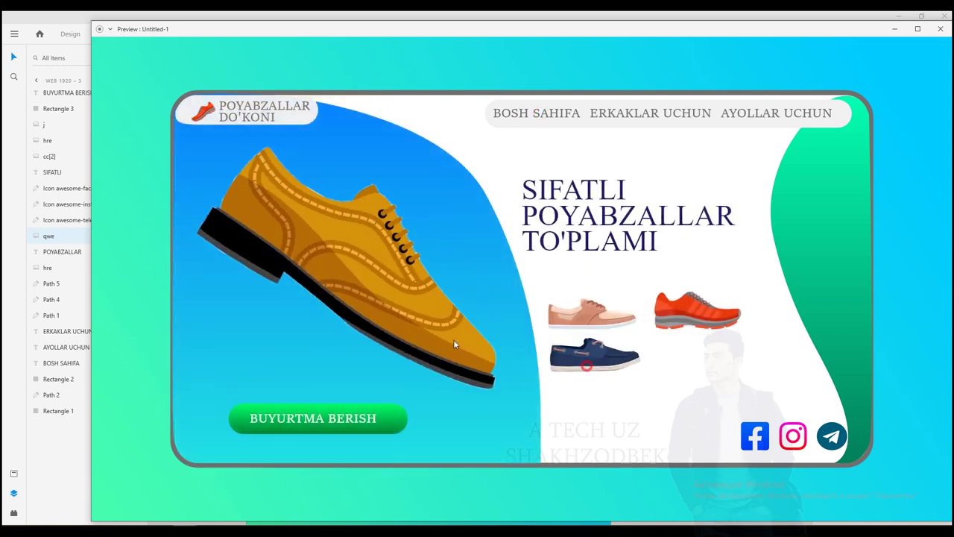
Check the Auto-Animate transition by repeatedly swapping the yellow and blue shoes, and close the preview
{"action": "left_click", "coordinate": [601, 358]}
{"action": "left_click", "coordinate": [587, 364]}
{"action": "left_click", "coordinate": [586, 364]}
{"action": "left_click", "coordinate": [587, 363]}
{"action": "left_click", "coordinate": [587, 364]}
{"action": "left_click", "coordinate": [587, 364]}
{"action": "left_click", "coordinate": [588, 363]}
{"action": "left_click", "coordinate": [941, 29]}
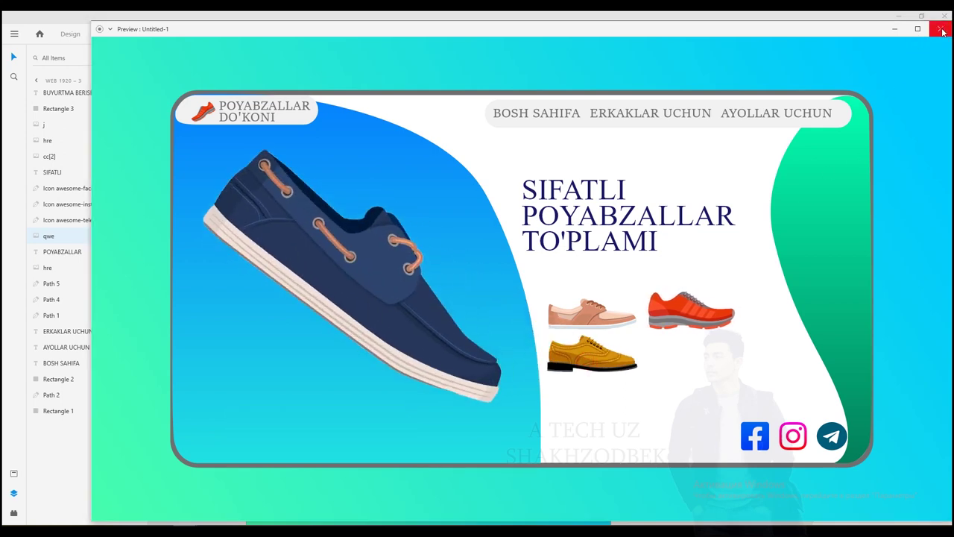